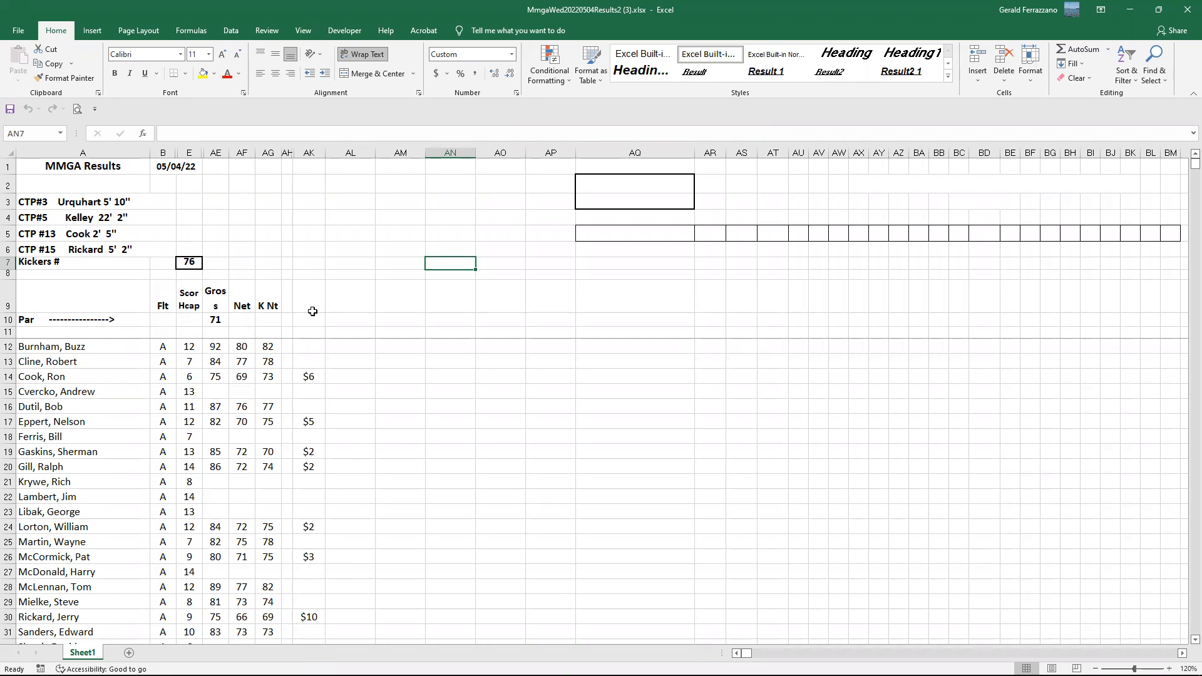
# Enter the column headings PLAYER, FLT, HCP, GROSS, NET and $$$$ in row 11 above the player list, leaving the K Nt column without one.
pyautogui.click(71, 334)
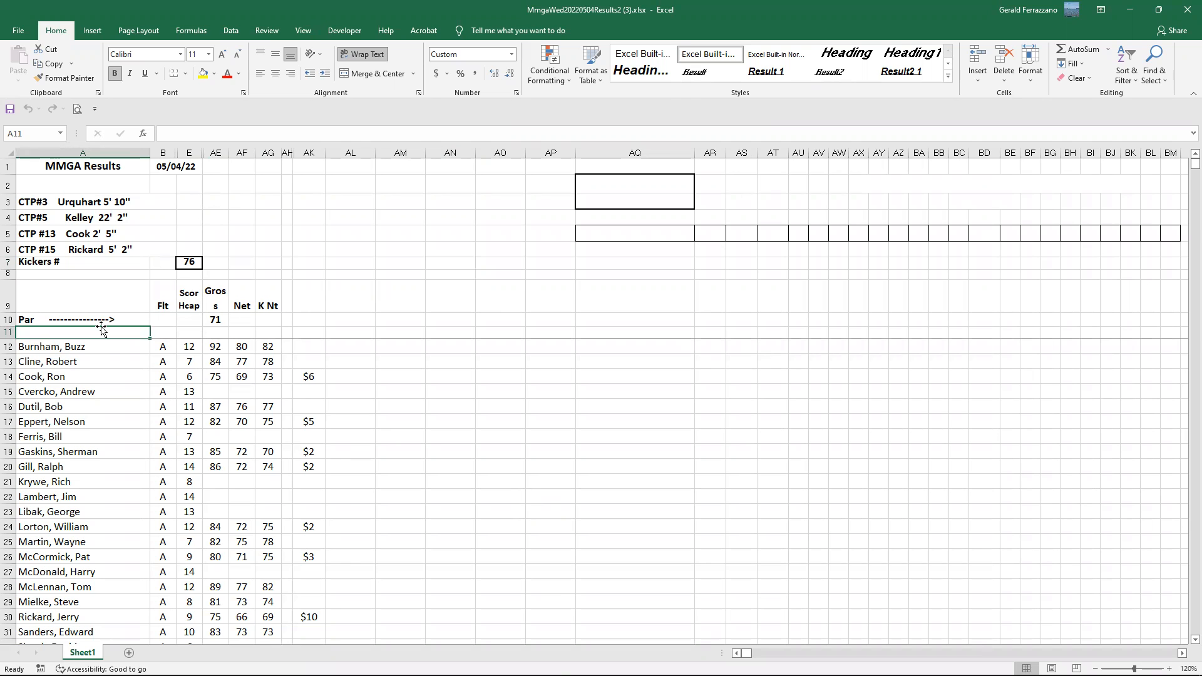
pyautogui.write('PLAYER')
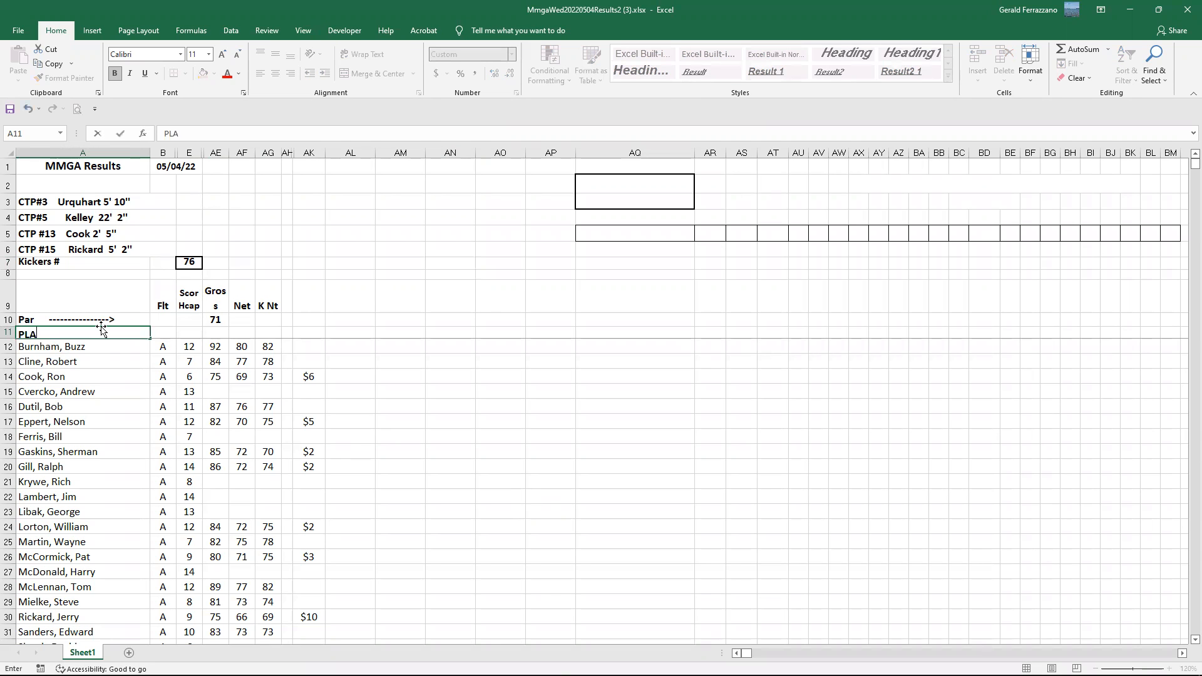
pyautogui.click(167, 328)
pyautogui.write('FLt')
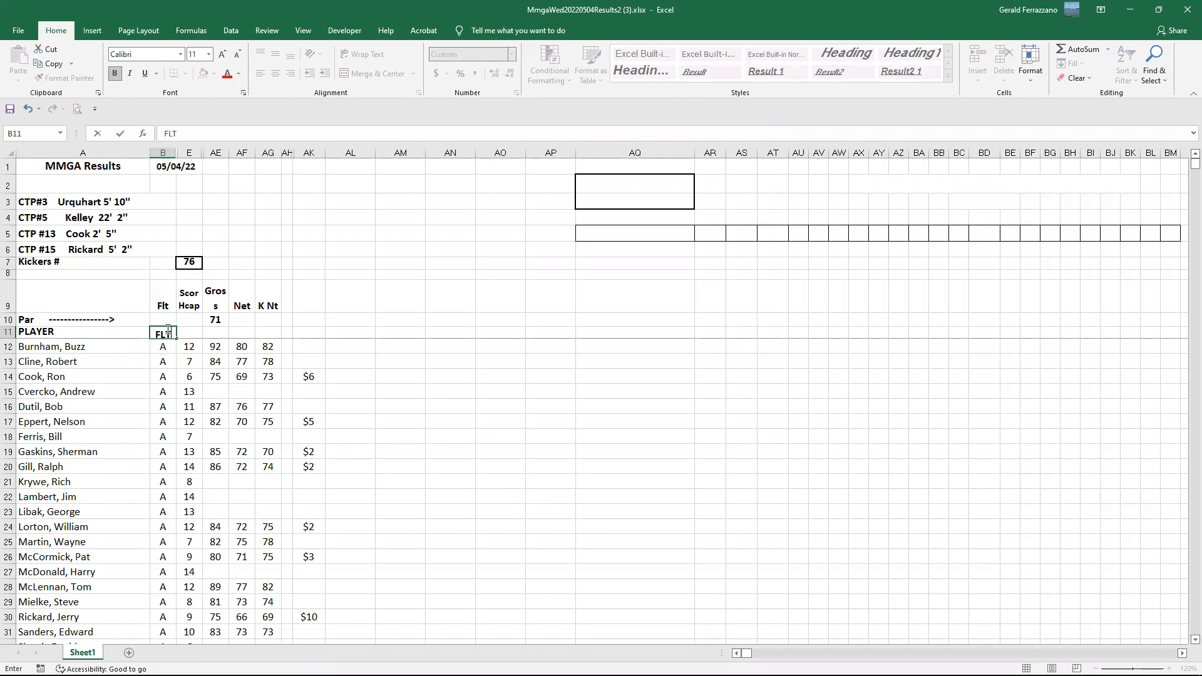
pyautogui.click(186, 332)
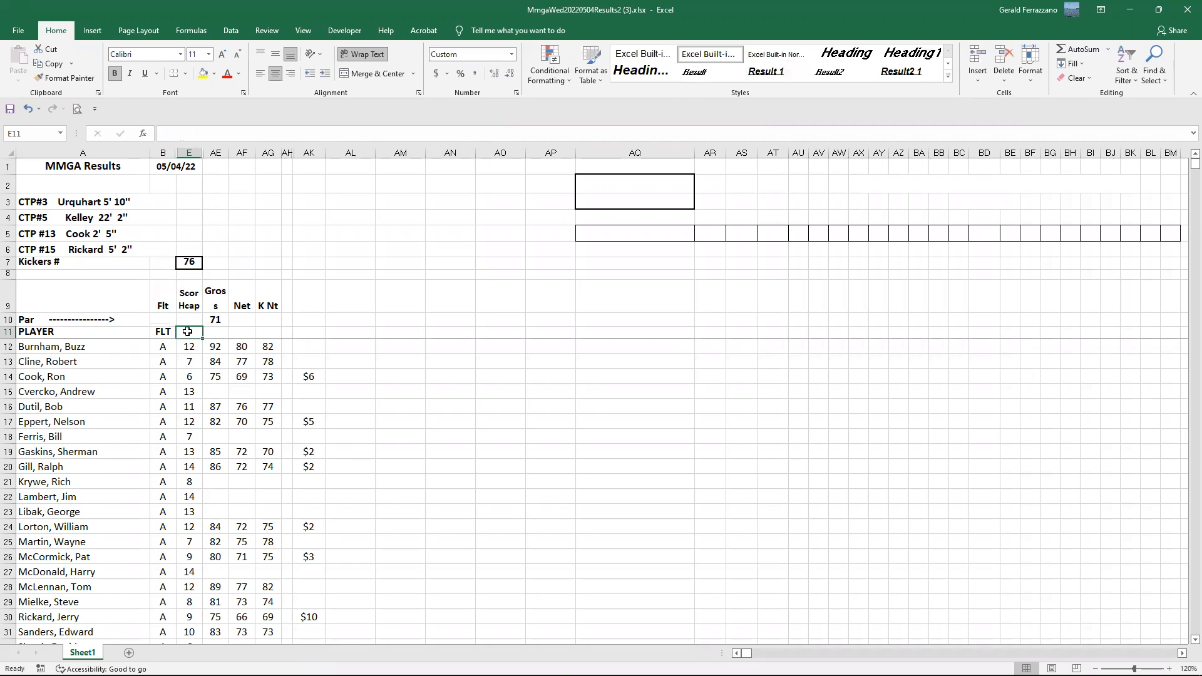
pyautogui.write('HCP')
pyautogui.click(215, 330)
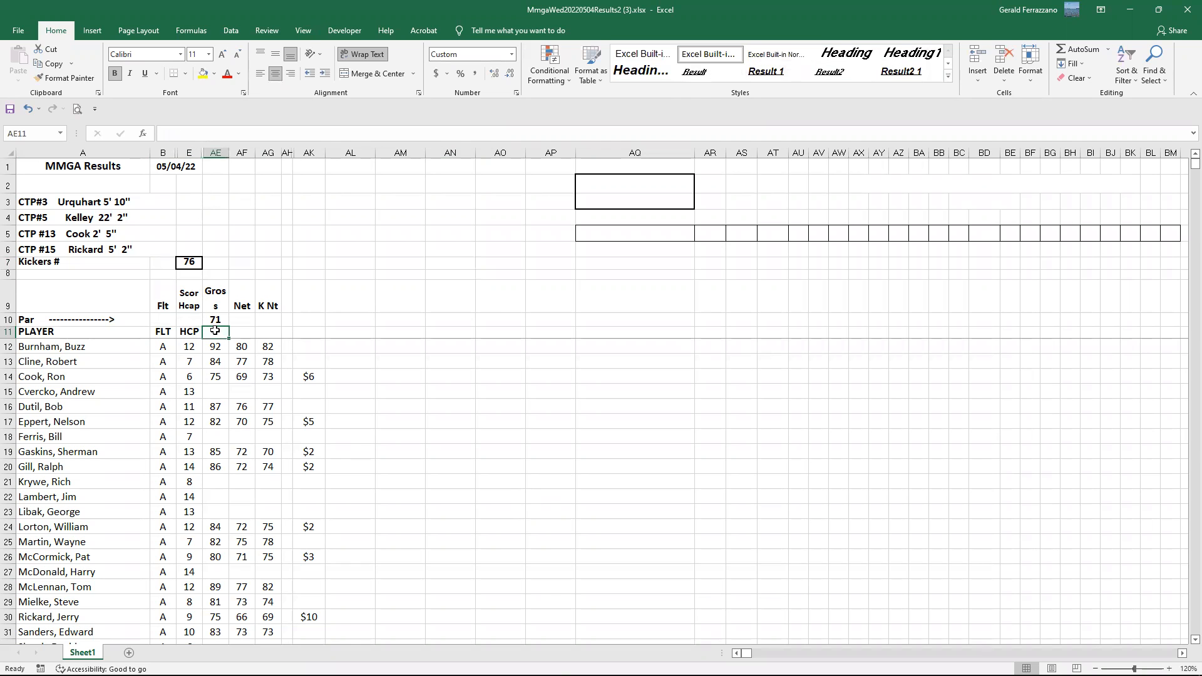
pyautogui.write('GROSS')
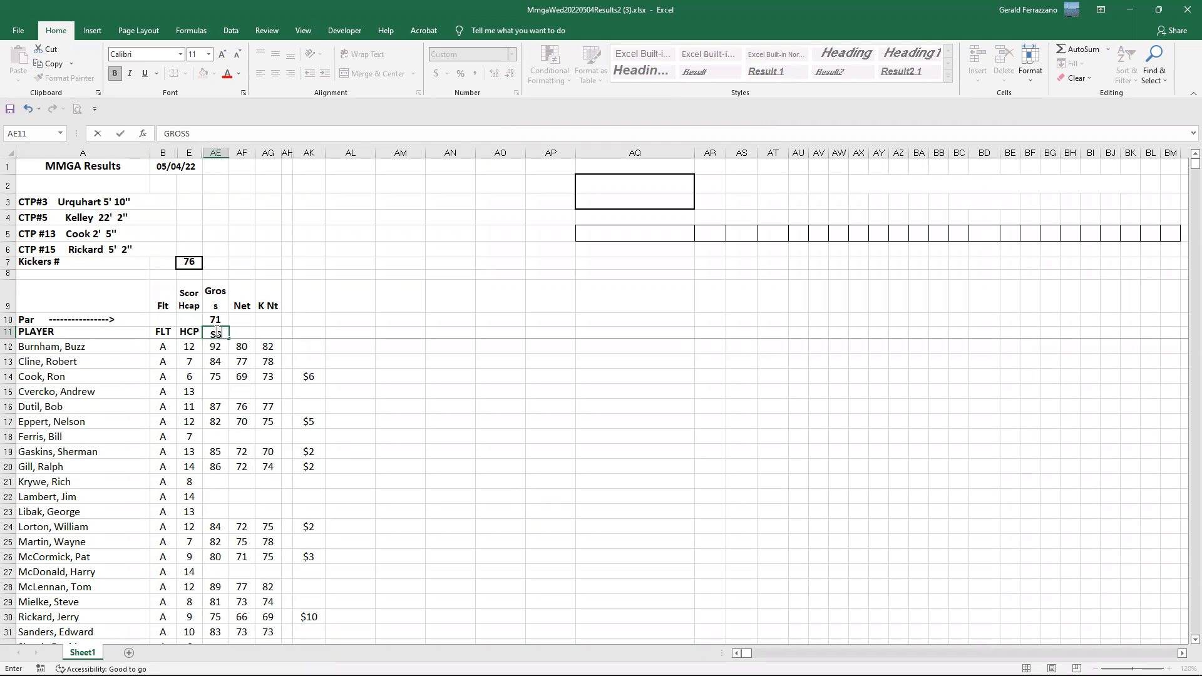
pyautogui.click(251, 331)
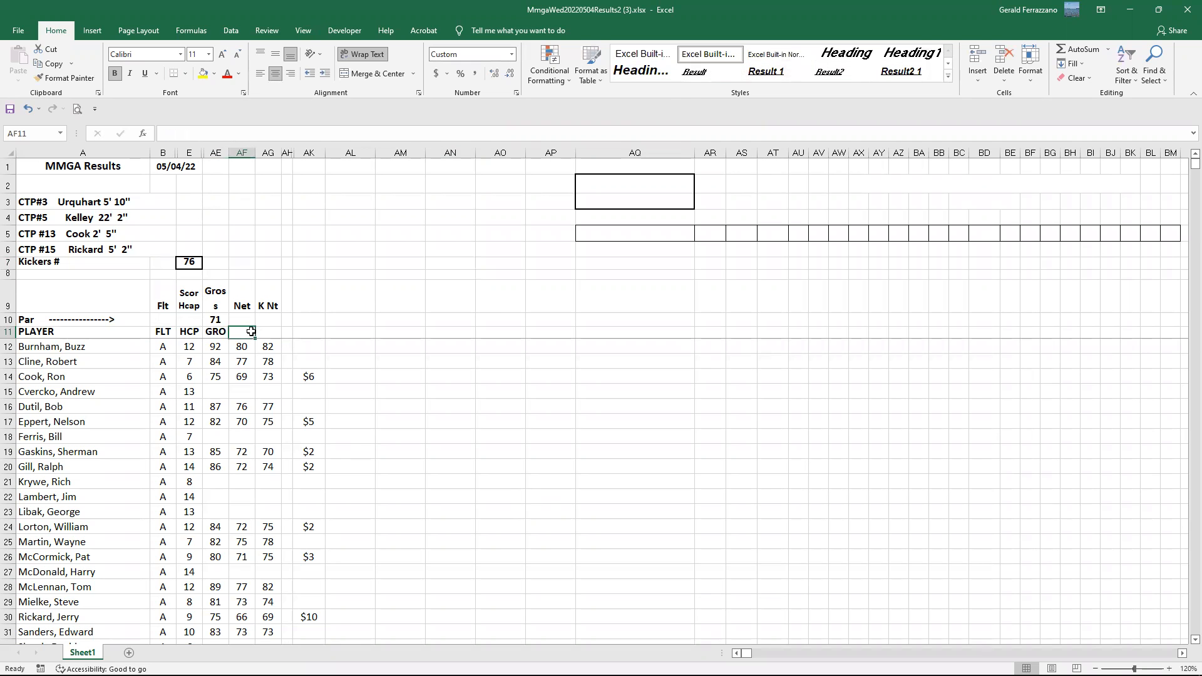
pyautogui.write('Net')
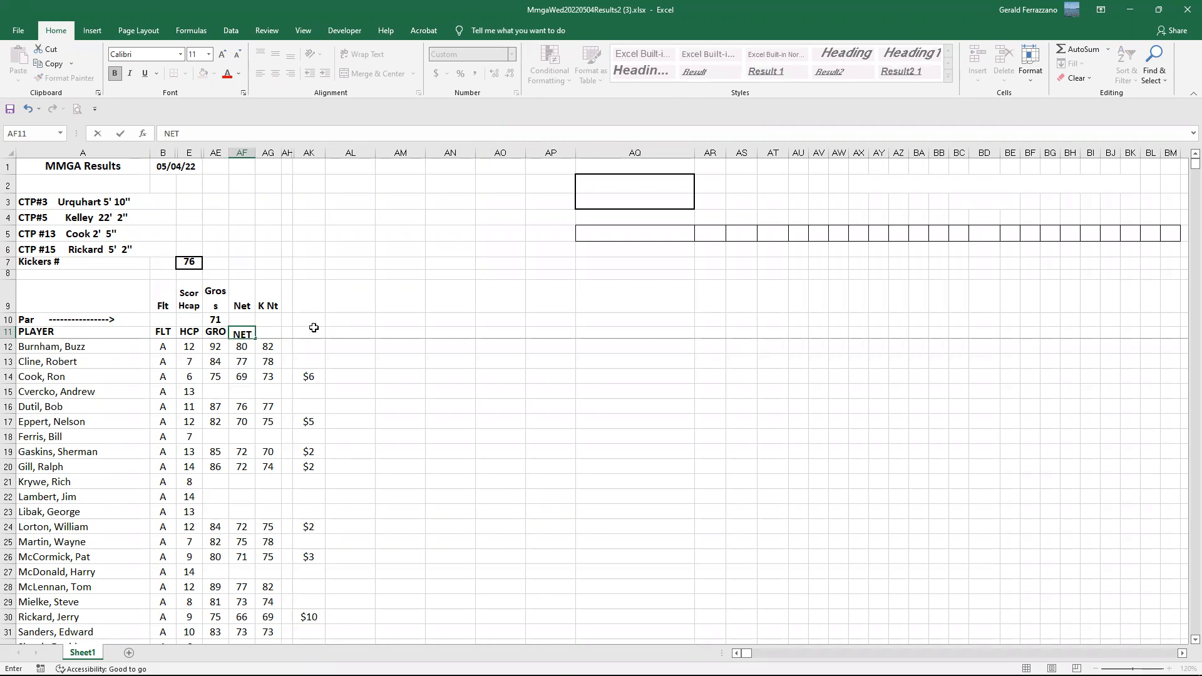
pyautogui.click(319, 330)
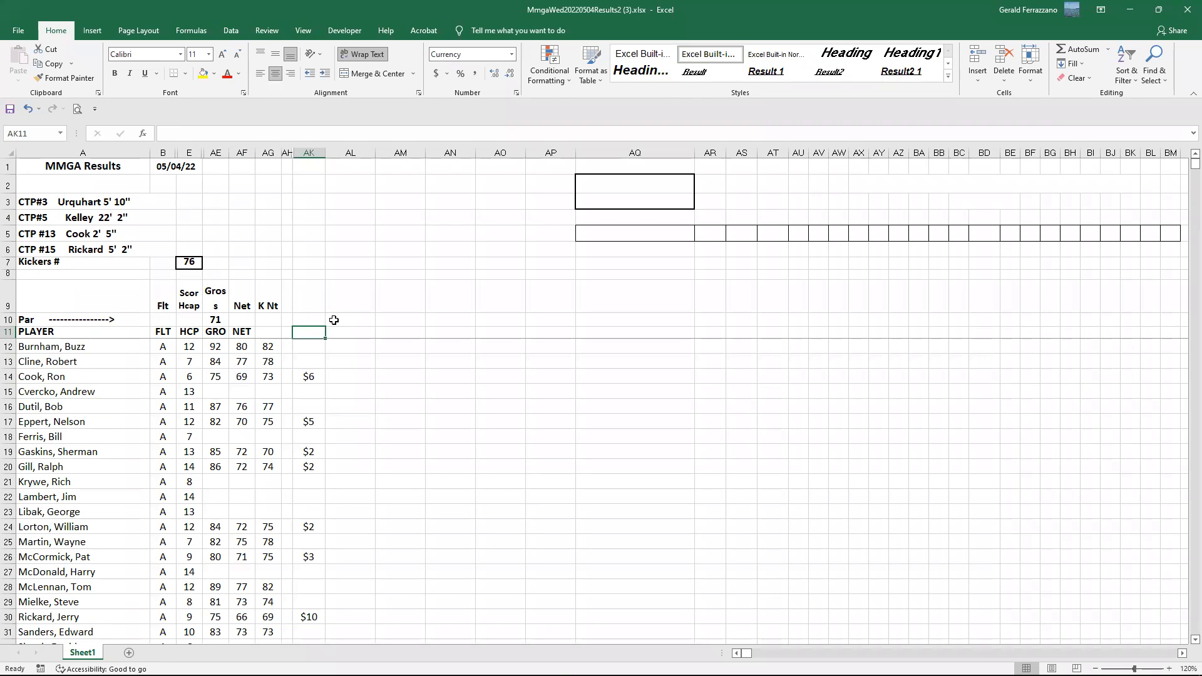
pyautogui.write('$$$$')
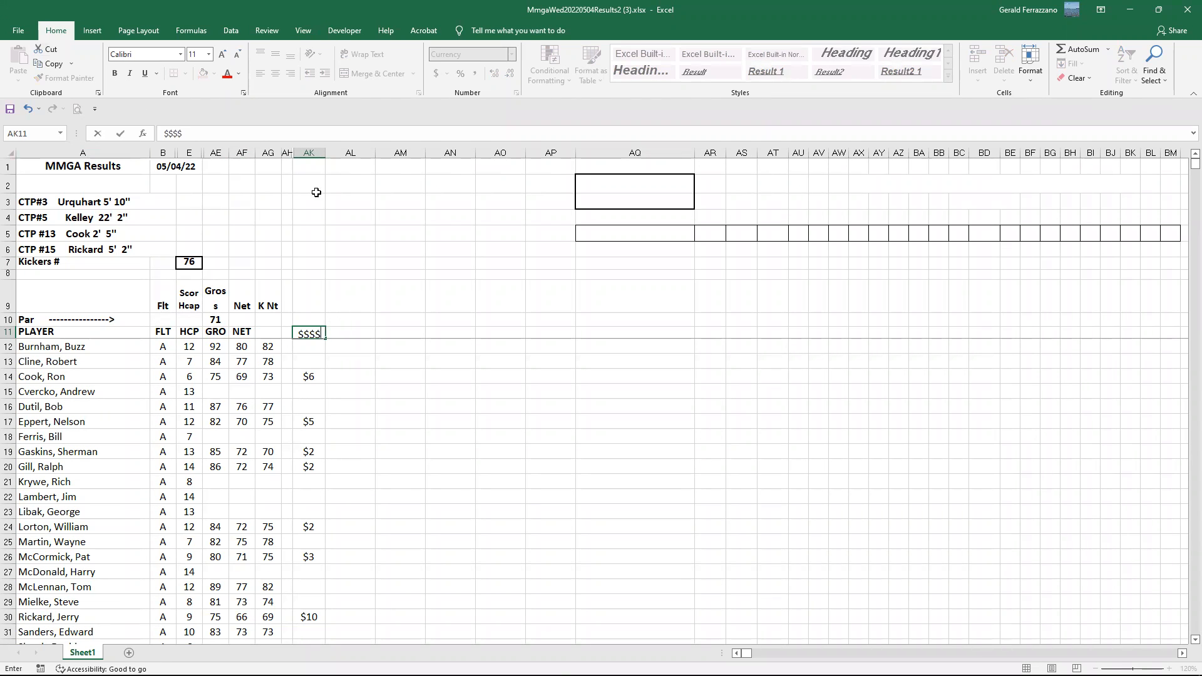
# Hide the K Nt column AG and widen column AE so the GROSS heading fits on one line.
pyautogui.click(273, 156)
pyautogui.rightClick(273, 155)
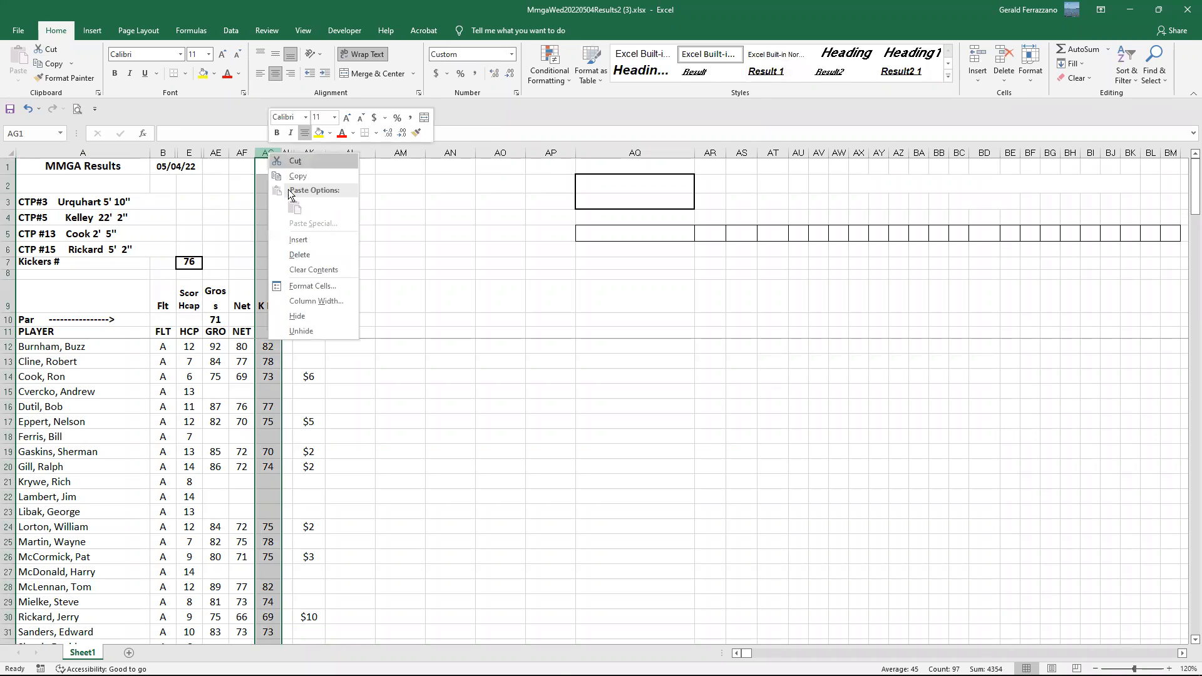
pyautogui.click(296, 317)
pyautogui.click(365, 319)
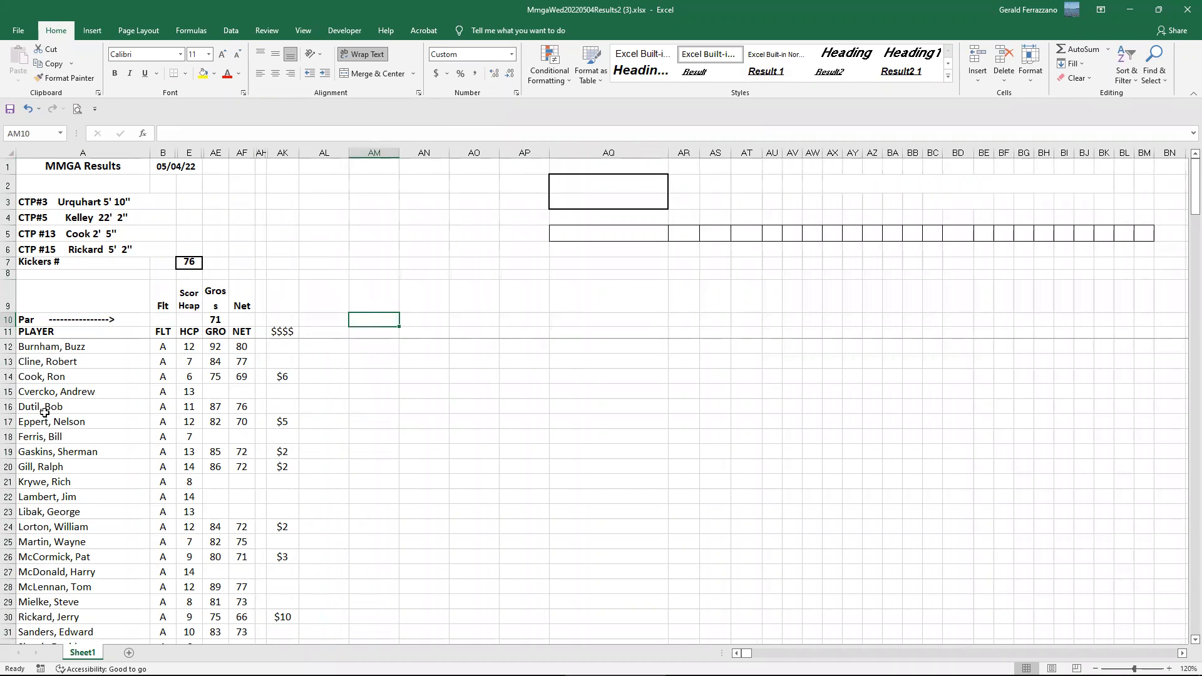
pyautogui.moveTo(227, 154); pyautogui.dragTo(239, 154)
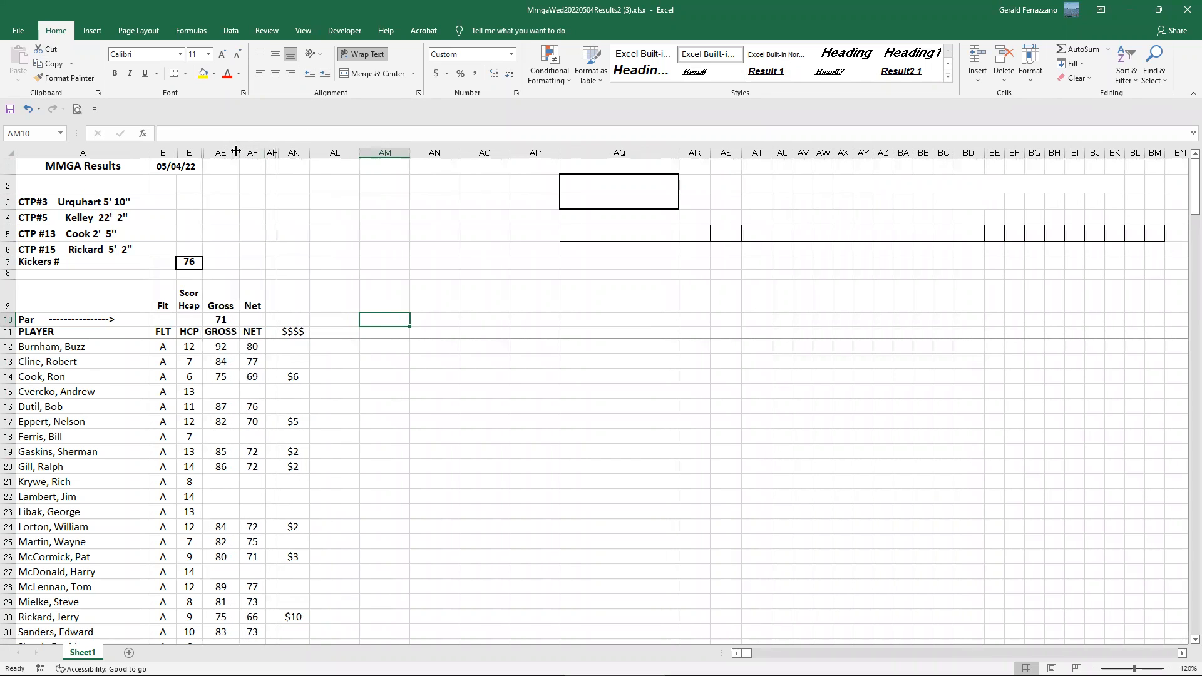
# Copy only the visible cells of the player table, from the heading row 11 through row 107, columns A to AK.
pyautogui.moveTo(42, 332); pyautogui.dragTo(286, 621)
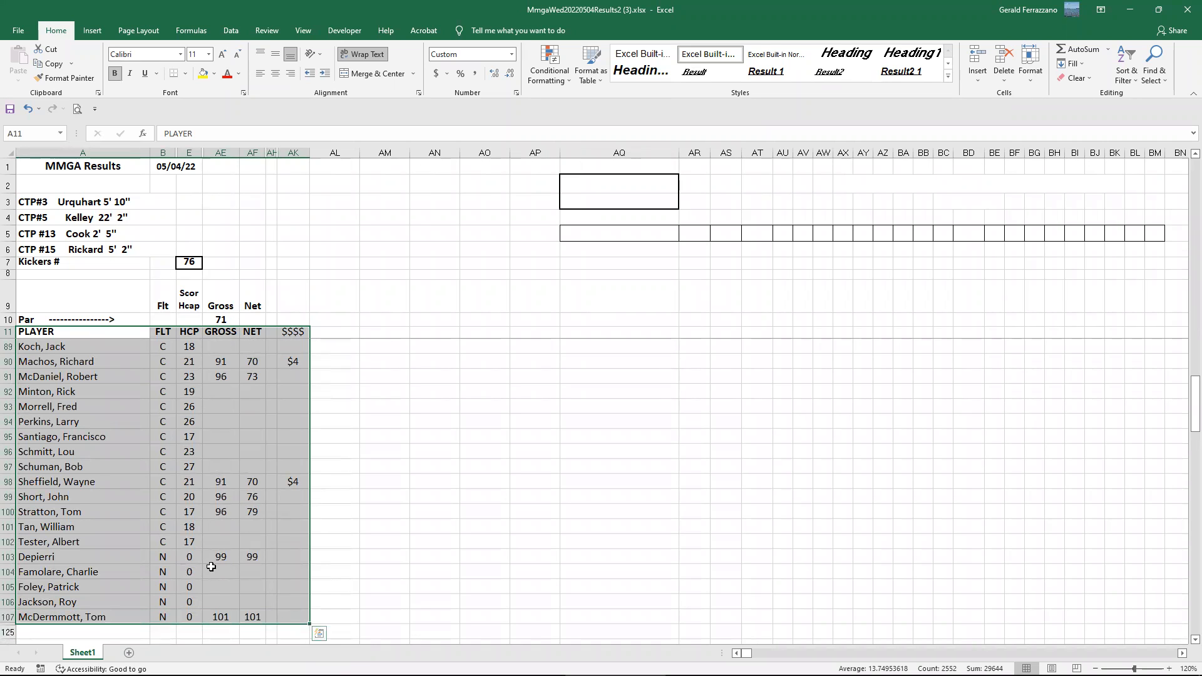
pyautogui.press('alt')
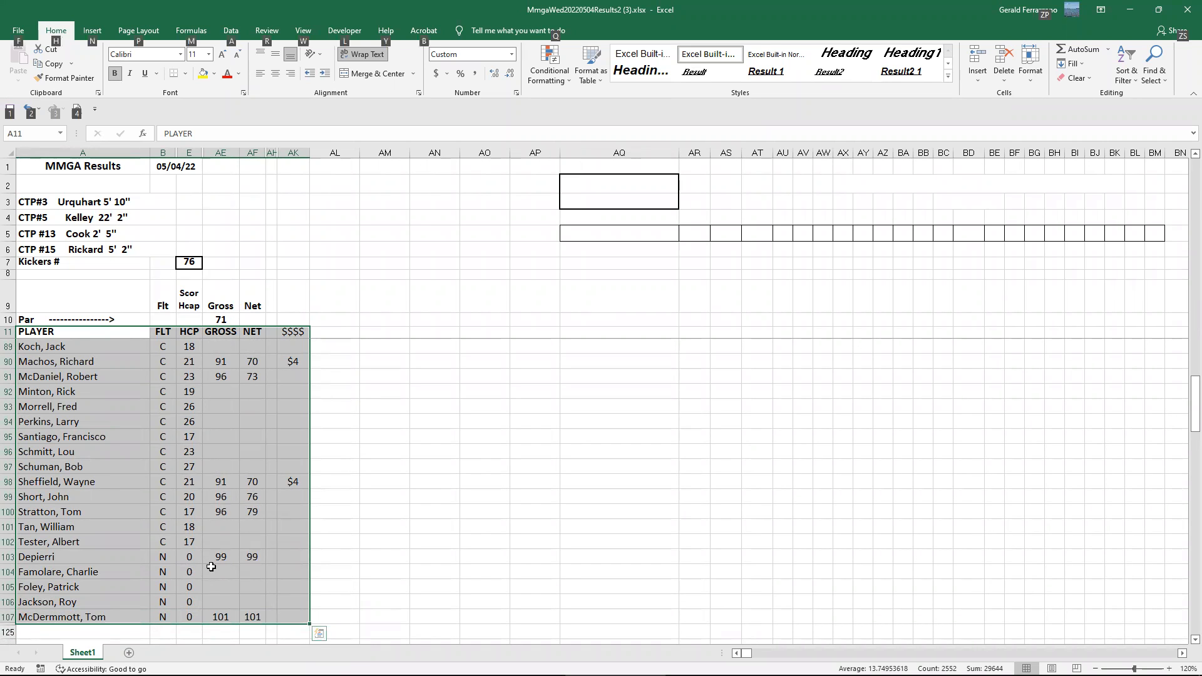
pyautogui.hotkey('alt', ';')
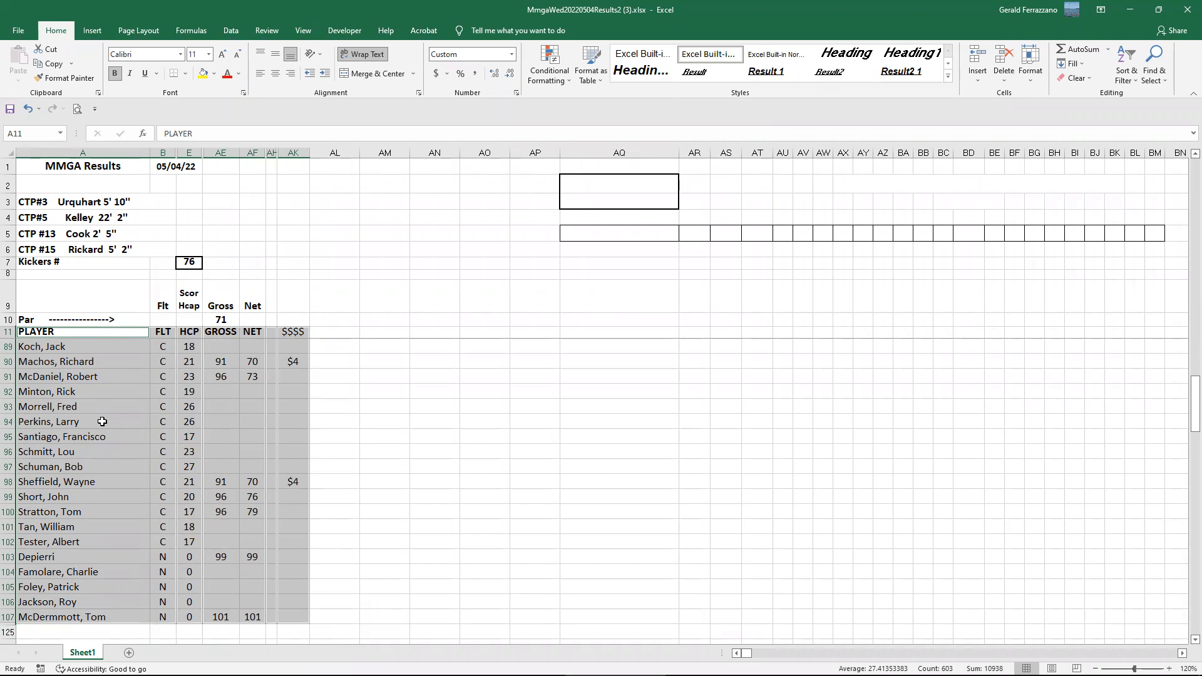
pyautogui.rightClick(119, 408)
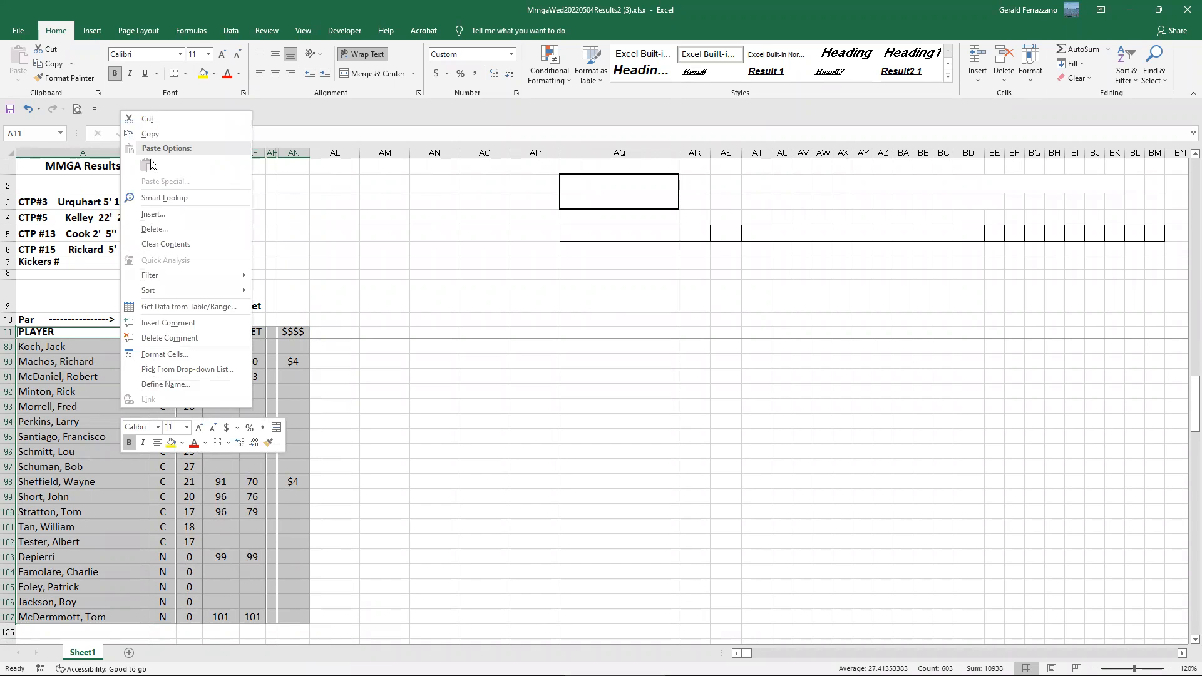
pyautogui.click(150, 135)
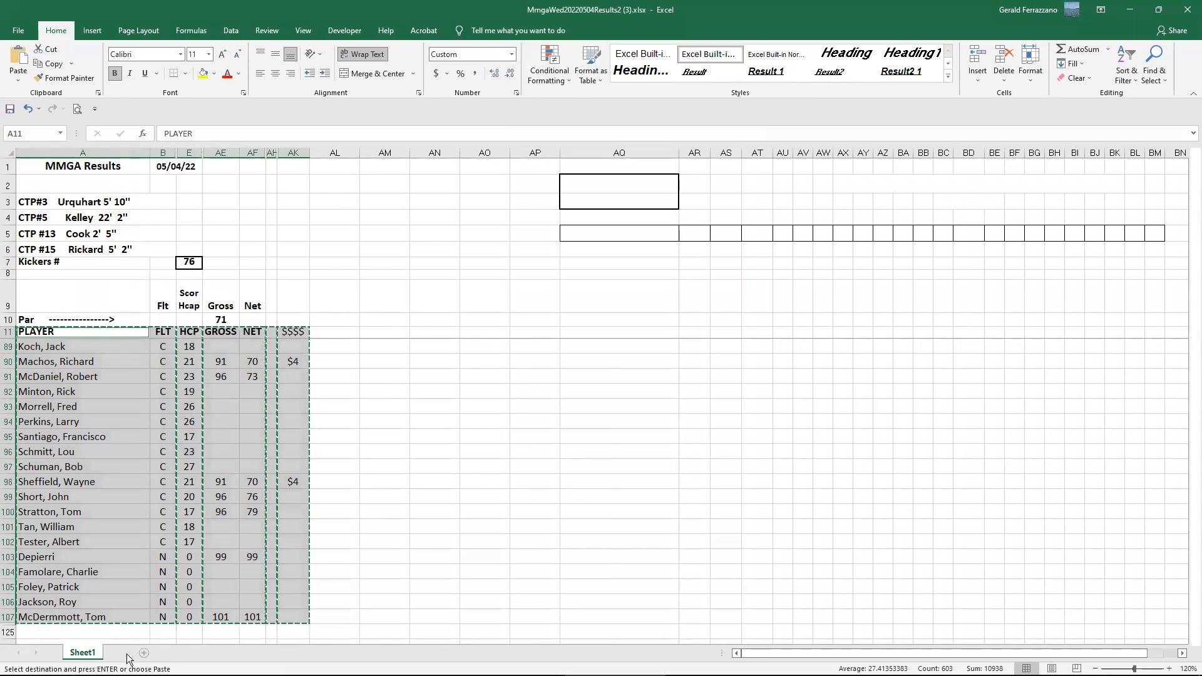
# Add a new worksheet and paste the copied player table into it starting at cell A1.
pyautogui.click(128, 653)
pyautogui.rightClick(31, 163)
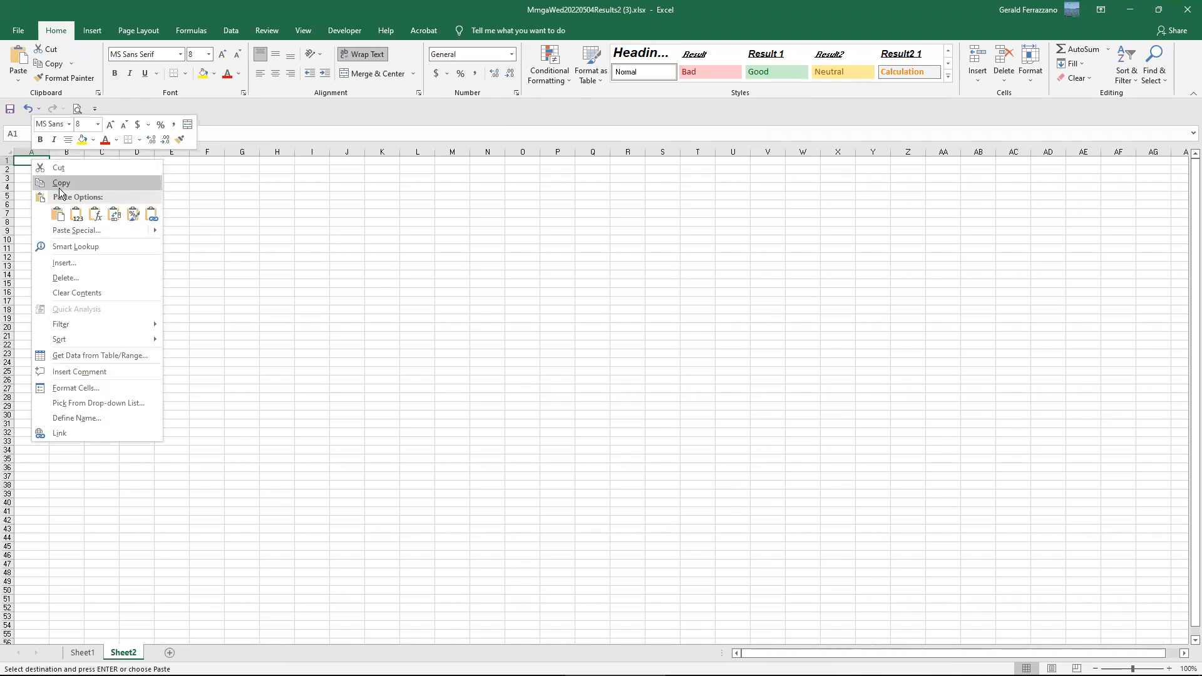
pyautogui.click(57, 212)
pyautogui.click(353, 291)
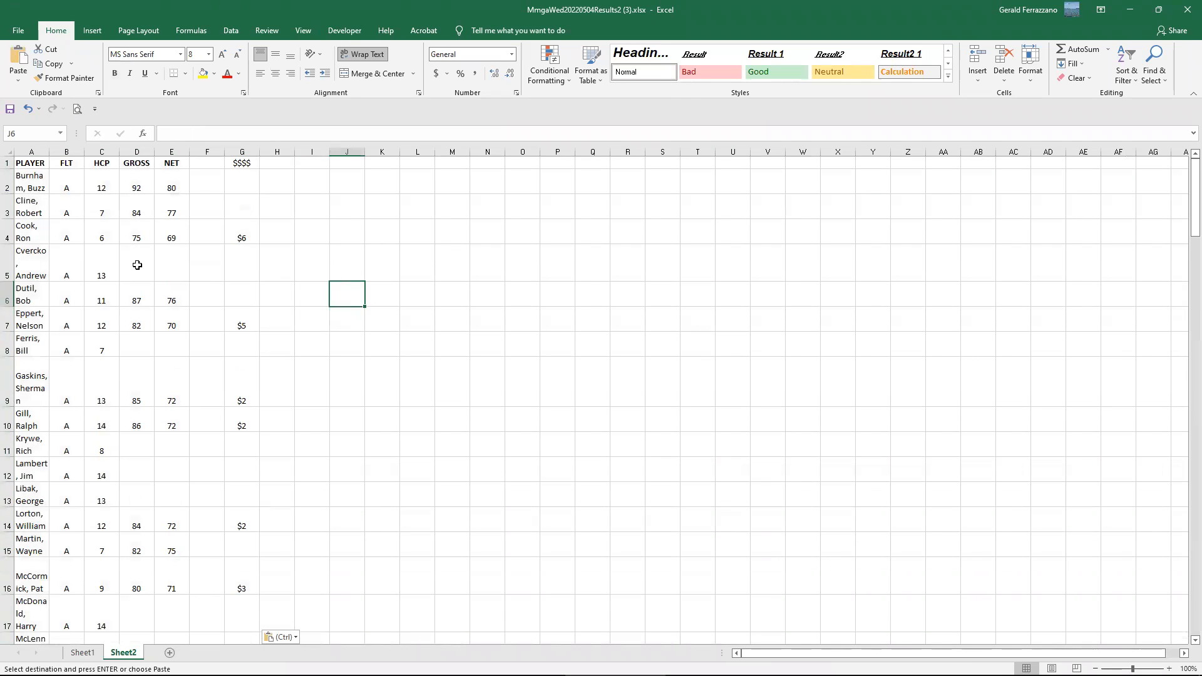
# Set the height of rows 2 to 97 to 18 and widen column A to fit the full player names.
pyautogui.moveTo(6, 180); pyautogui.dragTo(4, 617)
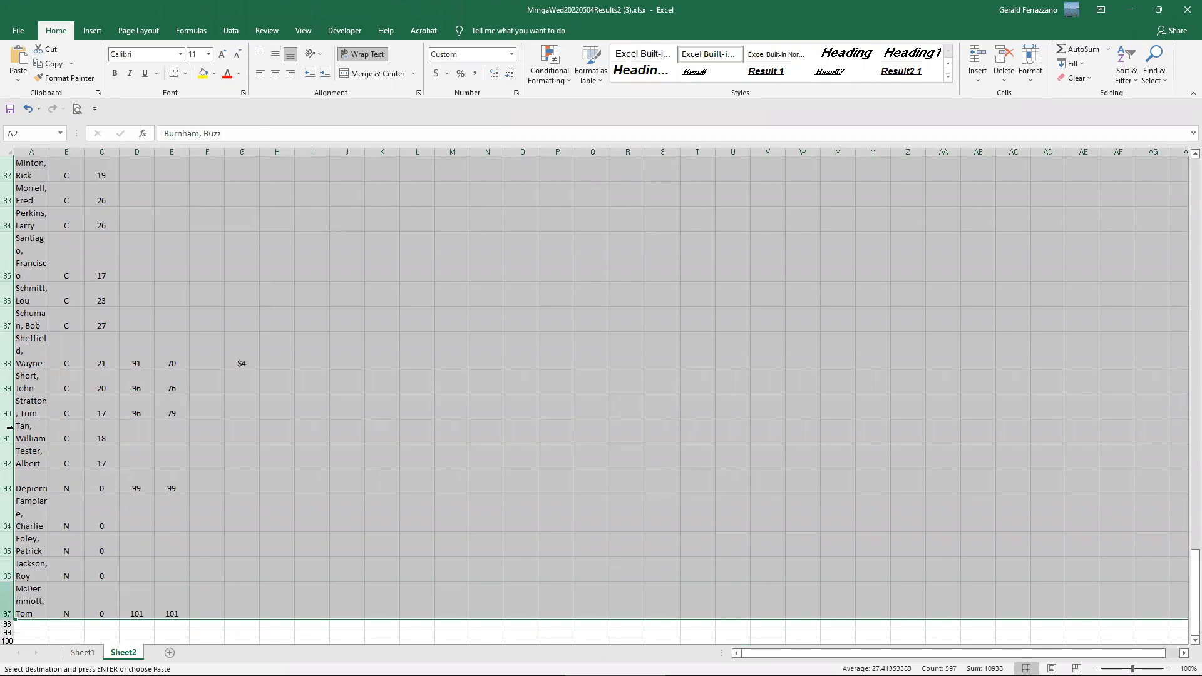
pyautogui.rightClick(11, 379)
pyautogui.click(55, 529)
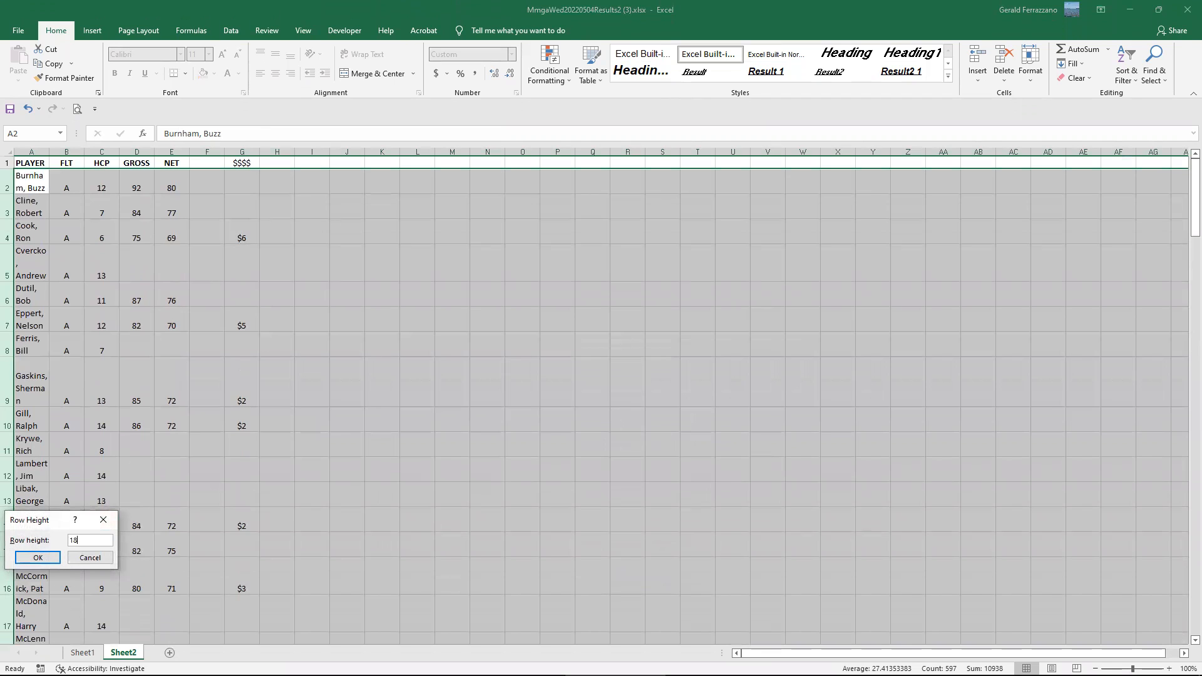
pyautogui.click(45, 558)
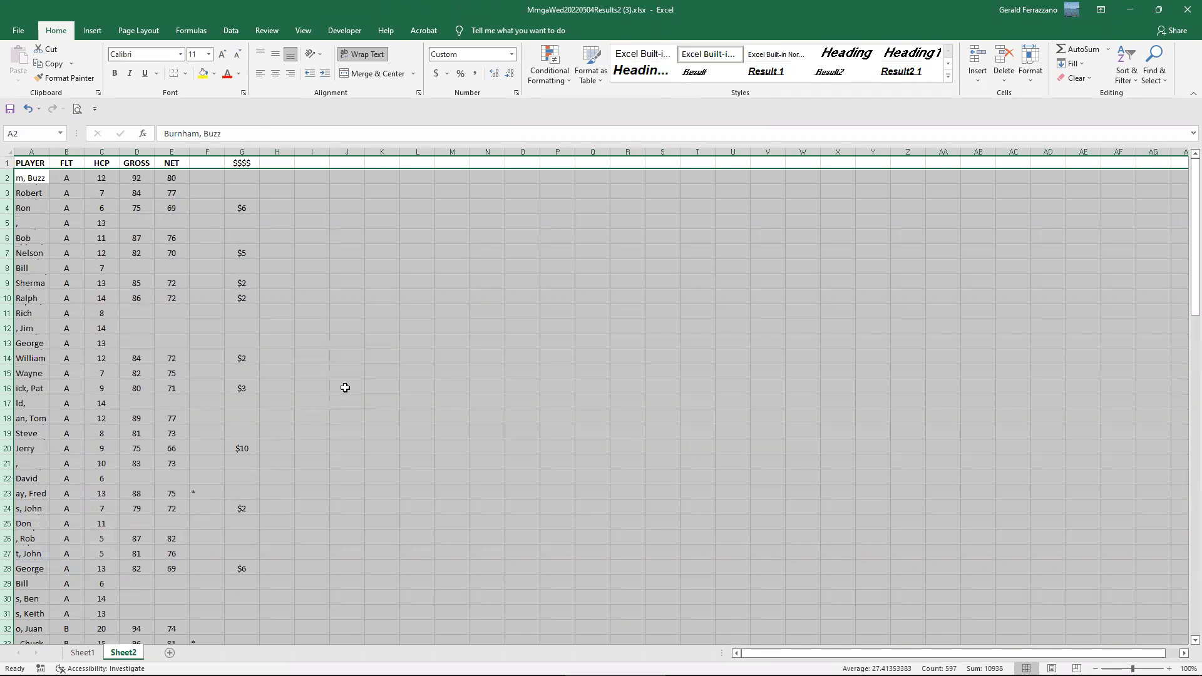
pyautogui.moveTo(49, 149); pyautogui.dragTo(96, 149)
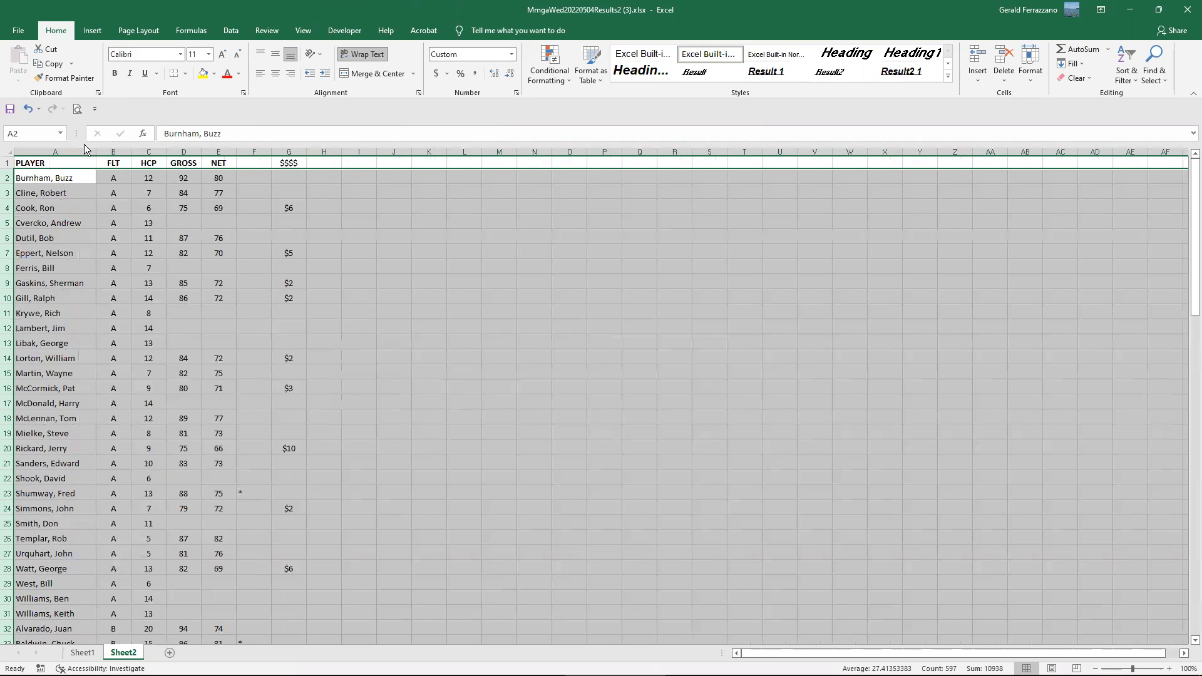
pyautogui.click(454, 294)
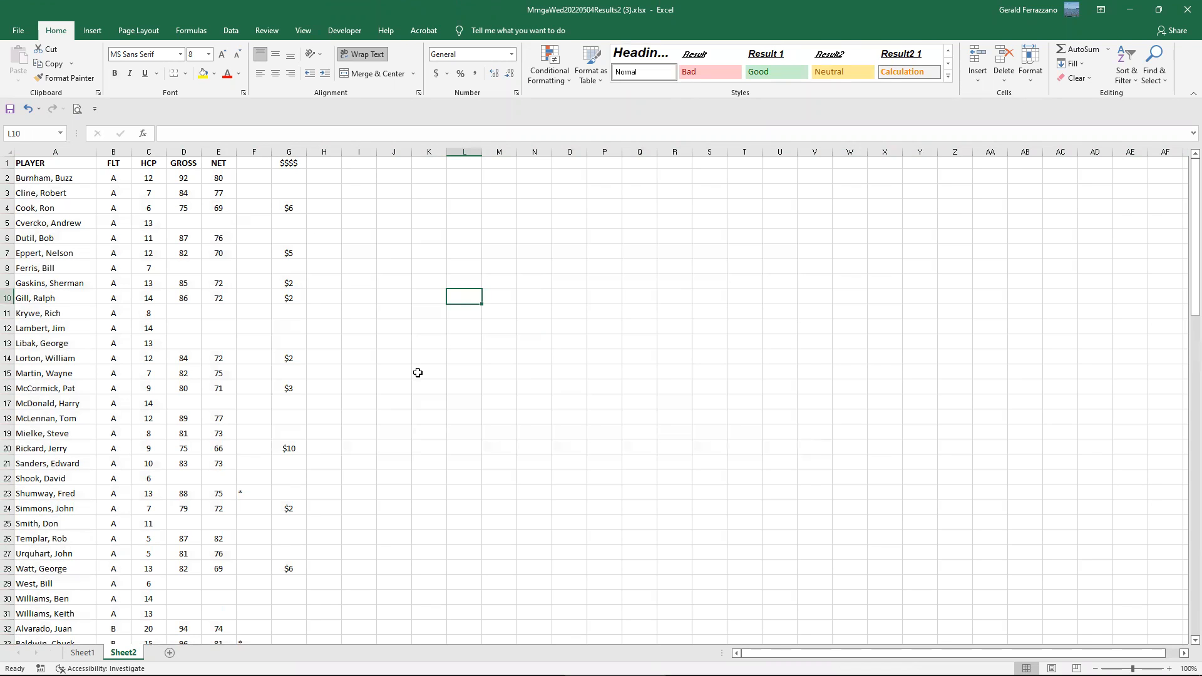
# Delete the unneeded column F between the NET and $$$$ columns.
pyautogui.scroll(-5, 276, 244)
pyautogui.scroll(5, 269, 213)
pyautogui.rightClick(257, 152)
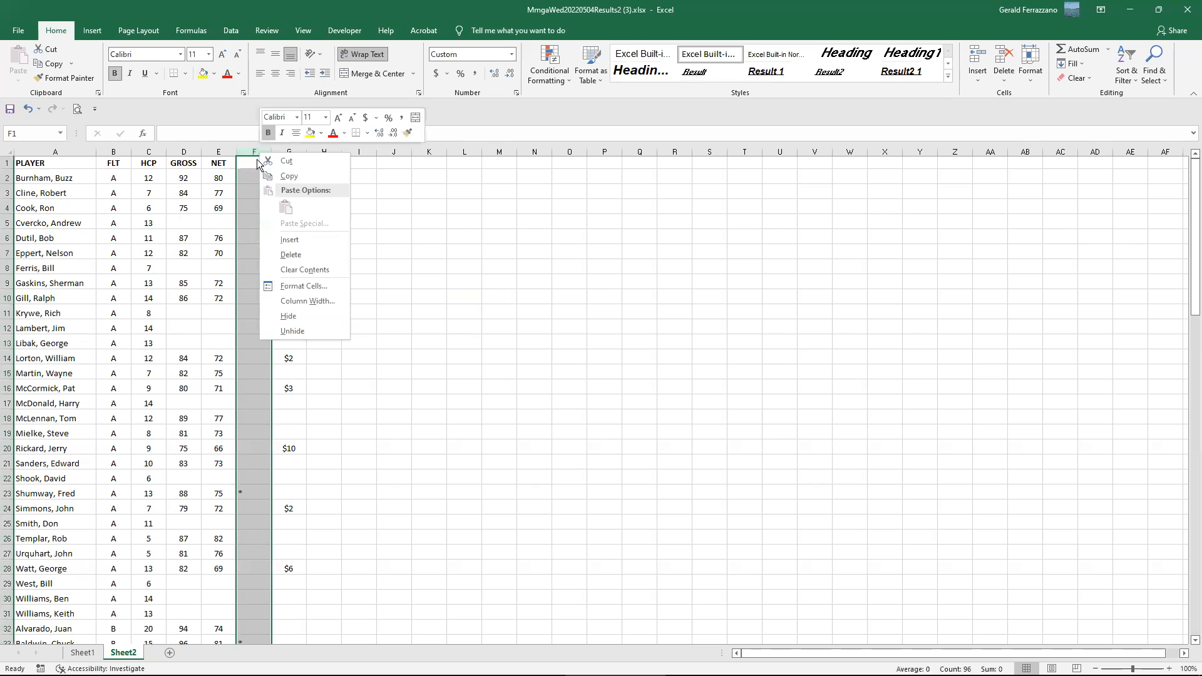
pyautogui.click(300, 255)
pyautogui.click(429, 266)
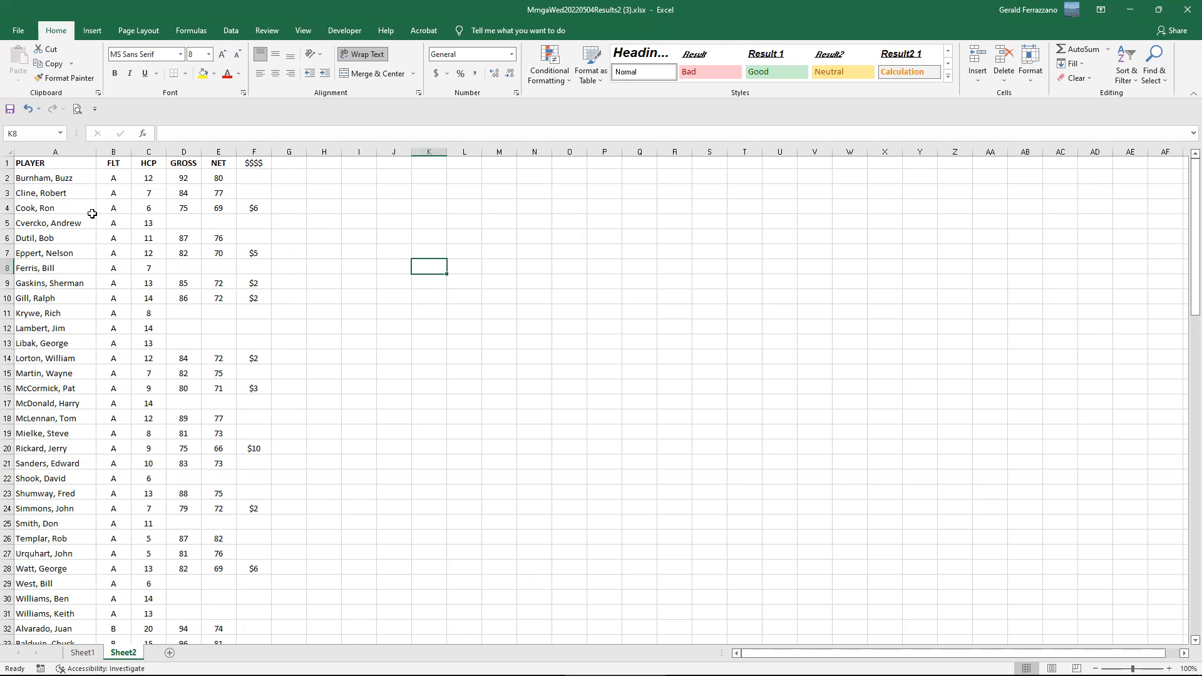
# Insert a blank row above the column headings and merge its cells A1 to F1.
pyautogui.click(5, 164)
pyautogui.rightClick(5, 164)
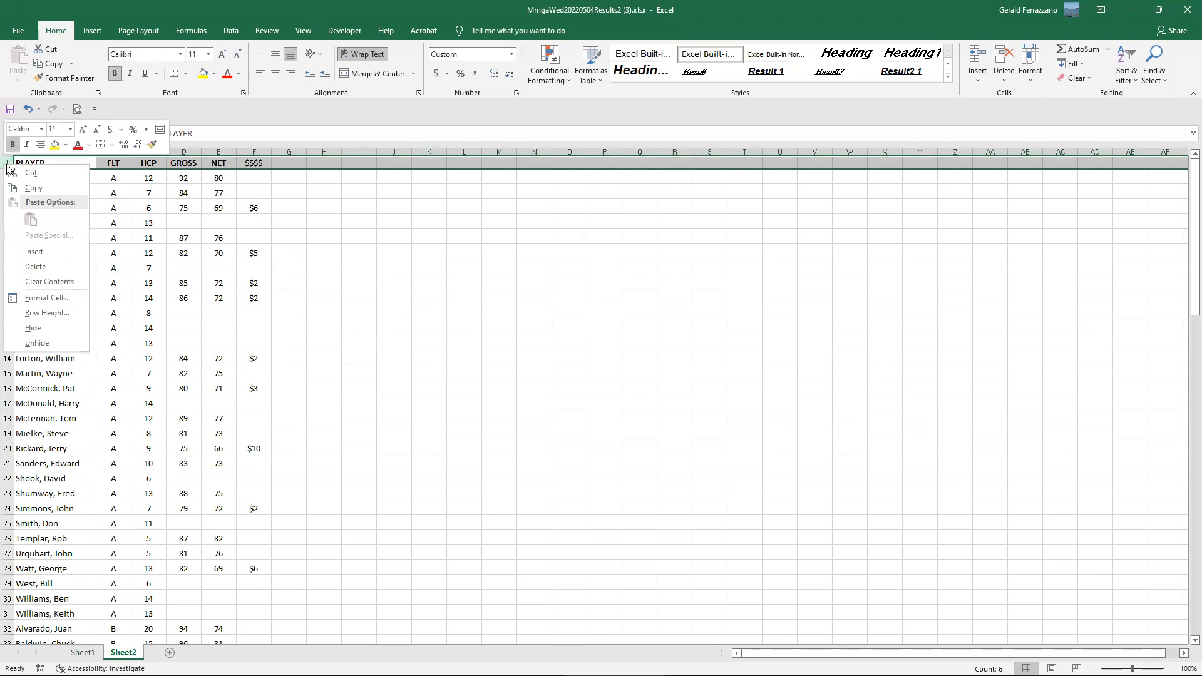
pyautogui.click(45, 252)
pyautogui.click(60, 161)
pyautogui.moveTo(59, 161); pyautogui.dragTo(253, 162)
pyautogui.rightClick(167, 160)
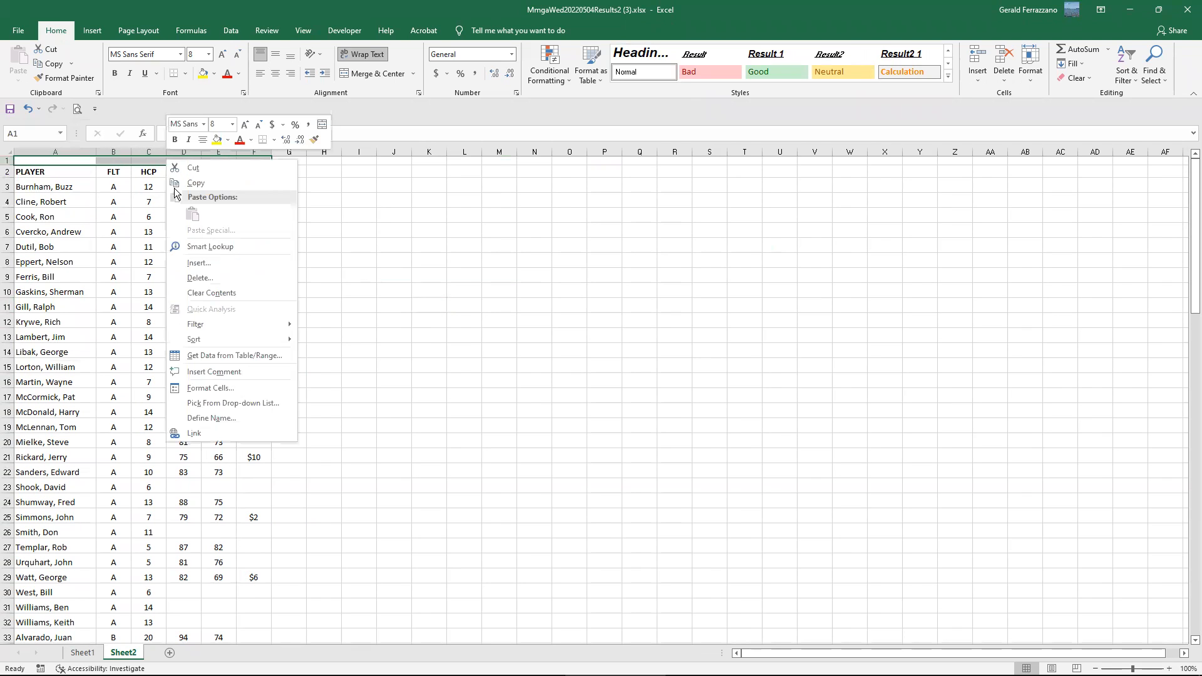
pyautogui.click(226, 388)
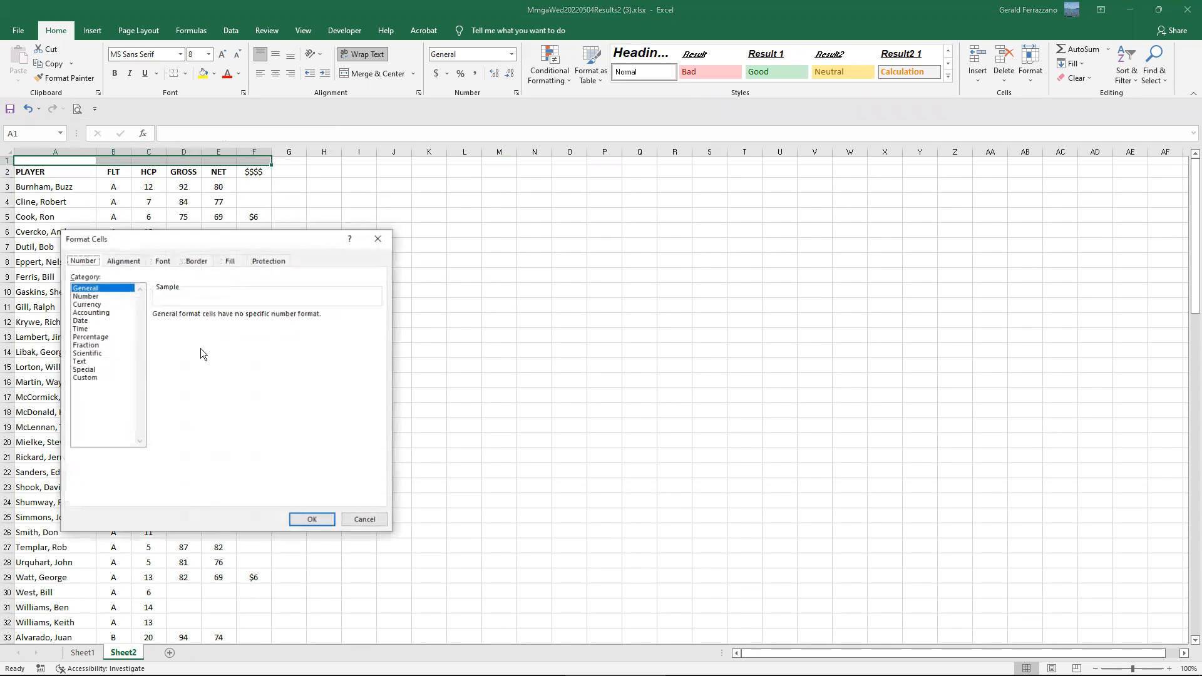
pyautogui.click(124, 262)
pyautogui.click(81, 393)
pyautogui.click(316, 518)
pyautogui.click(498, 425)
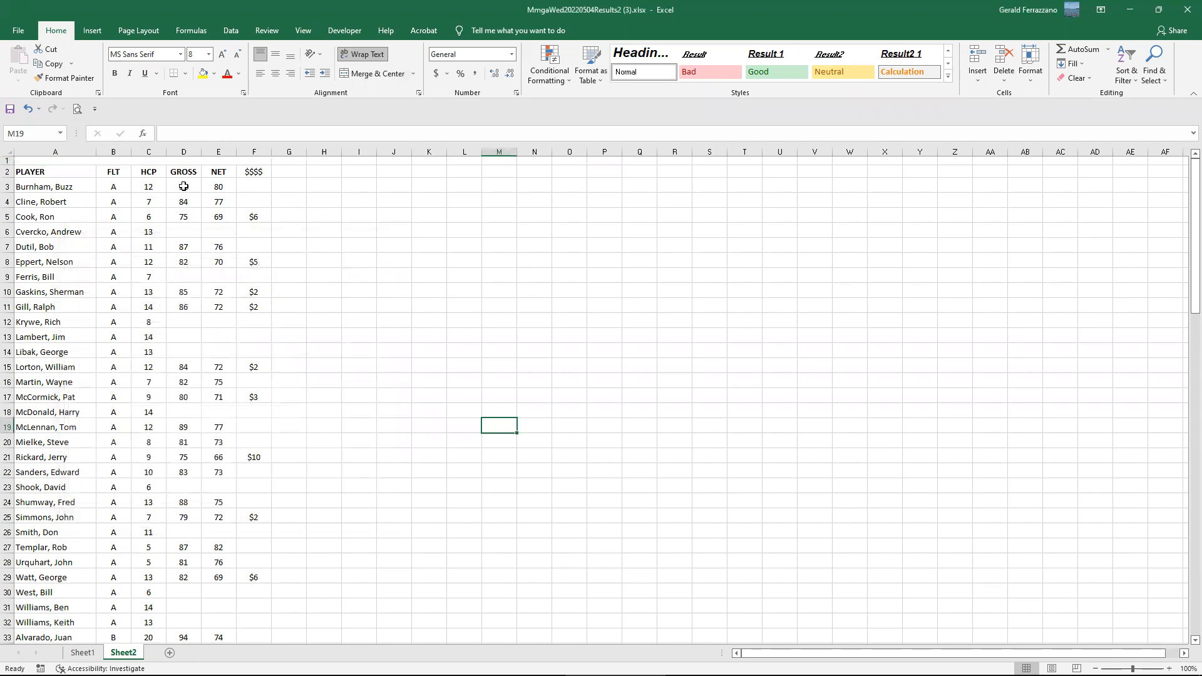
# Enter the title "A FLIGHTS" in the merged cell above the headings and centre it horizontally.
pyautogui.click(138, 160)
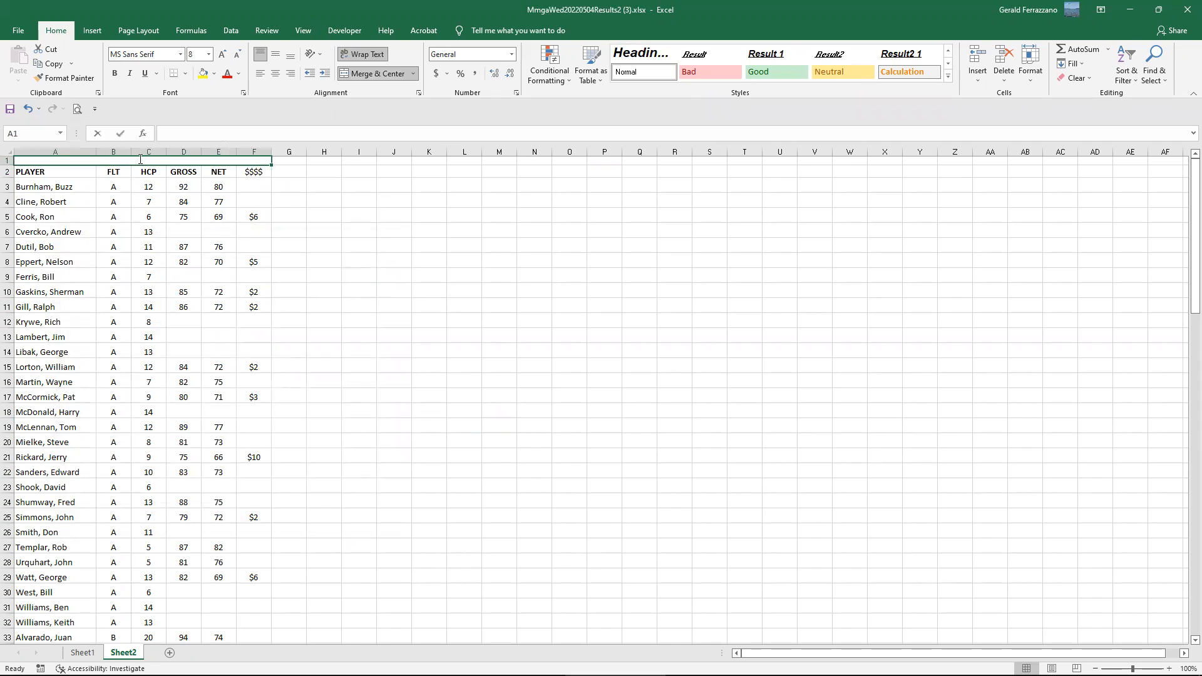
pyautogui.write('A FLIGHTS')
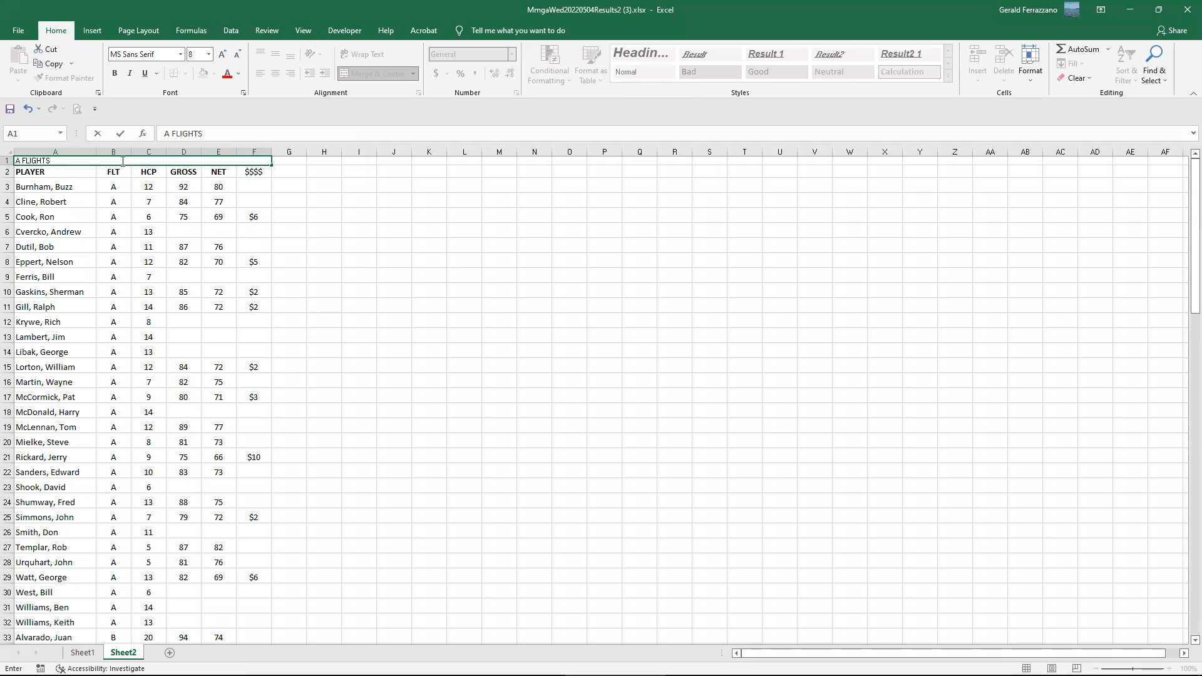
pyautogui.click(450, 279)
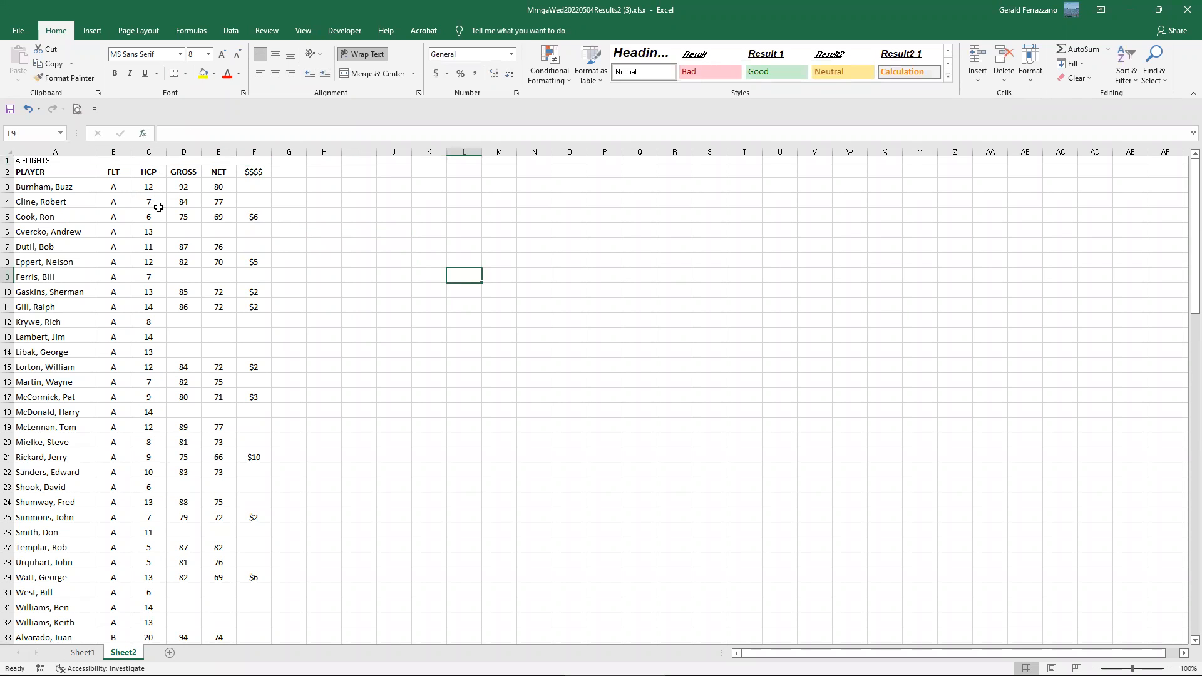
pyautogui.click(48, 162)
pyautogui.click(275, 74)
pyautogui.moveTo(393, 217); pyautogui.dragTo(394, 232)
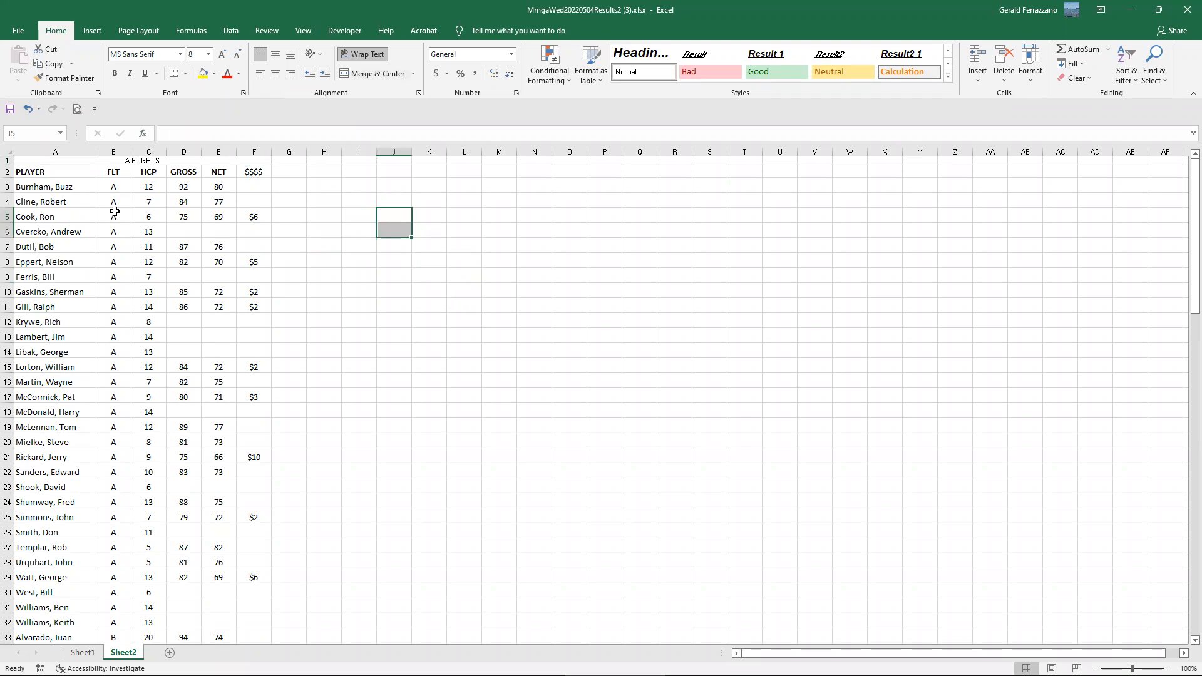
# Insert three blank rows at row 33, between the last A flight player and the first B flight player.
pyautogui.scroll(-5, 114, 211)
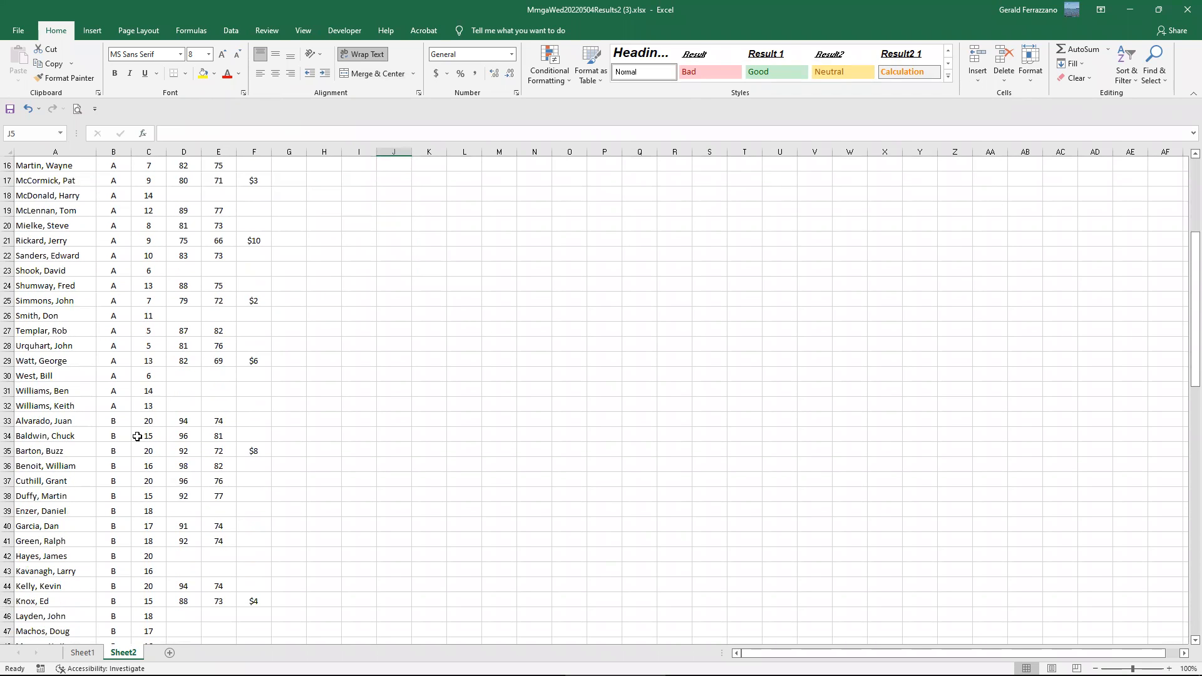
pyautogui.click(5, 419)
pyautogui.moveTo(5, 418); pyautogui.dragTo(5, 451)
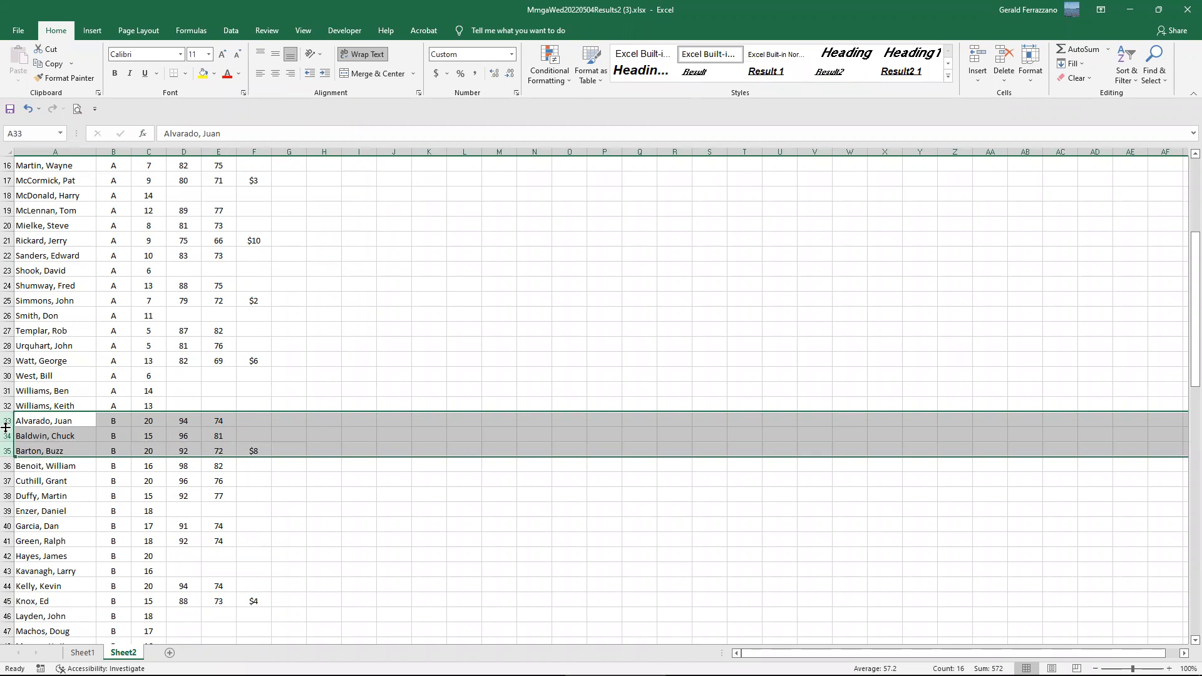
pyautogui.rightClick(5, 428)
pyautogui.click(38, 514)
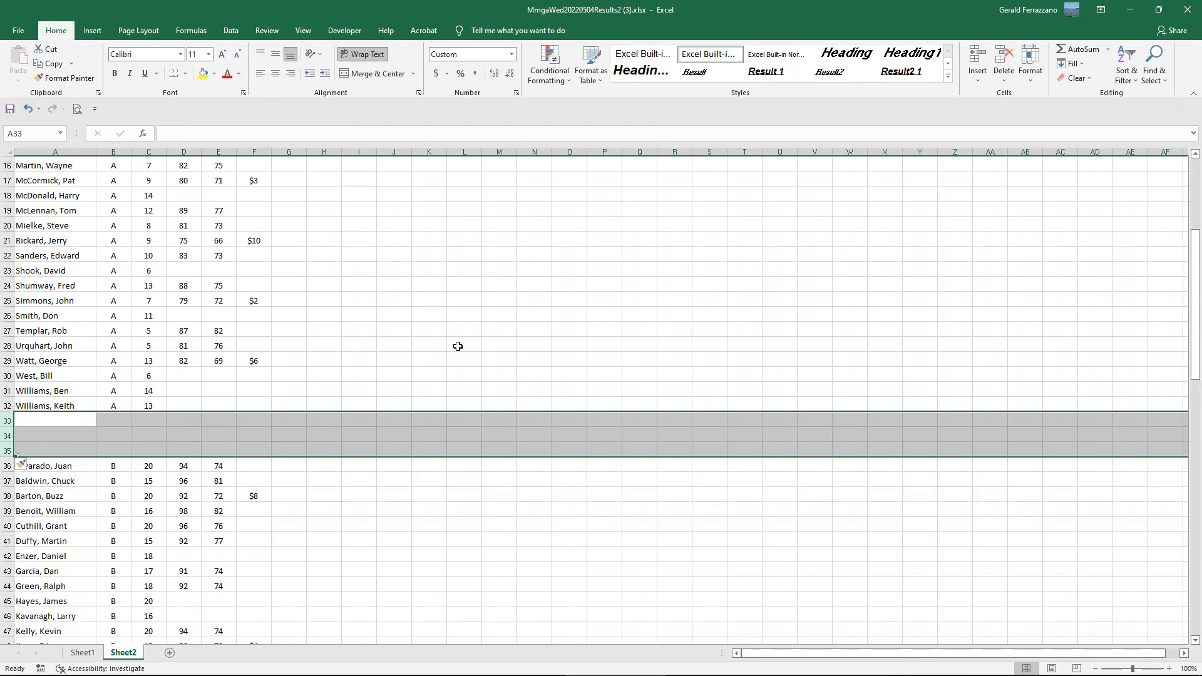
# Copy the "A FLIGHTS" title and column heading rows into the blank rows above the B flight players, starting at A34.
pyautogui.scroll(5, 458, 346)
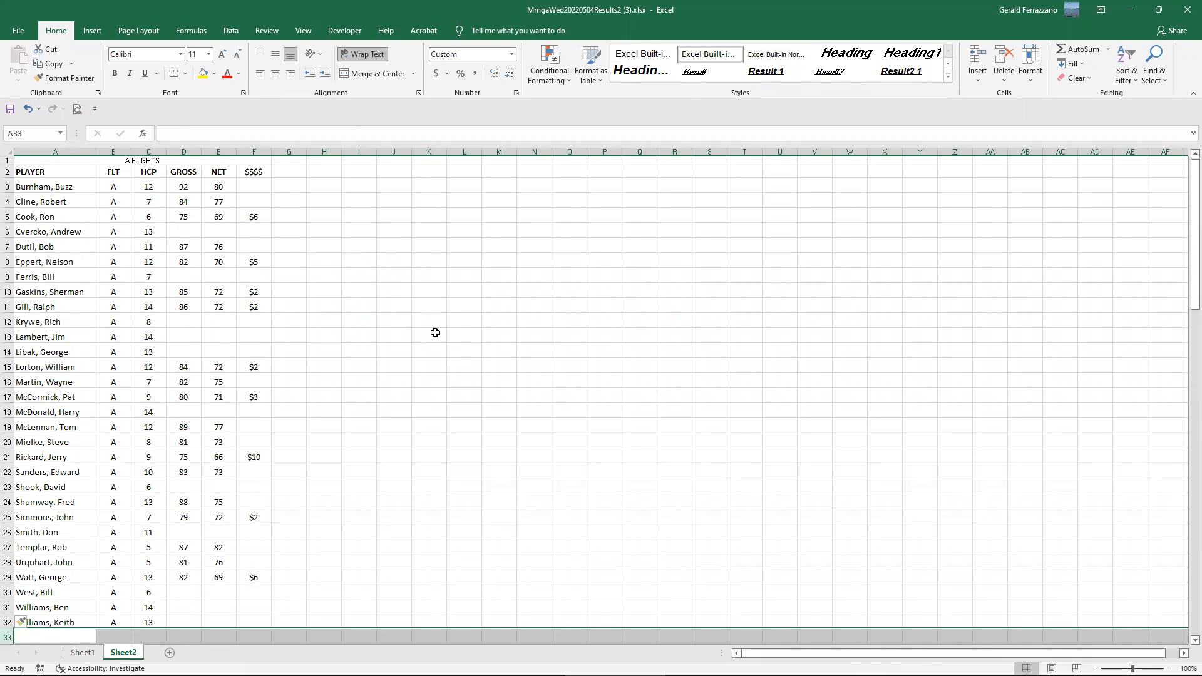
pyautogui.moveTo(166, 158); pyautogui.dragTo(168, 172)
pyautogui.rightClick(169, 164)
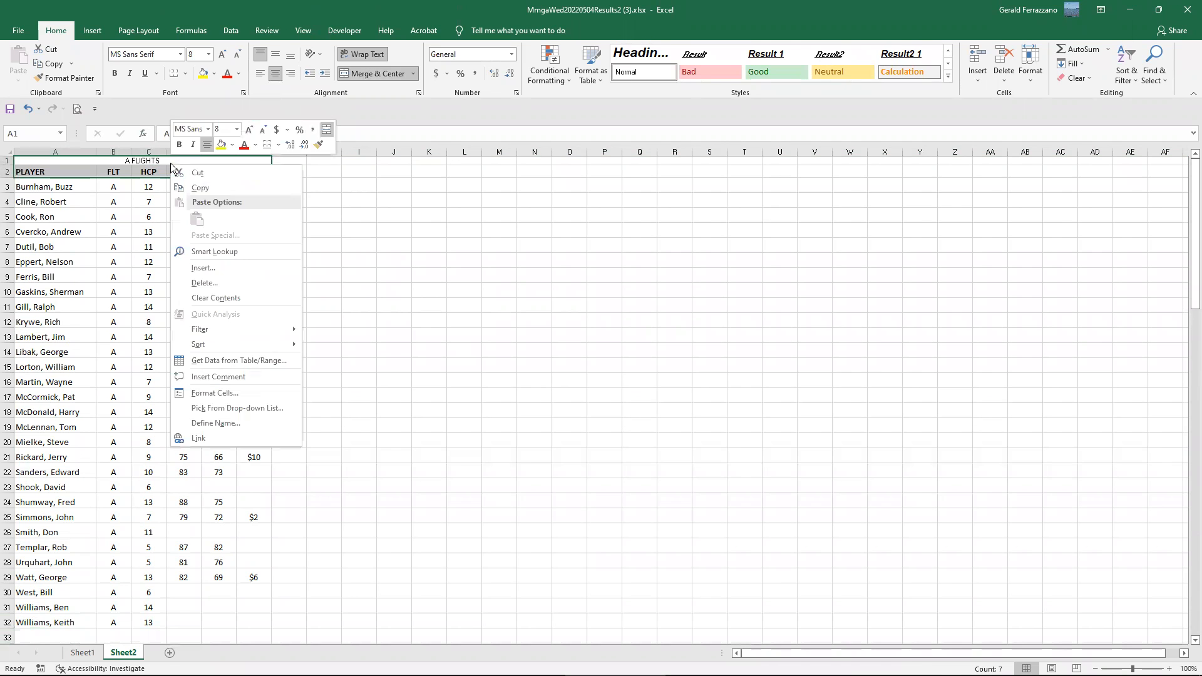
pyautogui.click(200, 188)
pyautogui.scroll(-3, 118, 472)
pyautogui.click(58, 511)
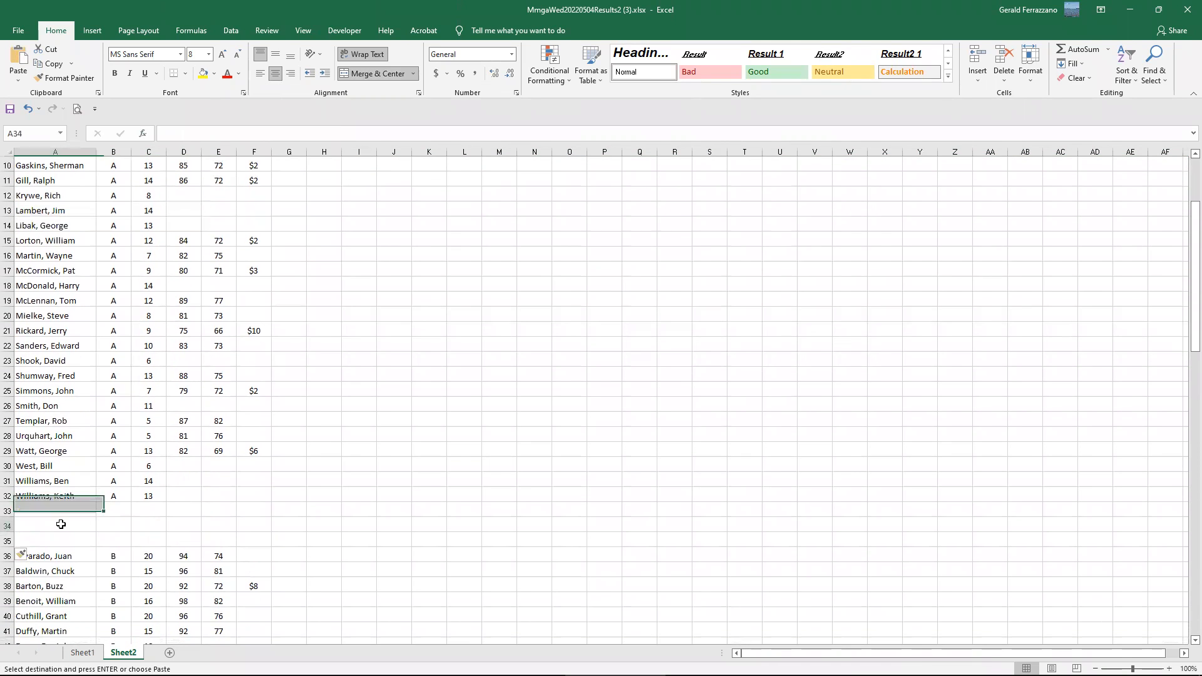
pyautogui.rightClick(62, 525)
pyautogui.click(89, 297)
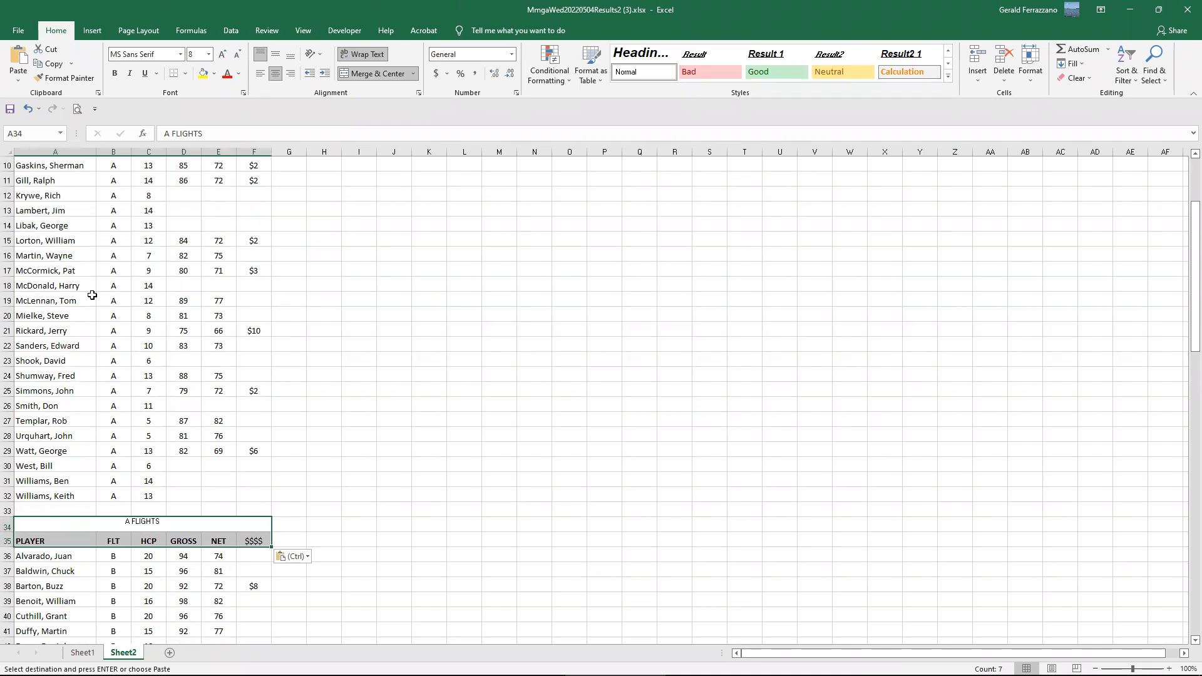
pyautogui.click(463, 554)
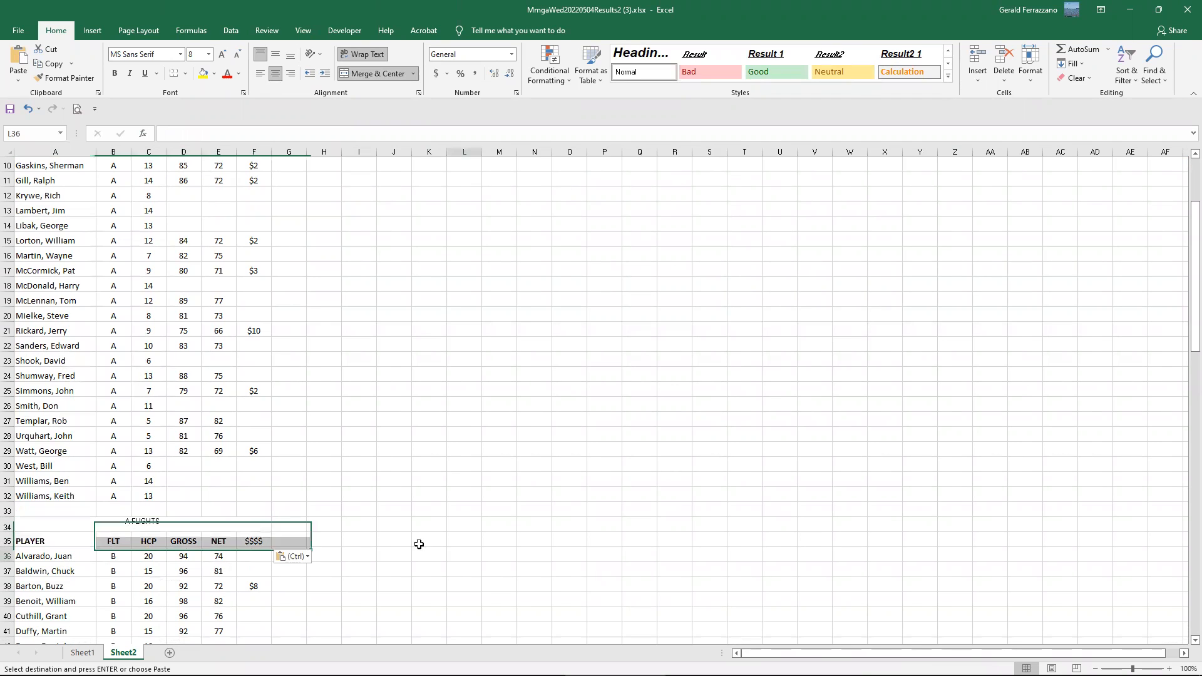
# Change the copied title in cell A34 to "B FLIGHTS".
pyautogui.click(168, 521)
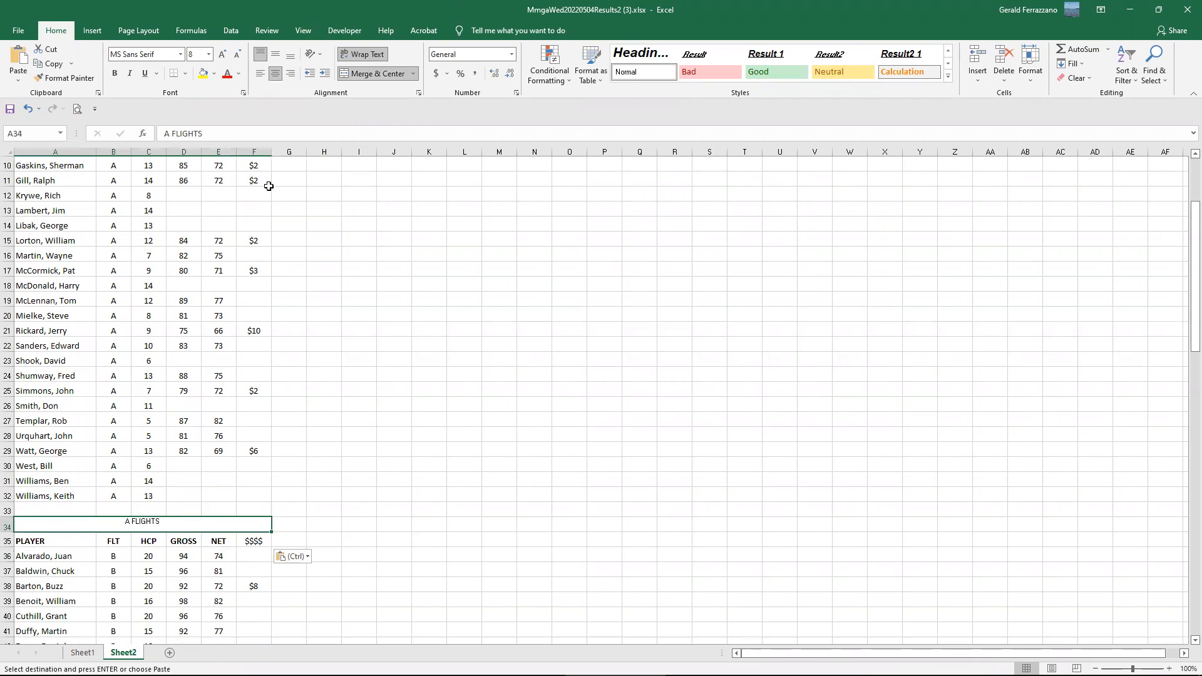
pyautogui.click(166, 134)
pyautogui.press('Delete')
pyautogui.write('b')
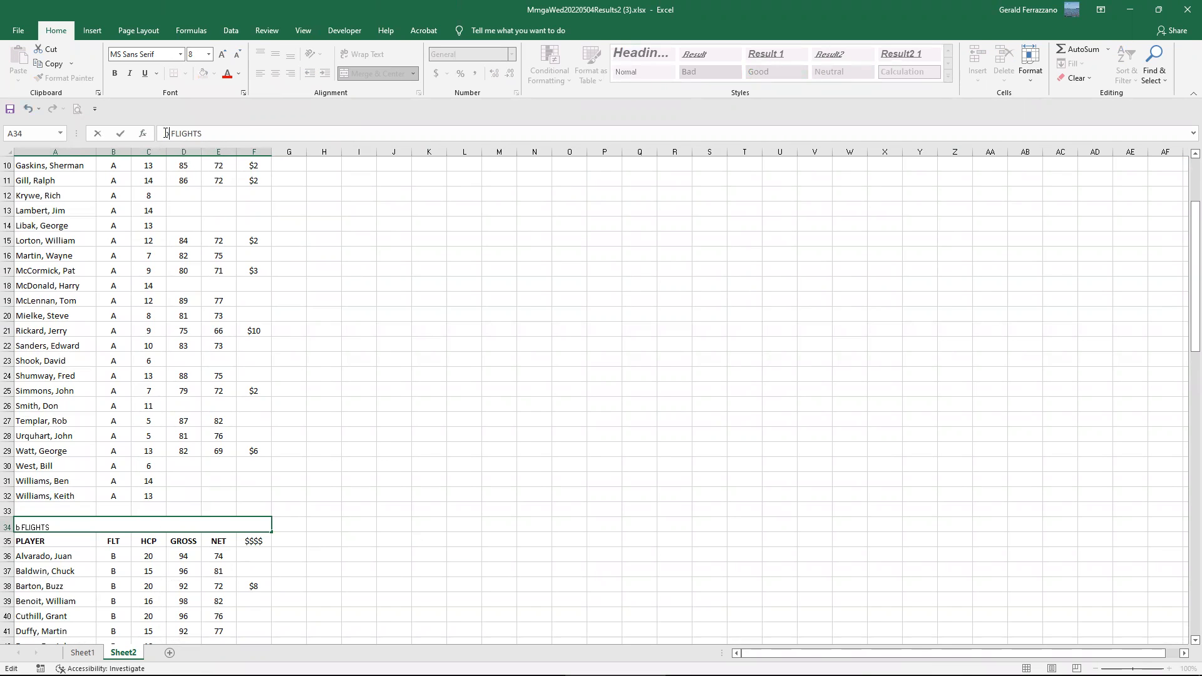
pyautogui.click(429, 451)
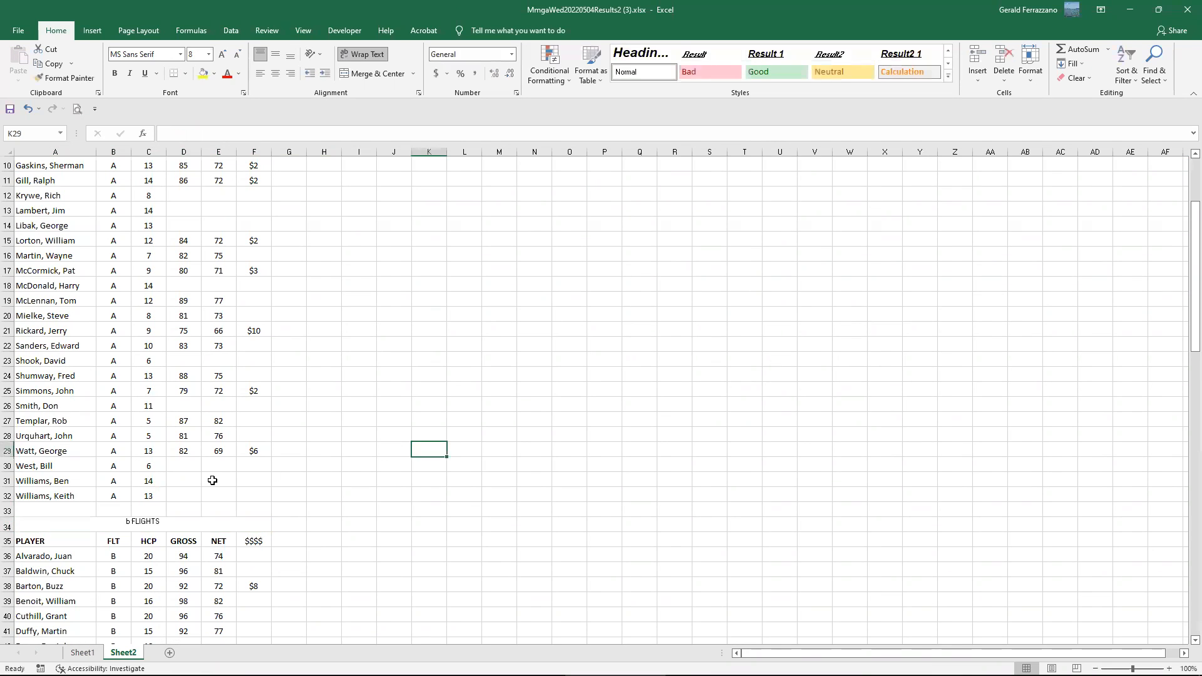
pyautogui.click(131, 524)
pyautogui.click(166, 133)
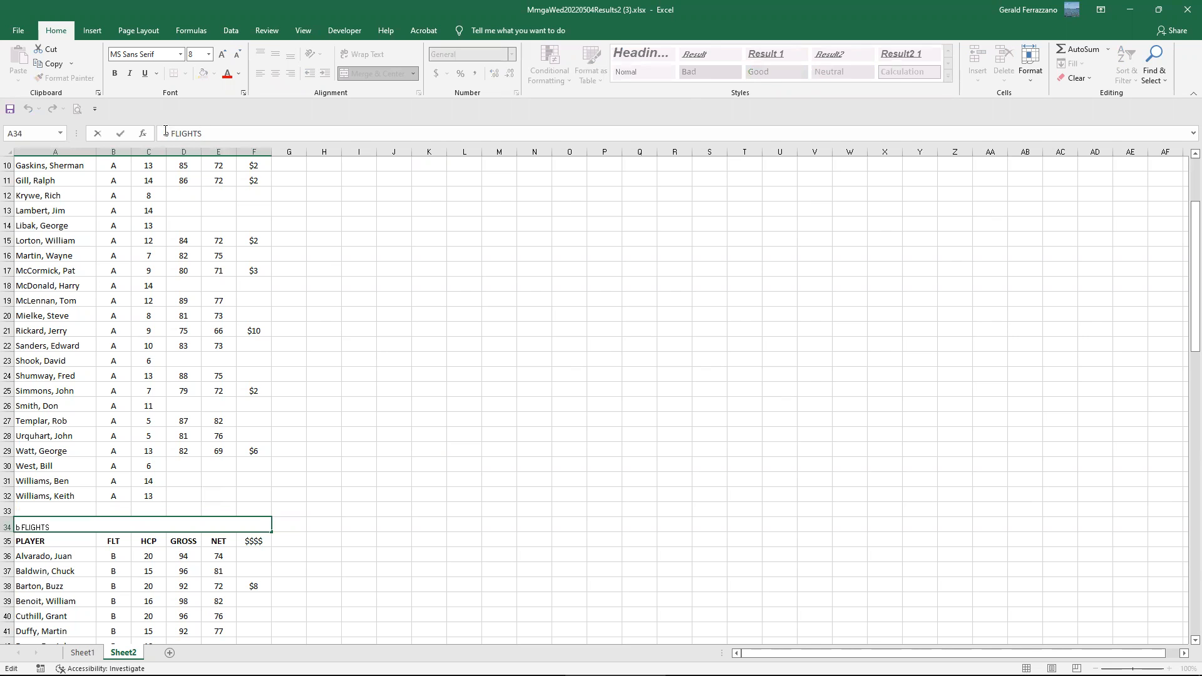
pyautogui.doubleClick(166, 133)
pyautogui.write('B')
pyautogui.click(556, 418)
# Insert three blank rows at row 65, between the last B flight player and the first C flight player.
pyautogui.scroll(-6, 443, 456)
pyautogui.scroll(-7, 444, 457)
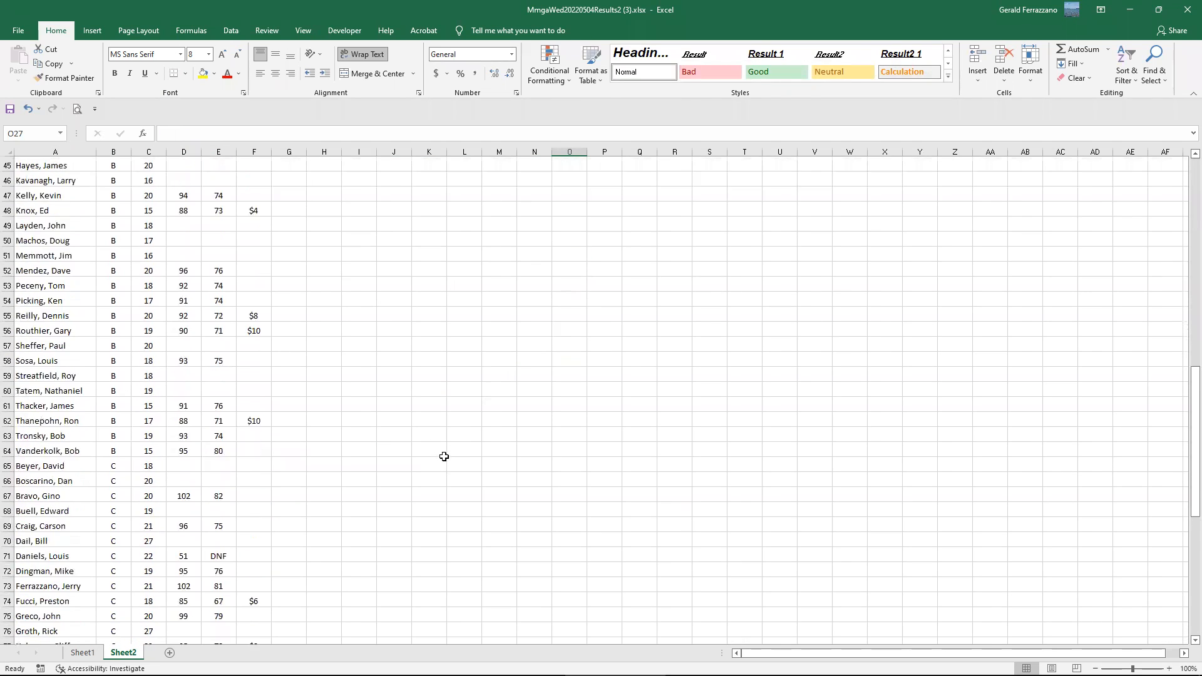
pyautogui.moveTo(8, 405); pyautogui.dragTo(9, 433)
pyautogui.rightClick(10, 433)
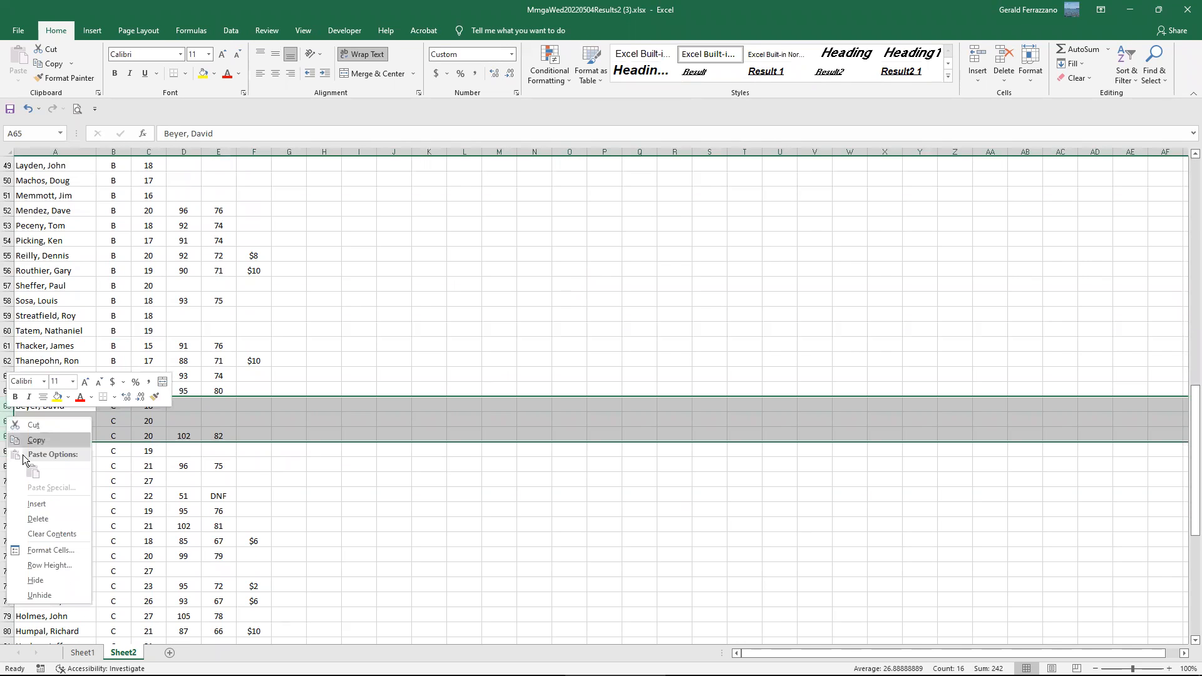
pyautogui.click(51, 498)
# Copy the "B FLIGHTS" title and column heading rows into the blank rows above the C flight players, starting at A66.
pyautogui.scroll(9, 256, 302)
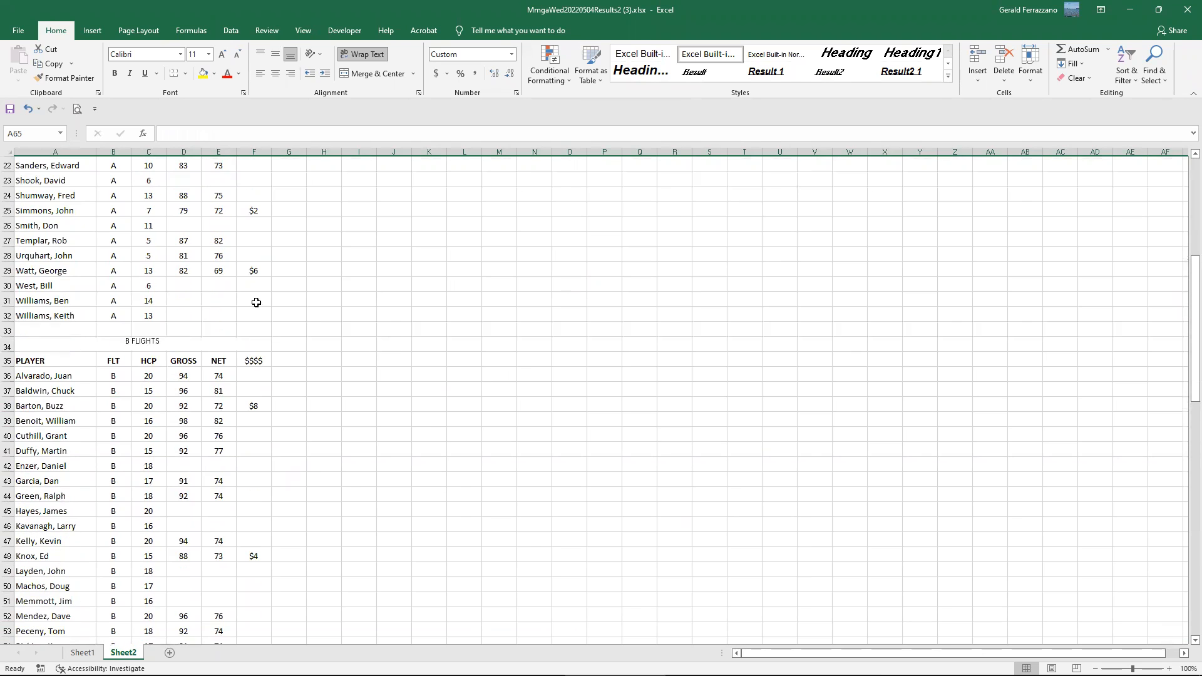
pyautogui.click(153, 340)
pyautogui.rightClick(157, 346)
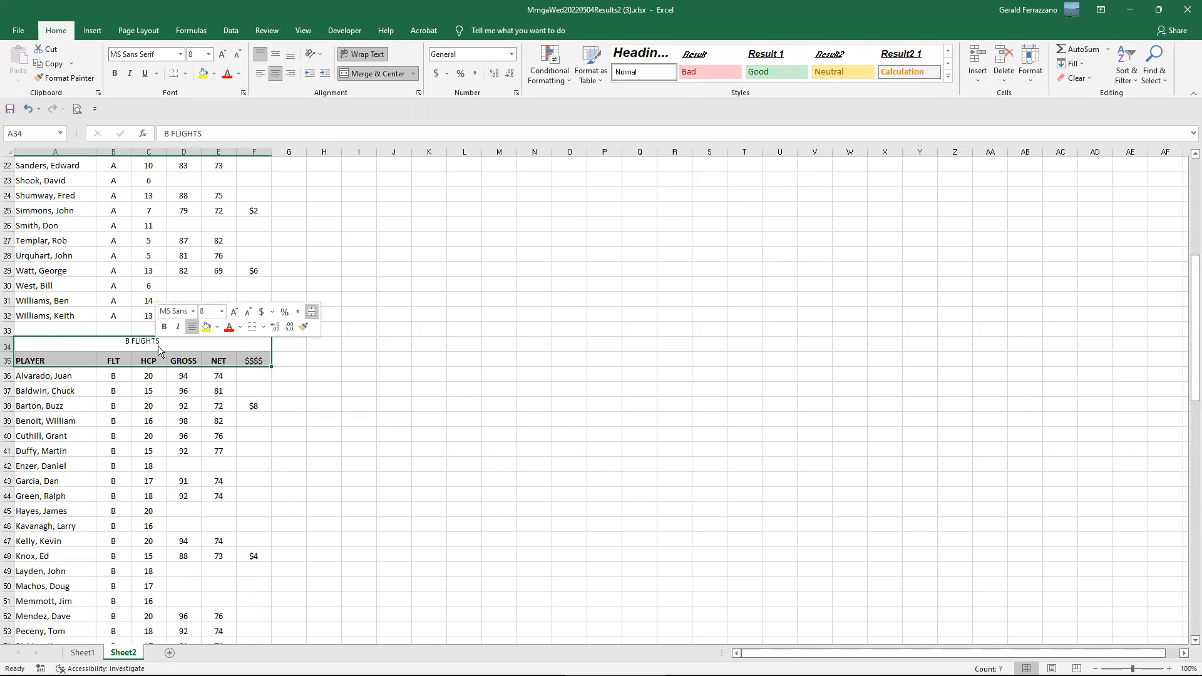
pyautogui.click(198, 370)
pyautogui.scroll(-9, 213, 401)
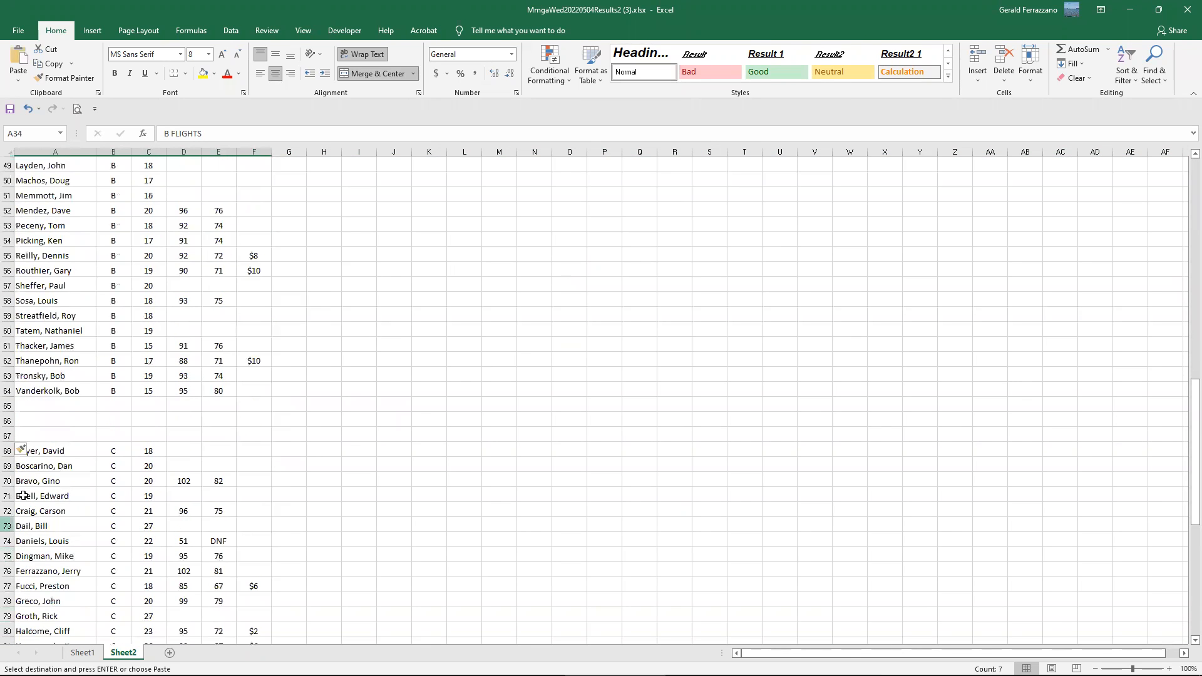
pyautogui.rightClick(47, 417)
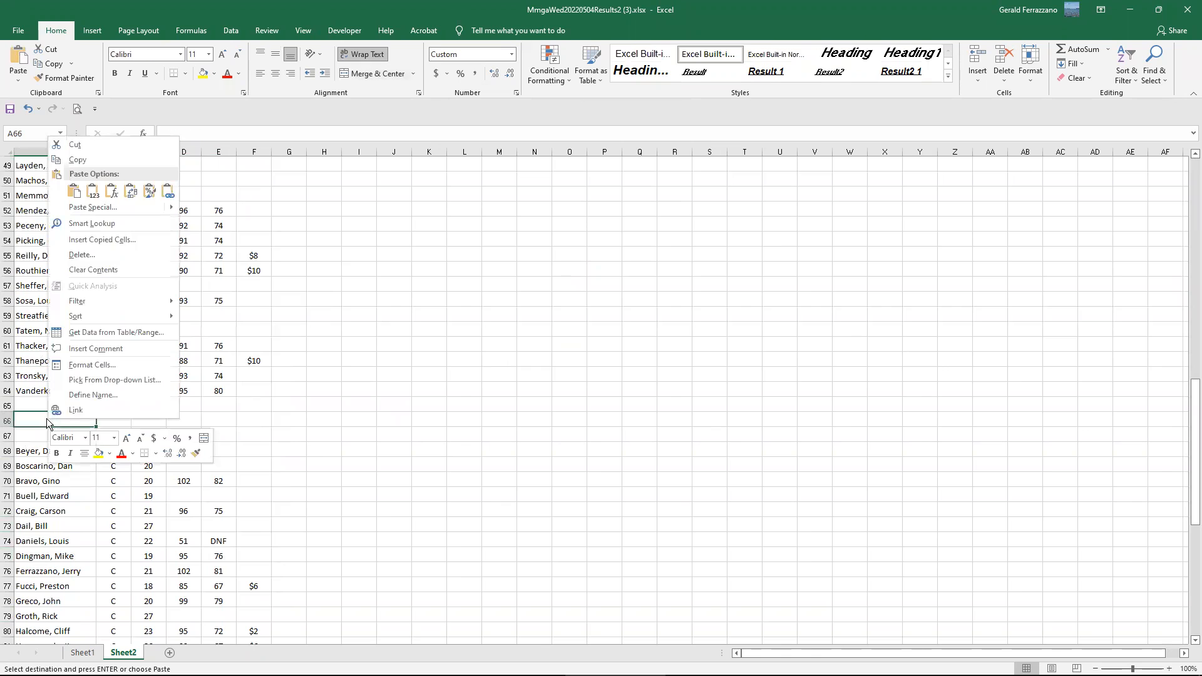
pyautogui.click(78, 194)
pyautogui.click(464, 418)
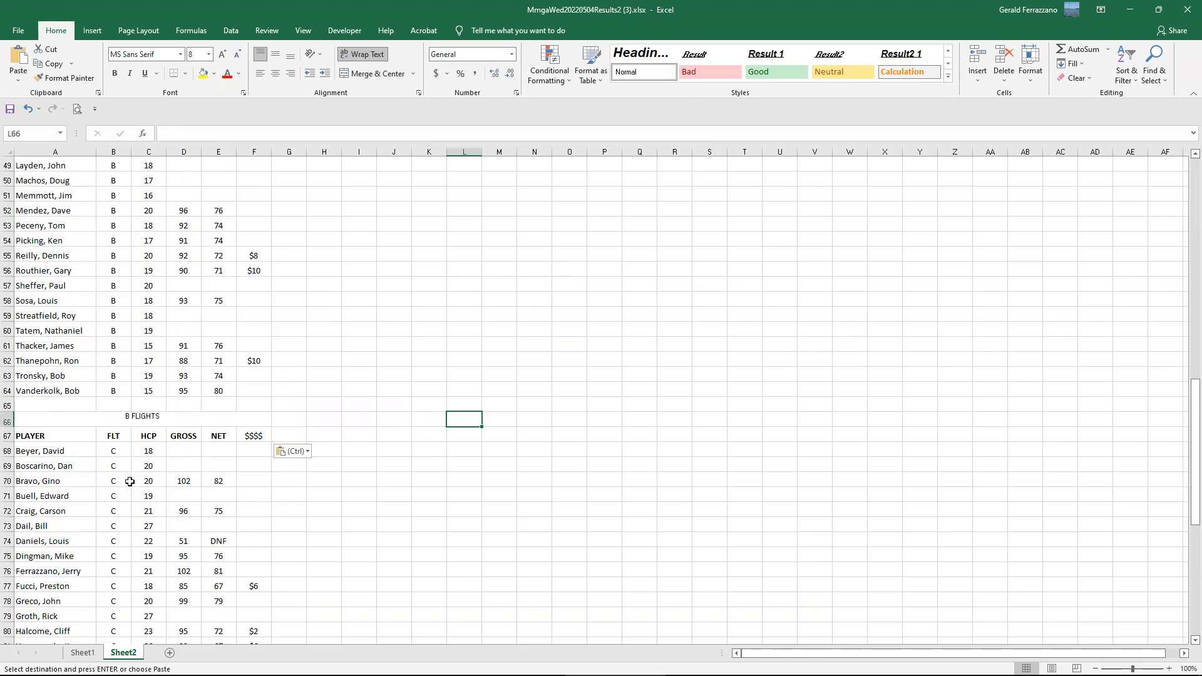
# Delete the FLT column between PLAYER and HCP.
pyautogui.scroll(-10, 130, 482)
pyautogui.scroll(20, 134, 477)
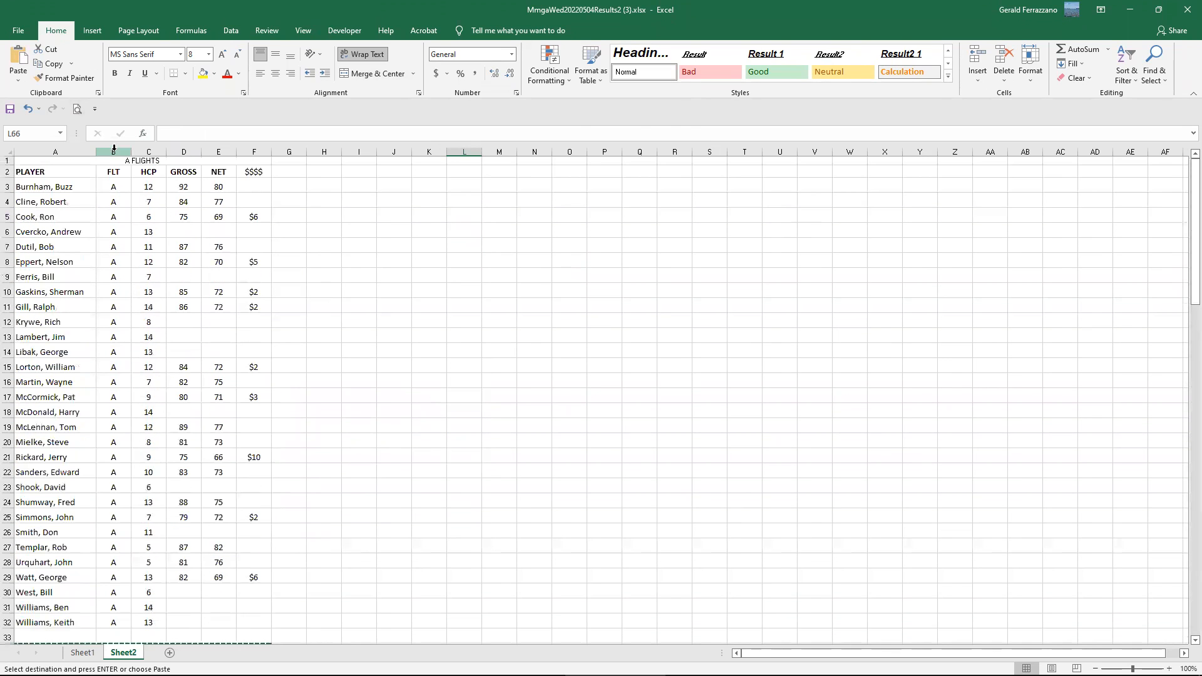
pyautogui.rightClick(116, 152)
pyautogui.click(135, 246)
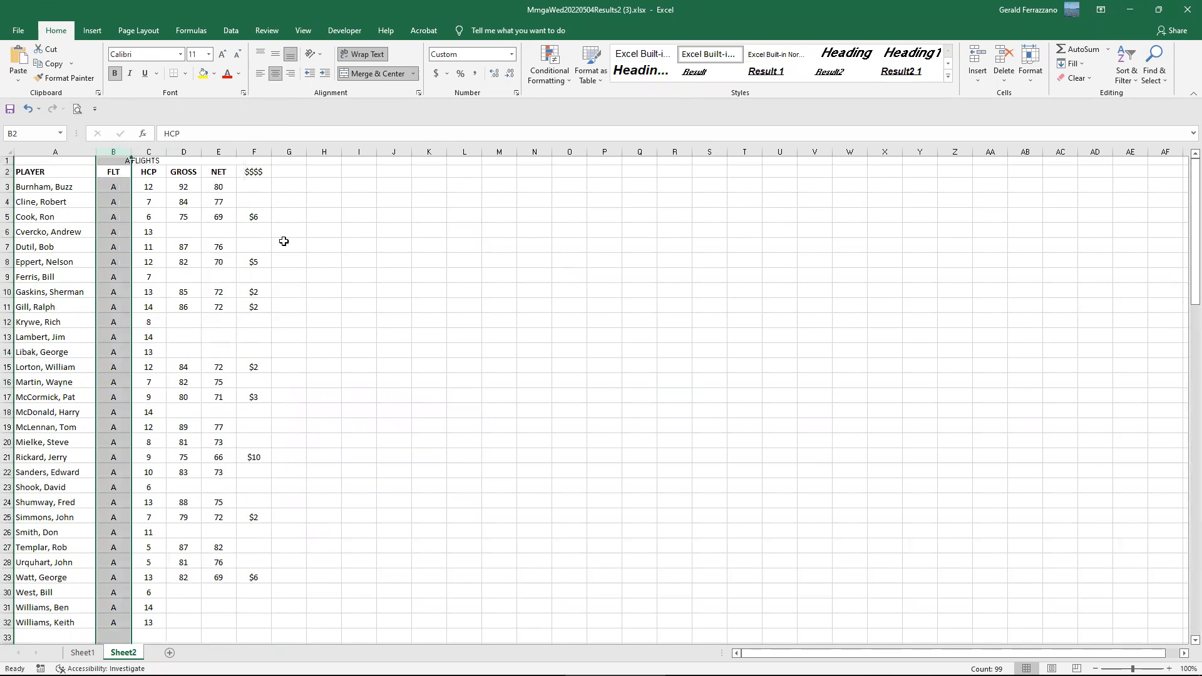
pyautogui.click(357, 246)
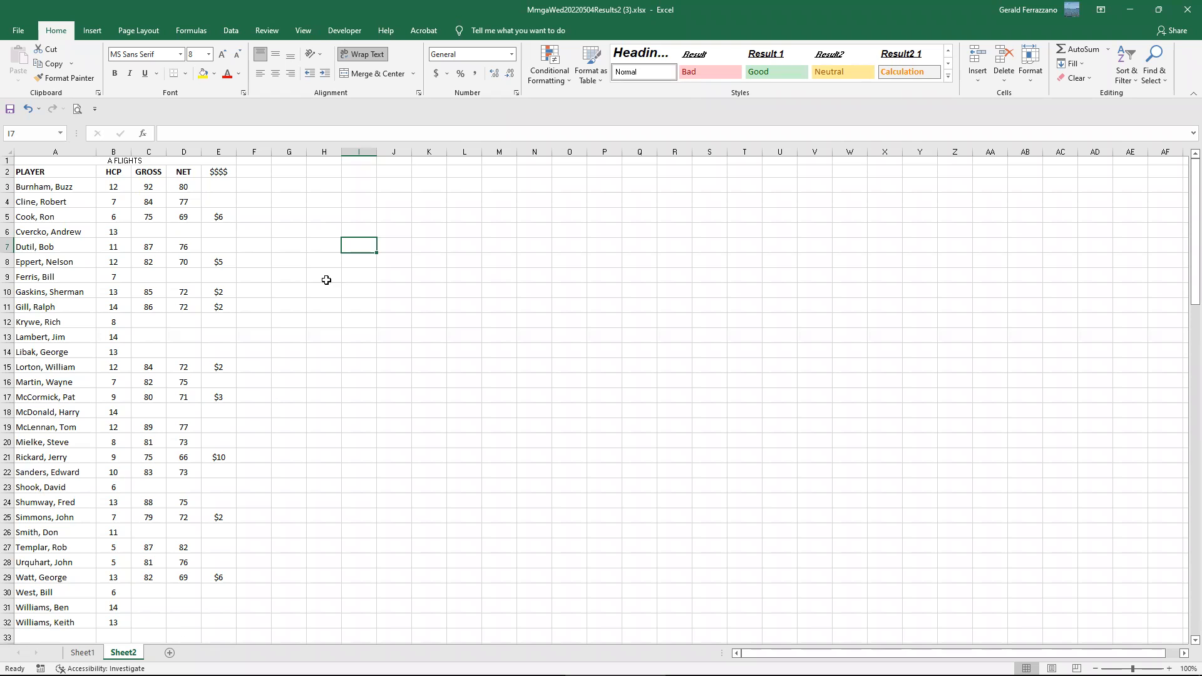
# Fit the widths of columns B to E to their contents and check the layout of the flight sections.
pyautogui.moveTo(130, 150); pyautogui.dragTo(229, 148)
pyautogui.click(423, 323)
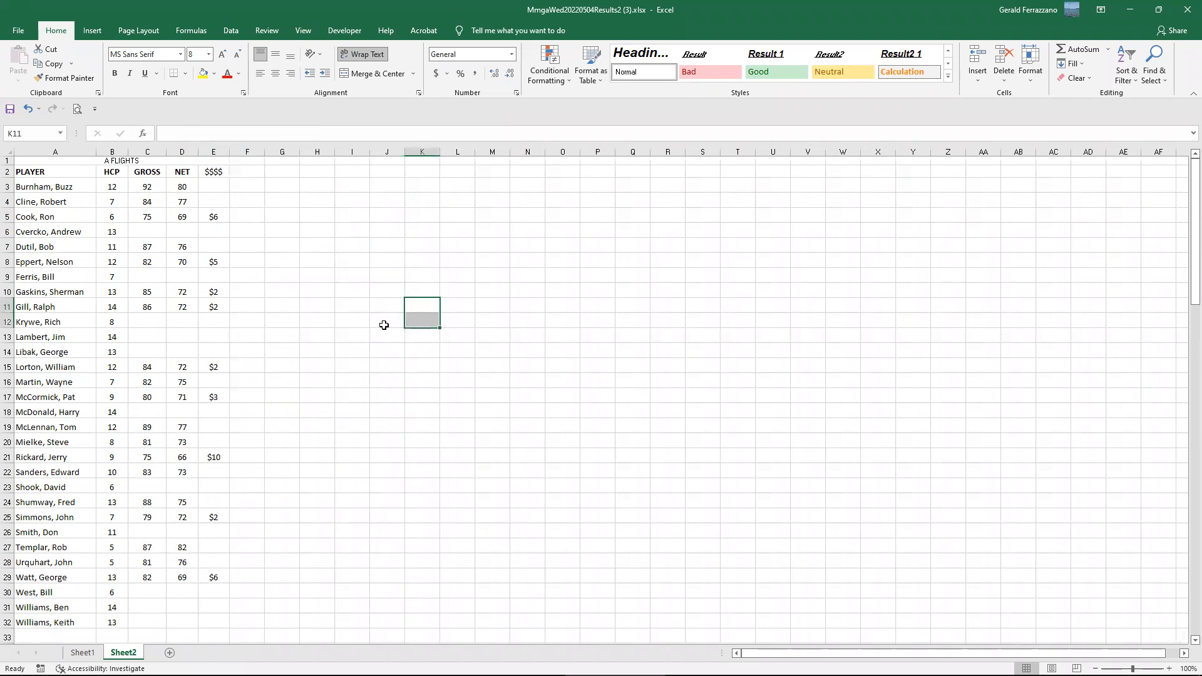
pyautogui.scroll(-13, 188, 442)
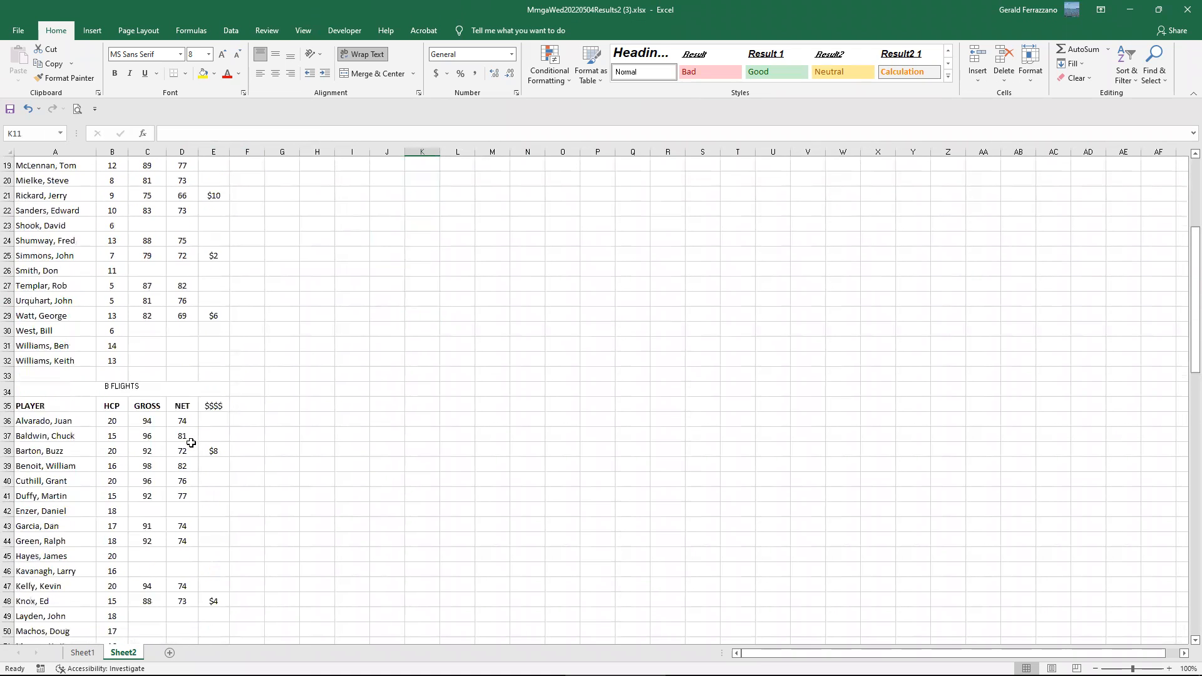
pyautogui.scroll(-10, 197, 444)
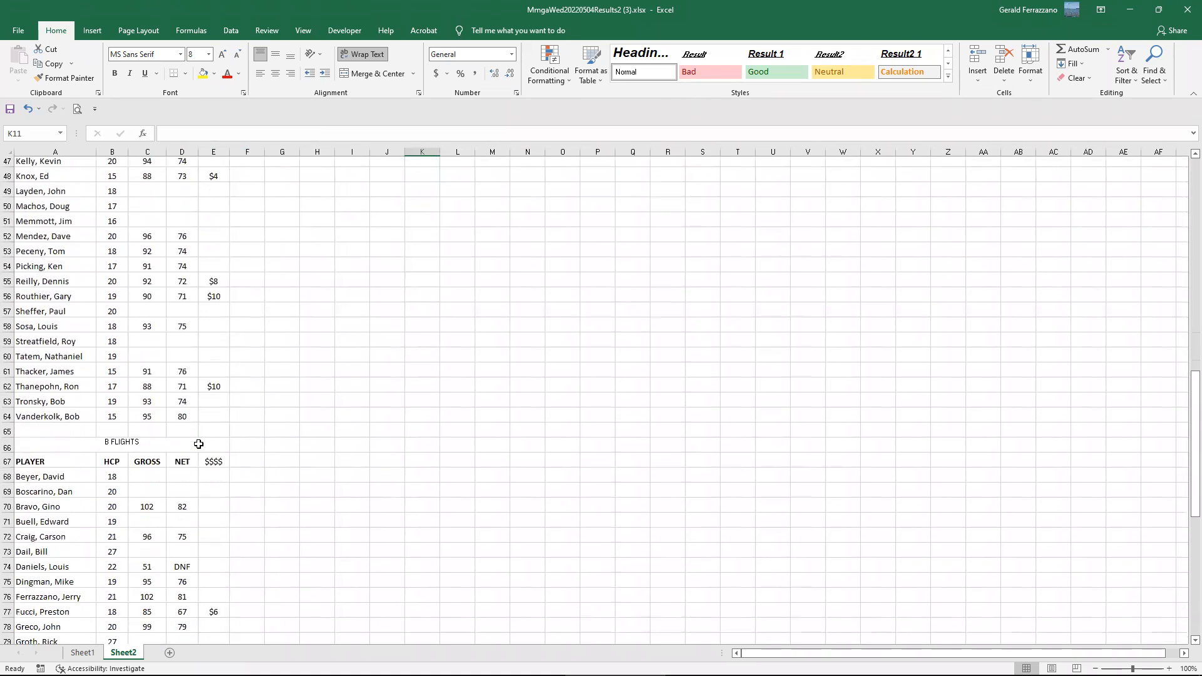
pyautogui.scroll(16, 211, 437)
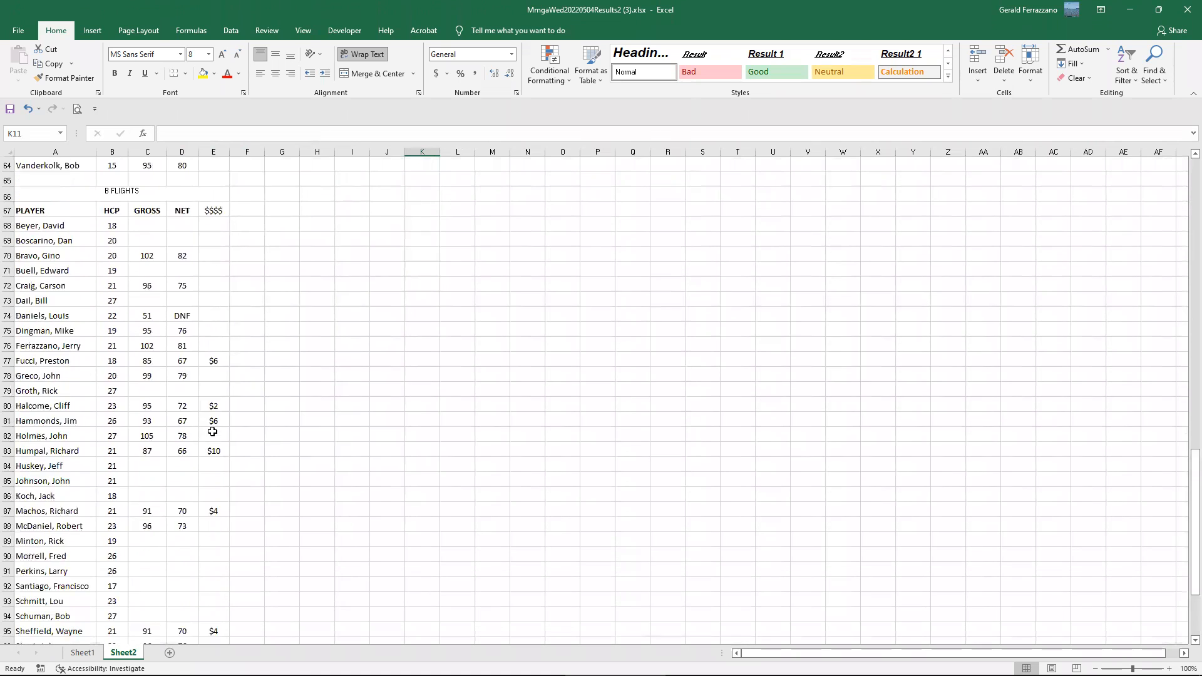
# Save the workbook in the C:\temp folder under the name MmgaWed20220504Results.xlsx.
pyautogui.click(18, 30)
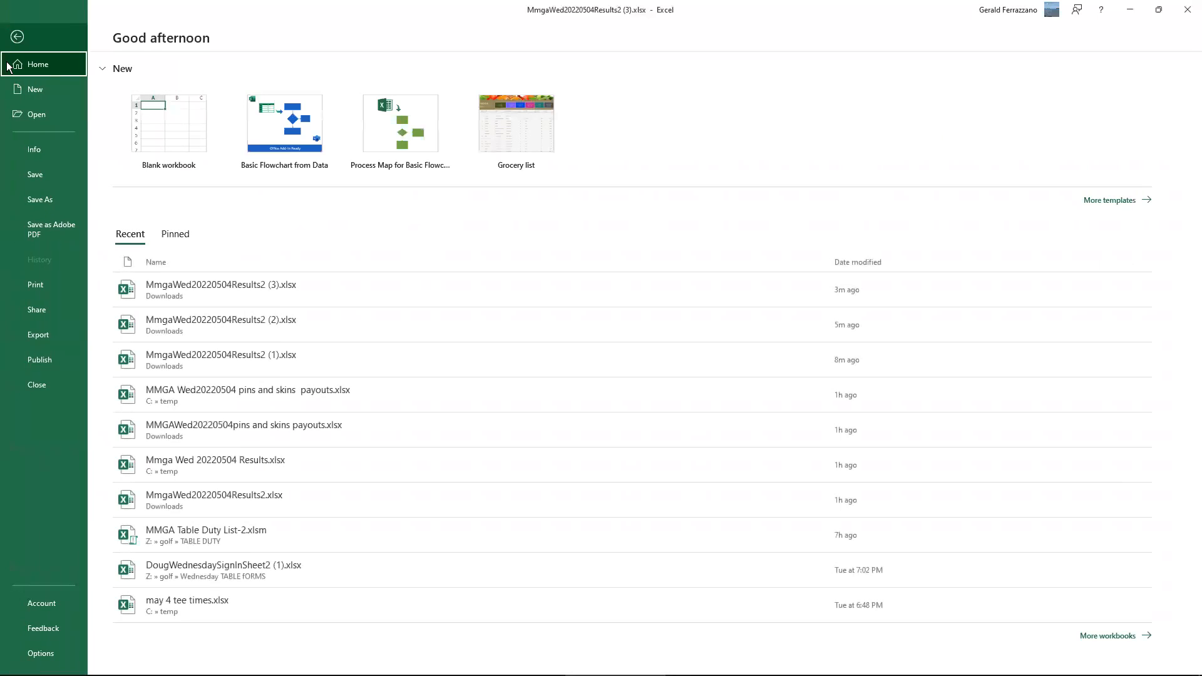
pyautogui.click(54, 205)
pyautogui.click(412, 175)
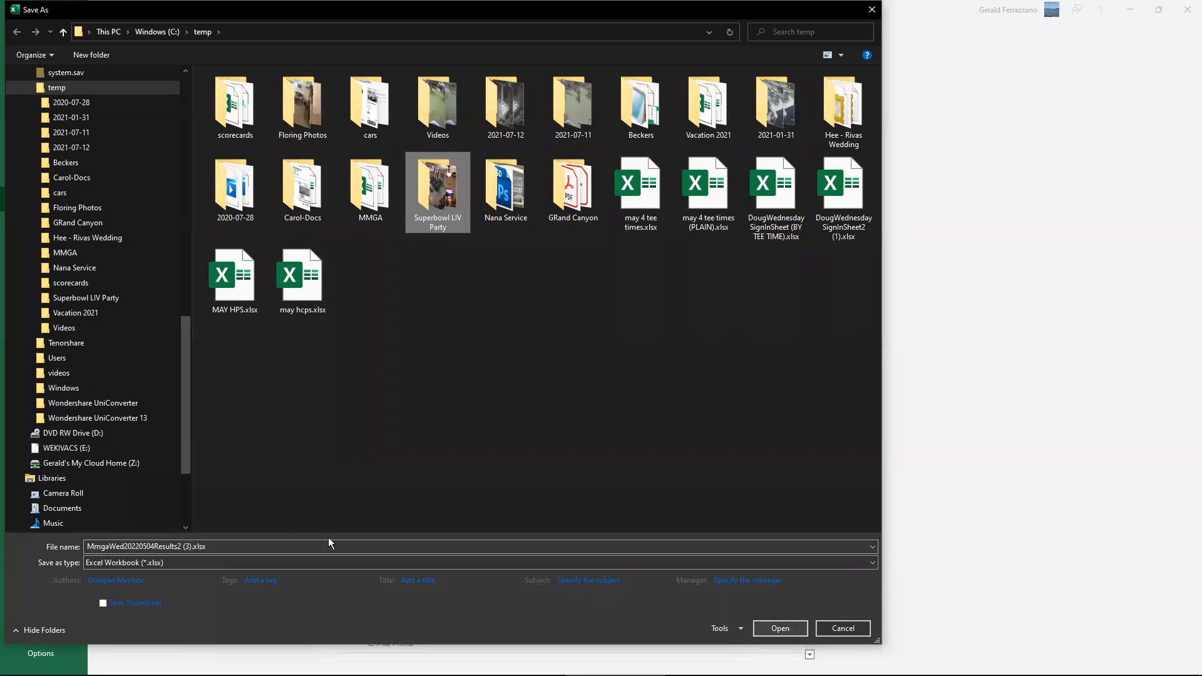
pyautogui.click(196, 548)
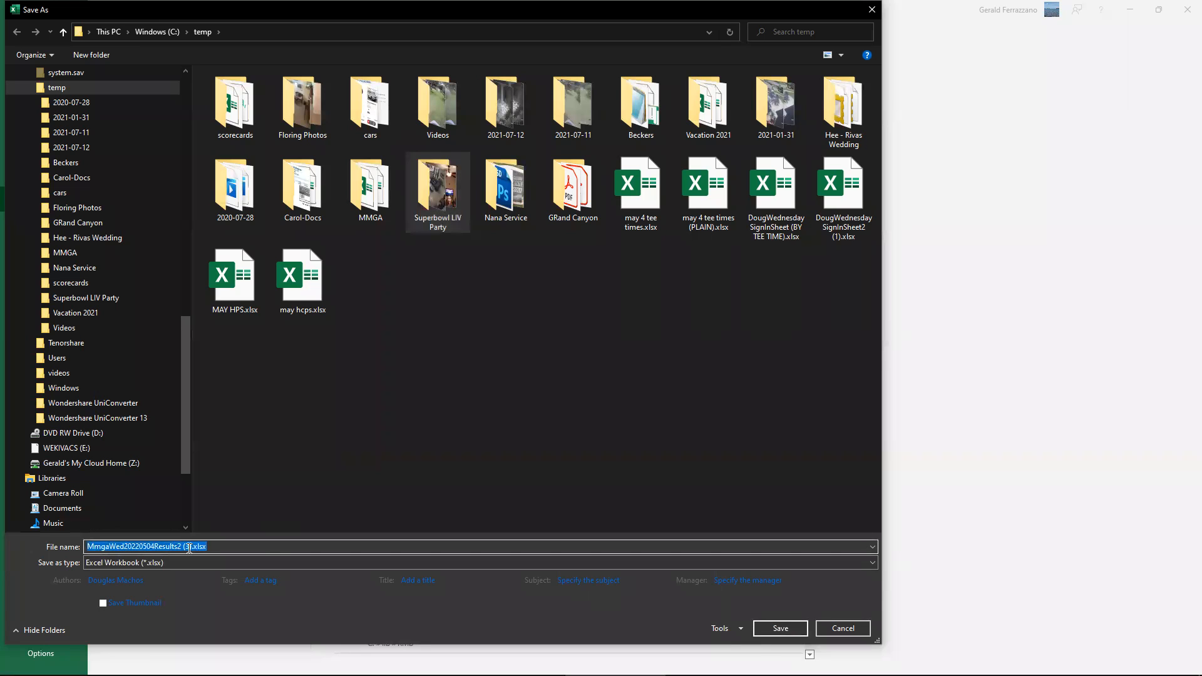
pyautogui.click(190, 548)
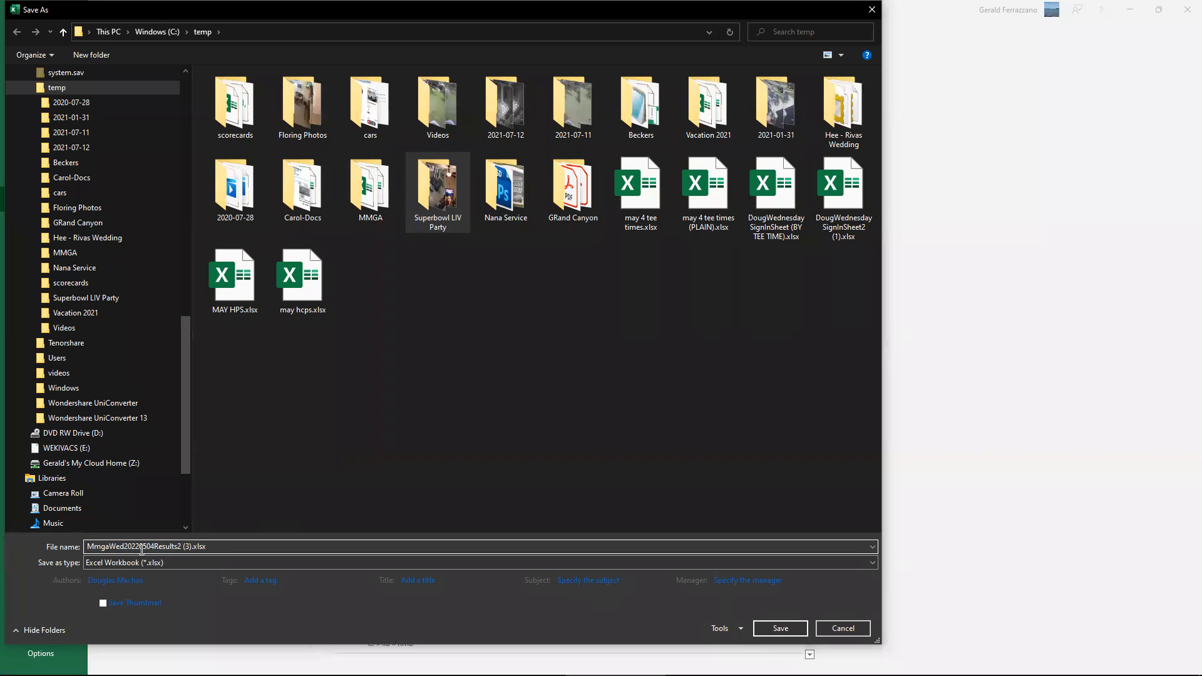
pyautogui.press('BackSpace')
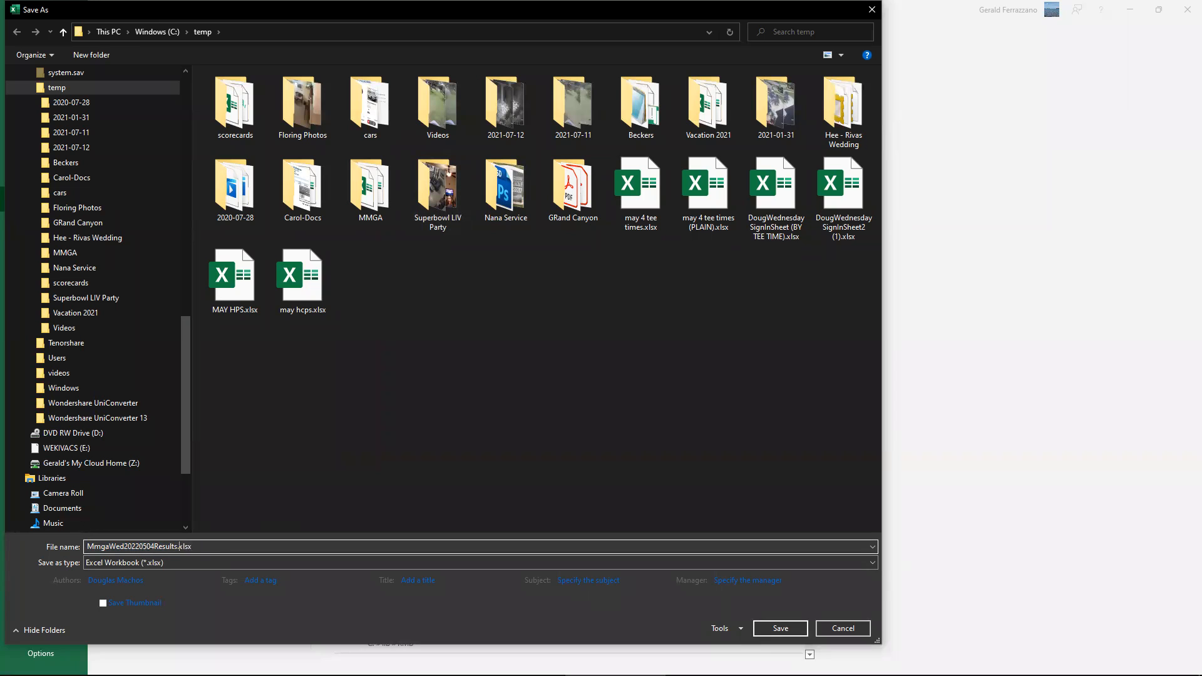
pyautogui.click(782, 628)
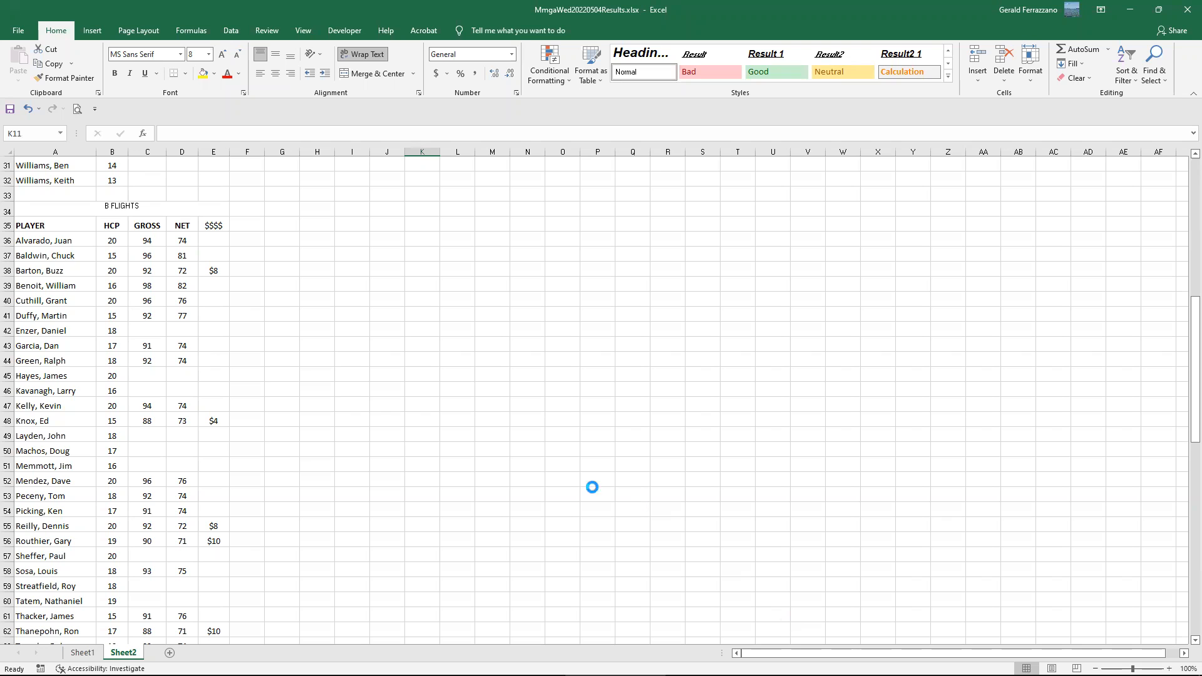
# Save the active sheet in C:\temp as MmgaWed20220504Results.prn in Formatted Text (Space delimited) format.
pyautogui.click(19, 34)
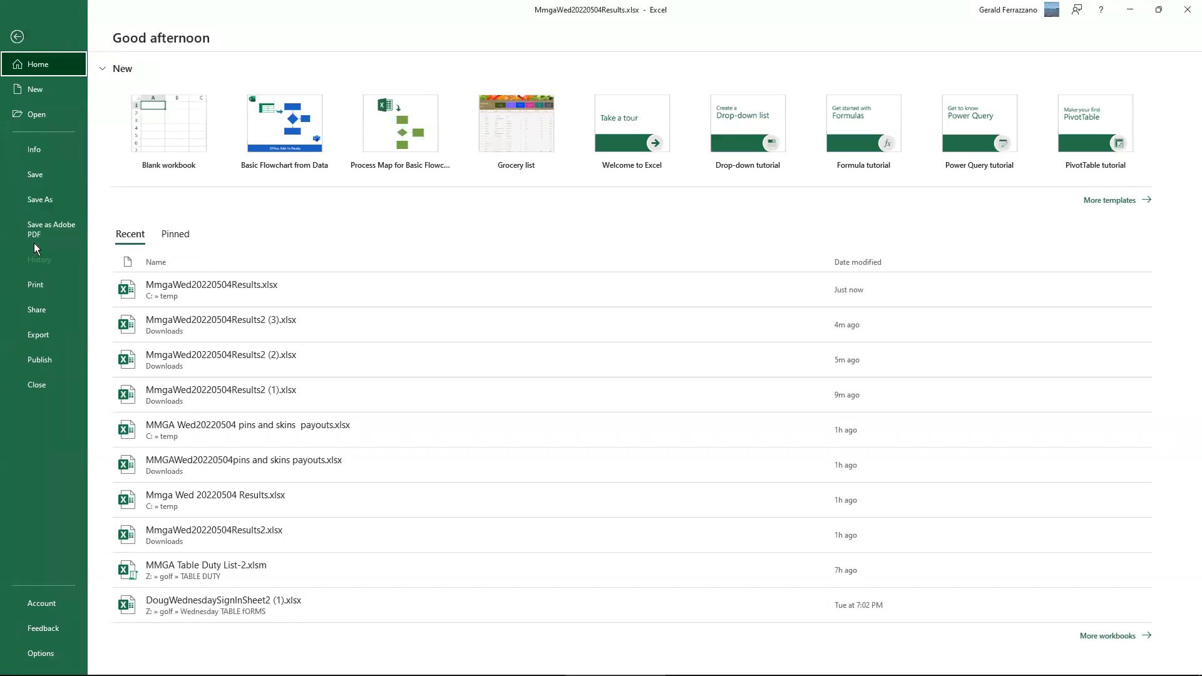
pyautogui.click(45, 201)
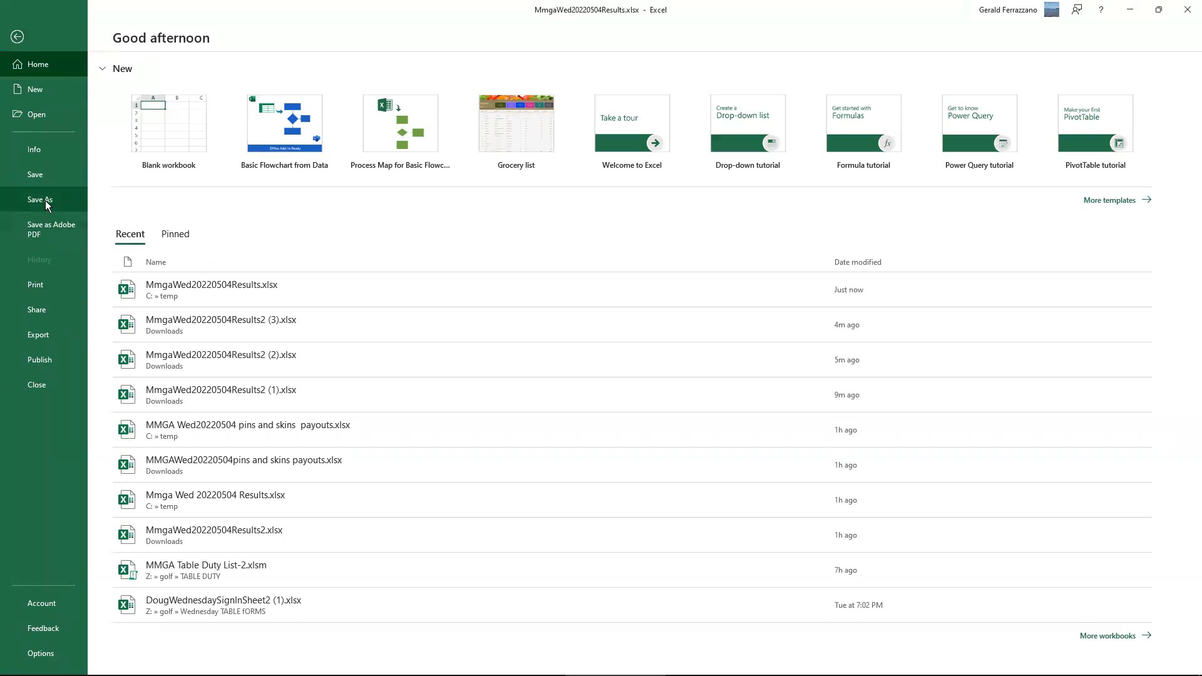
pyautogui.click(389, 130)
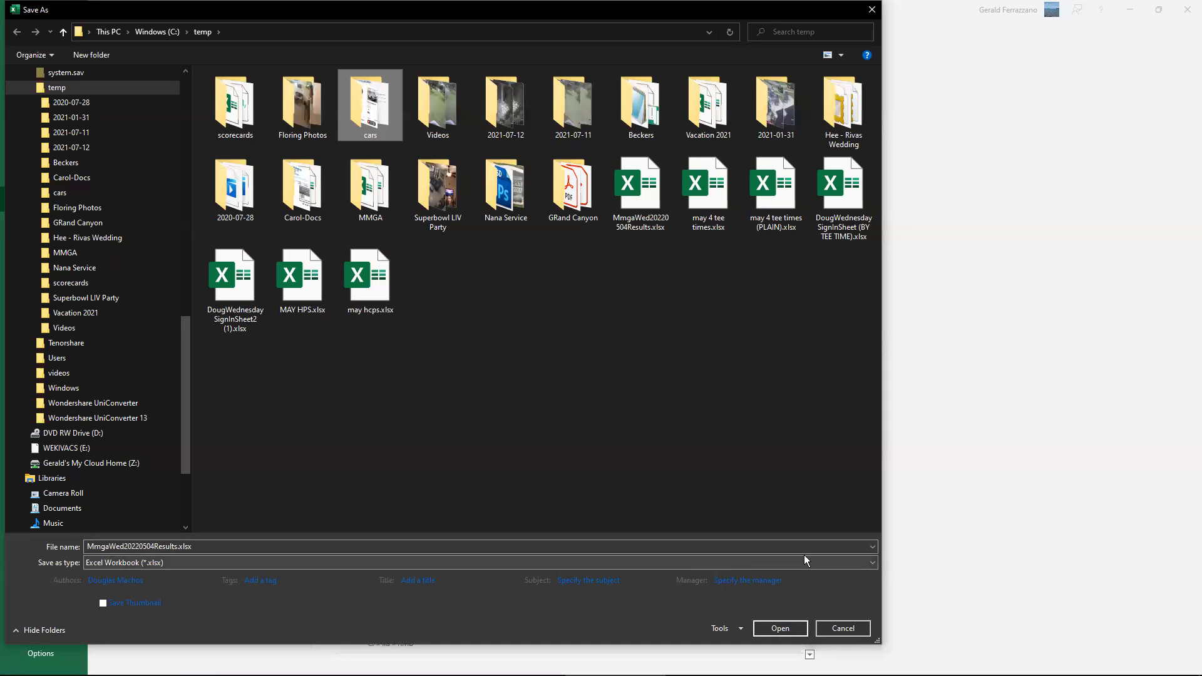
pyautogui.click(867, 560)
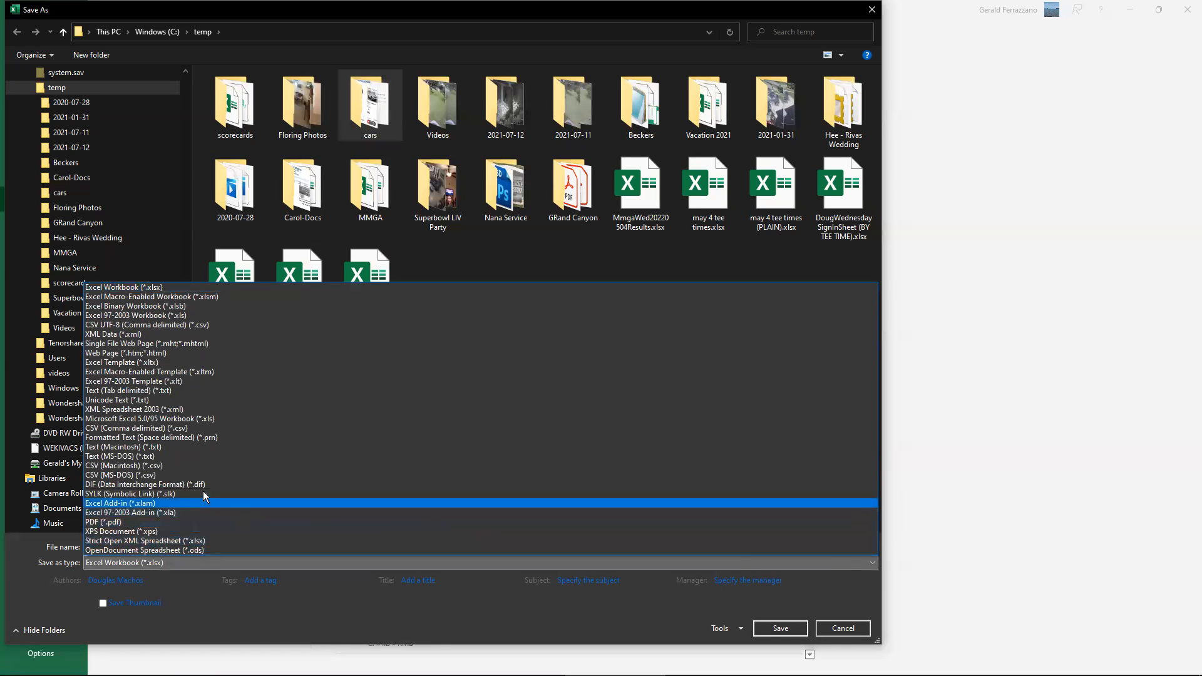
pyautogui.click(189, 438)
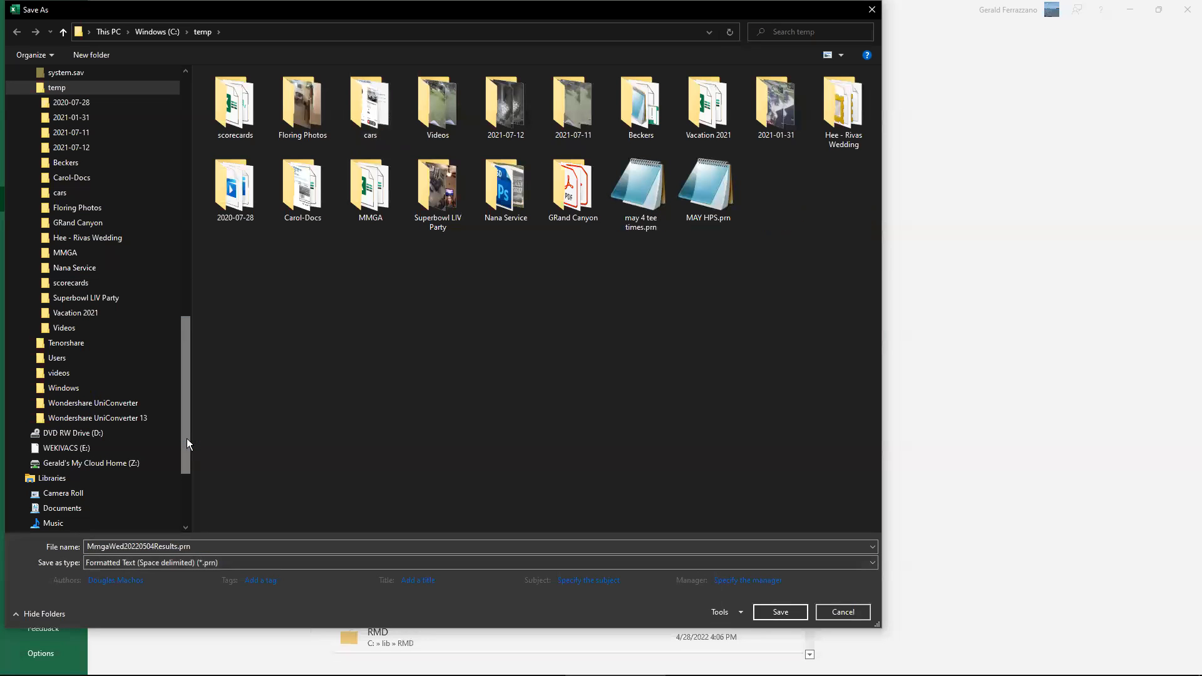
pyautogui.click(781, 612)
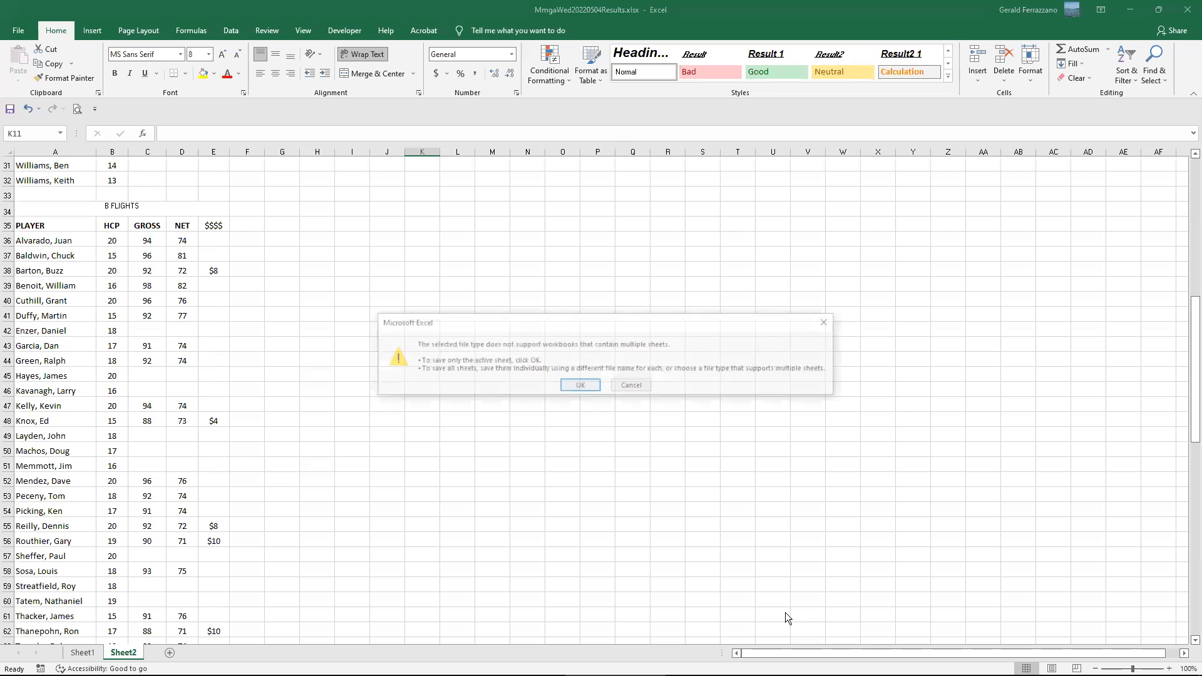
pyautogui.click(571, 391)
pyautogui.click(554, 382)
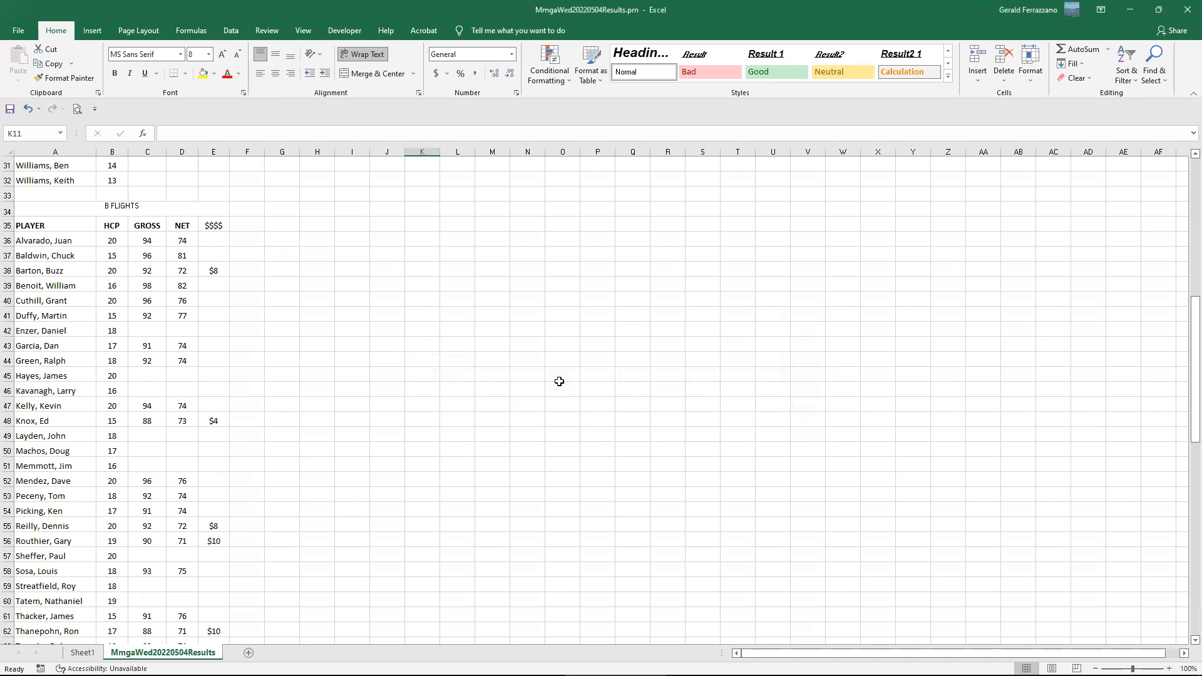
# Switch to File Explorer, open MmgaWed20220504Results.prn from C:\temp in Notepad and enlarge its window to full screen.
pyautogui.click(1130, 14)
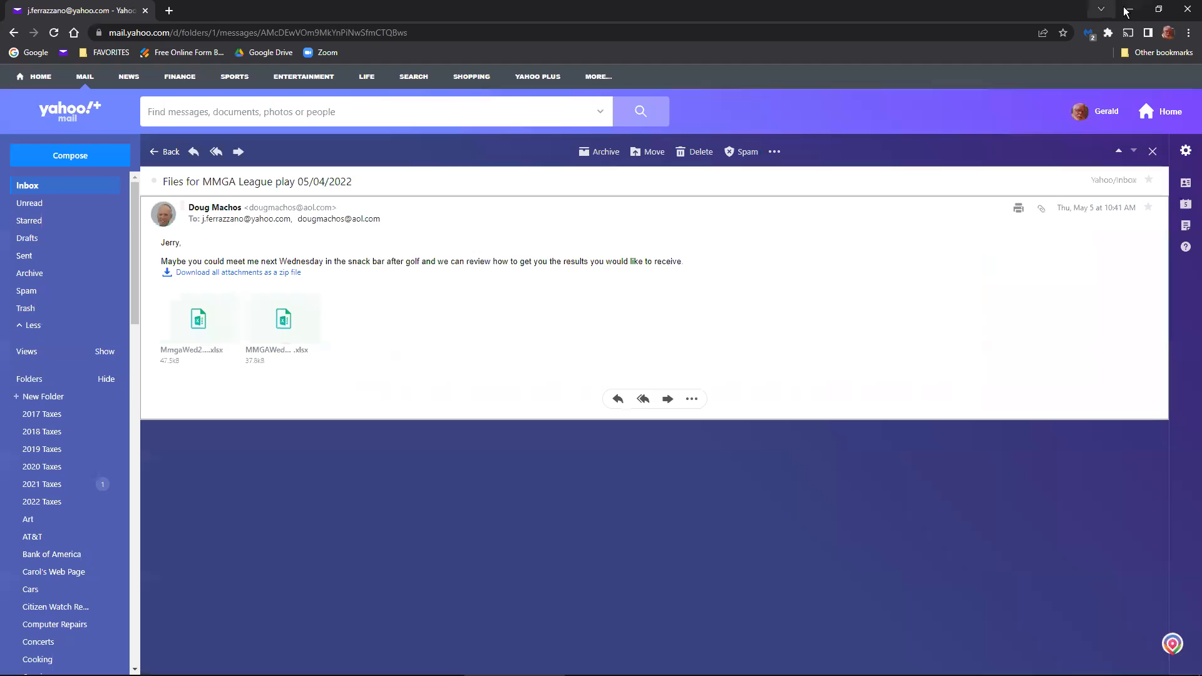
pyautogui.click(1130, 14)
pyautogui.click(33, 151)
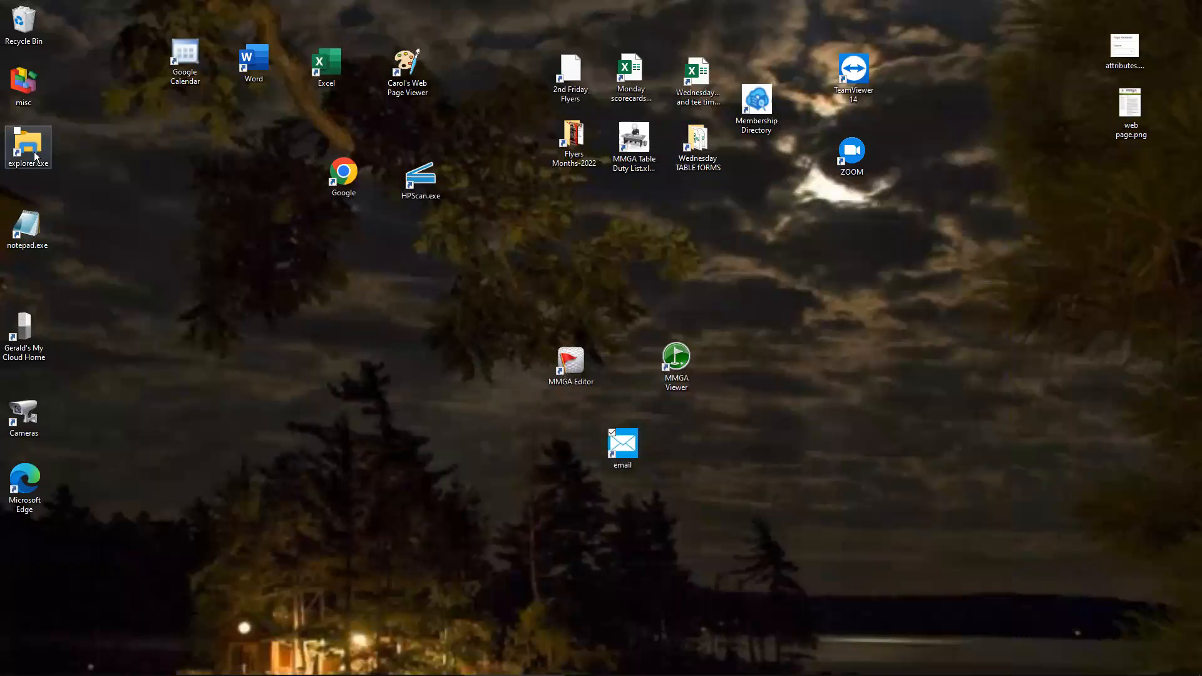
pyautogui.doubleClick(32, 151)
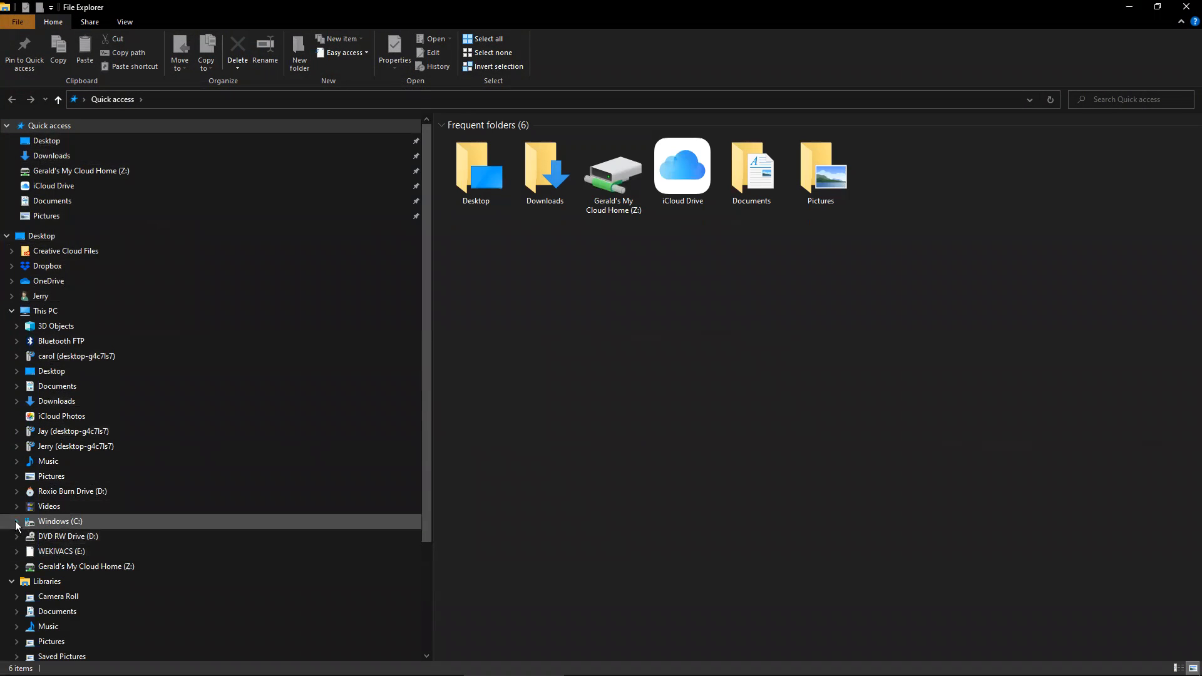
pyautogui.click(17, 521)
pyautogui.click(35, 561)
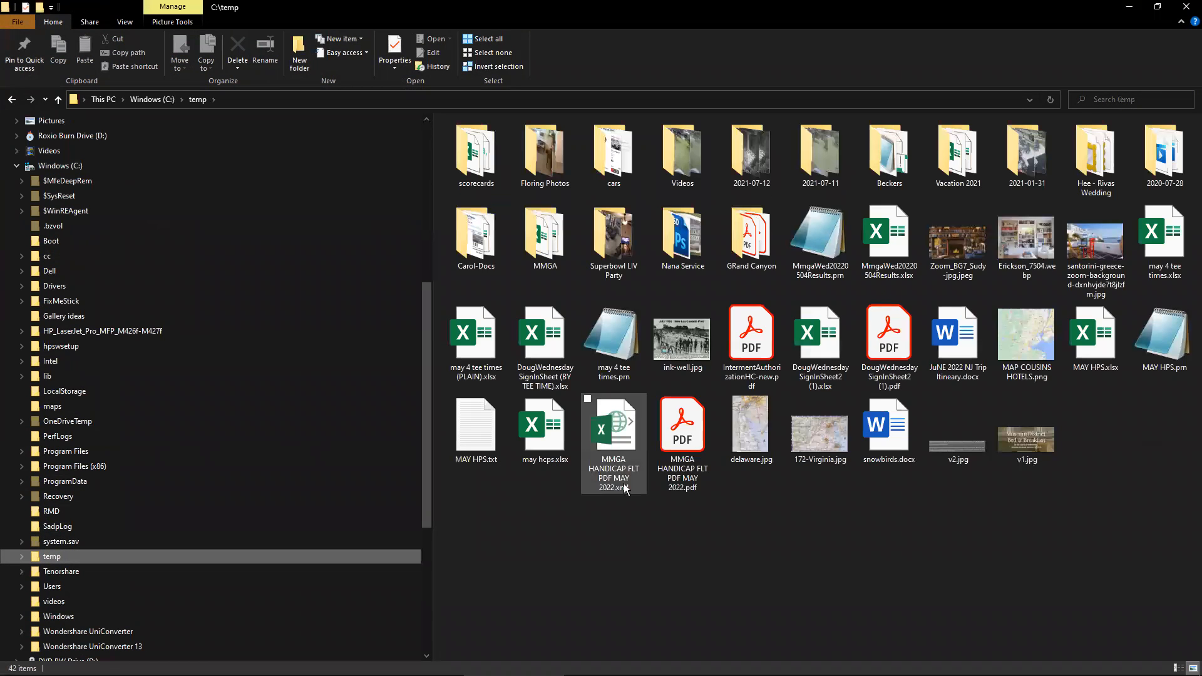
pyautogui.doubleClick(817, 235)
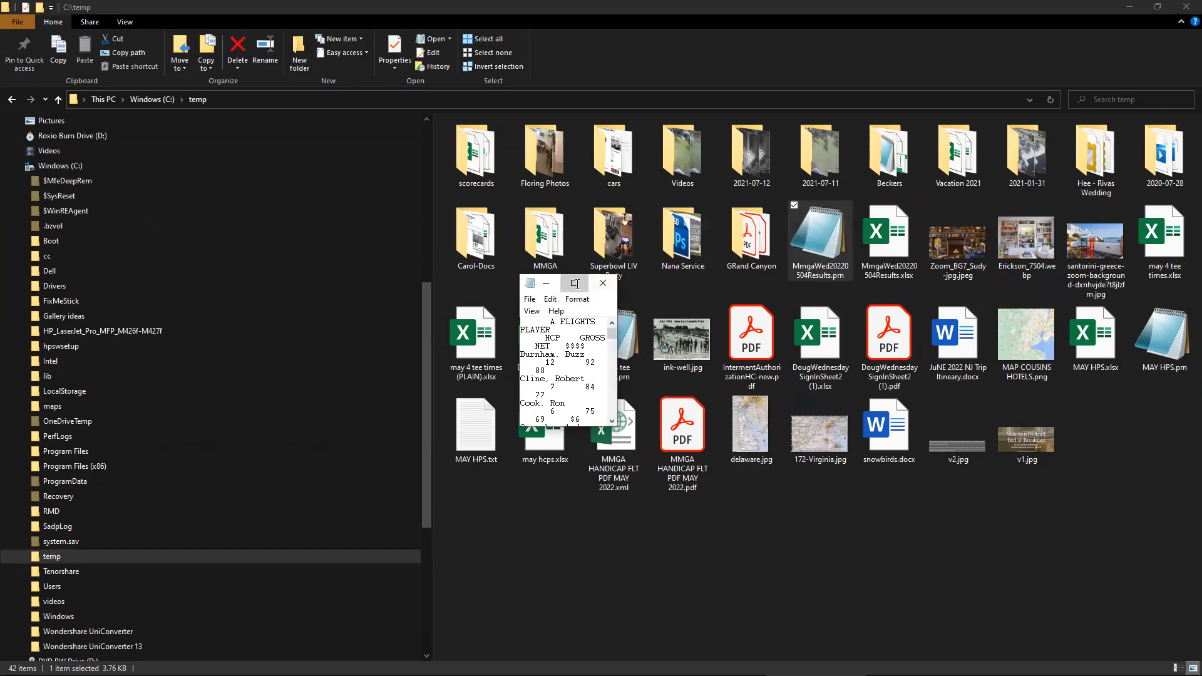
pyautogui.click(574, 285)
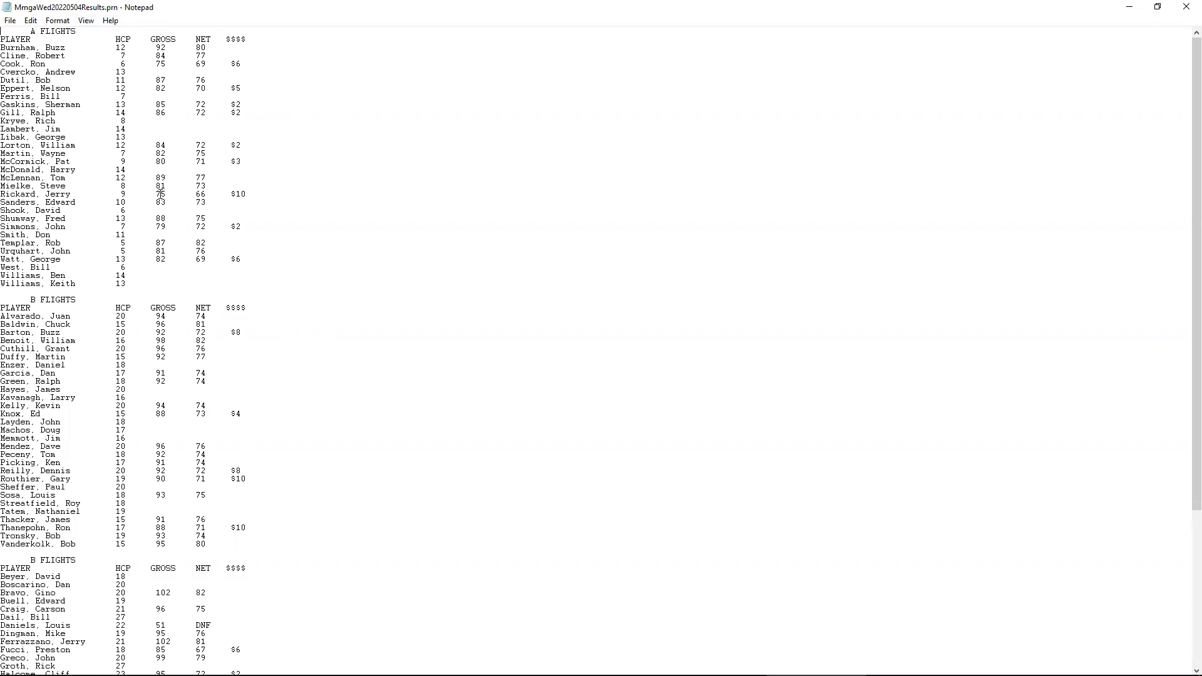
# Copy the entire text of MmgaWed20220504Results.prn, from the A FLIGHTS title to the last player.
pyautogui.moveTo(5, 30); pyautogui.dragTo(2, 666)
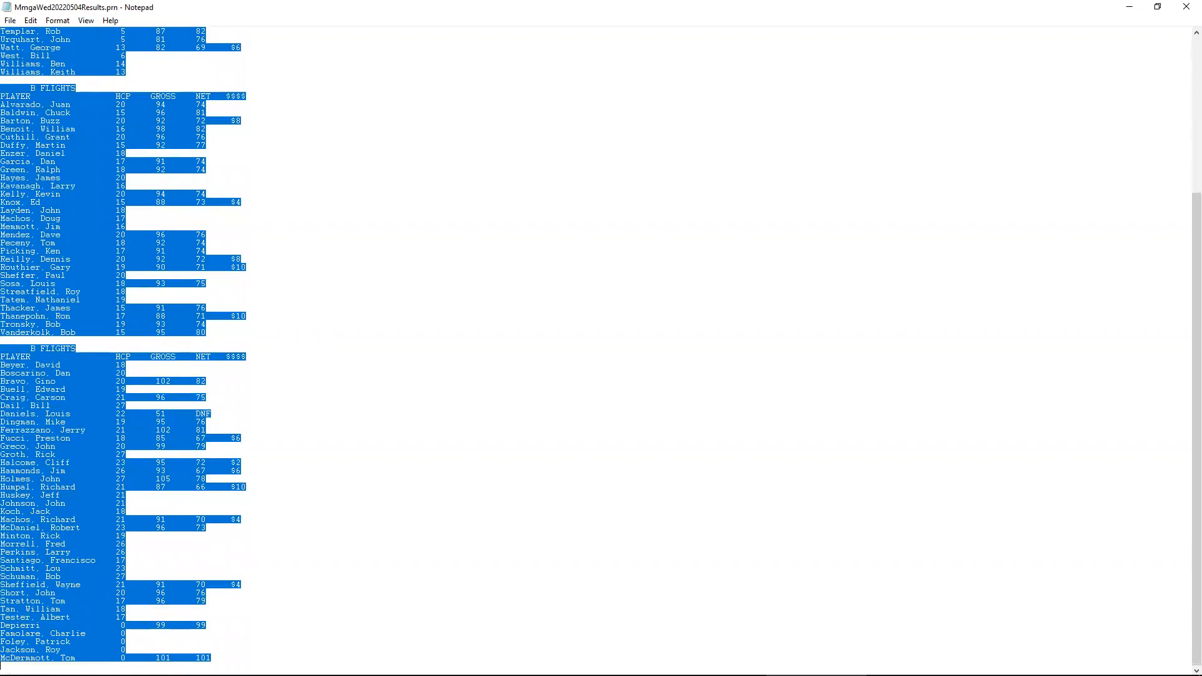
pyautogui.rightClick(42, 240)
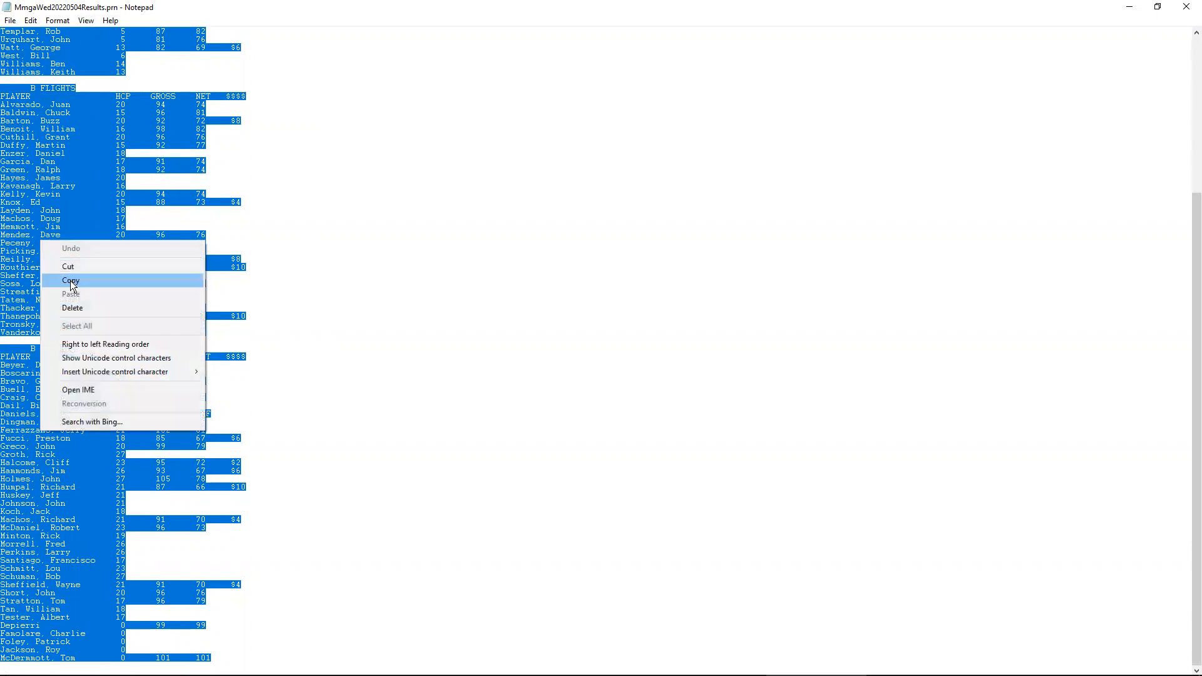
pyautogui.click(73, 279)
# Switch to the MMGA site's WordPress dashboard in the browser, closing the web.com advertisement page.
pyautogui.click(1130, 11)
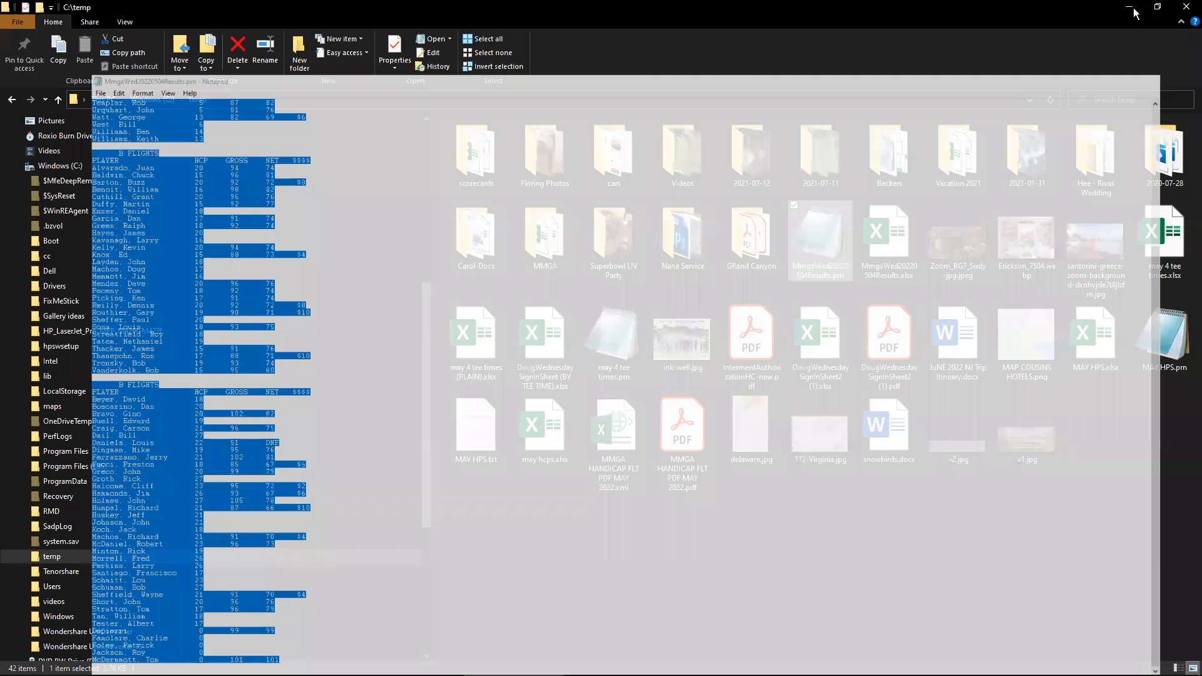
pyautogui.press('super+d')
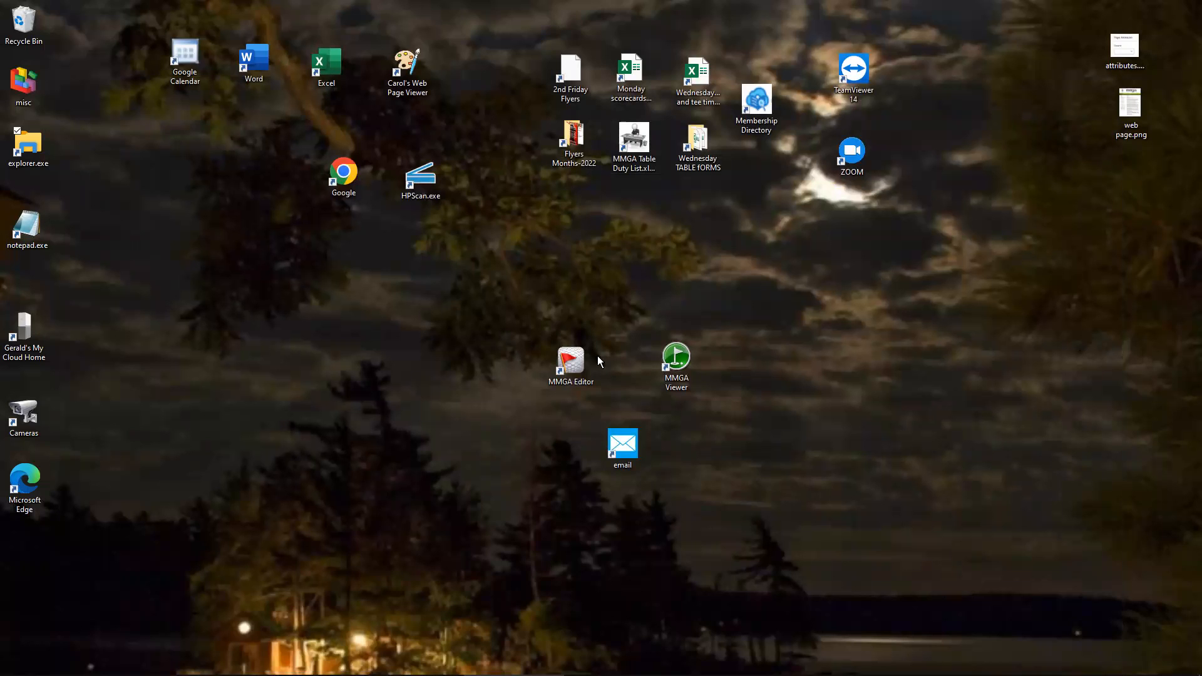
pyautogui.doubleClick(576, 361)
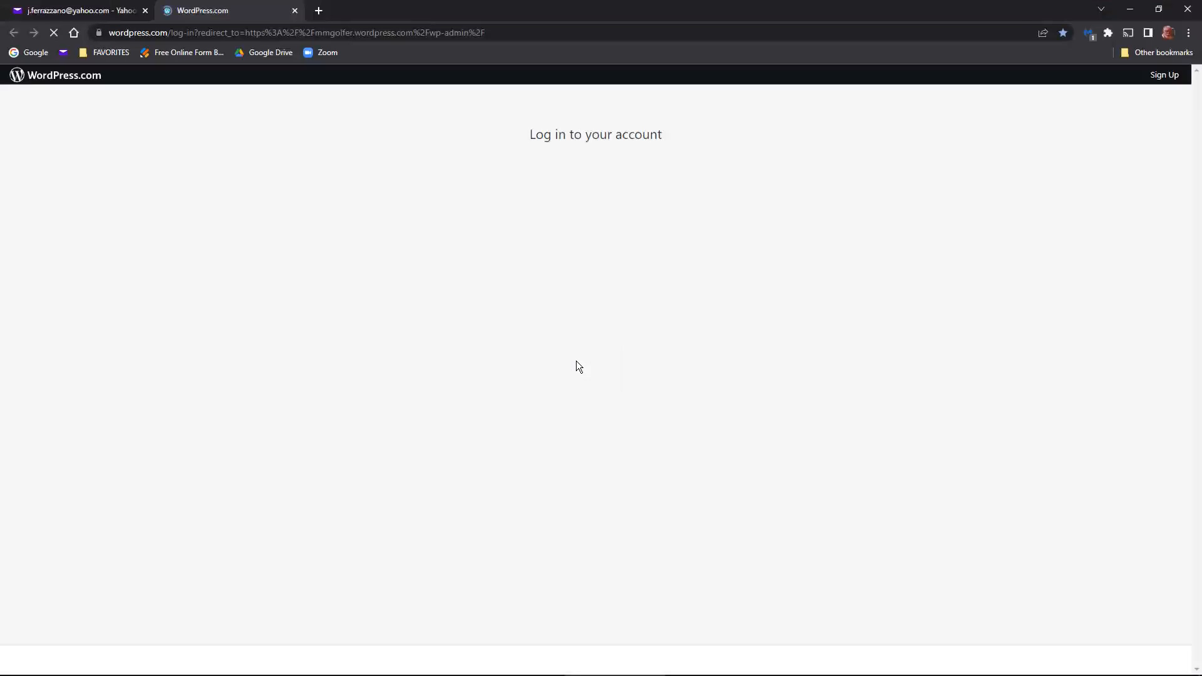
pyautogui.click(601, 328)
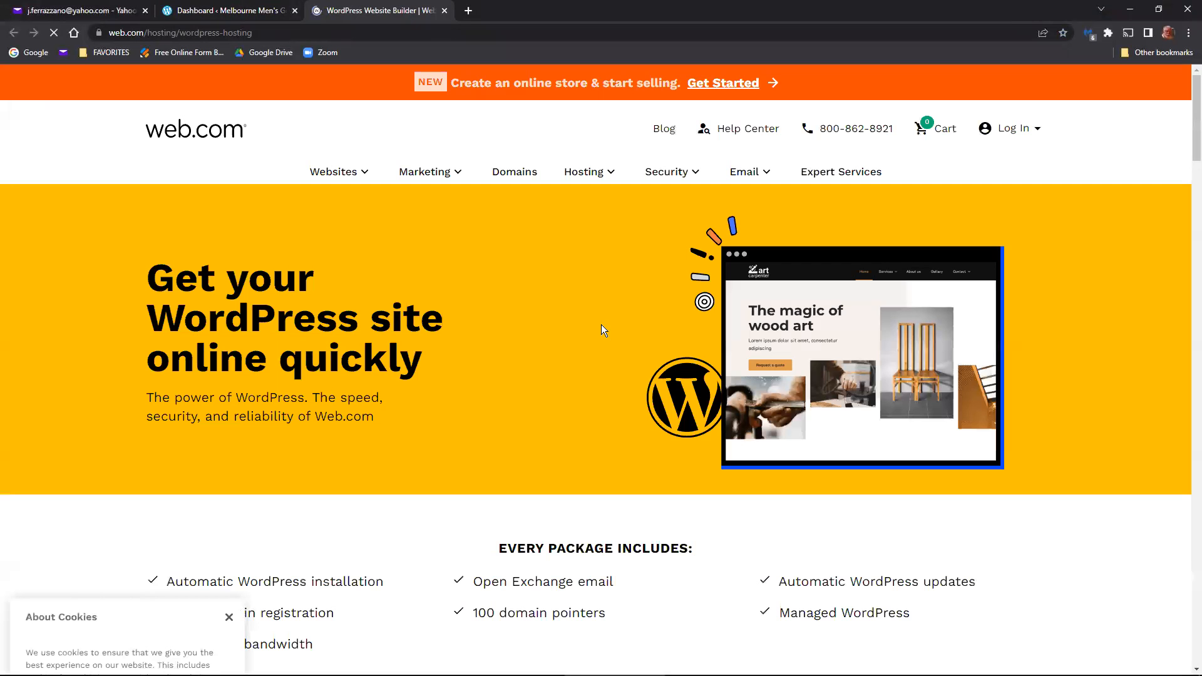
pyautogui.click(445, 11)
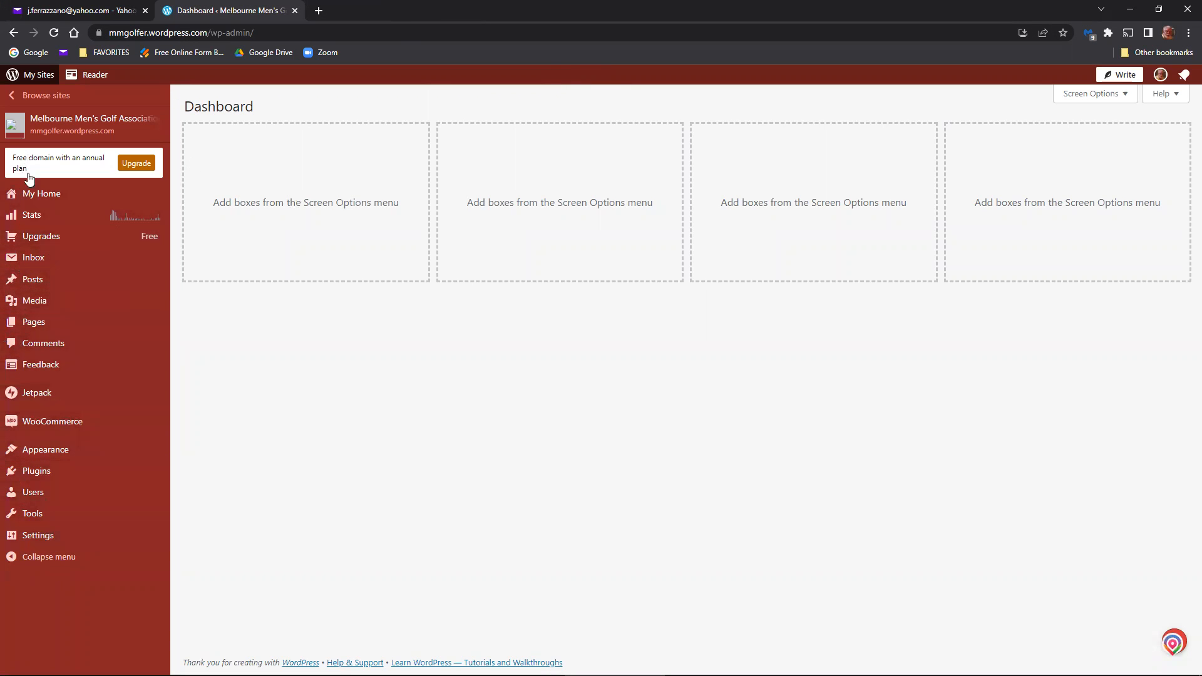
# Find the "April 27th. Results" page in the site's list of pages and open it in the Classic Editor.
pyautogui.moveTo(16, 321)
pyautogui.click(206, 326)
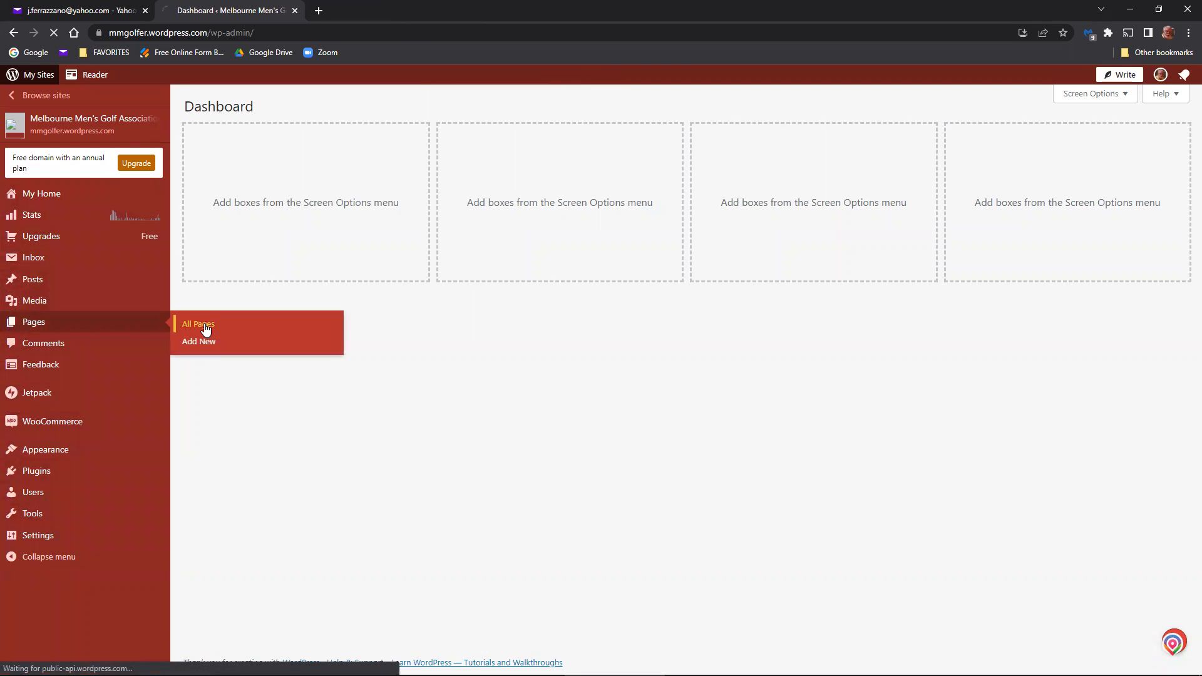
pyautogui.scroll(-2, 417, 394)
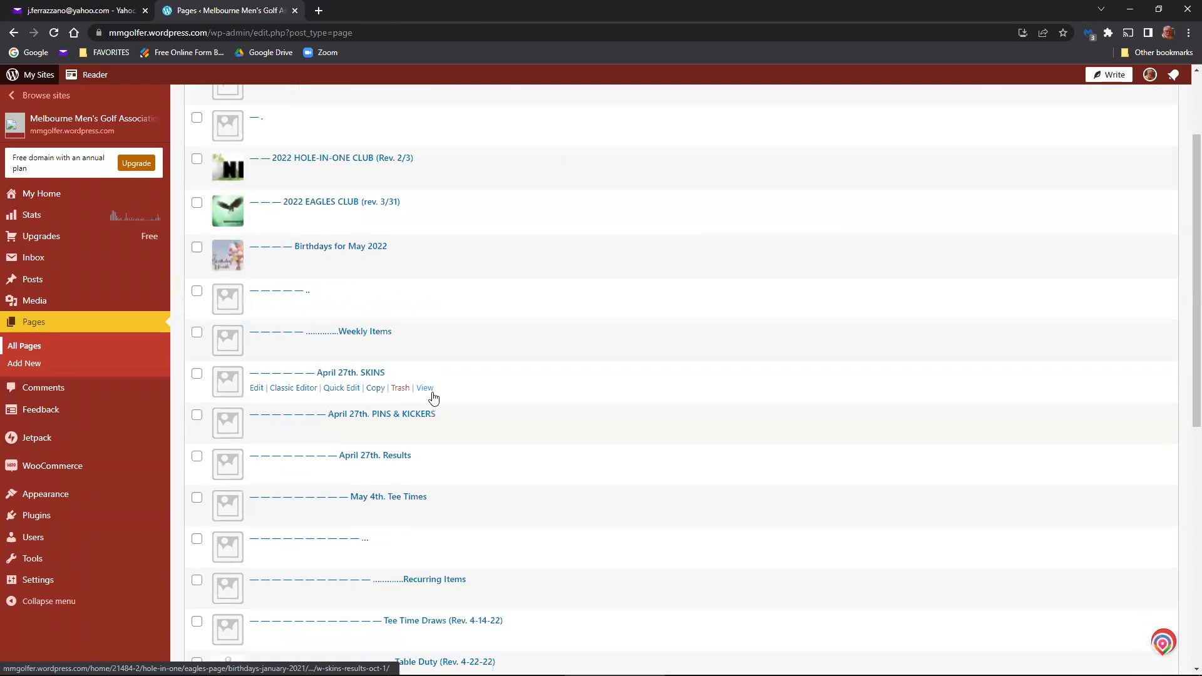
pyautogui.scroll(-2, 433, 398)
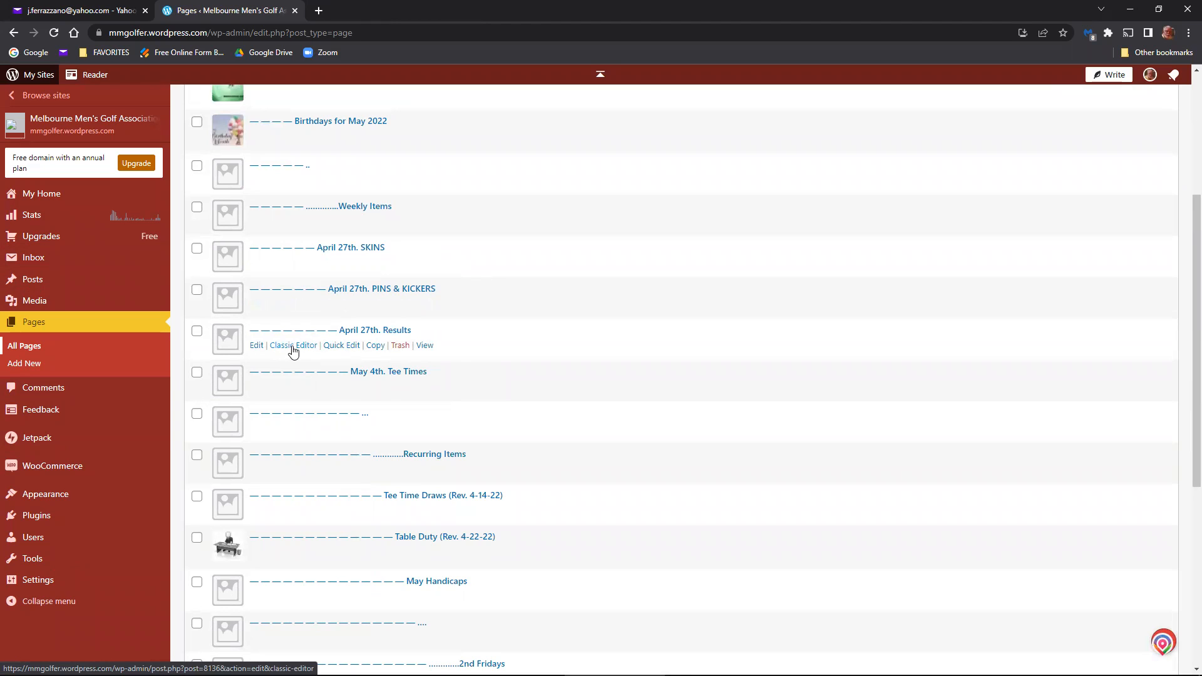
pyautogui.click(293, 346)
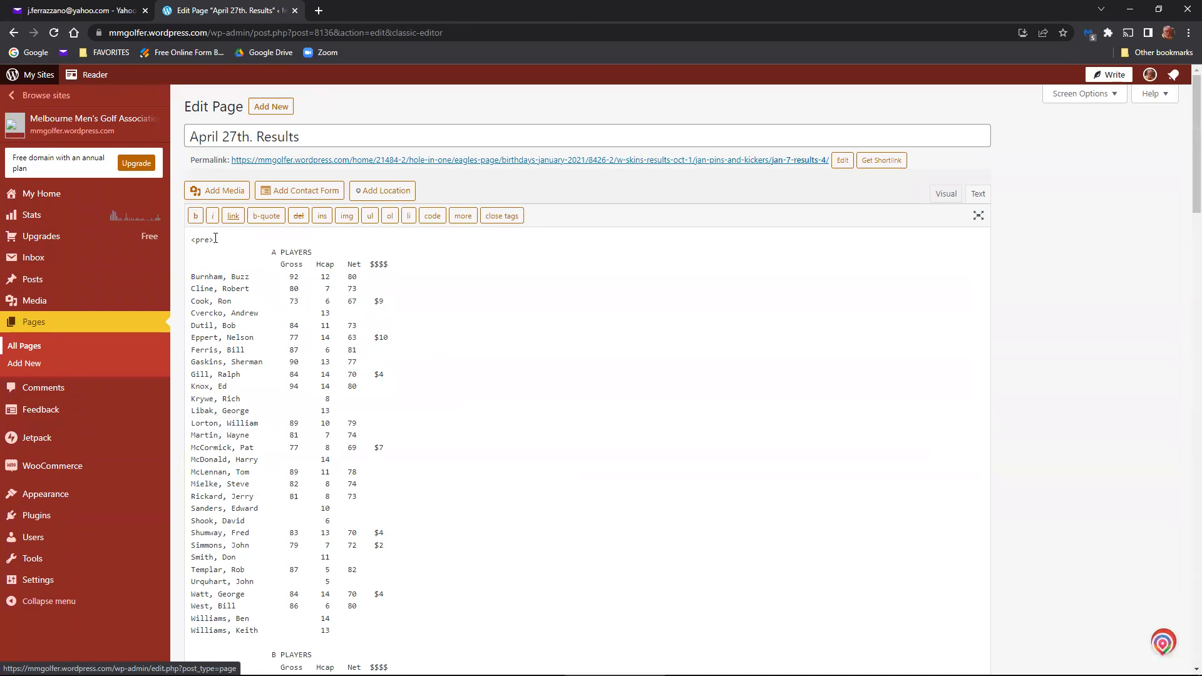
# Check the <pre> and </pre> tags that enclose the results text in the page.
pyautogui.tripleClick(227, 240)
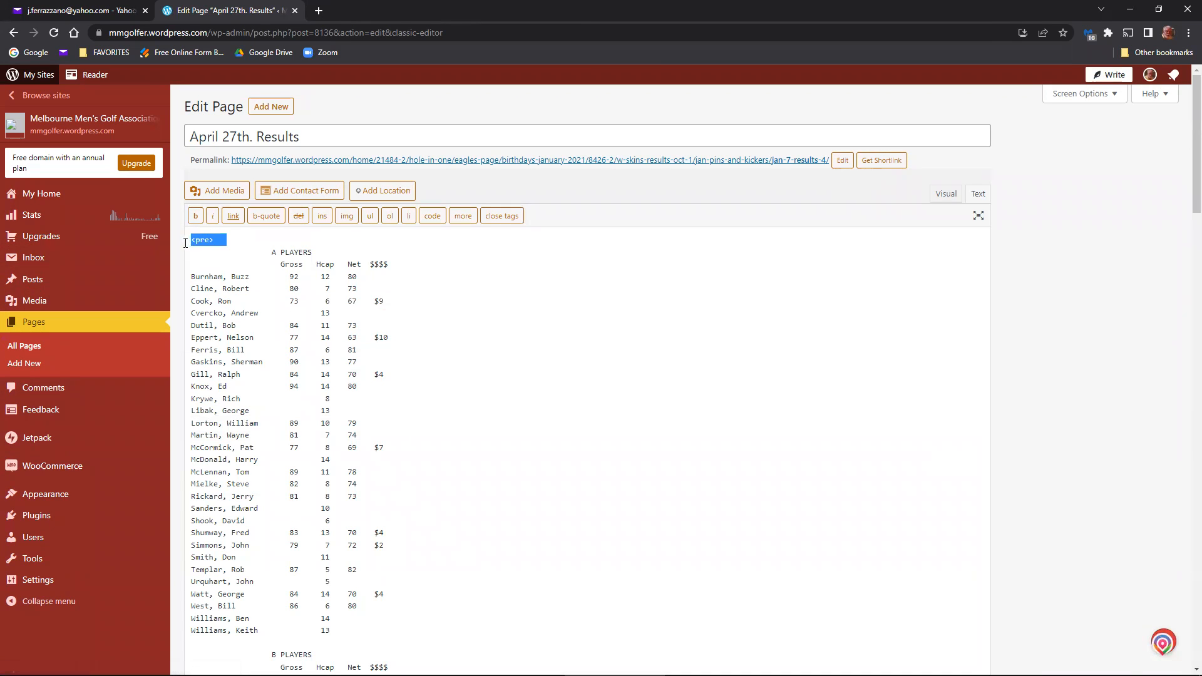
pyautogui.click(239, 257)
pyautogui.scroll(-15, 324, 361)
pyautogui.scroll(-4, 324, 361)
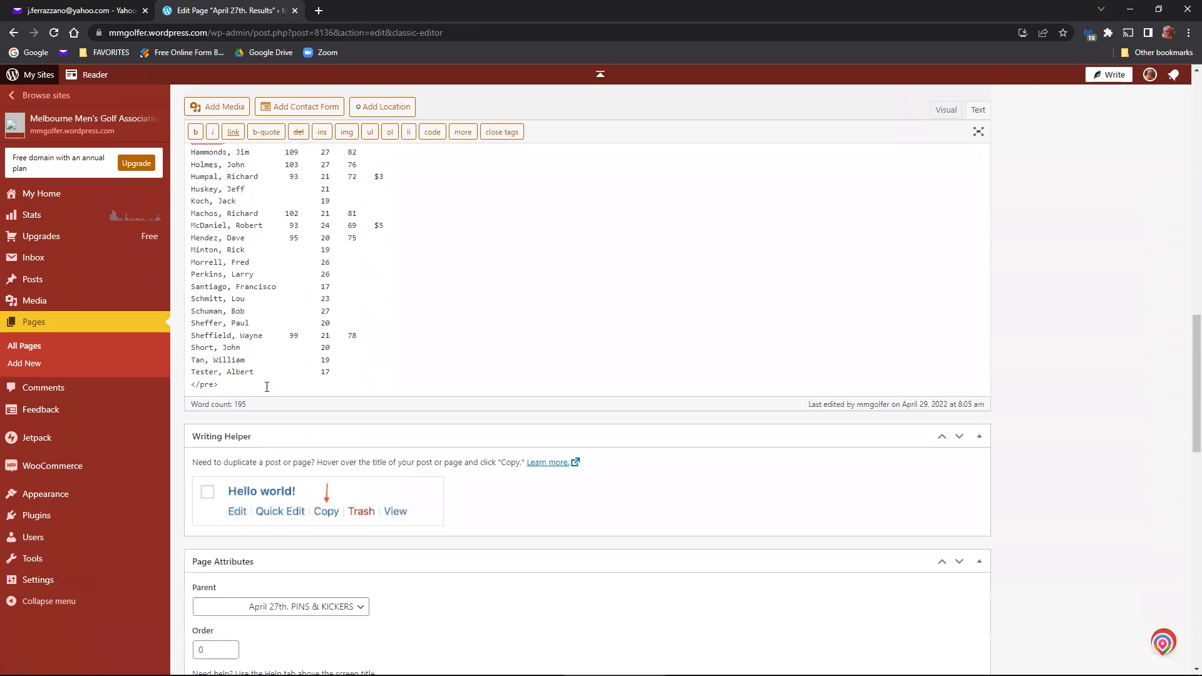
pyautogui.moveTo(219, 384); pyautogui.dragTo(173, 387)
pyautogui.click(331, 384)
# Delete all the old results text between the <pre> and </pre> tags, keeping both tags.
pyautogui.scroll(20, 421, 332)
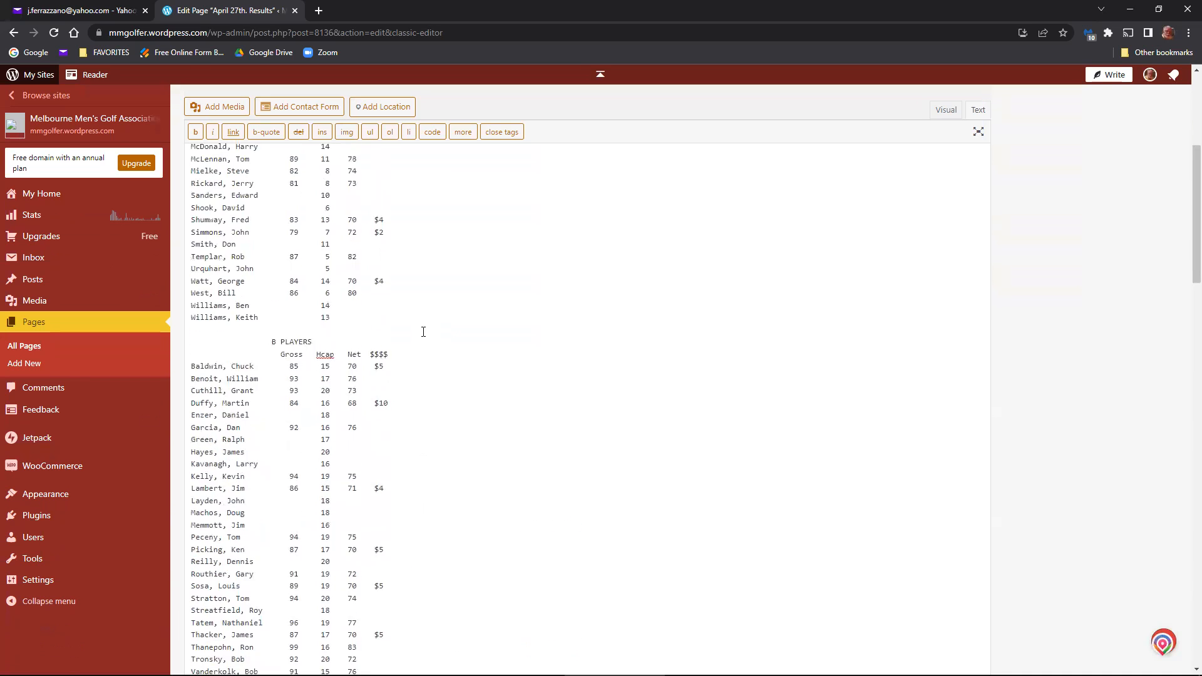
pyautogui.moveTo(186, 255); pyautogui.dragTo(384, 651)
pyautogui.scroll(-3, 341, 473)
pyautogui.moveTo(341, 473); pyautogui.dragTo(369, 396)
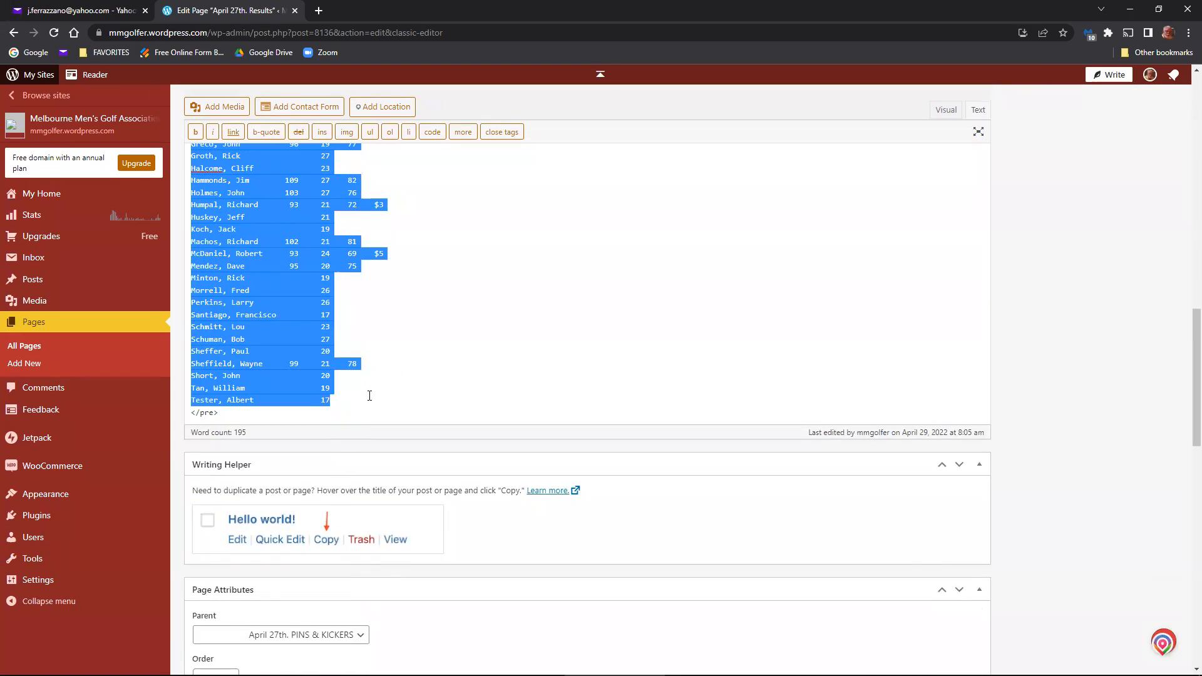
pyautogui.scroll(-3, 369, 395)
pyautogui.press('BackSpace')
# Paste the copied flight results between the <pre> and </pre> tags.
pyautogui.scroll(2, 316, 181)
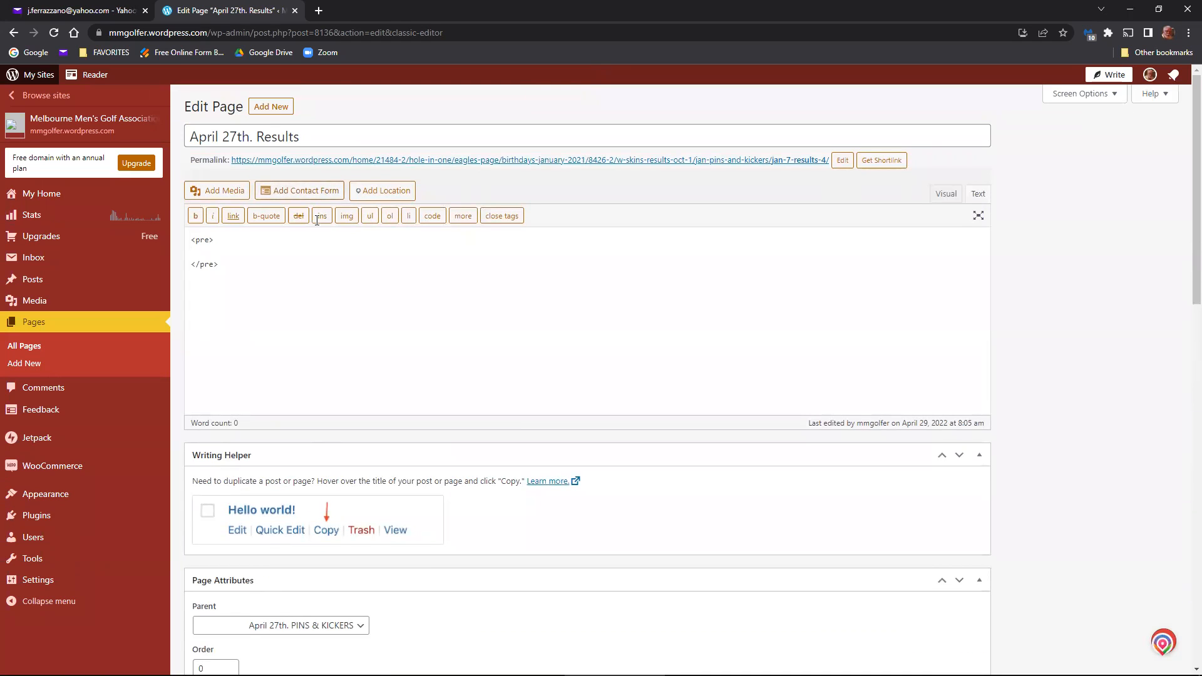
pyautogui.rightClick(195, 247)
pyautogui.click(243, 345)
pyautogui.scroll(10, 517, 314)
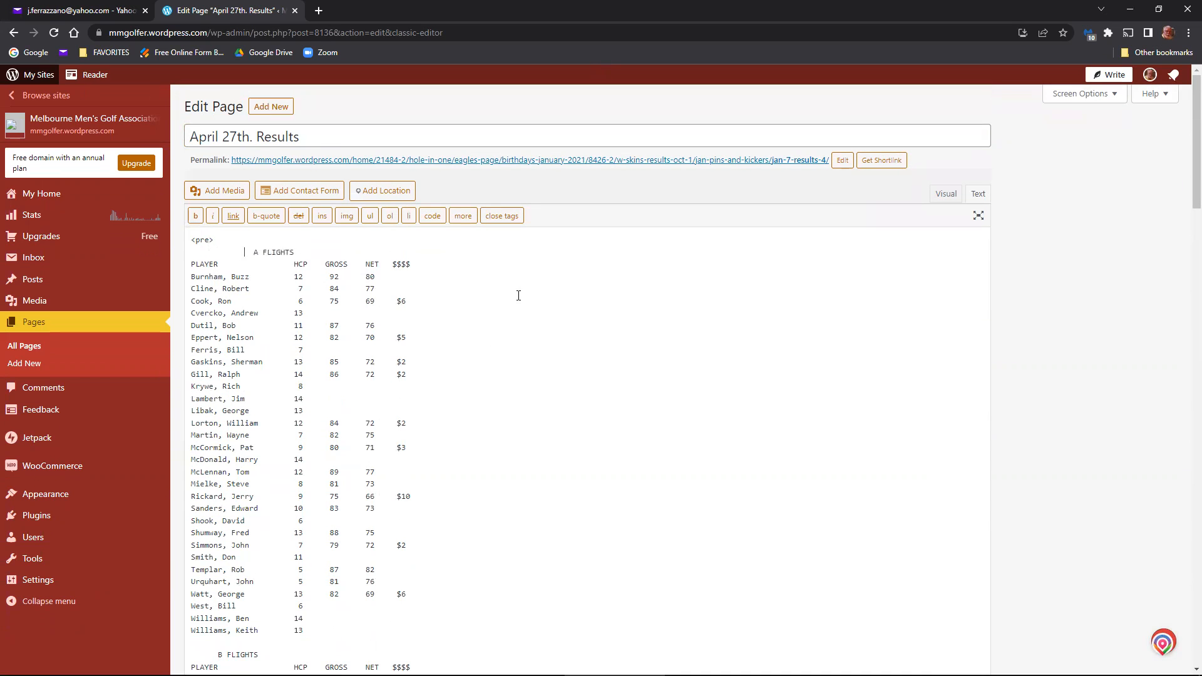
# Indent the A FLIGHTS title and both B FLIGHTS titles with spaces so they sit above the score columns.
pyautogui.scroll(-7, 518, 295)
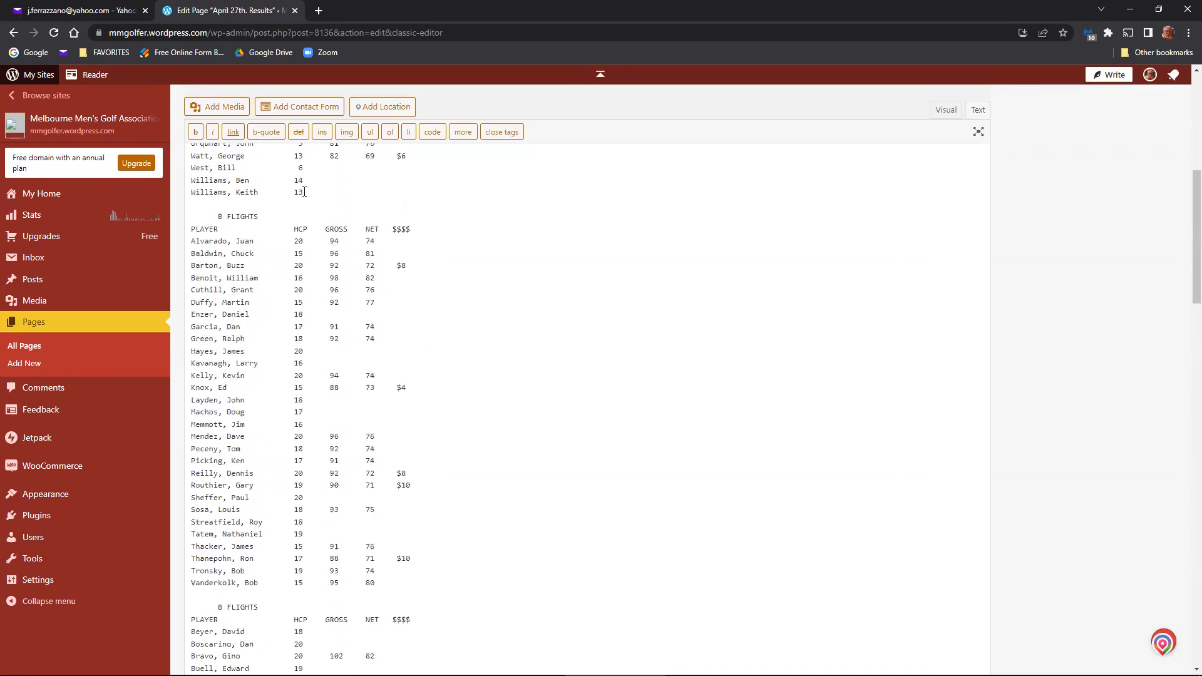
pyautogui.click(210, 212)
pyautogui.scroll(-5, 520, 232)
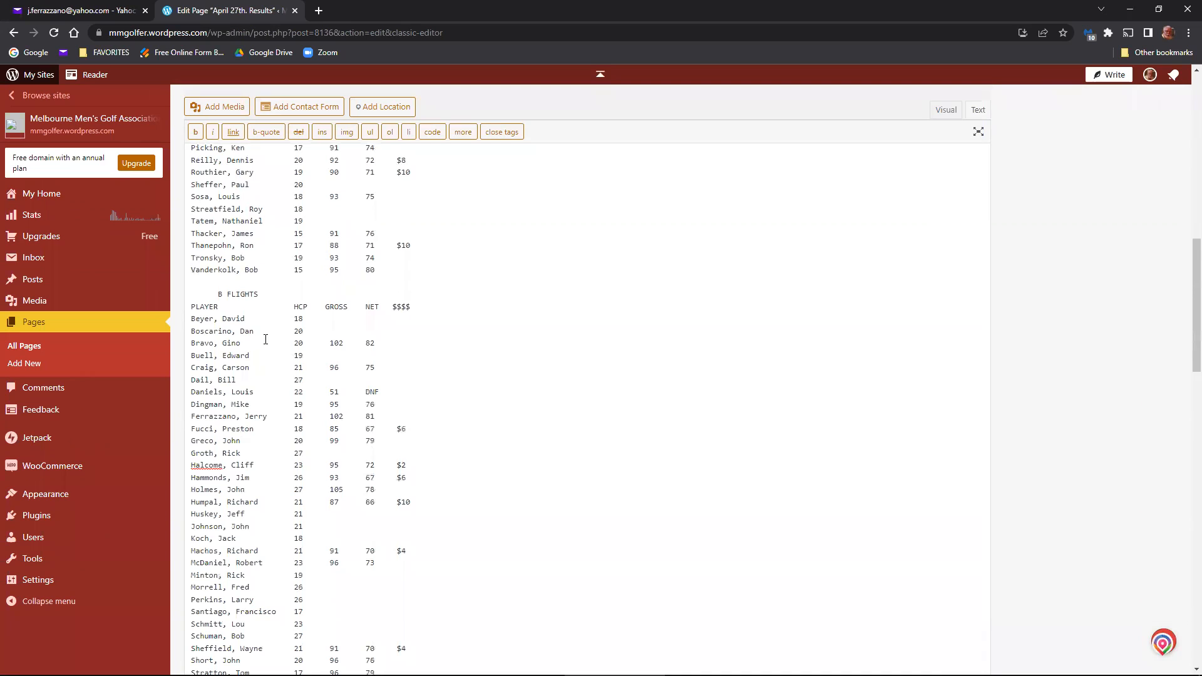
pyautogui.click(210, 295)
pyautogui.scroll(10, 510, 258)
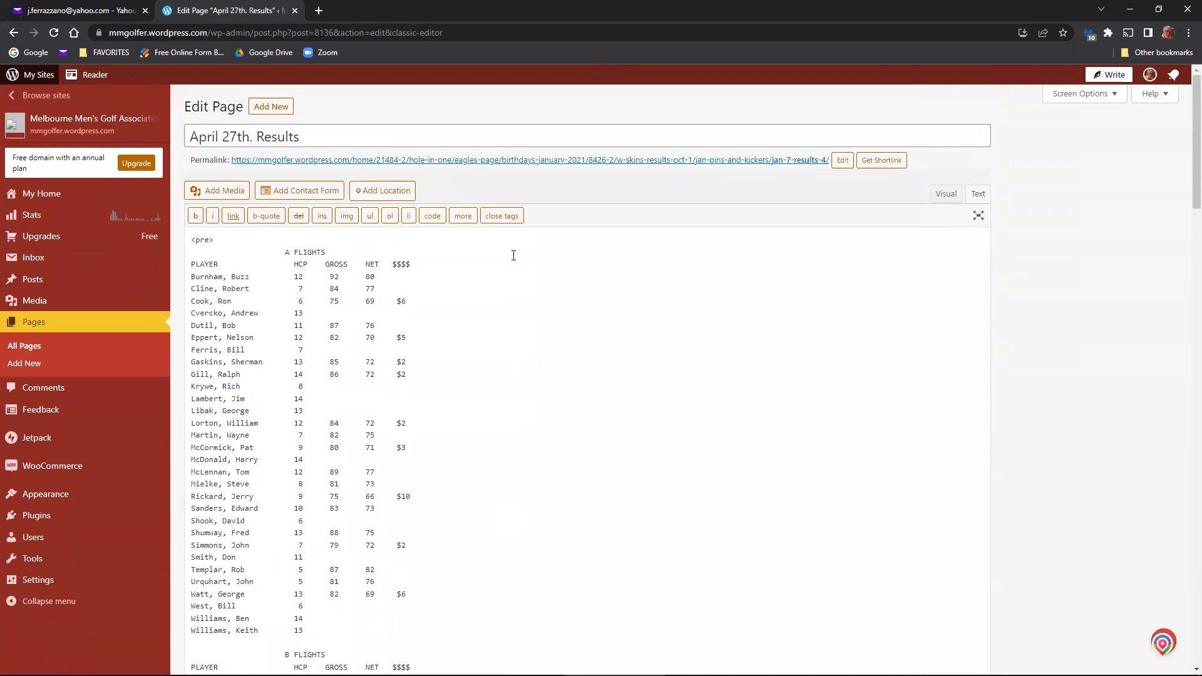
# Change the page title to "May 4th. Results".
pyautogui.moveTo(217, 137); pyautogui.dragTo(177, 138)
pyautogui.write('maY')
pyautogui.press('BackSpace')
pyautogui.press('BackSpace')
pyautogui.press('BackSpace')
pyautogui.write('May')
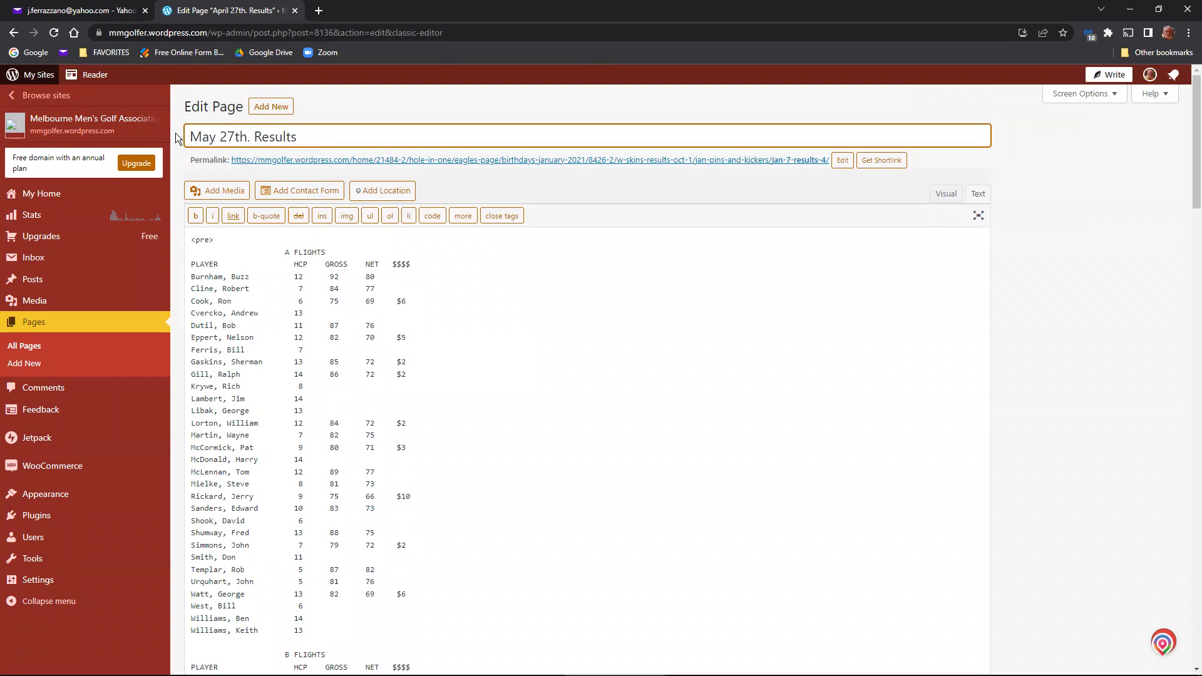
pyautogui.moveTo(236, 136); pyautogui.dragTo(222, 137)
pyautogui.write('4')
pyautogui.click(434, 252)
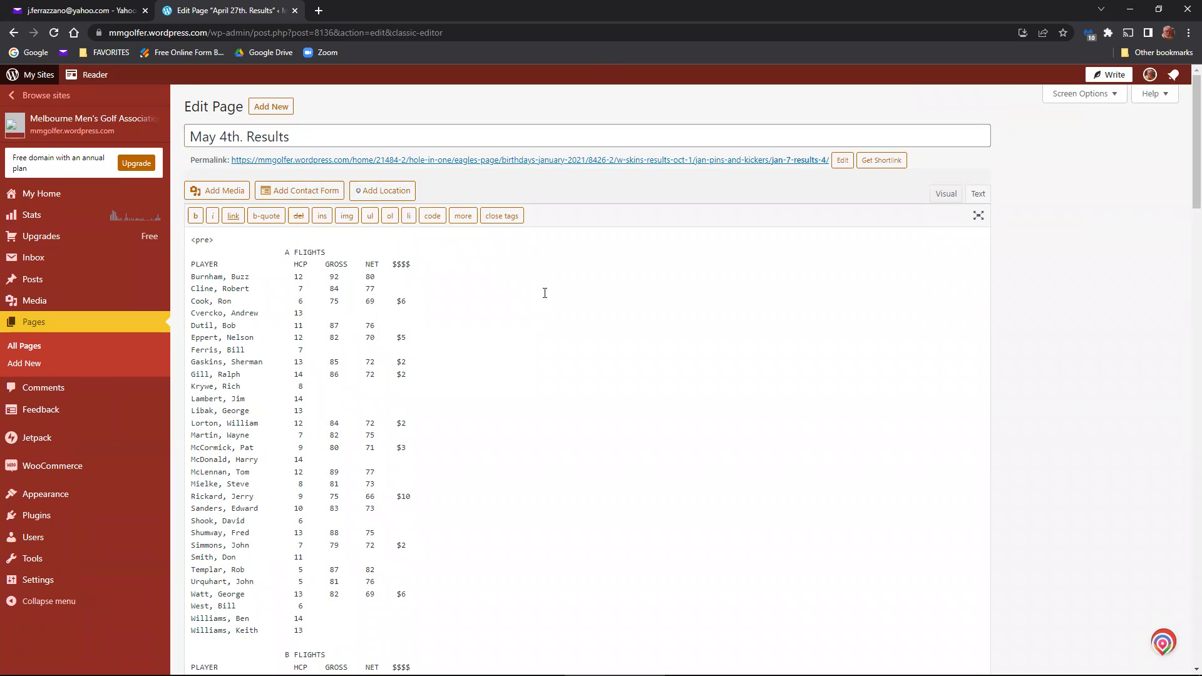
# Review the pasted flight results and update the published "May 4th. Results" page.
pyautogui.scroll(-10, 776, 394)
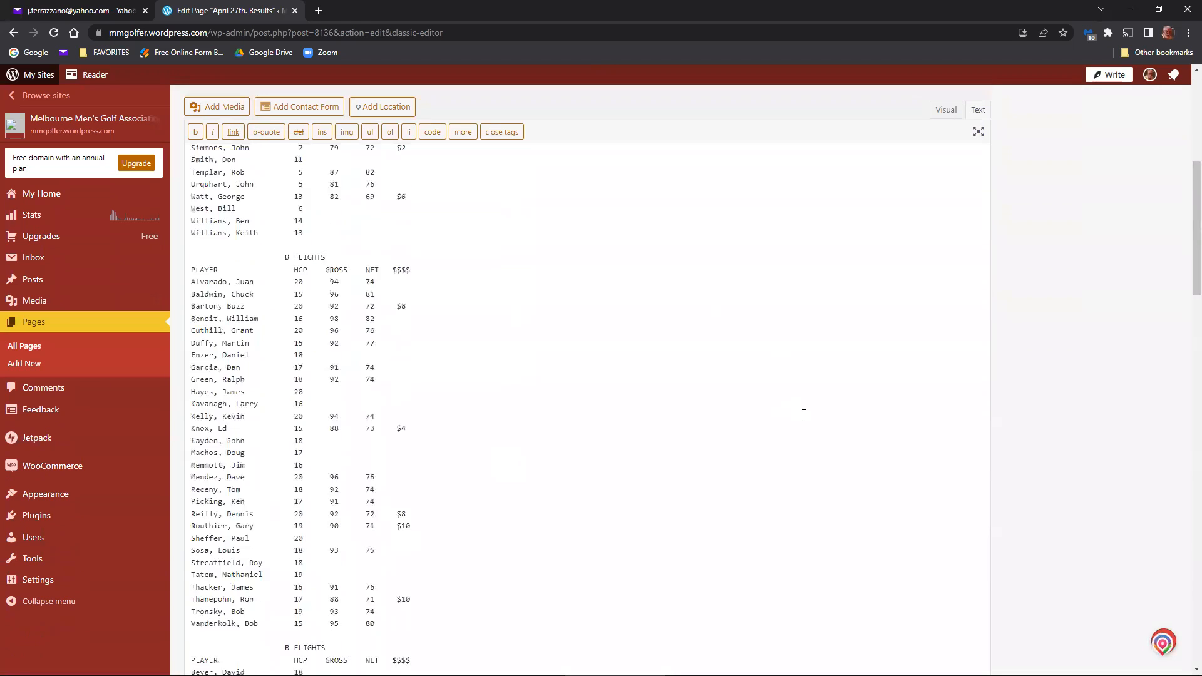
pyautogui.scroll(10, 806, 403)
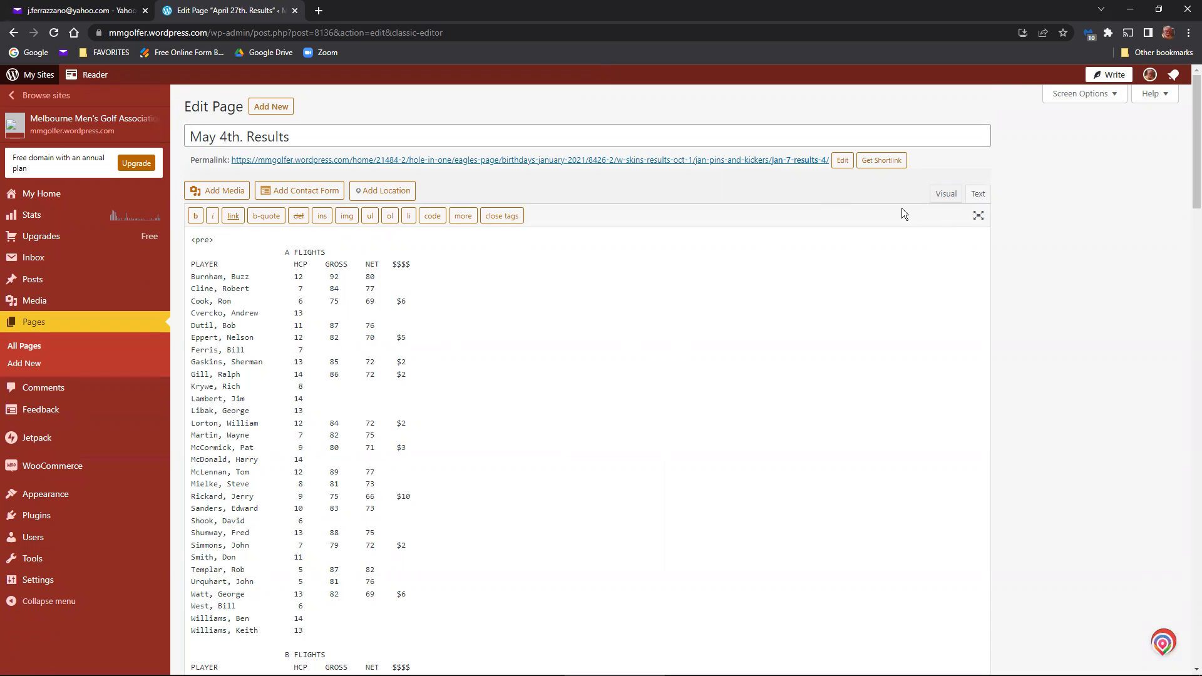
pyautogui.scroll(-20, 924, 324)
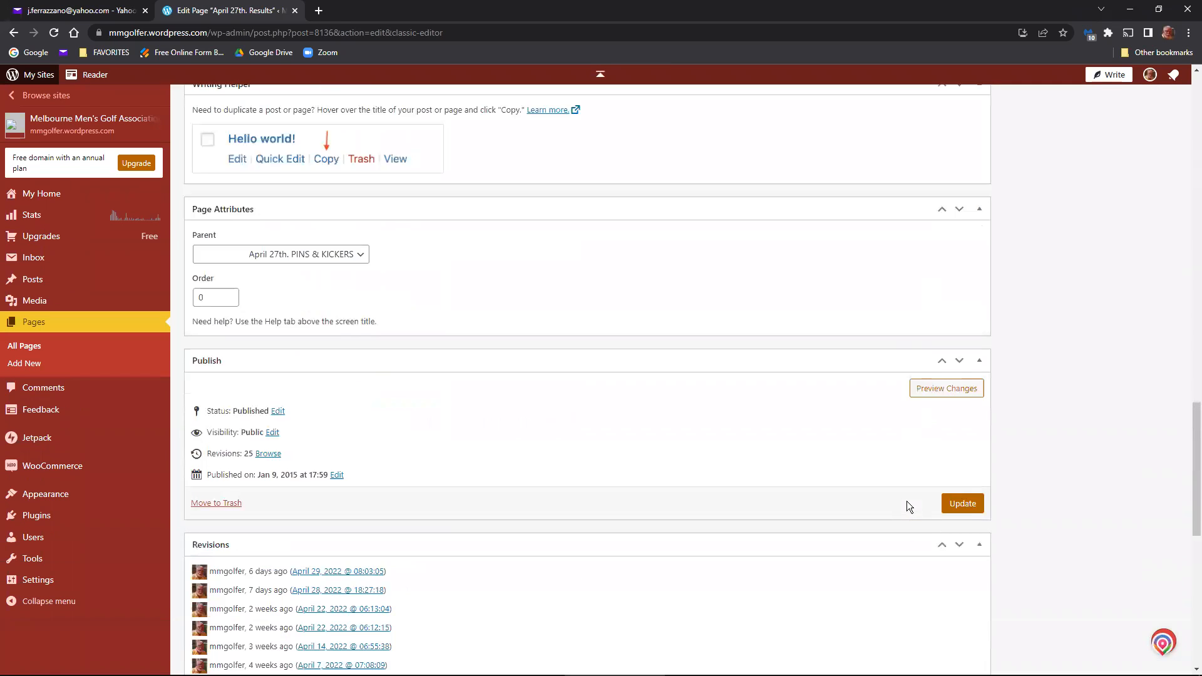
pyautogui.click(960, 253)
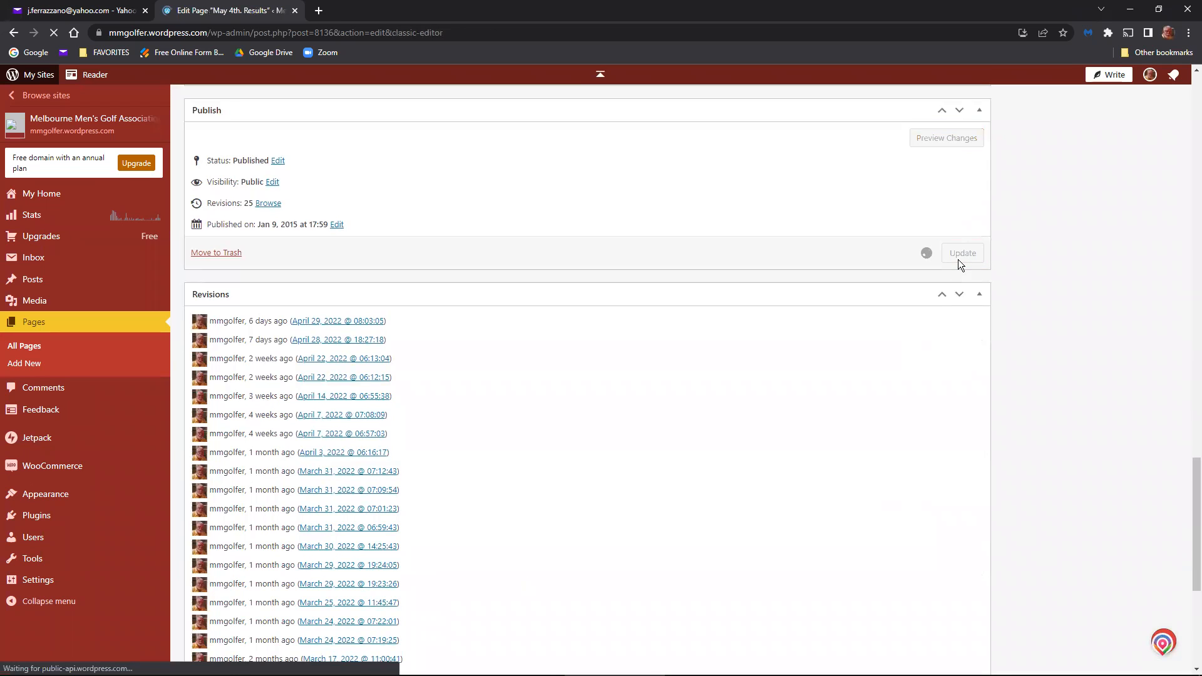
# Preview the updated results page, and close both the preview and the page editor.
pyautogui.scroll(-15, 943, 330)
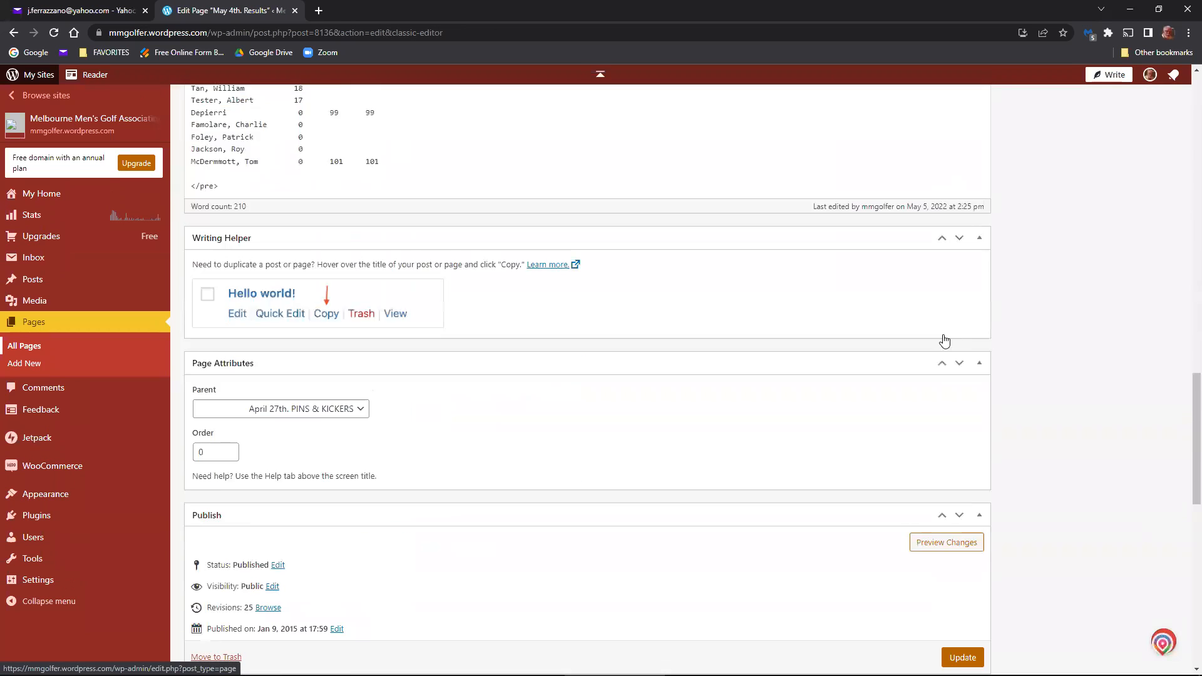
pyautogui.click(938, 301)
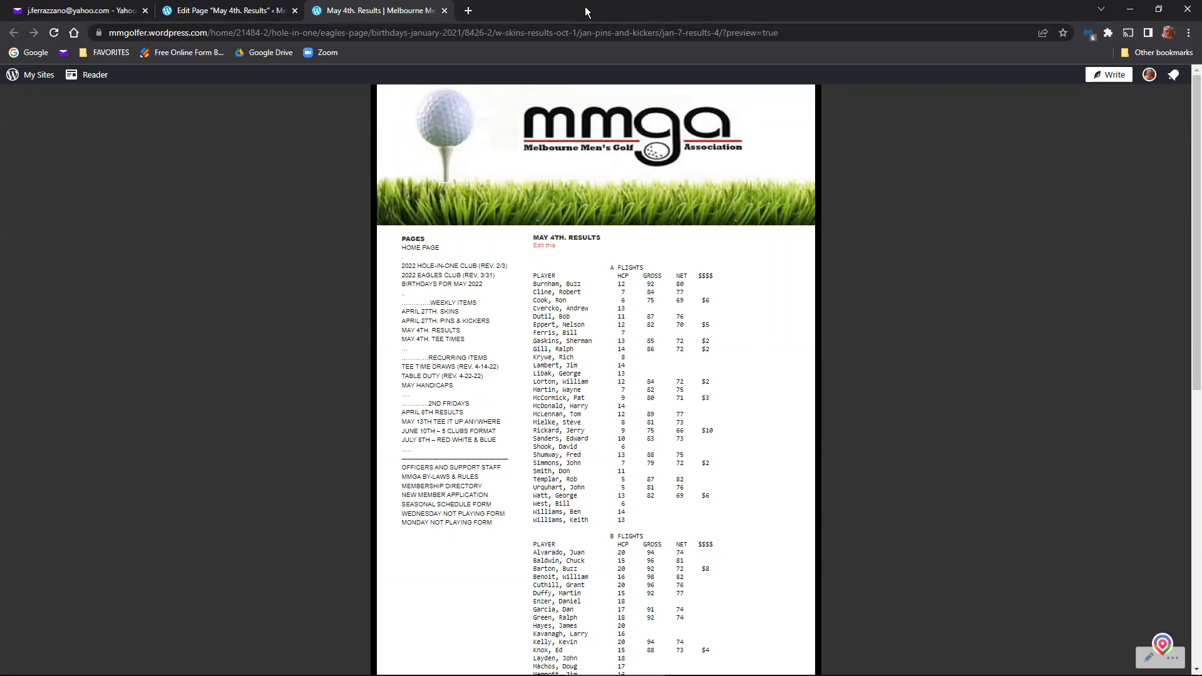
pyautogui.click(445, 10)
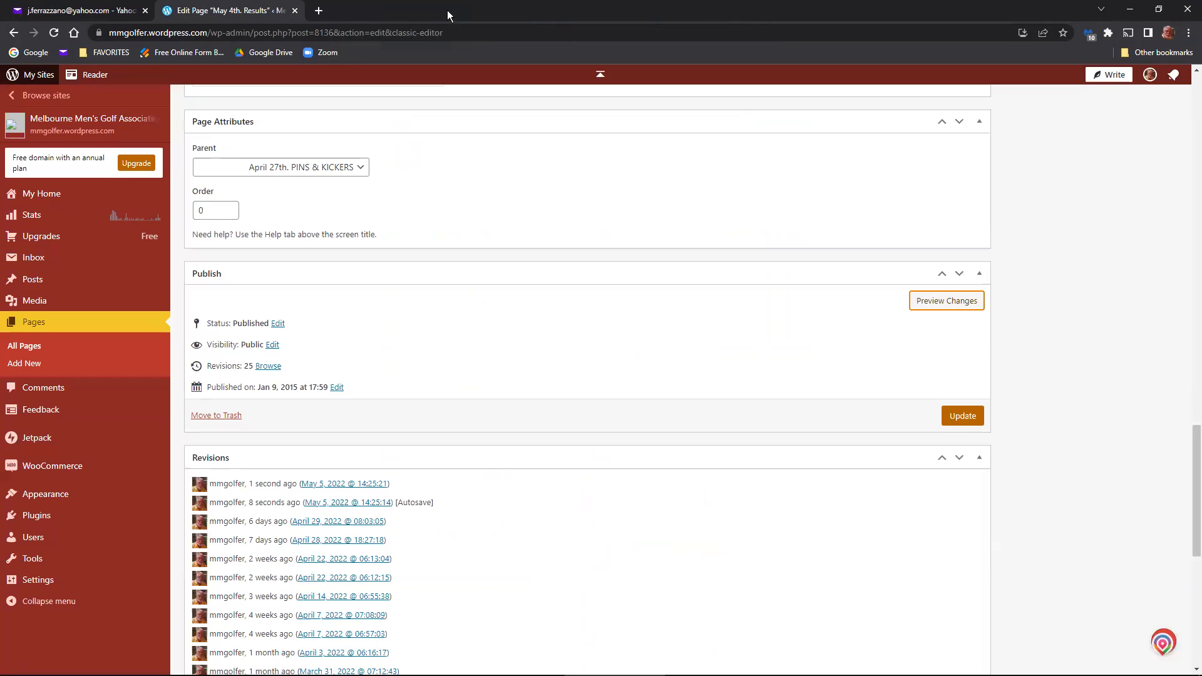
pyautogui.click(296, 11)
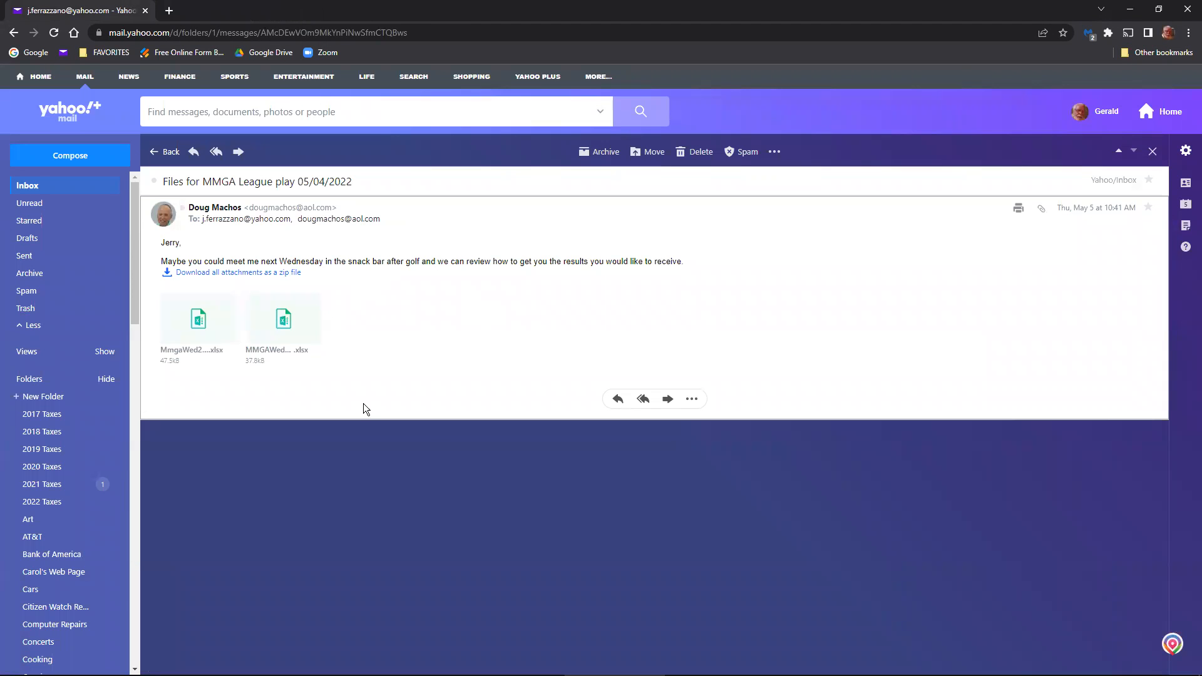
# Download the email's MMGAWed pins and skins payouts workbook, open it in Excel and enable editing.
pyautogui.click(269, 354)
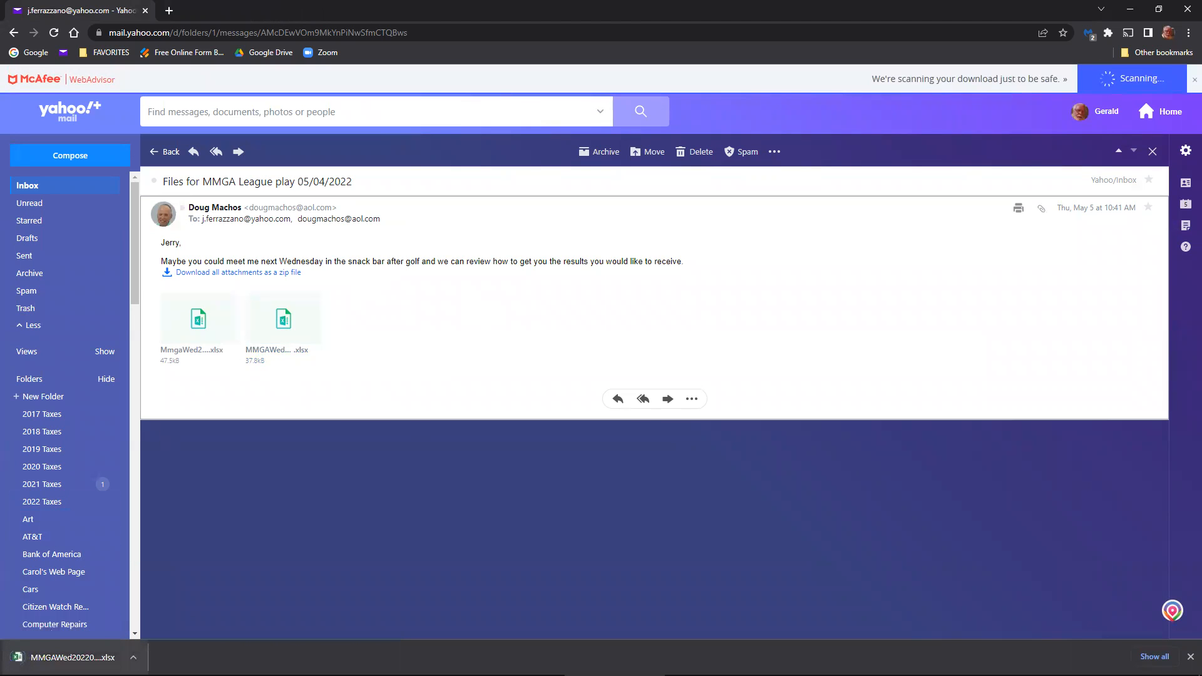
pyautogui.click(72, 657)
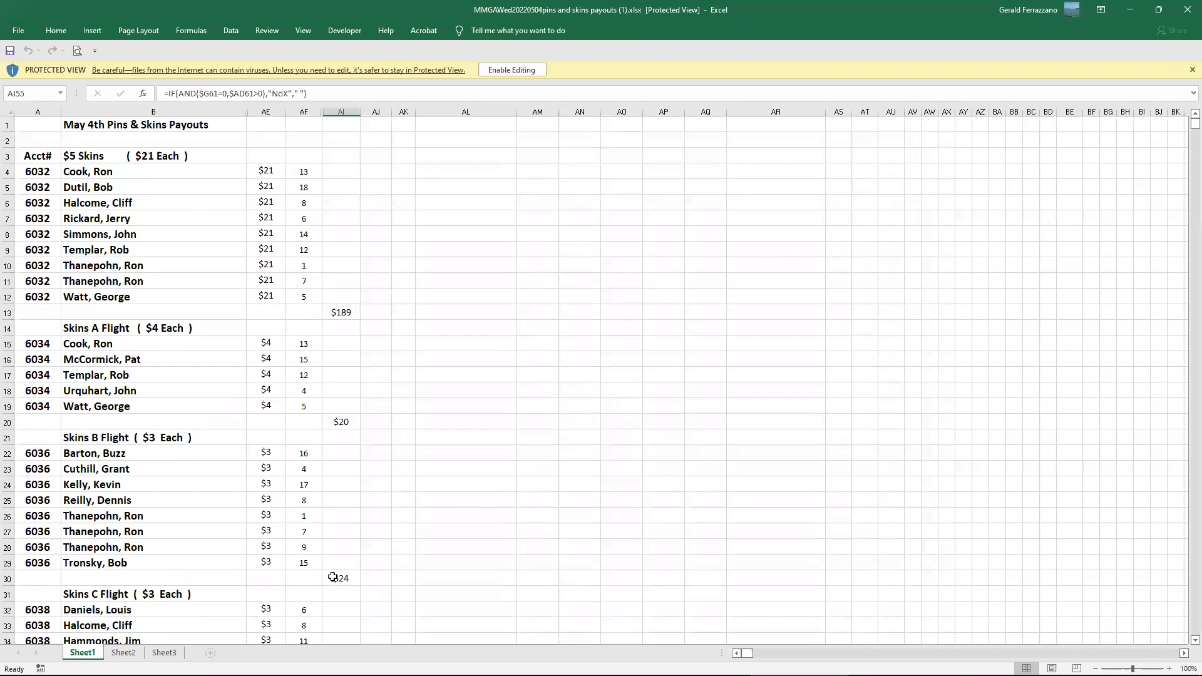
pyautogui.click(520, 70)
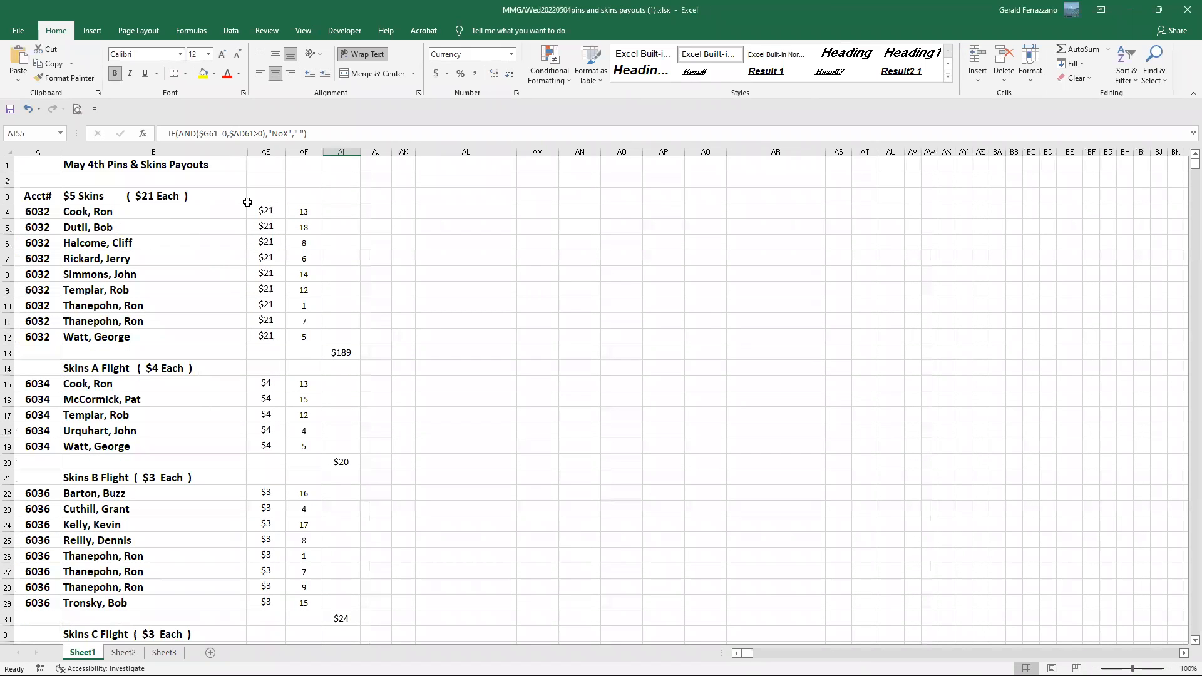
# Examine the skins, kicker and closest-to-the-pins headings to see which ones give a per-winner amount.
pyautogui.scroll(-8, 269, 463)
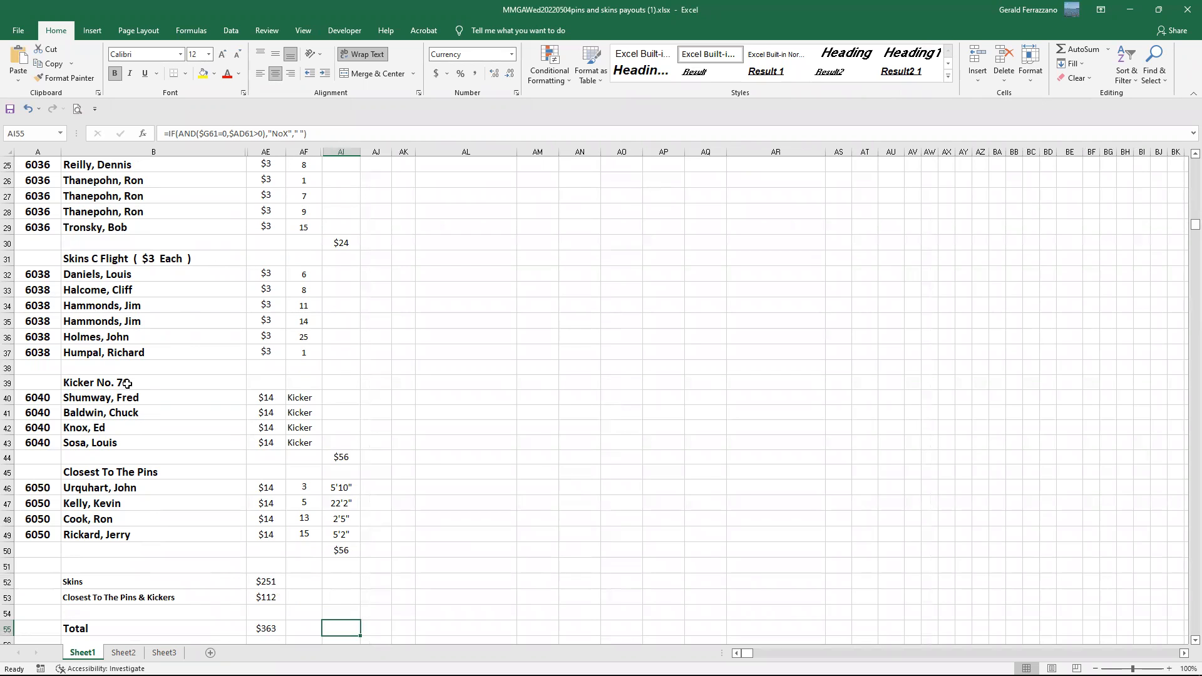
pyautogui.scroll(8, 115, 296)
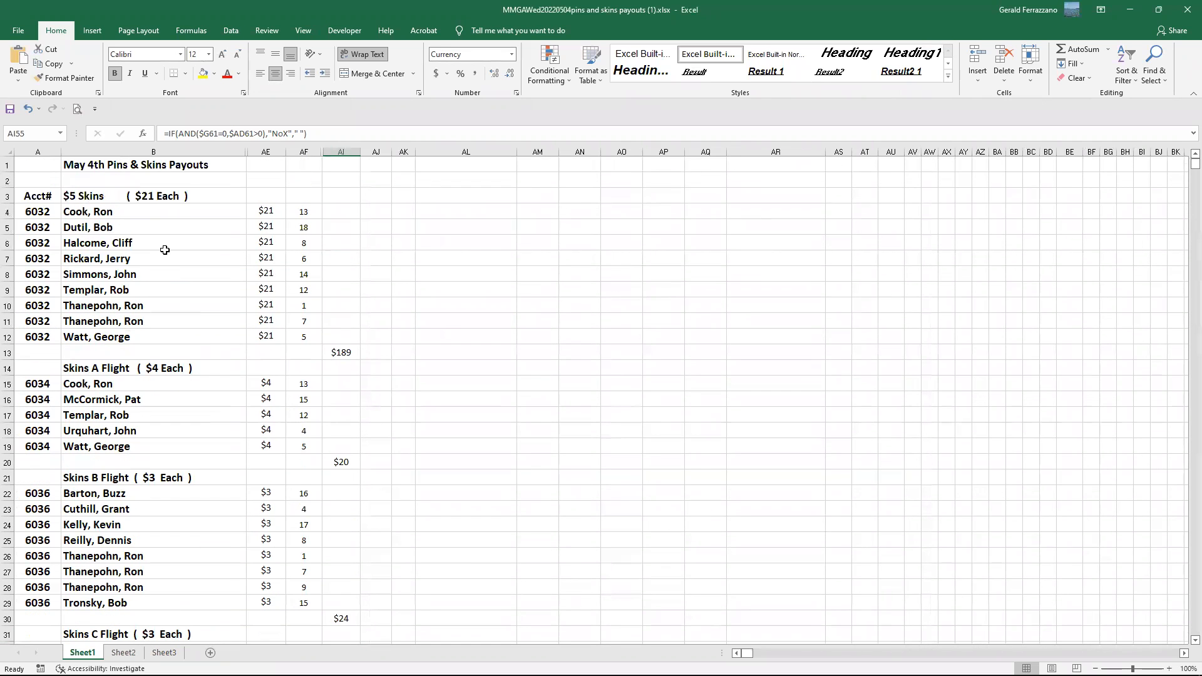
pyautogui.click(164, 194)
pyautogui.moveTo(162, 378); pyautogui.dragTo(164, 369)
pyautogui.click(159, 480)
pyautogui.scroll(-4, 194, 494)
pyautogui.click(169, 435)
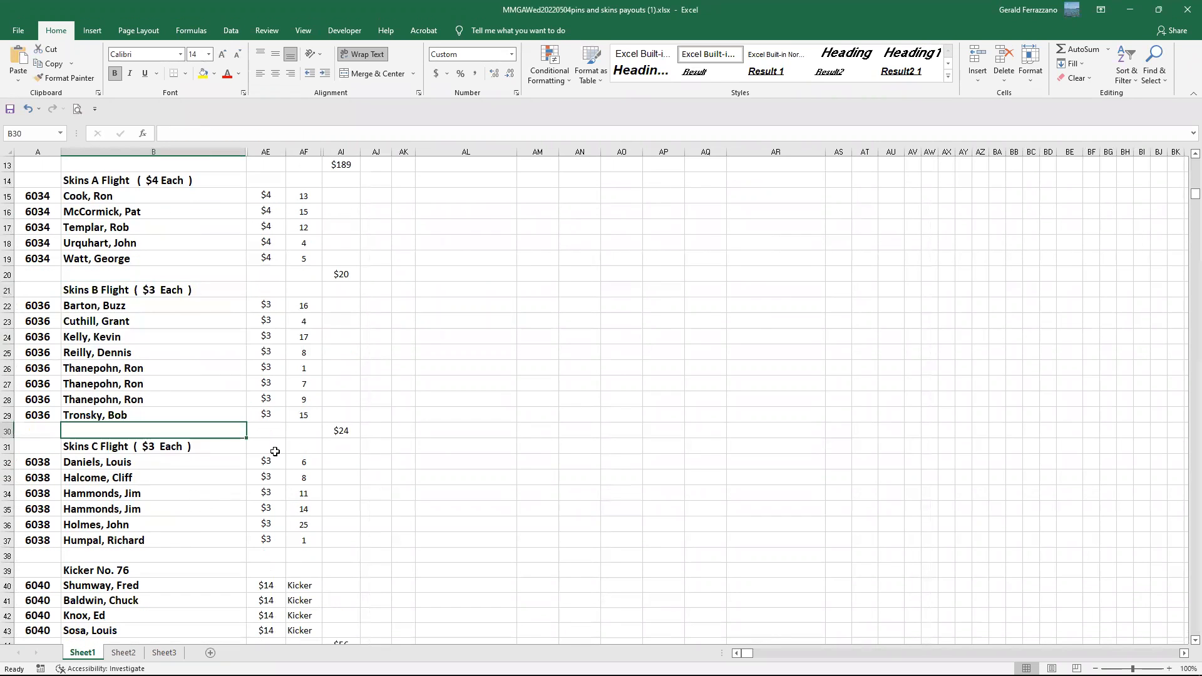
pyautogui.scroll(-3, 286, 511)
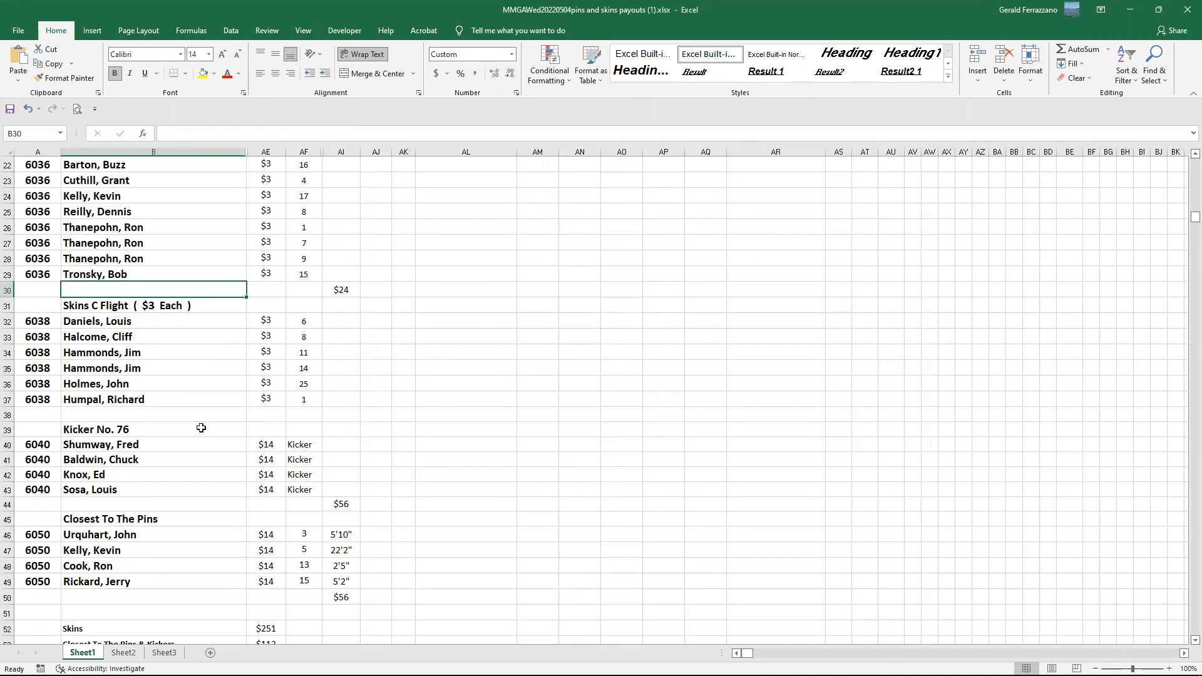
# Extend the kicker heading in B39 to read "Kicker No. 76 ($14.00 Each)".
pyautogui.click(144, 427)
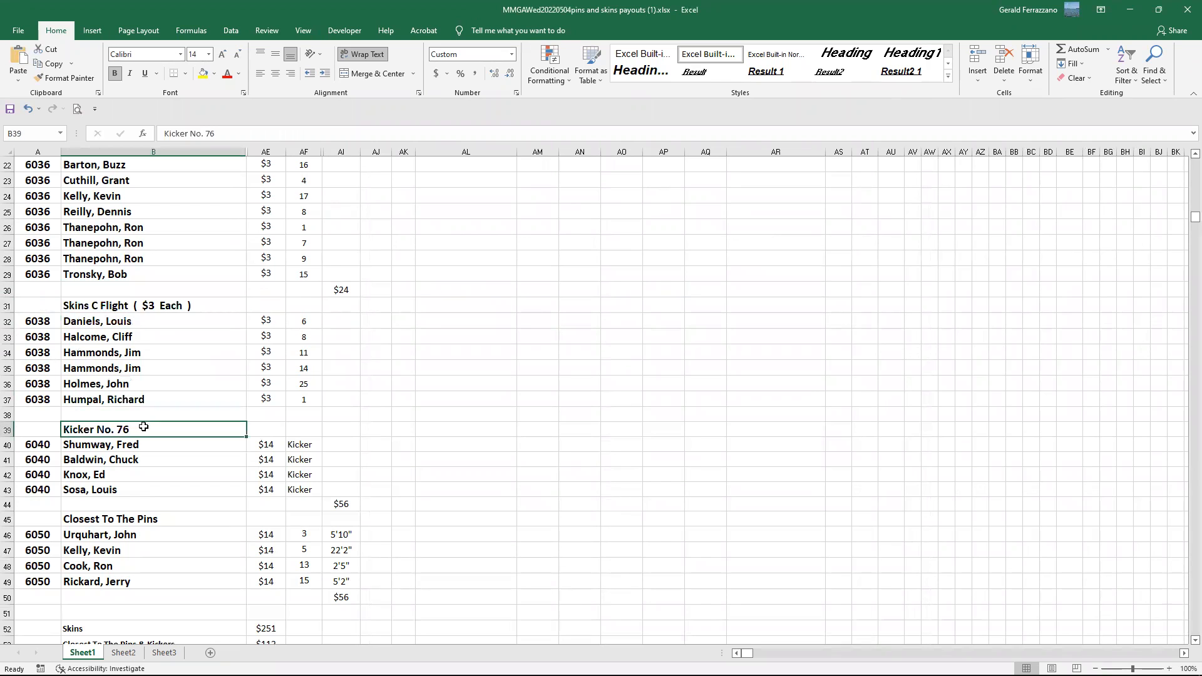
pyautogui.click(168, 525)
pyautogui.click(169, 432)
pyautogui.click(237, 129)
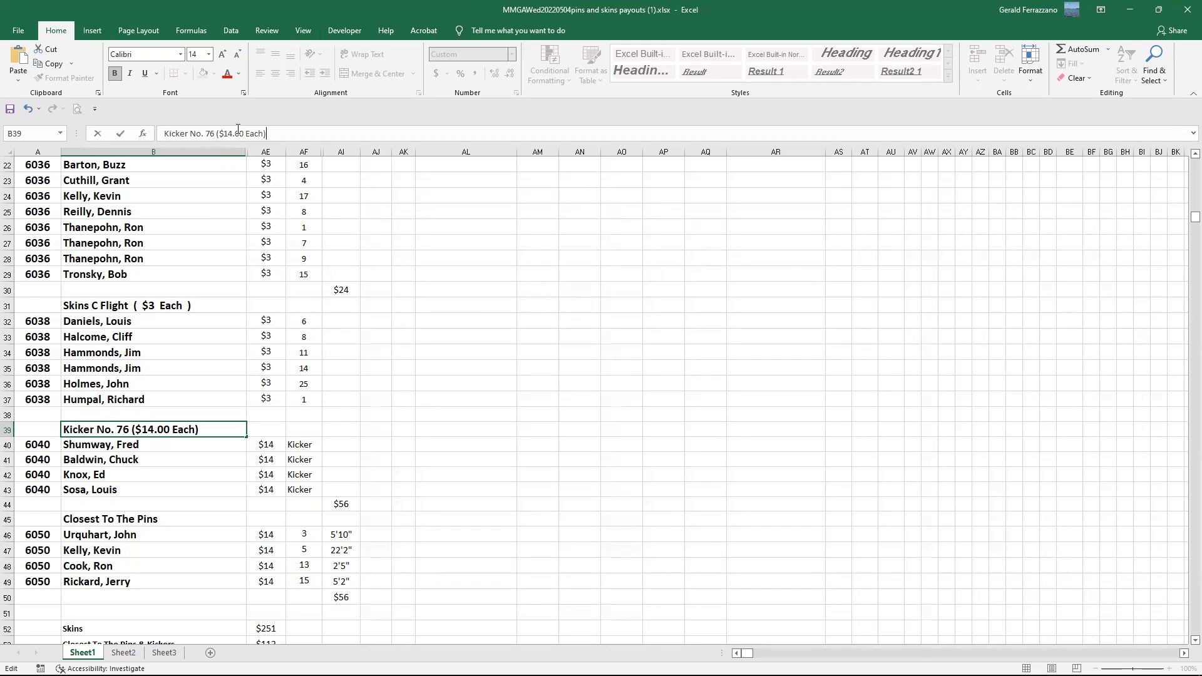
# Extend the closest-to-the-pins heading in B45 to read "Closest To The Pins ($14.99 each)".
pyautogui.click(183, 518)
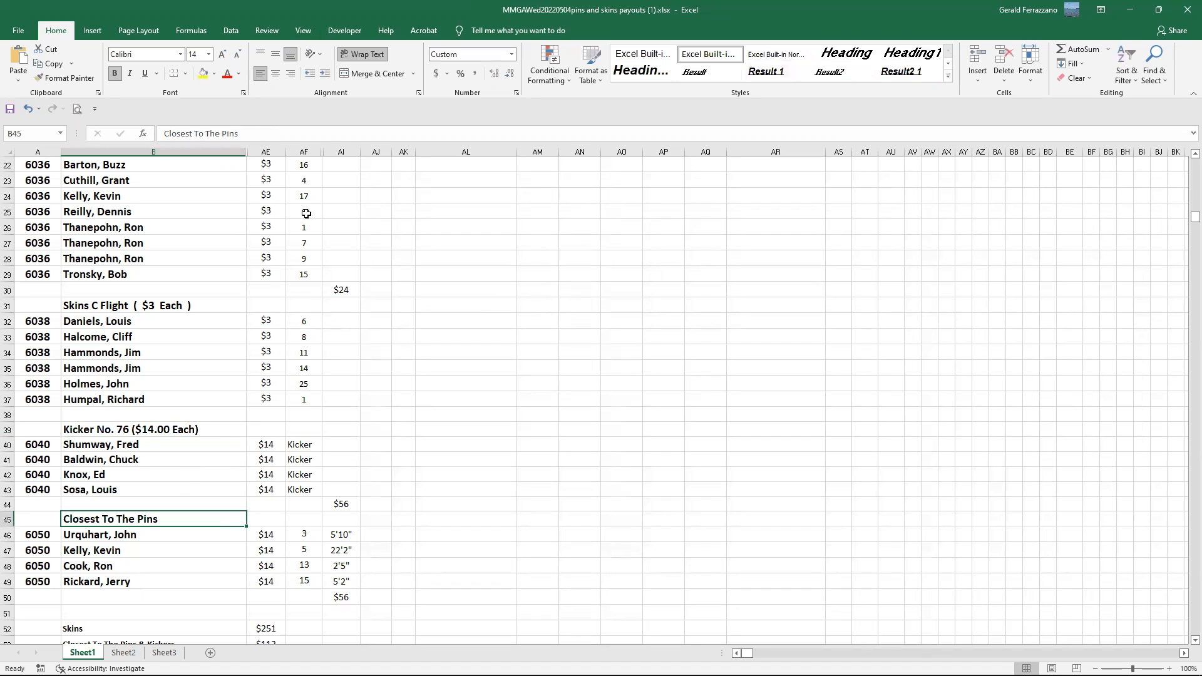
pyautogui.click(256, 136)
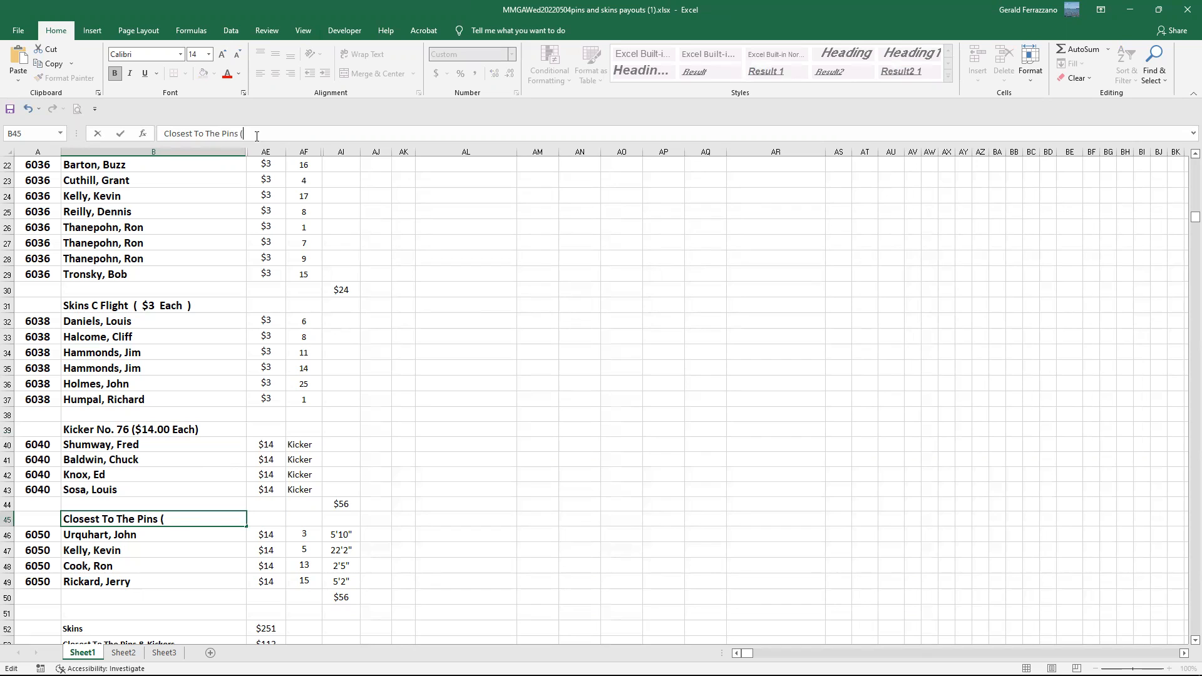
pyautogui.write('($14.99 each')
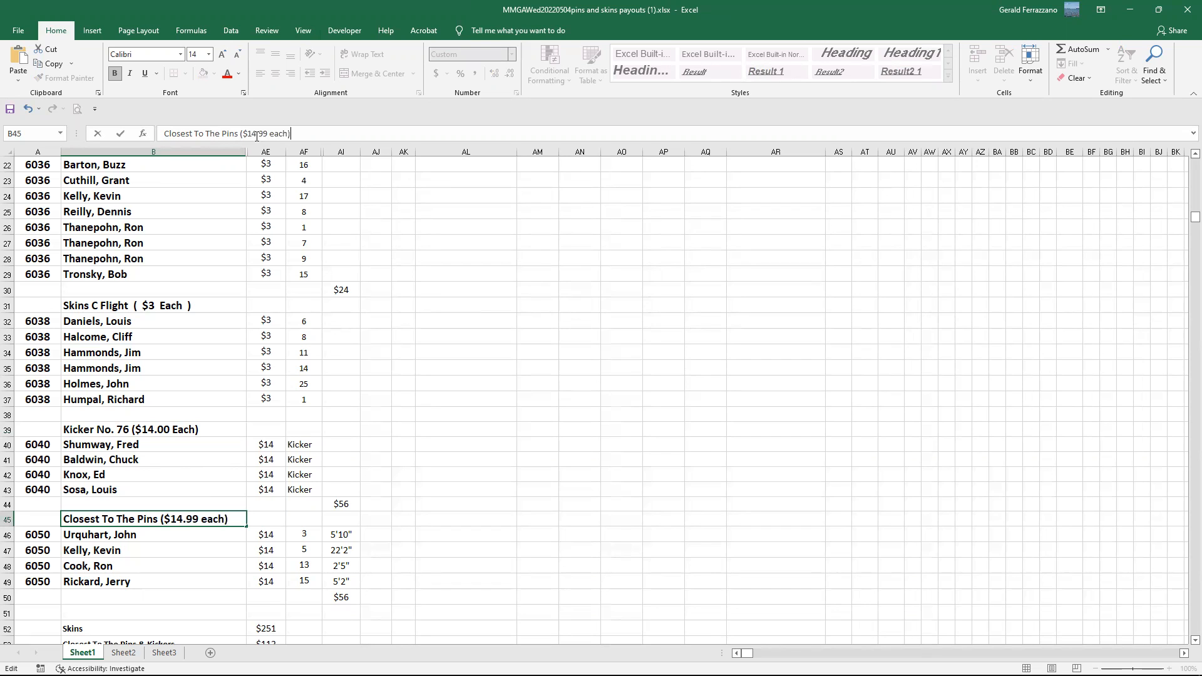
pyautogui.moveTo(504, 276); pyautogui.dragTo(504, 288)
# Hide rows 1 and 2, which hold the payouts title and a blank line.
pyautogui.scroll(-4, 178, 563)
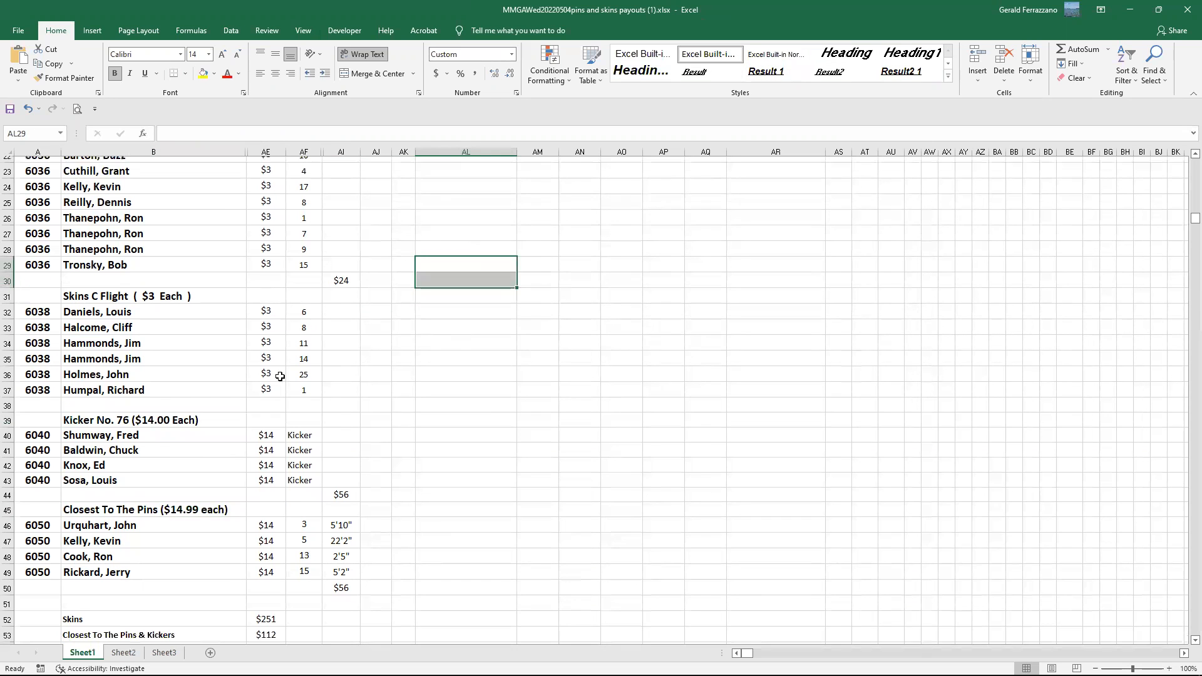
pyautogui.scroll(1, 54, 440)
pyautogui.scroll(11, 53, 441)
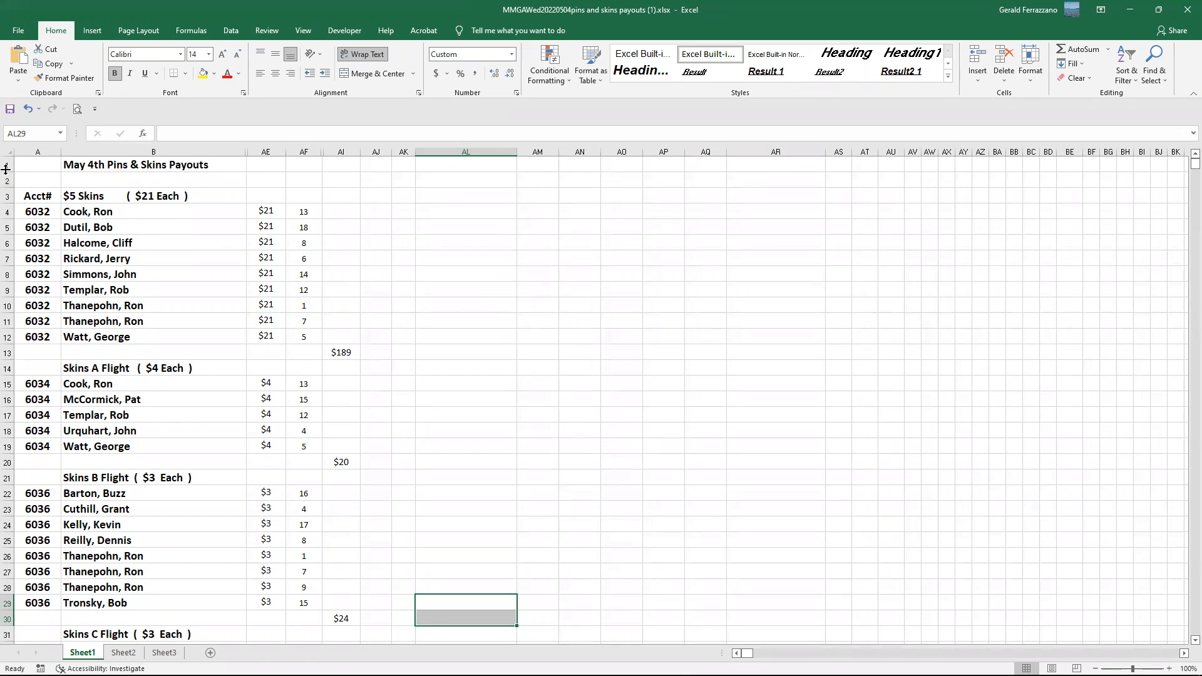
pyautogui.moveTo(6, 168); pyautogui.dragTo(8, 178)
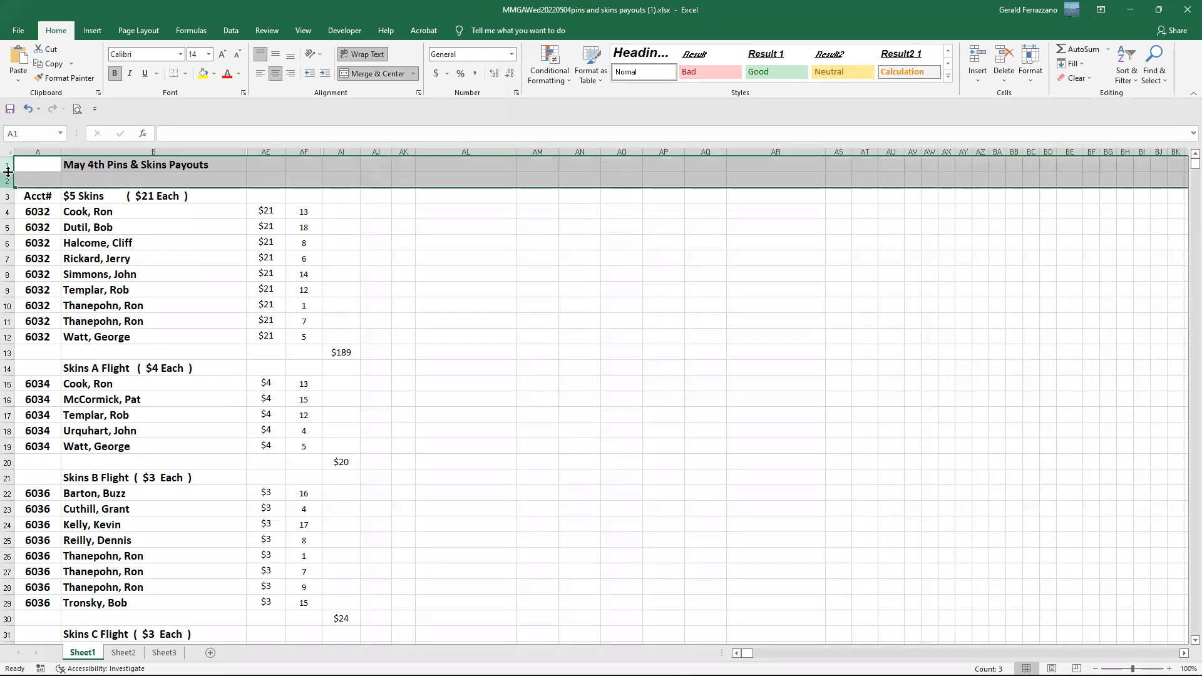
pyautogui.rightClick(7, 171)
pyautogui.click(63, 336)
pyautogui.scroll(-8, 62, 336)
pyautogui.scroll(8, 37, 250)
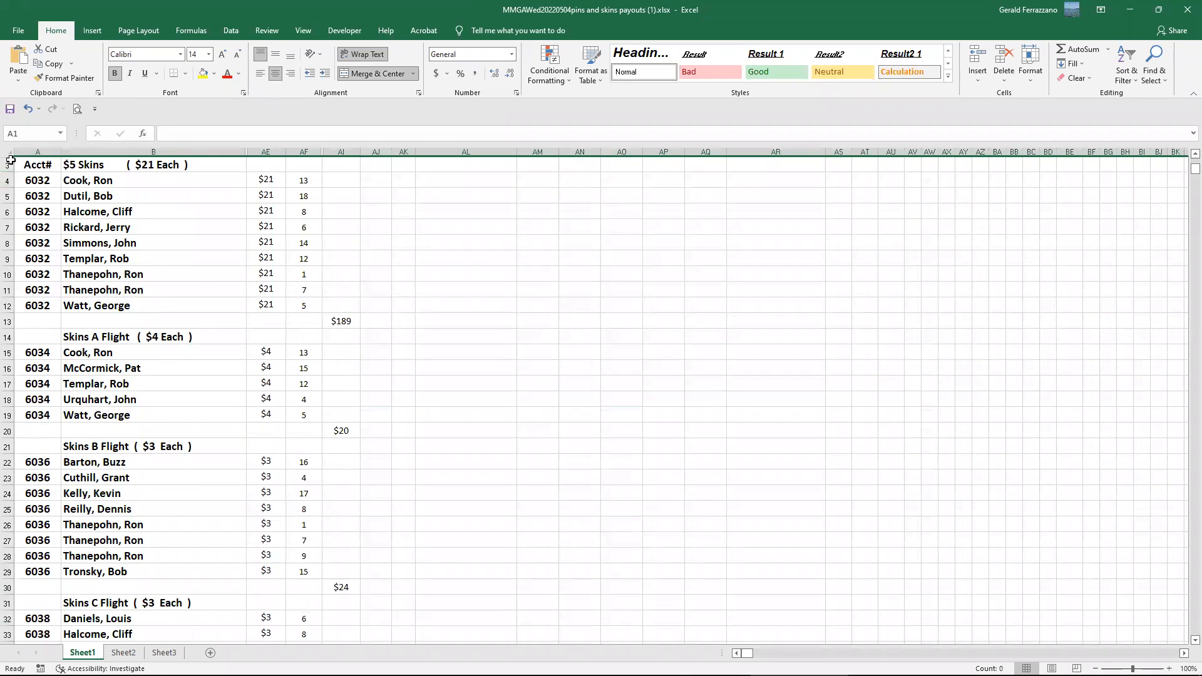
# Hide column A containing the account numbers.
pyautogui.click(37, 151)
pyautogui.rightClick(36, 152)
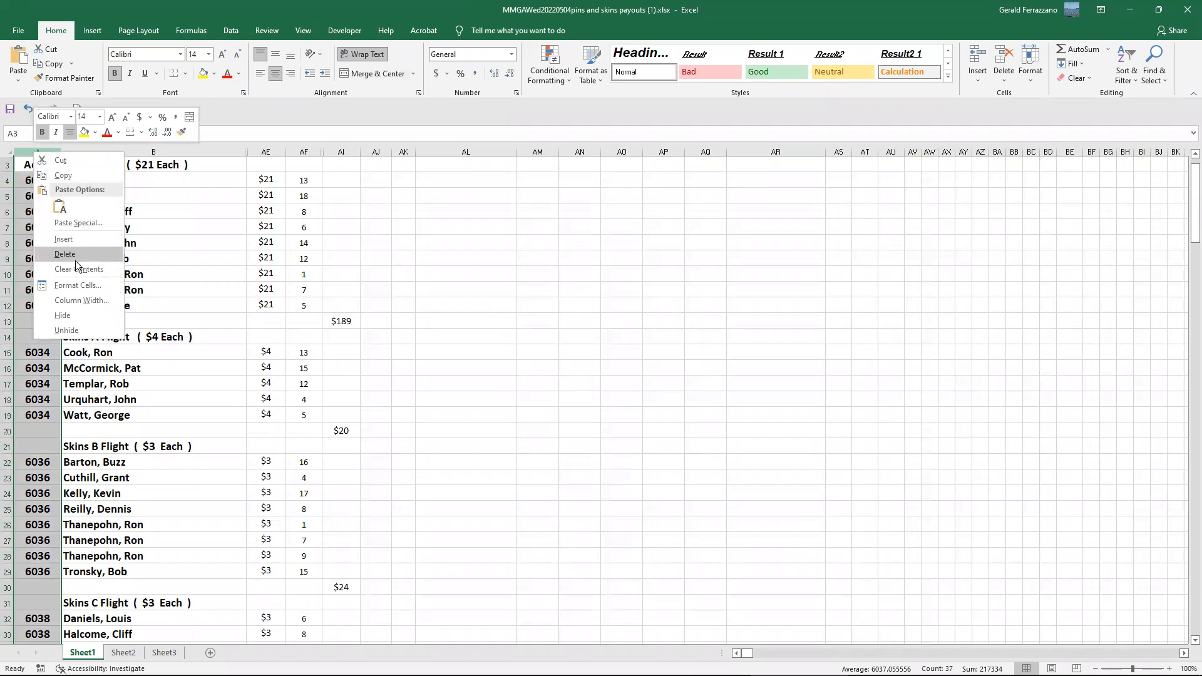
pyautogui.click(63, 315)
# Hide rows 51 to 56 containing the skins, pins and kickers totals.
pyautogui.scroll(-3, 108, 421)
pyautogui.scroll(-8, 107, 421)
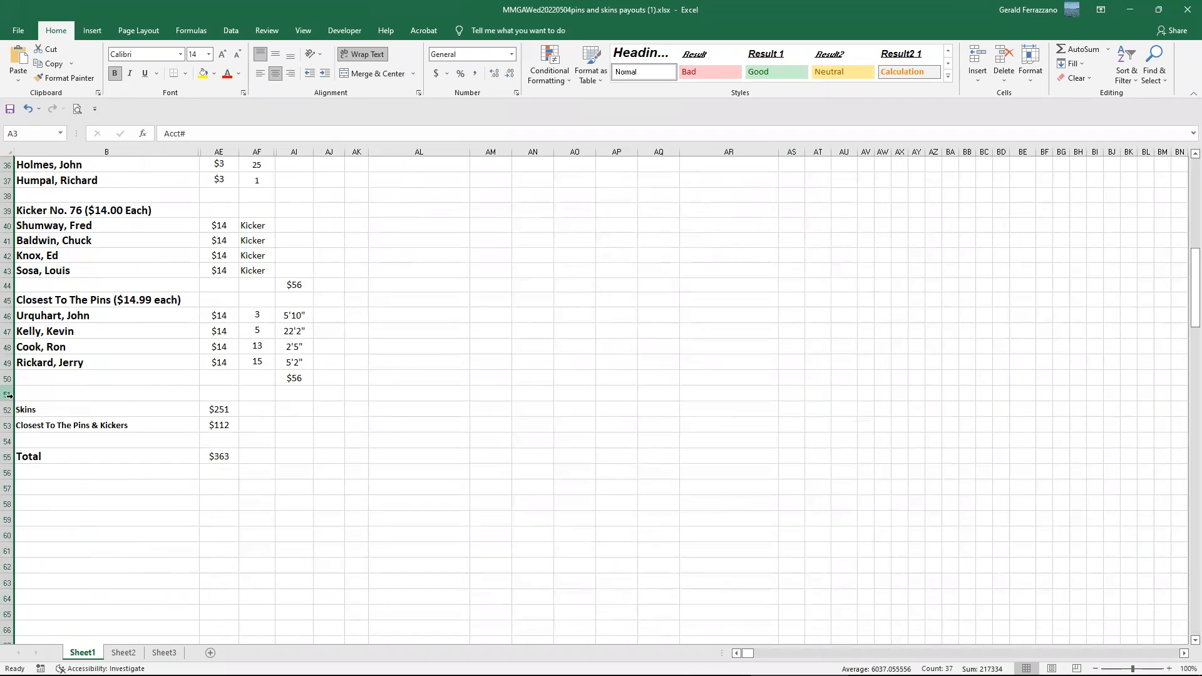
pyautogui.moveTo(7, 396); pyautogui.dragTo(6, 473)
pyautogui.rightClick(7, 426)
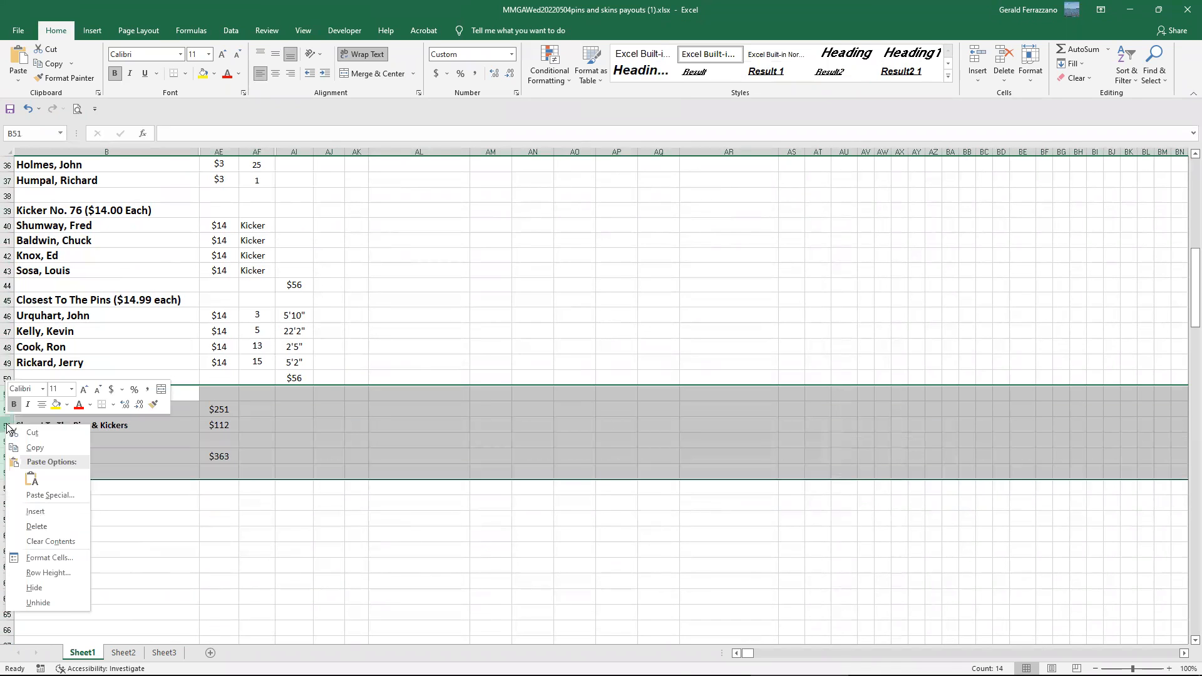
pyautogui.click(50, 587)
# Try deleting column AE with the individual payout amounts, and undo the deletion.
pyautogui.scroll(5, 545, 410)
pyautogui.scroll(6, 548, 405)
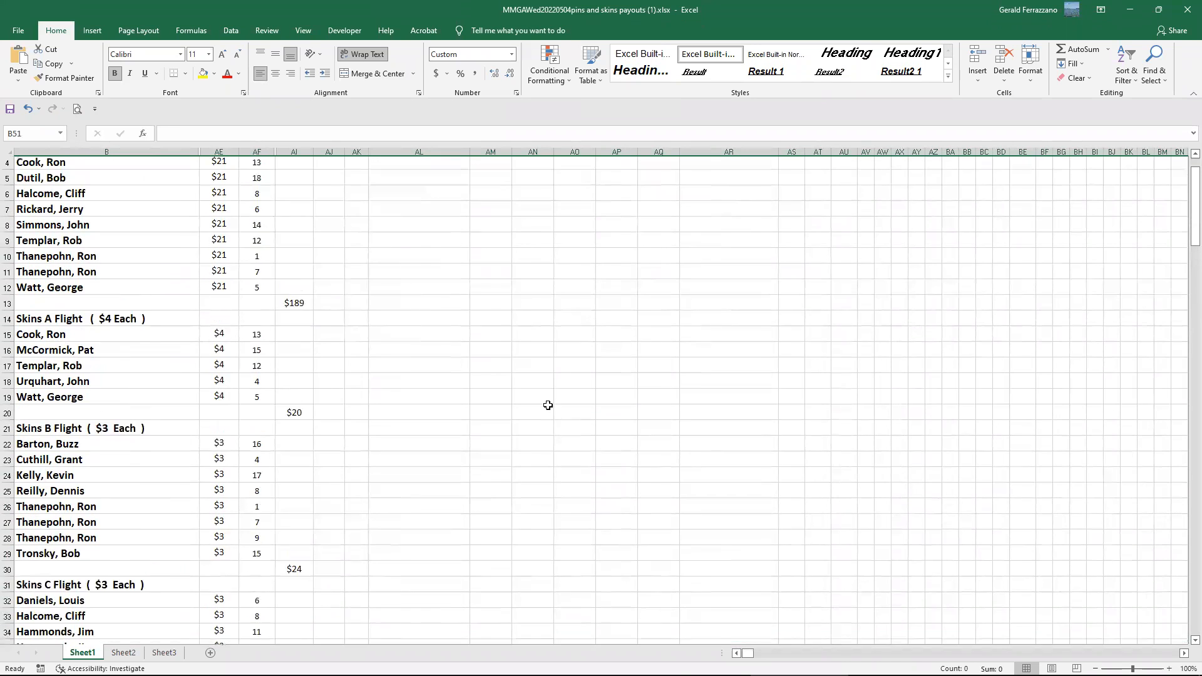
pyautogui.scroll(-8, 479, 404)
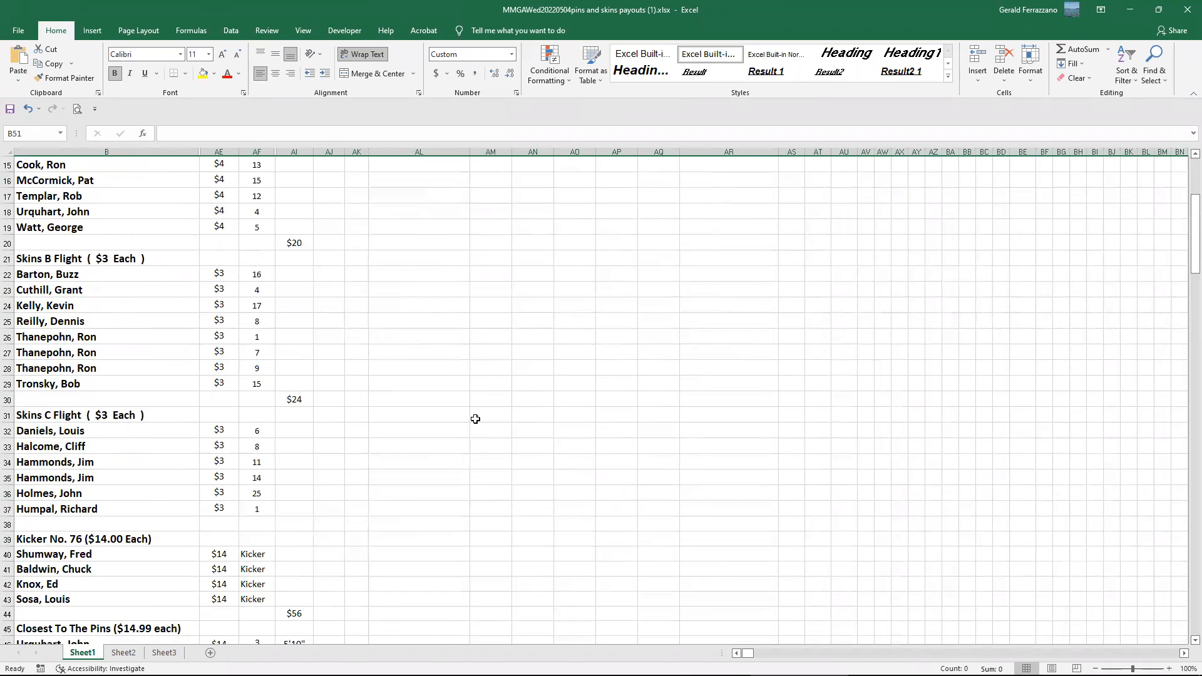
pyautogui.scroll(8, 476, 403)
pyautogui.rightClick(217, 150)
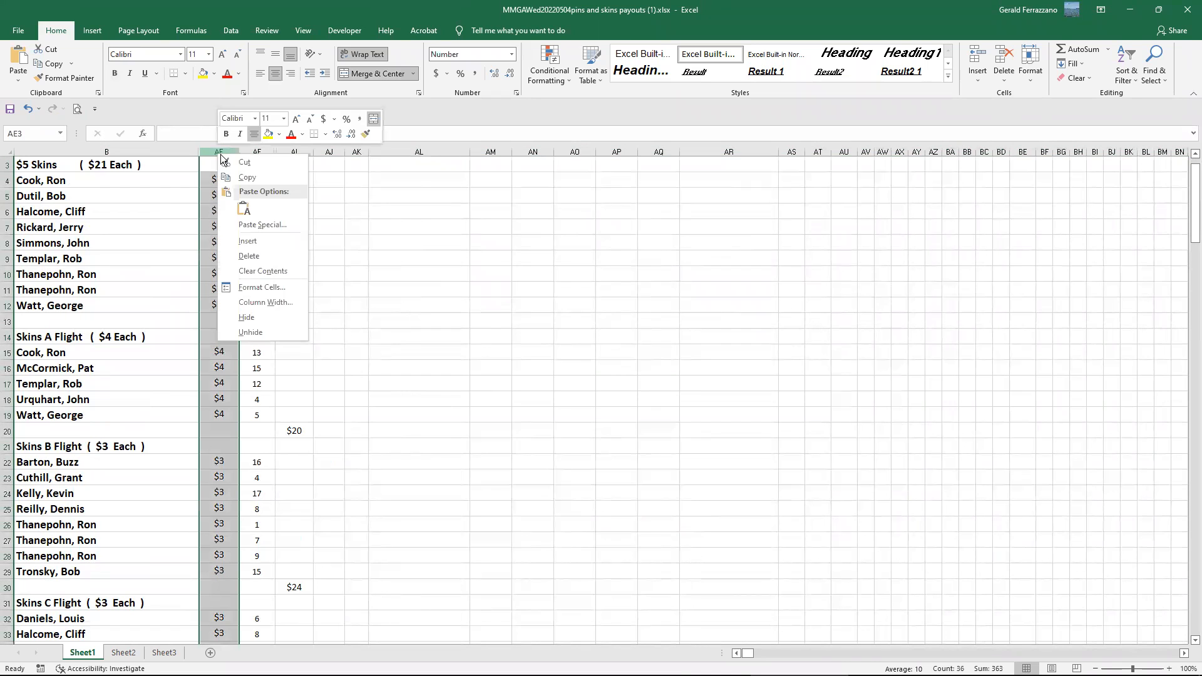
pyautogui.click(254, 257)
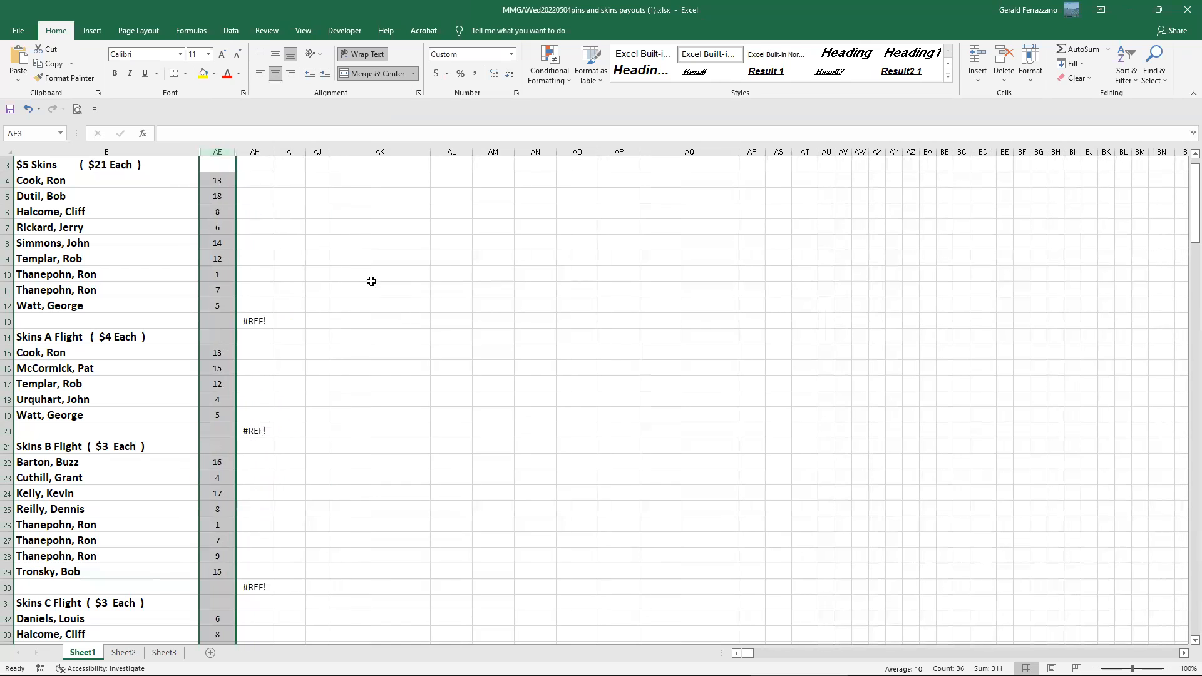
pyautogui.click(372, 283)
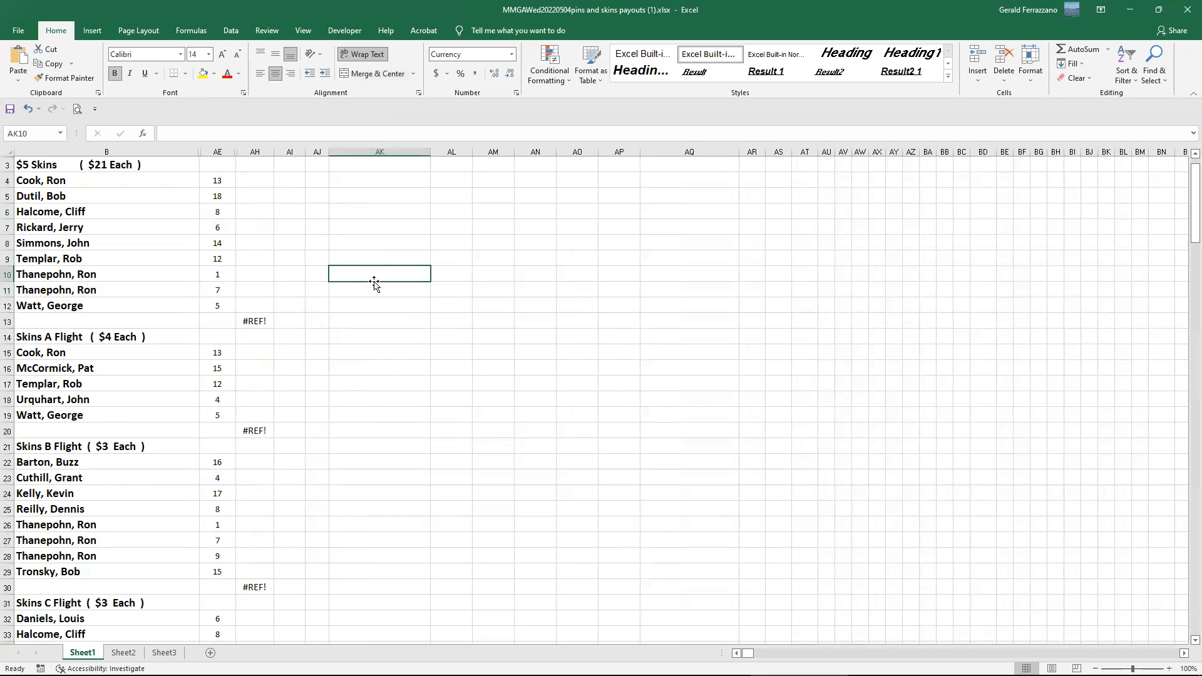
pyautogui.click(27, 109)
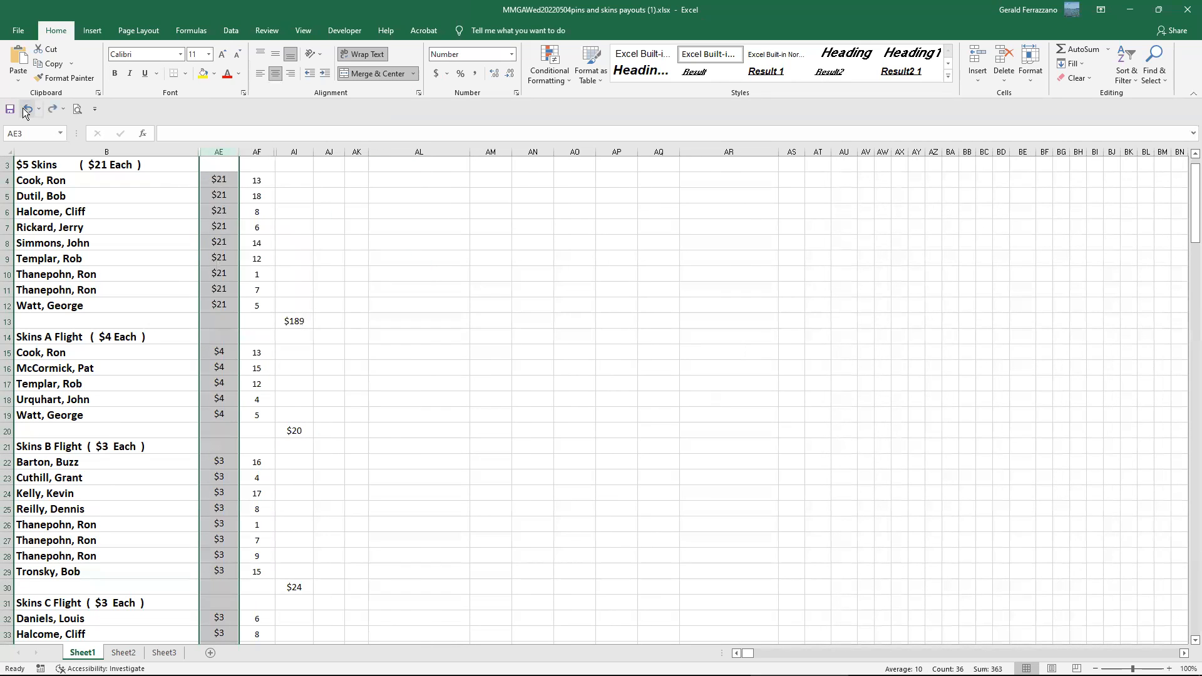
# Hide column AE containing the individual payout amounts.
pyautogui.rightClick(223, 152)
pyautogui.click(251, 313)
pyautogui.click(504, 320)
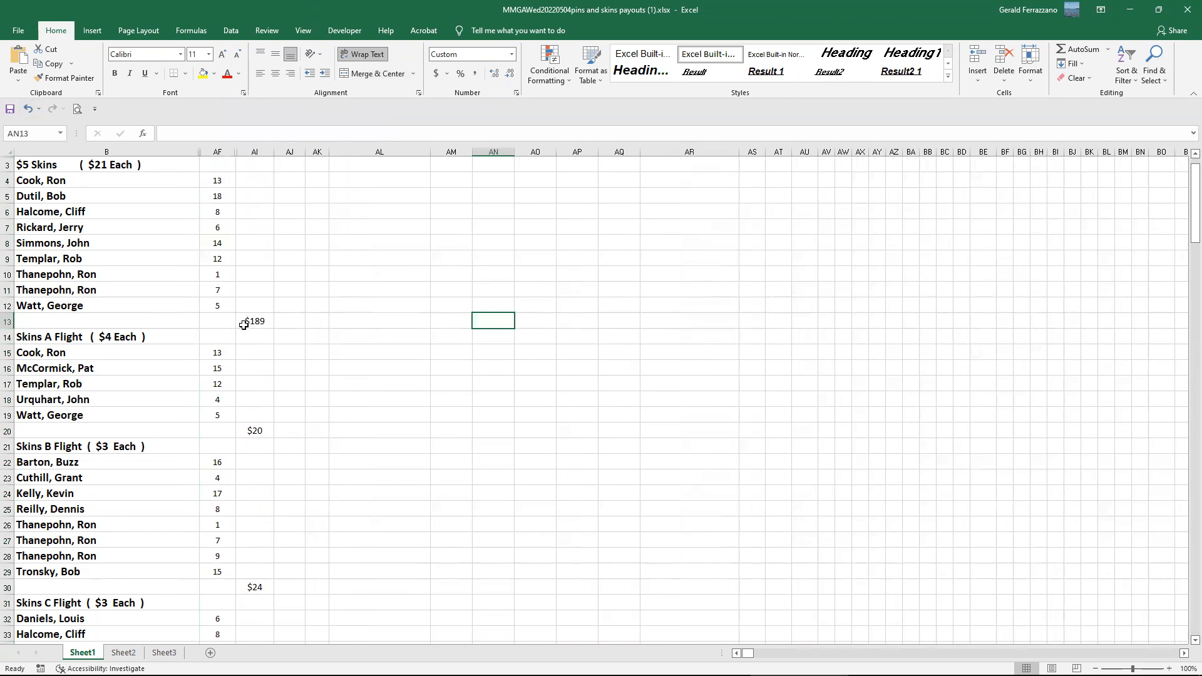
# Clear the subtotal amounts in AI13, AI20, AI30 and AI44 beneath the skins and kicker lists.
pyautogui.click(268, 324)
pyautogui.press('BackSpace')
pyautogui.click(257, 429)
pyautogui.press('BackSpace')
pyautogui.click(252, 588)
pyautogui.press('BackSpace')
pyautogui.scroll(-6, 388, 523)
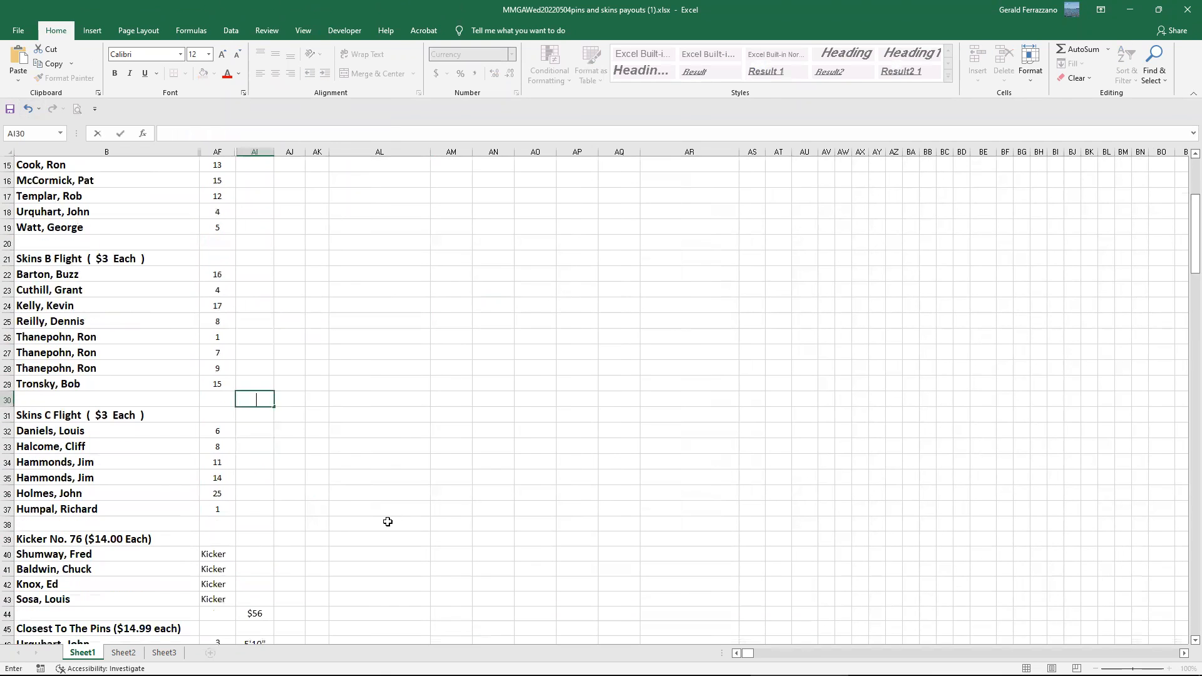
pyautogui.click(250, 519)
pyautogui.press('BackSpace')
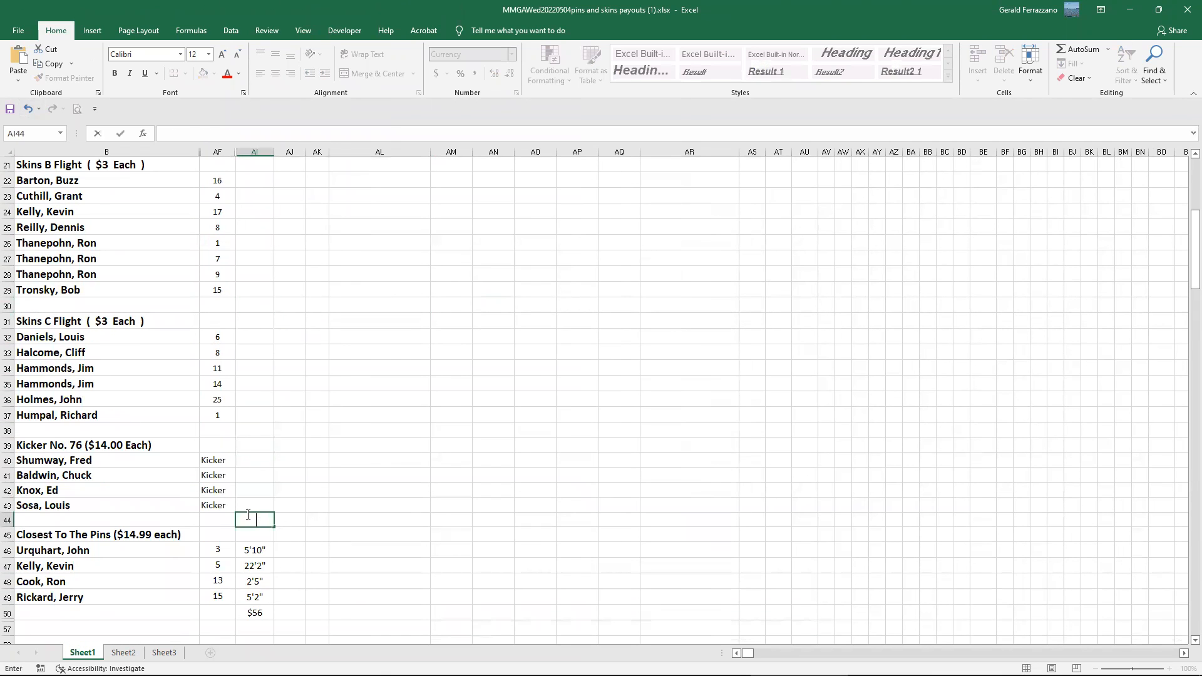
# Clear the "Kicker" labels beside the four kicker winners in cells AF40 to AF43.
pyautogui.click(218, 505)
pyautogui.press('BackSpace')
pyautogui.click(219, 490)
pyautogui.press('BackSpace')
pyautogui.click(221, 475)
pyautogui.press('BackSpace')
pyautogui.click(222, 462)
pyautogui.press('BackSpace')
# Clear the subtotal amount in AI50 beneath the Closest To The Pins list.
pyautogui.scroll(-3, 313, 476)
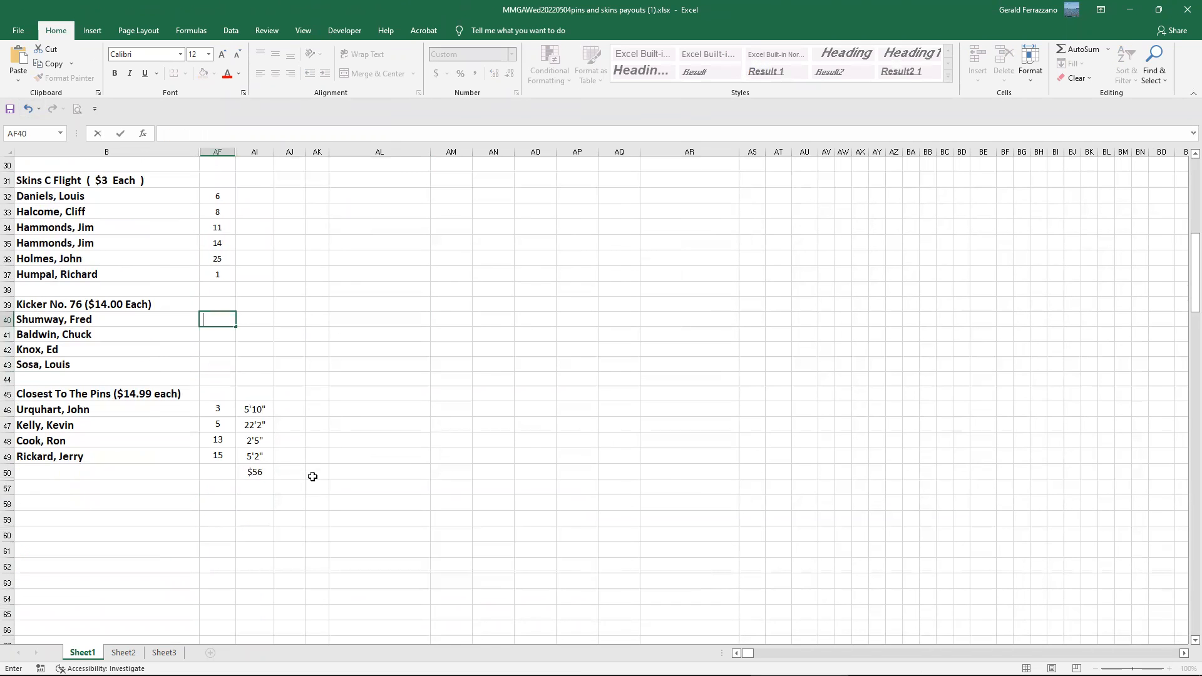
pyautogui.click(254, 472)
pyautogui.press('BackSpace')
pyautogui.click(394, 455)
# Enter the headings "Hole" in AF45 and "Dist" in AI45 for the Closest To The Pins list.
pyautogui.click(222, 388)
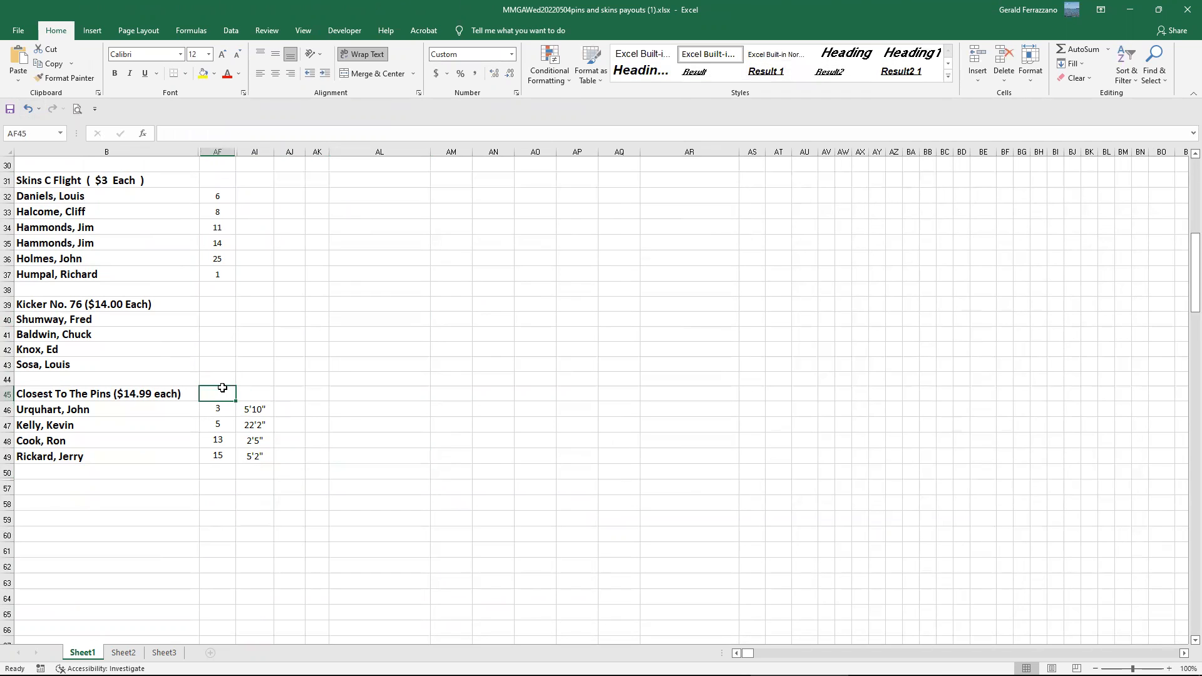
pyautogui.write('Hole')
pyautogui.press('Tab')
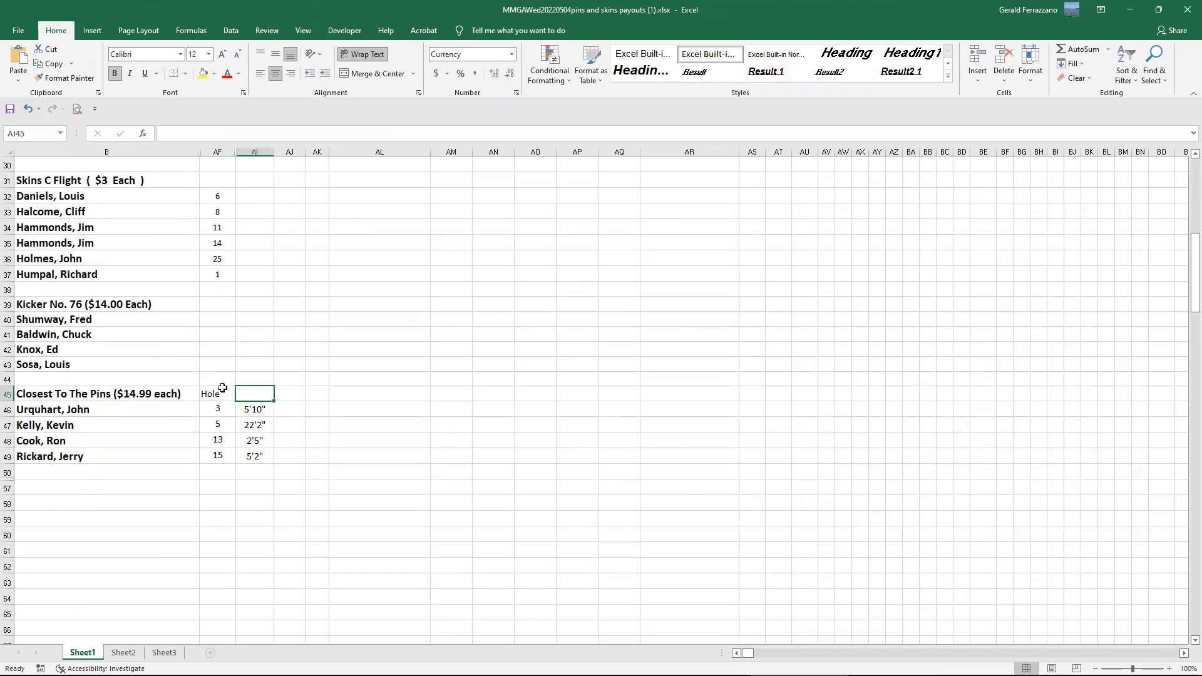
pyautogui.write('Dist')
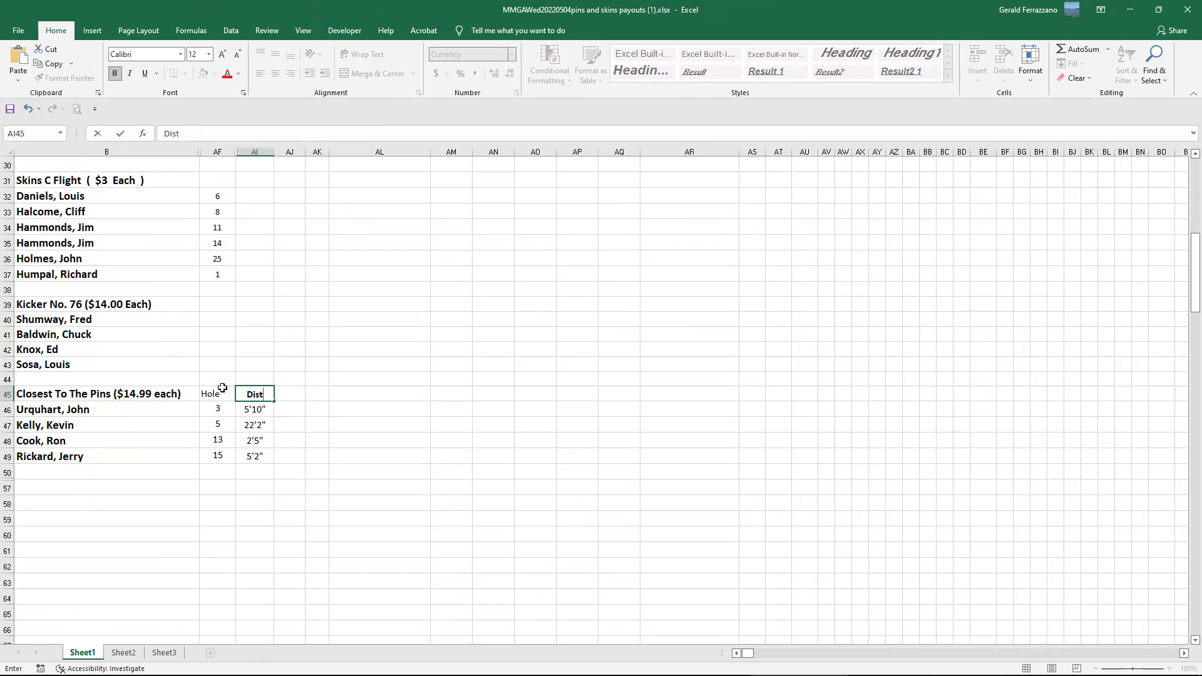
pyautogui.click(332, 394)
# Copy the cleaned-up payout range from B3 to AI49 and paste it into Sheet2 at cell A1.
pyautogui.scroll(9, 334, 399)
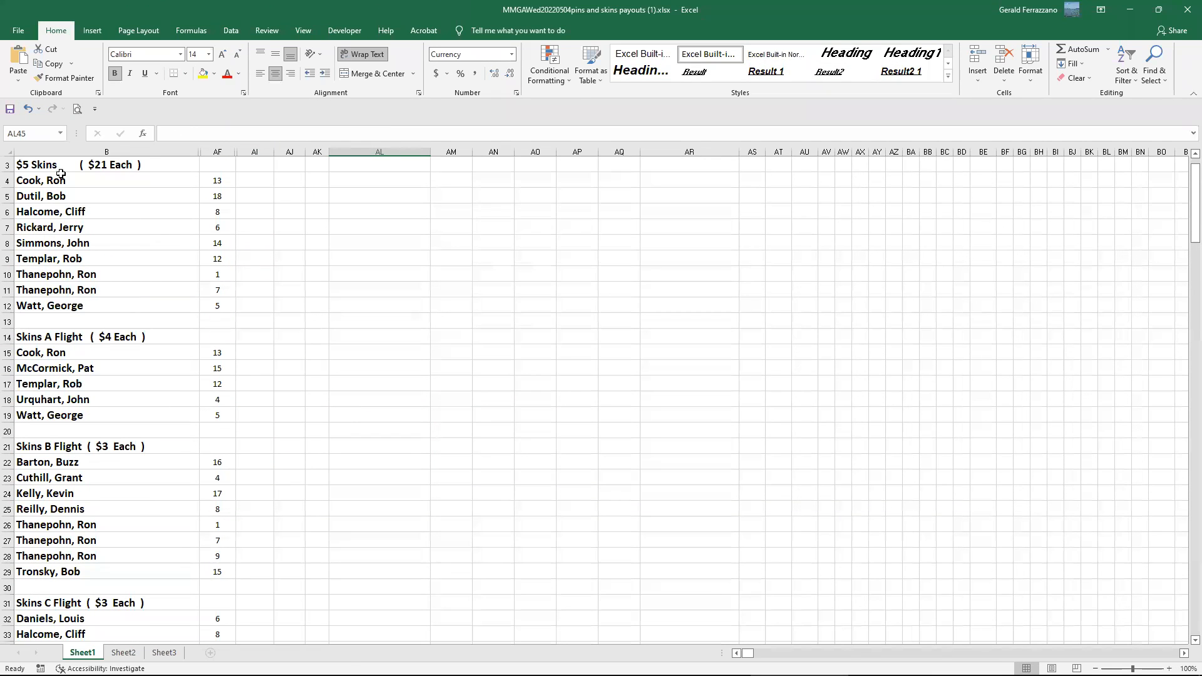
pyautogui.moveTo(21, 164); pyautogui.dragTo(252, 548)
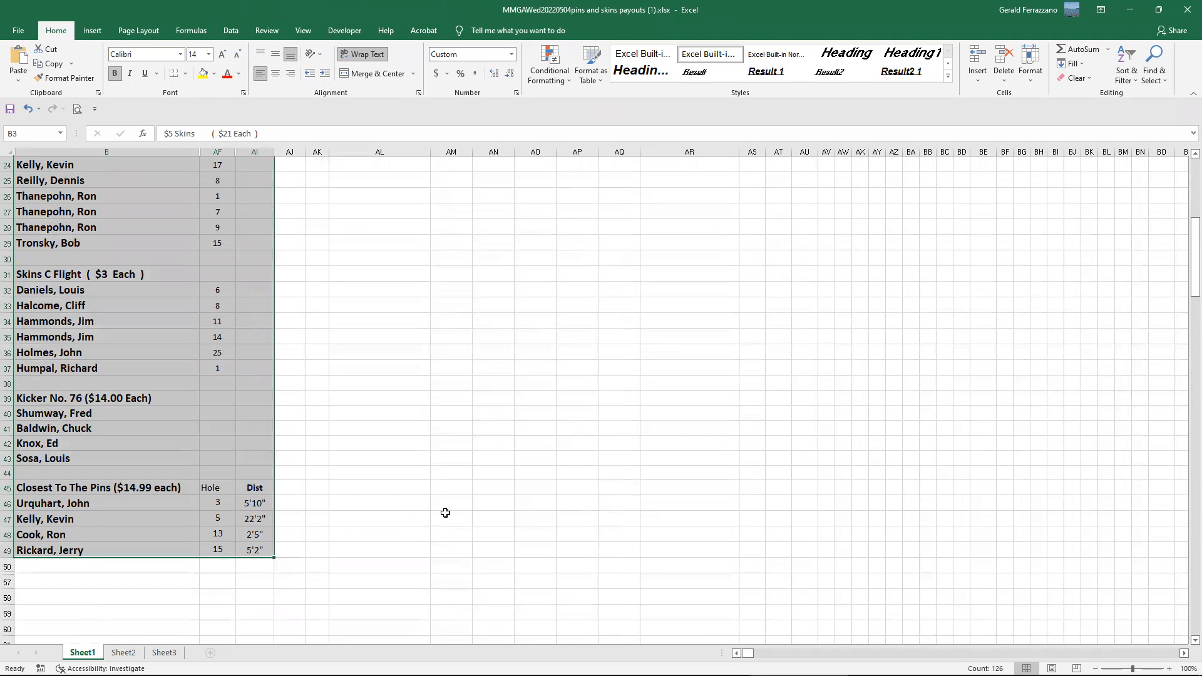
pyautogui.scroll(7, 445, 513)
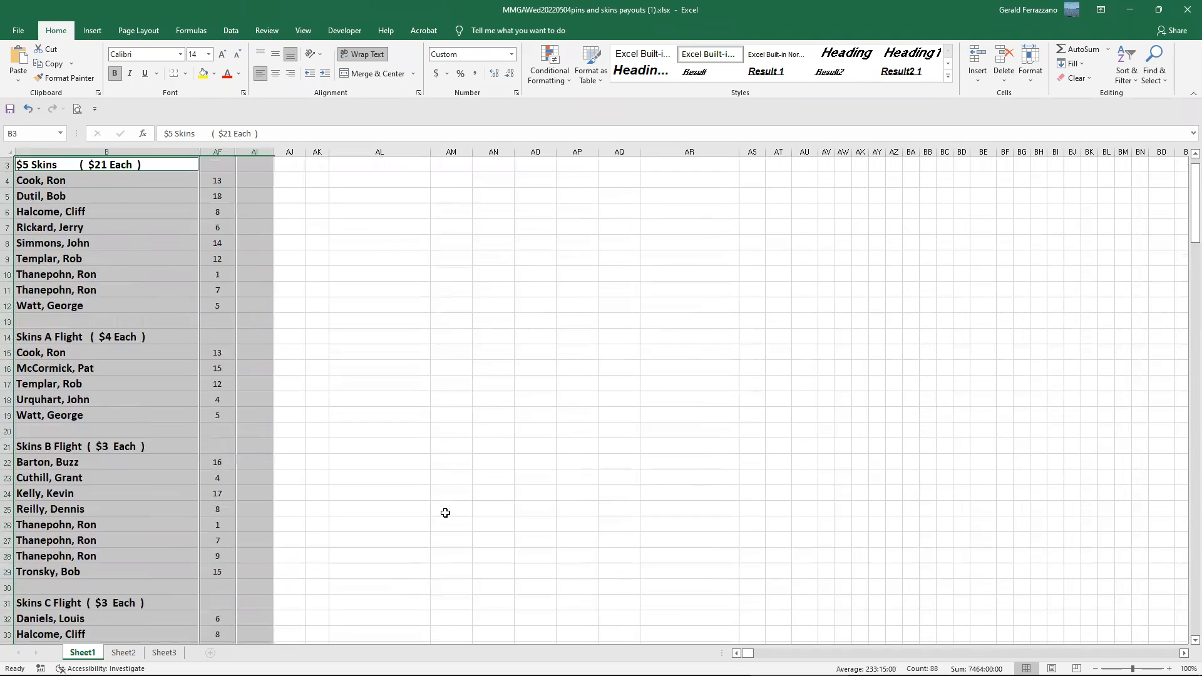
pyautogui.rightClick(141, 288)
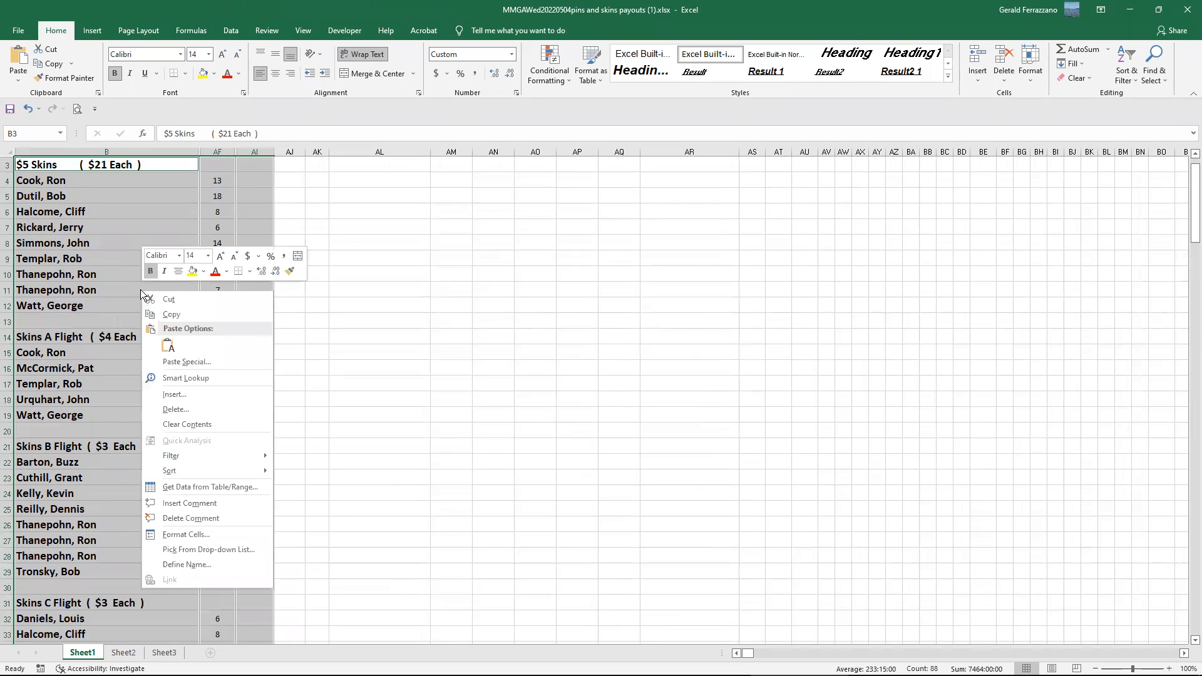
pyautogui.click(169, 314)
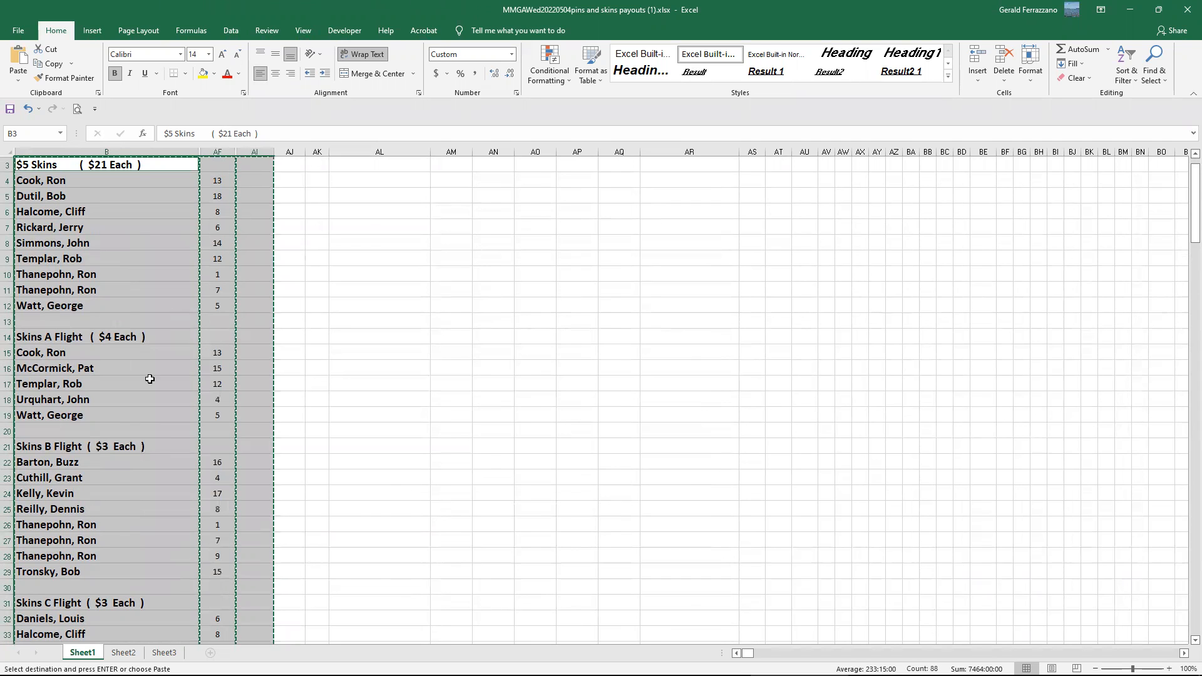
pyautogui.click(123, 652)
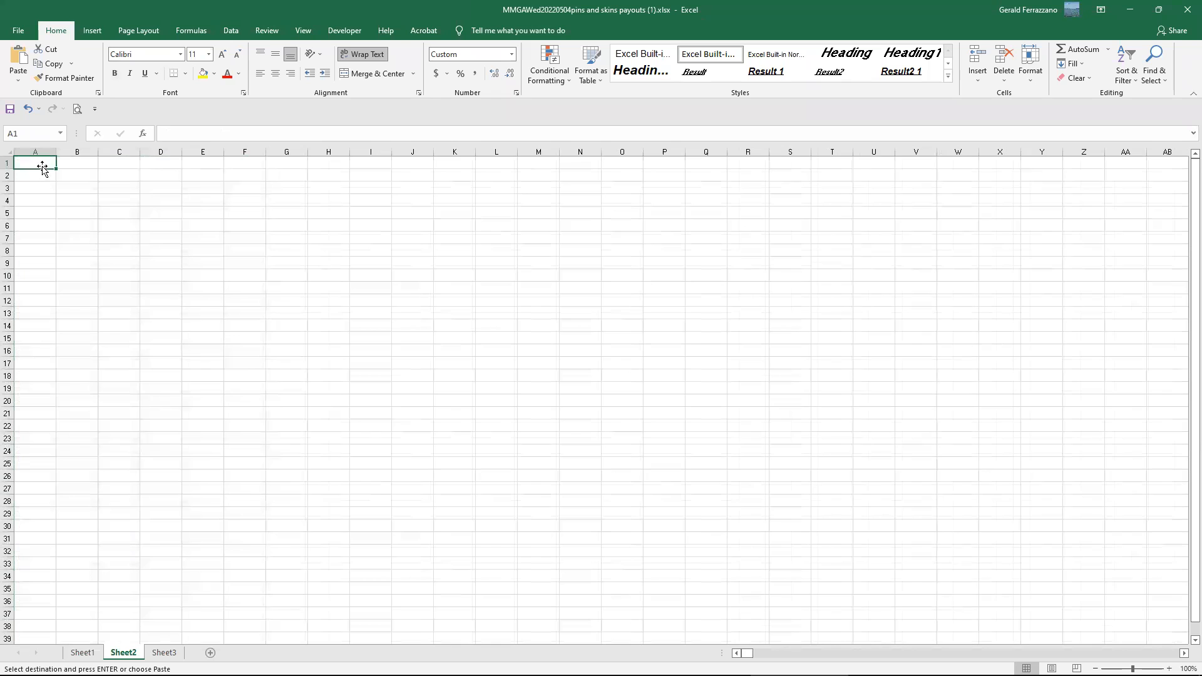
pyautogui.rightClick(43, 166)
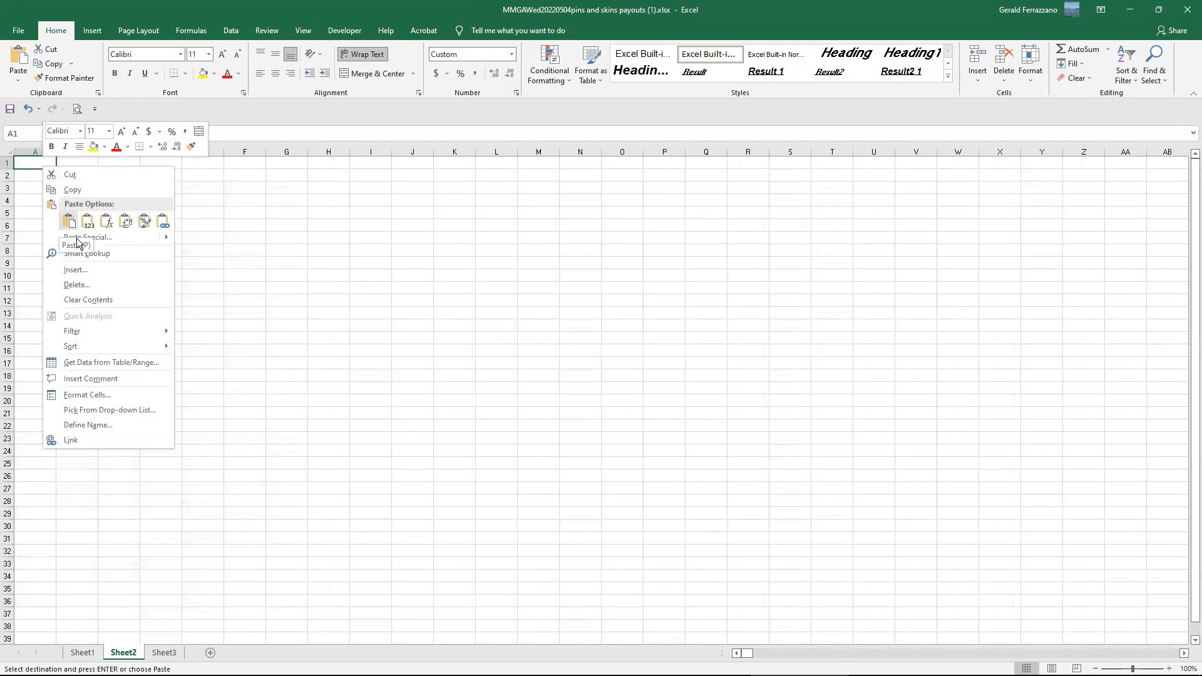
pyautogui.click(68, 220)
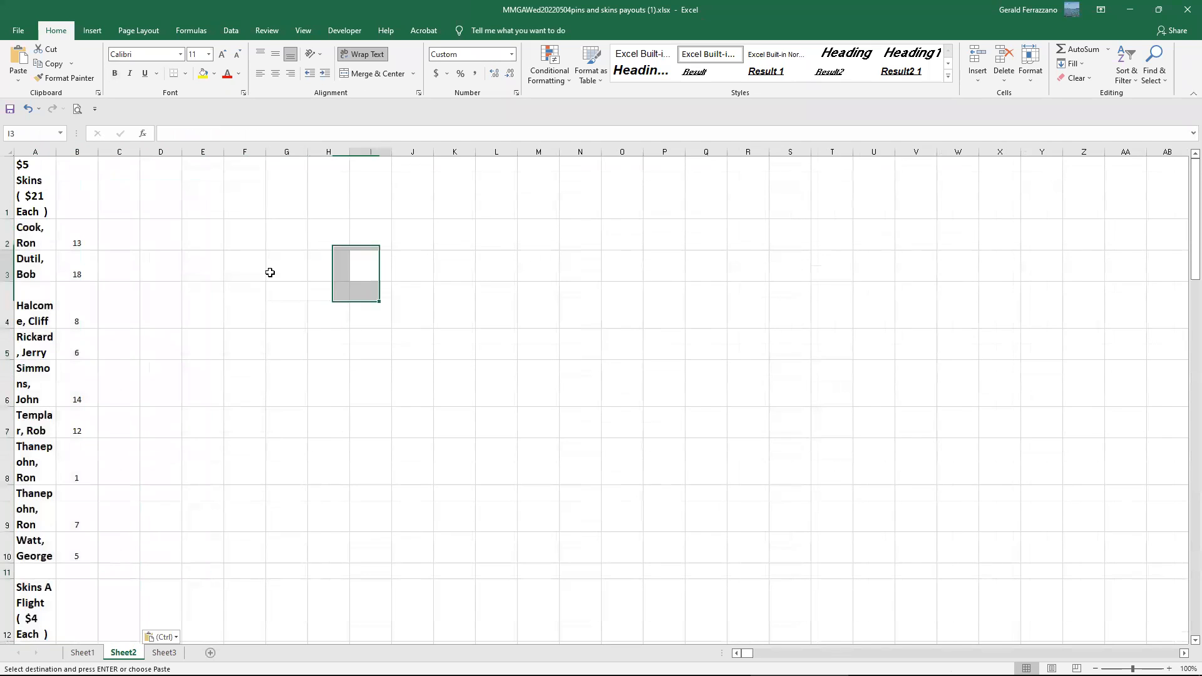
# Set the row height of all pasted rows on Sheet2, 1 to 47, to 18.
pyautogui.moveTo(7, 187); pyautogui.dragTo(7, 626)
pyautogui.scroll(-1, 7, 563)
pyautogui.rightClick(10, 324)
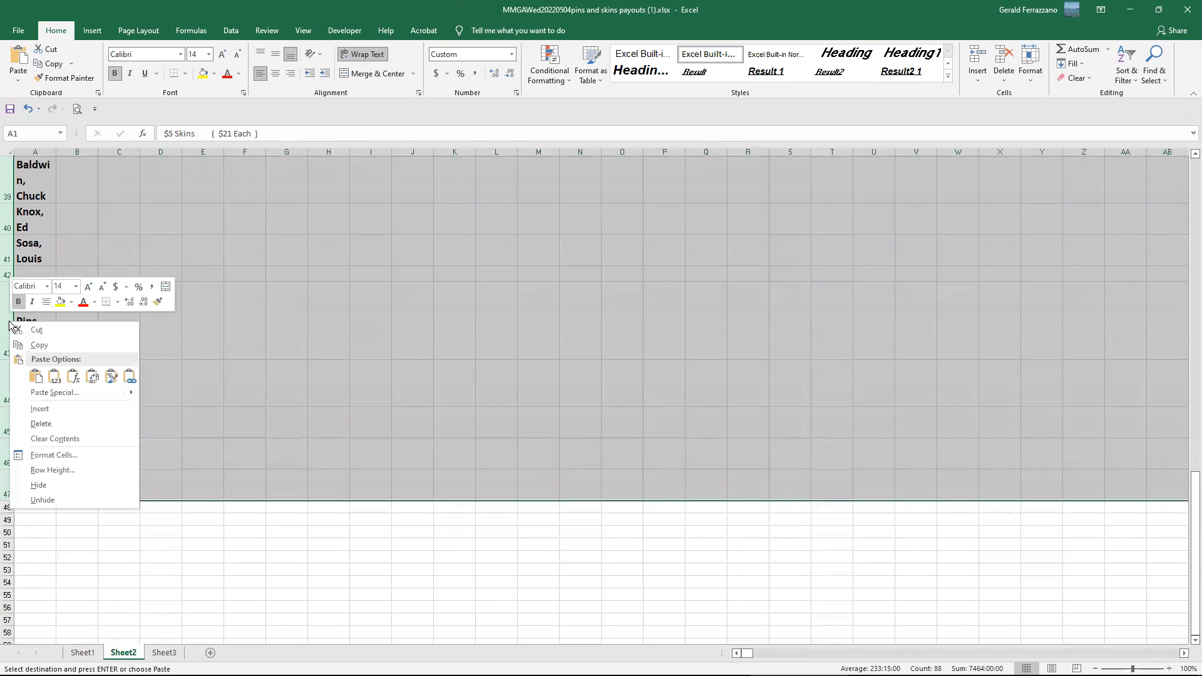
pyautogui.click(73, 474)
pyautogui.write('18')
pyautogui.click(56, 504)
pyautogui.click(288, 450)
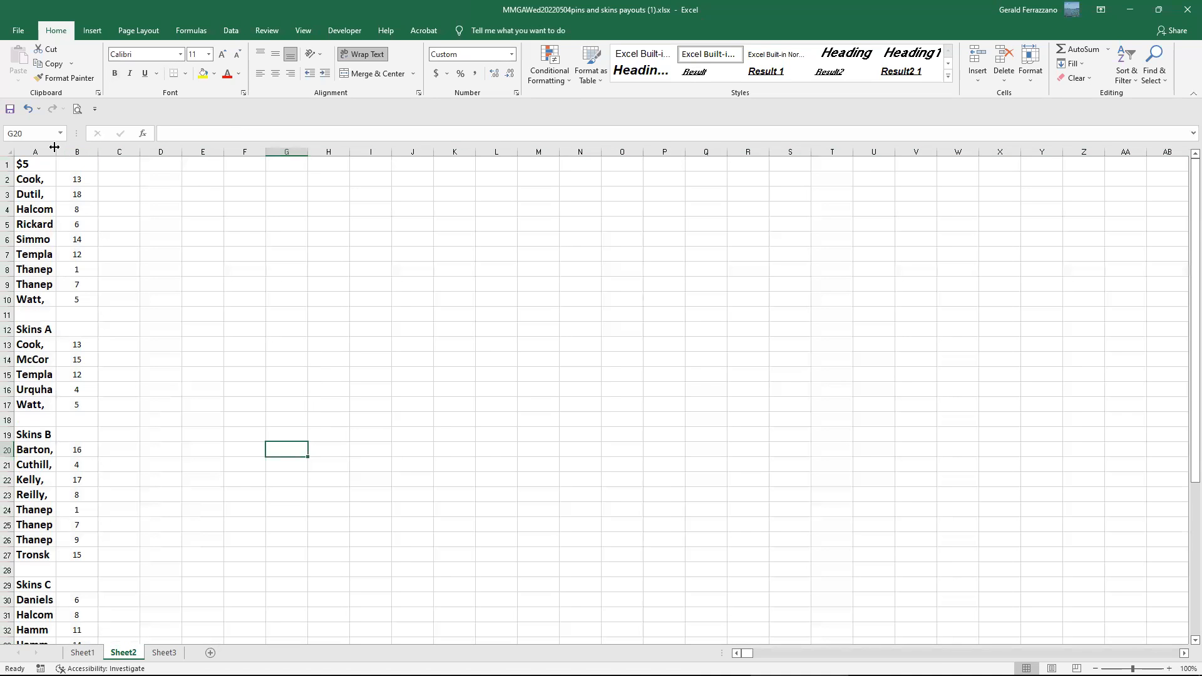
# Widen column A on Sheet2 so the player names fit on one line, and review the whole list.
pyautogui.moveTo(58, 149); pyautogui.dragTo(163, 148)
pyautogui.scroll(-8, 189, 493)
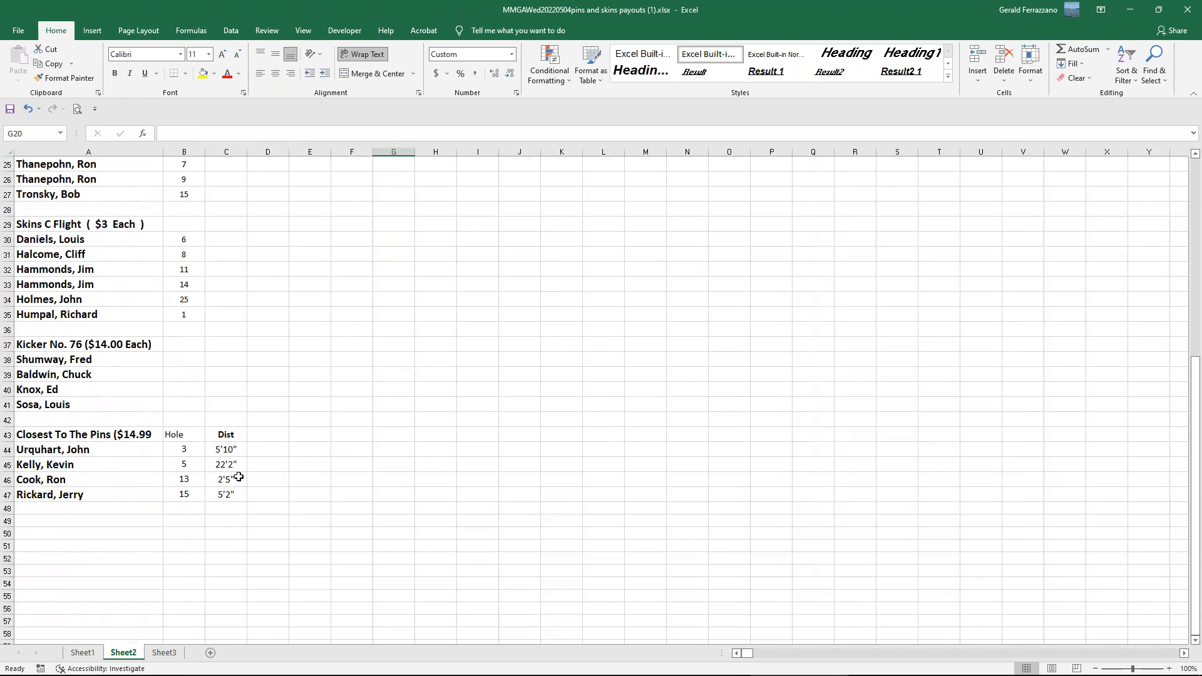
pyautogui.scroll(8, 413, 407)
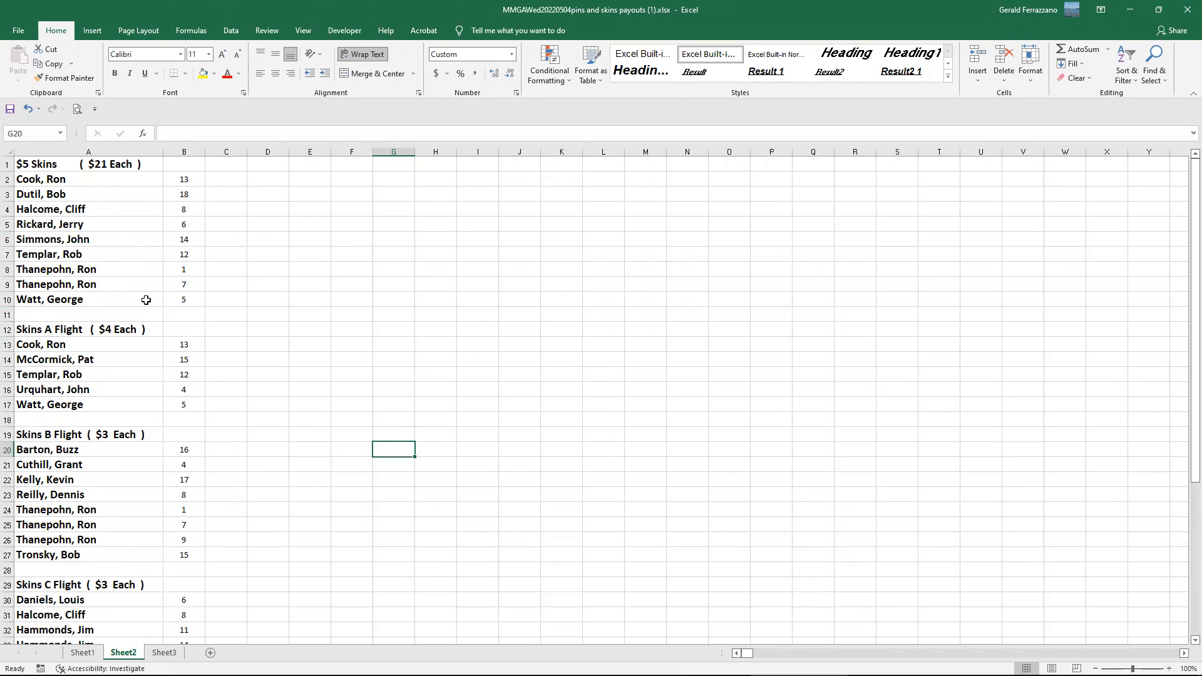
# Save the workbook in the C: temp folder as "MMGAWed20220504pins and skins payouts .xlsx", dropping the "(1)" from the name.
pyautogui.click(19, 30)
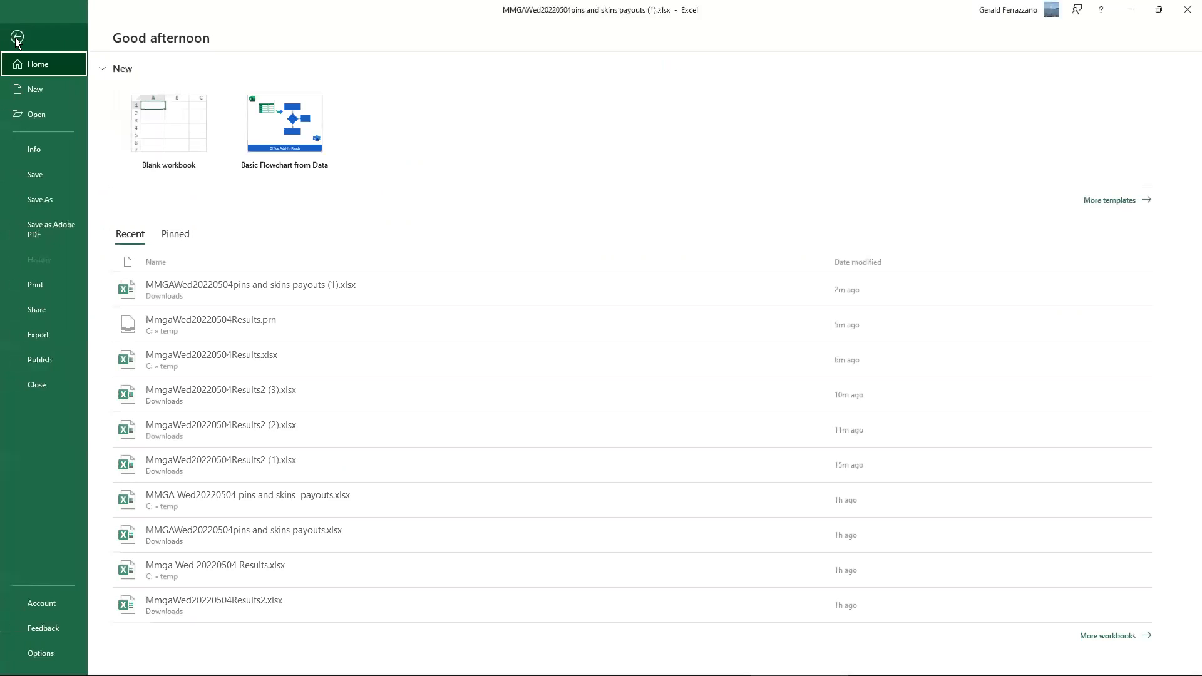
pyautogui.click(46, 200)
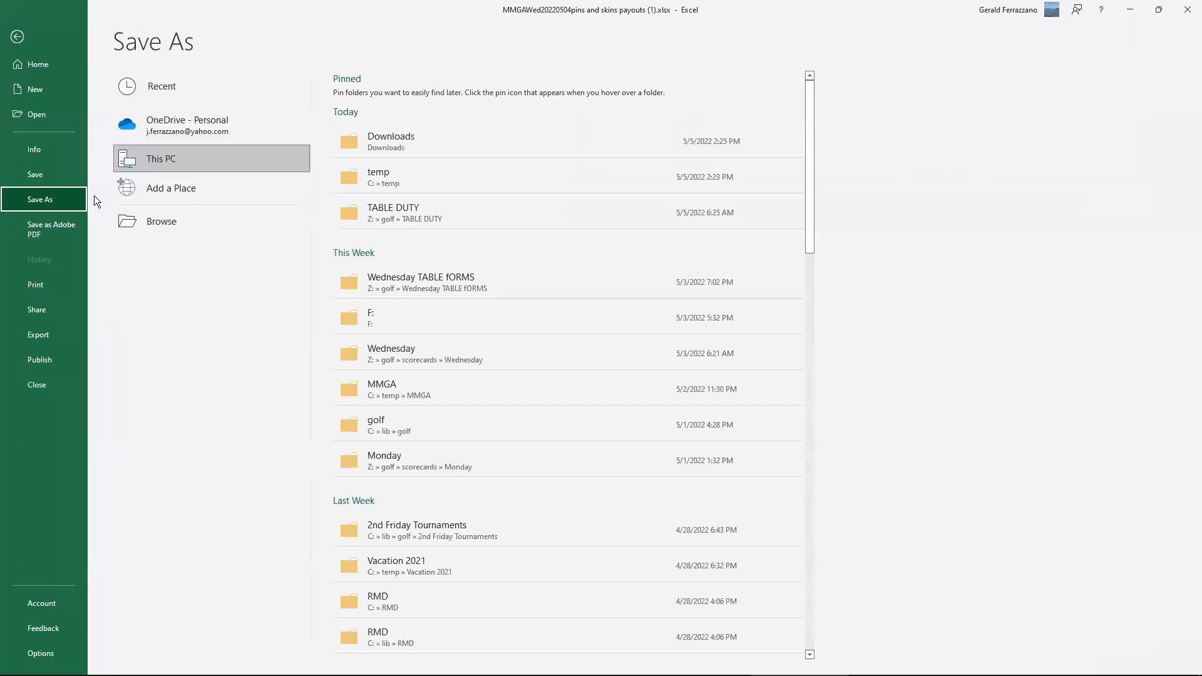
pyautogui.click(388, 178)
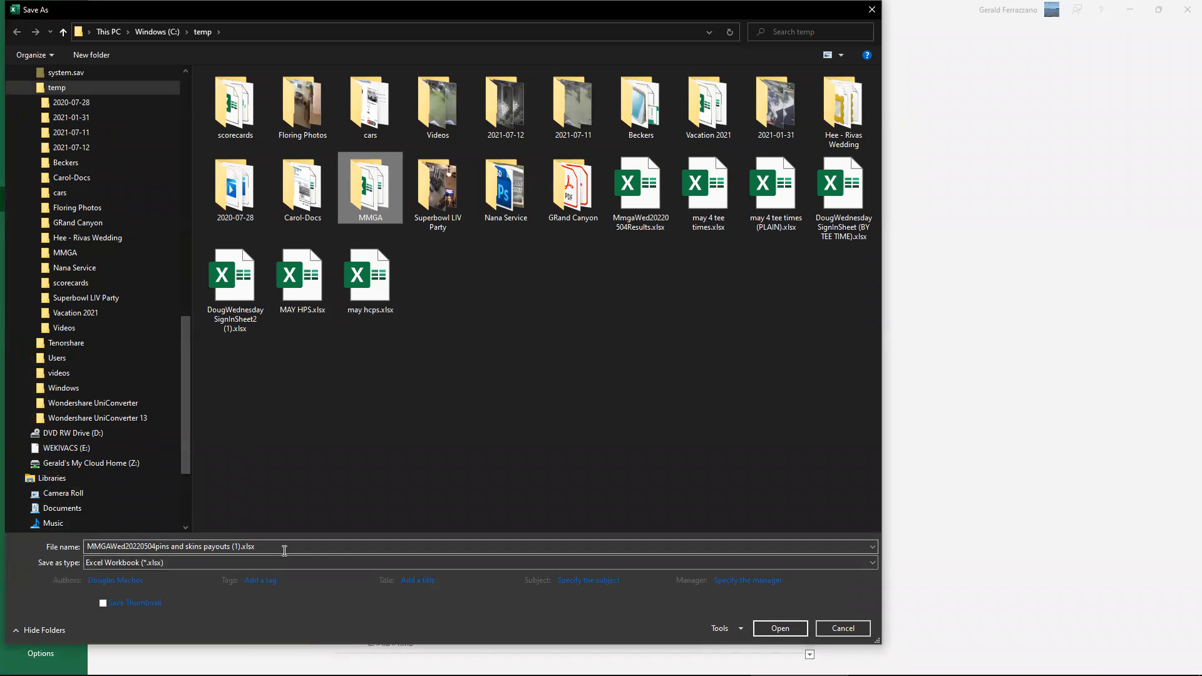
pyautogui.click(249, 546)
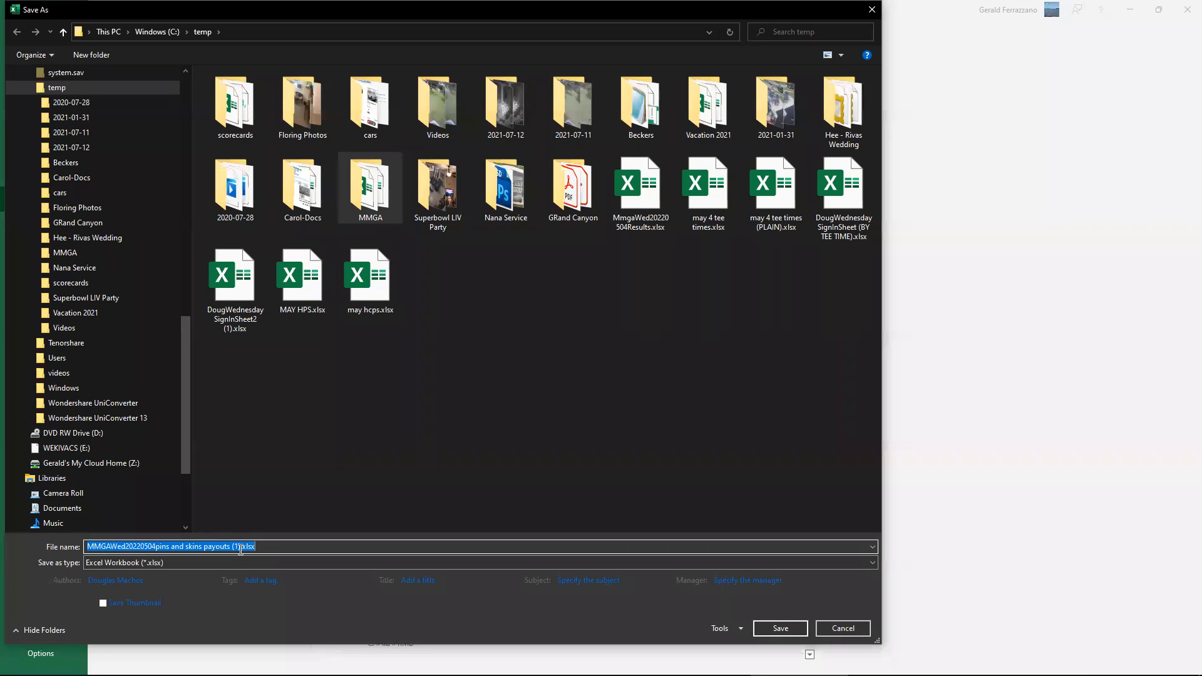
pyautogui.click(240, 546)
pyautogui.press('BackSpace')
pyautogui.press('BackSpace')
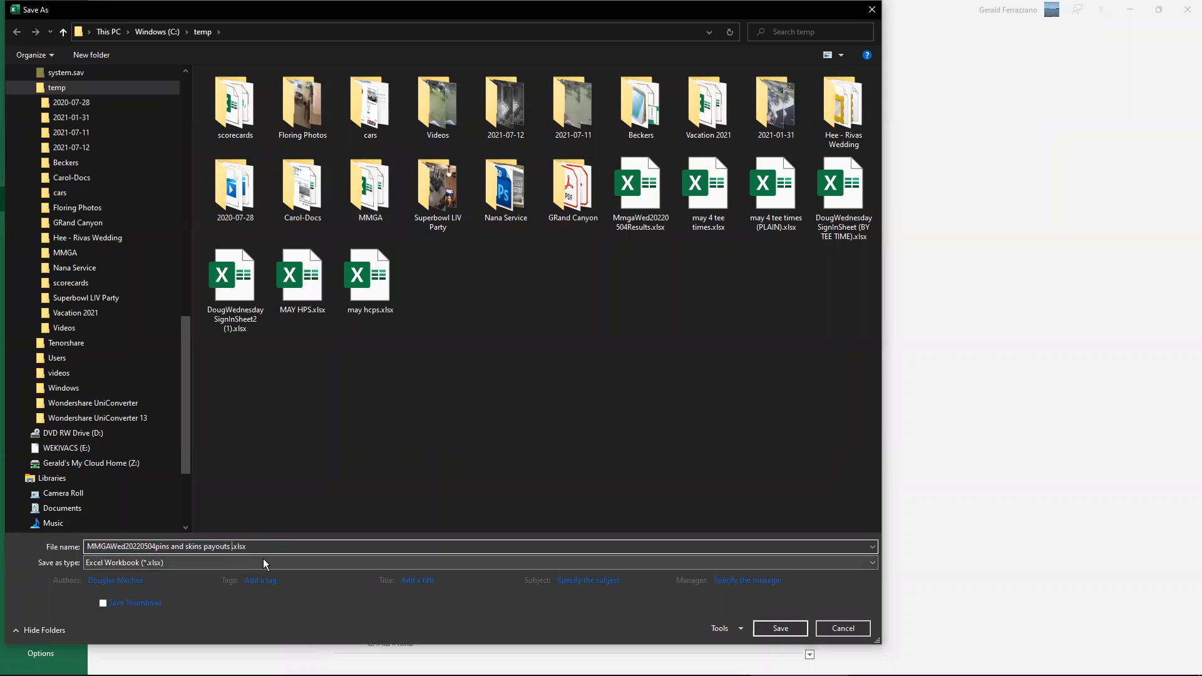
pyautogui.click(783, 628)
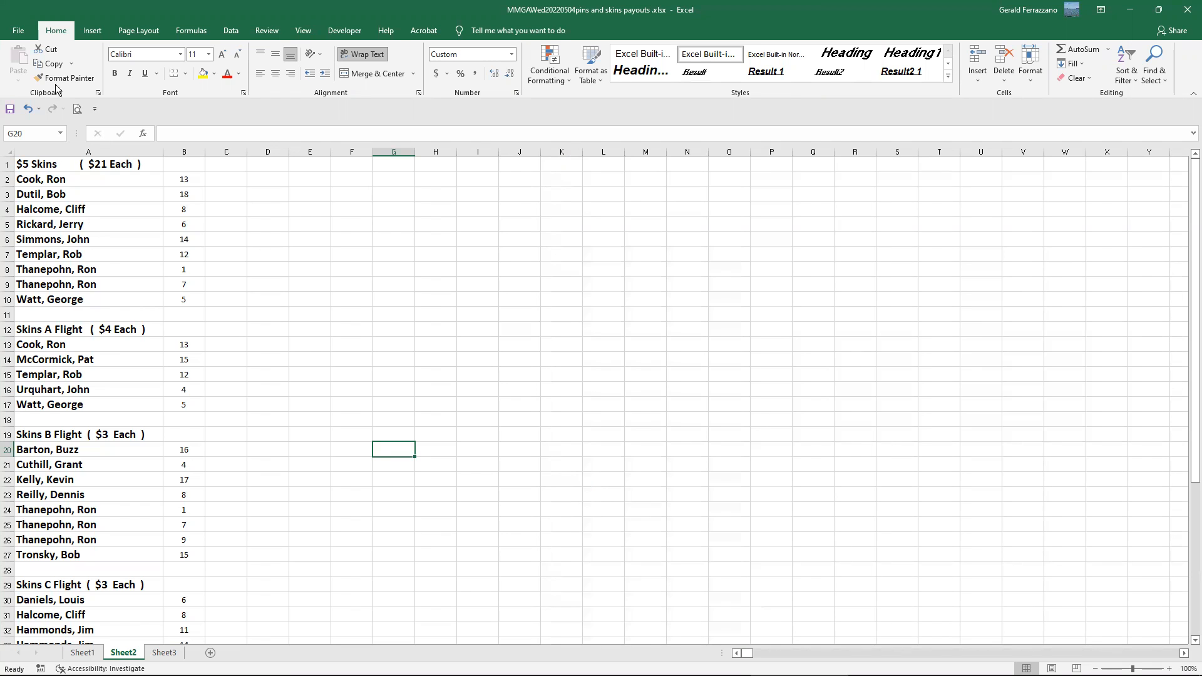
# Save only the active sheet in the C: temp folder as Formatted Text (Space delimited), "MMGAWed20220504pins and skins payouts .prn".
pyautogui.click(20, 32)
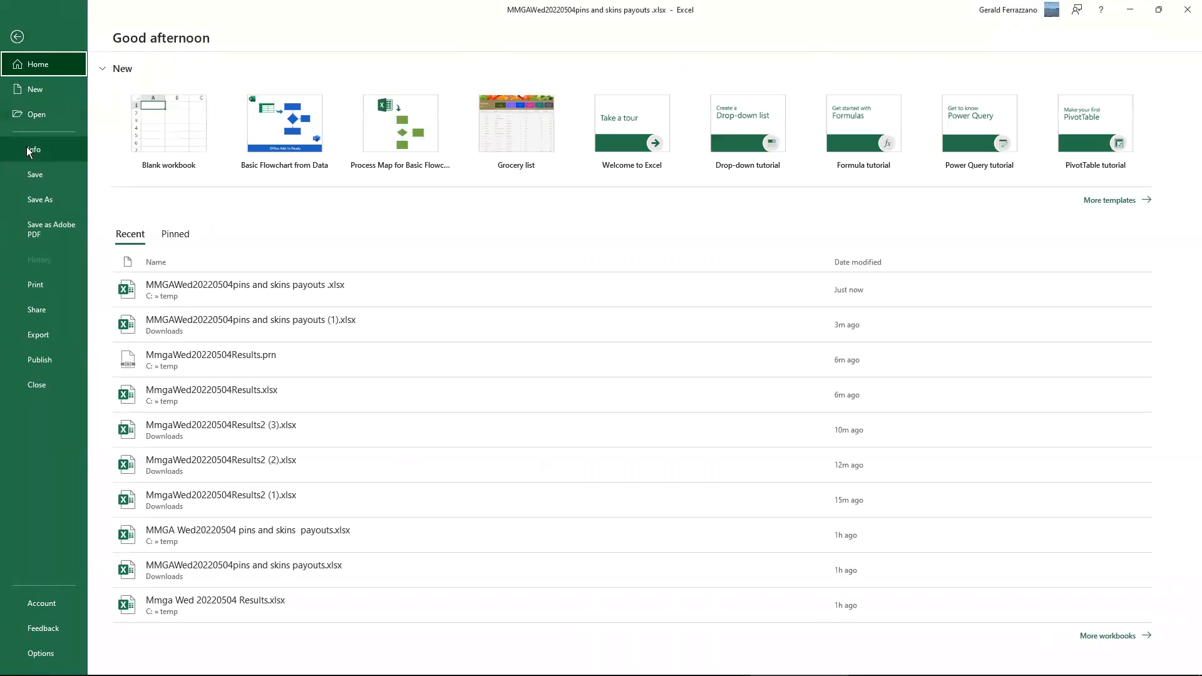
pyautogui.click(41, 200)
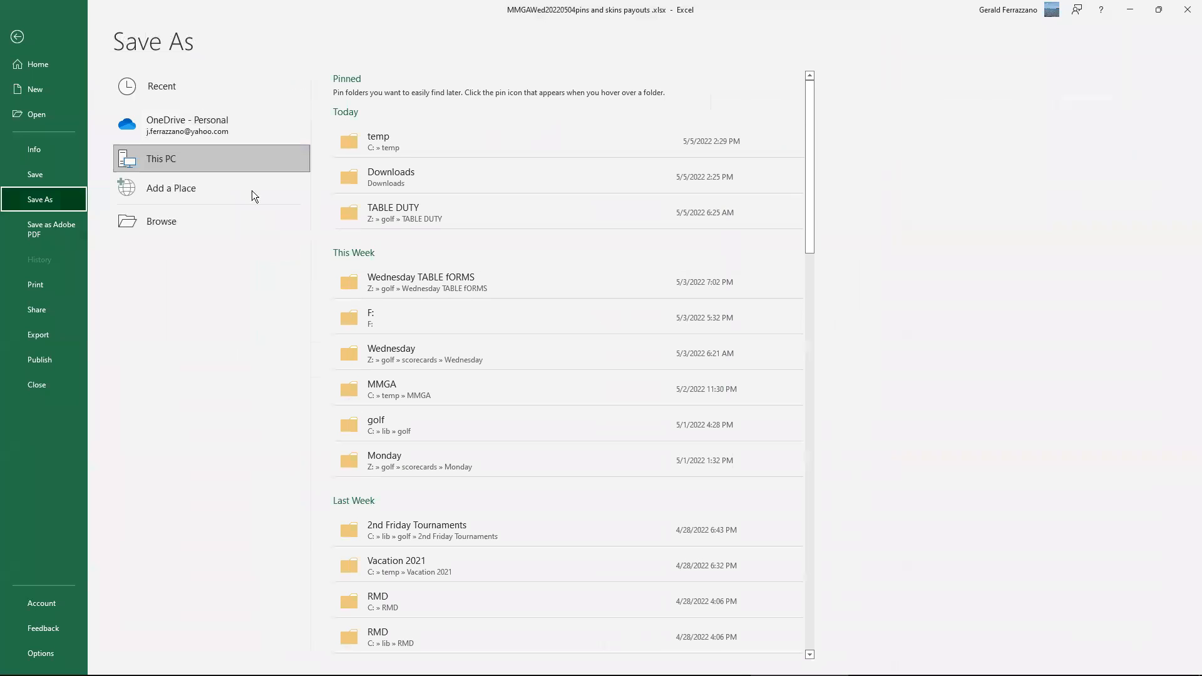
pyautogui.click(408, 140)
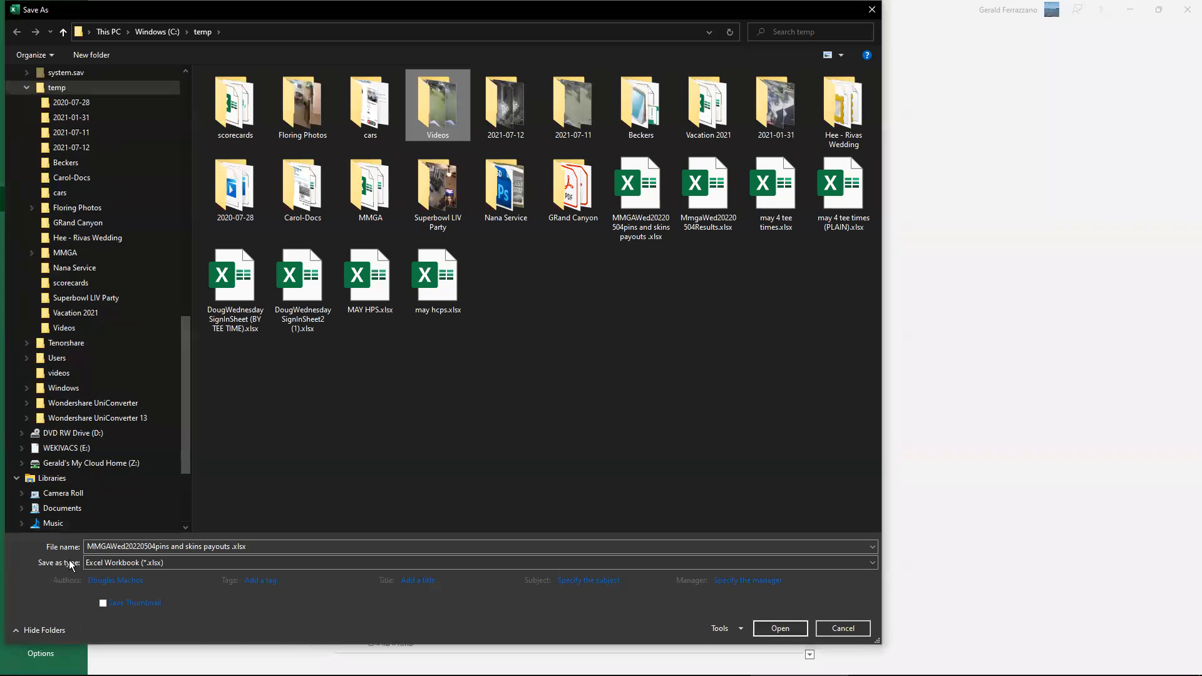
pyautogui.click(871, 562)
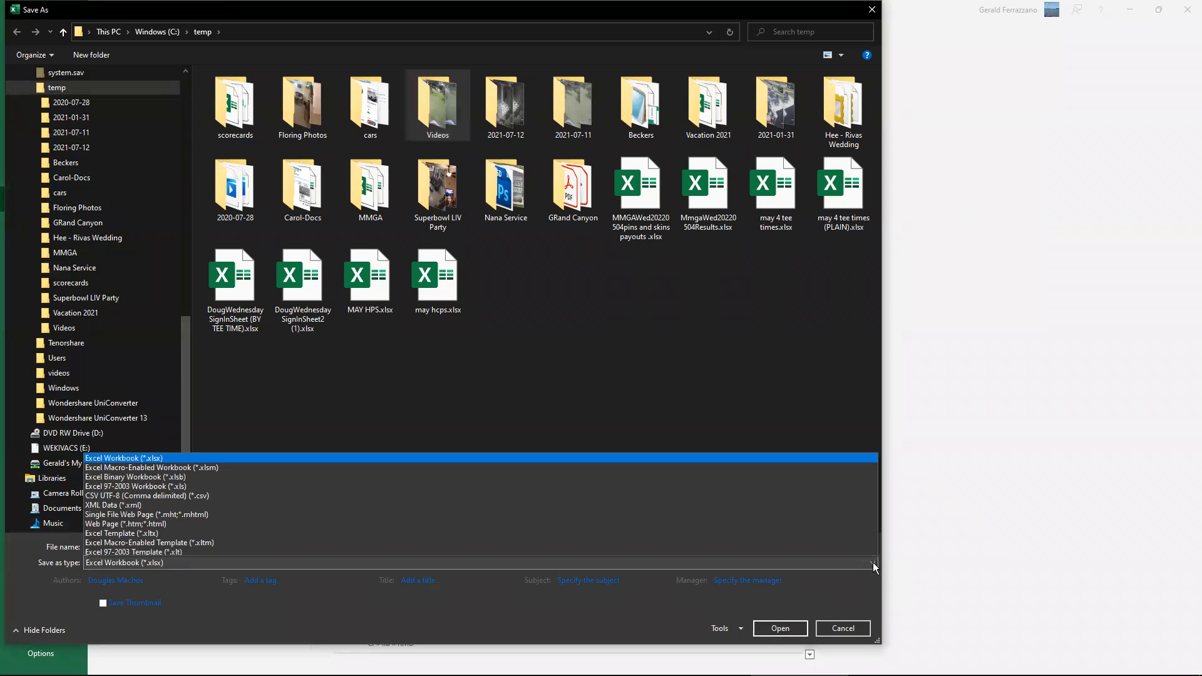
pyautogui.click(195, 438)
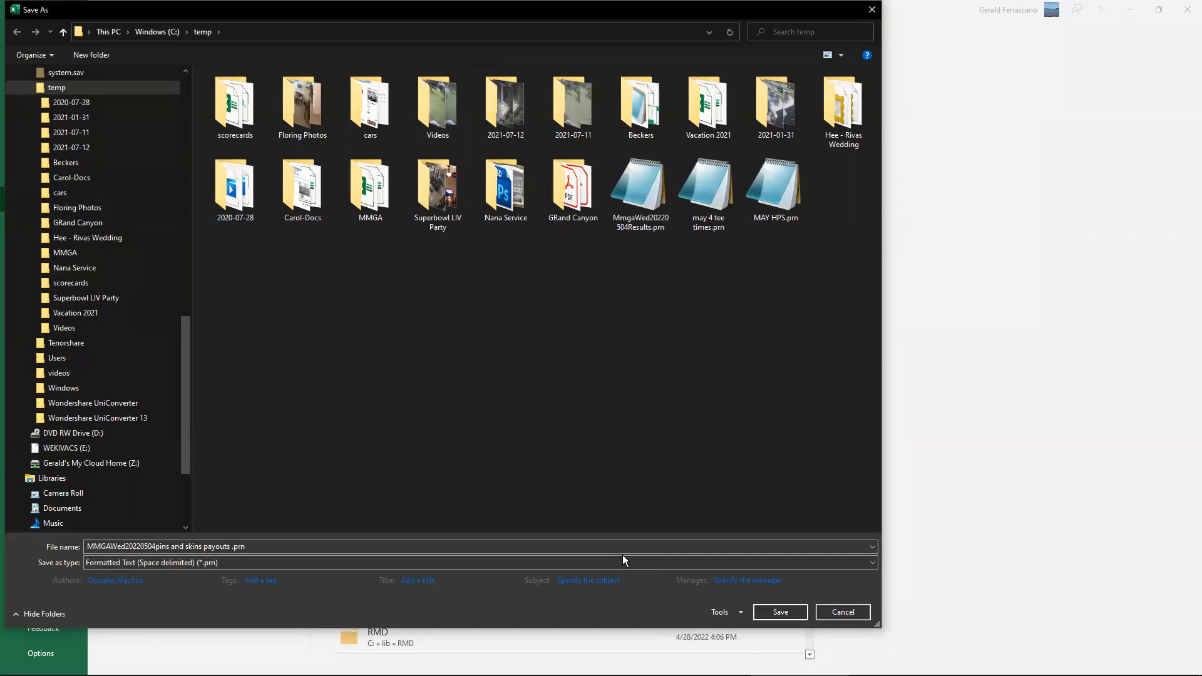
pyautogui.click(782, 613)
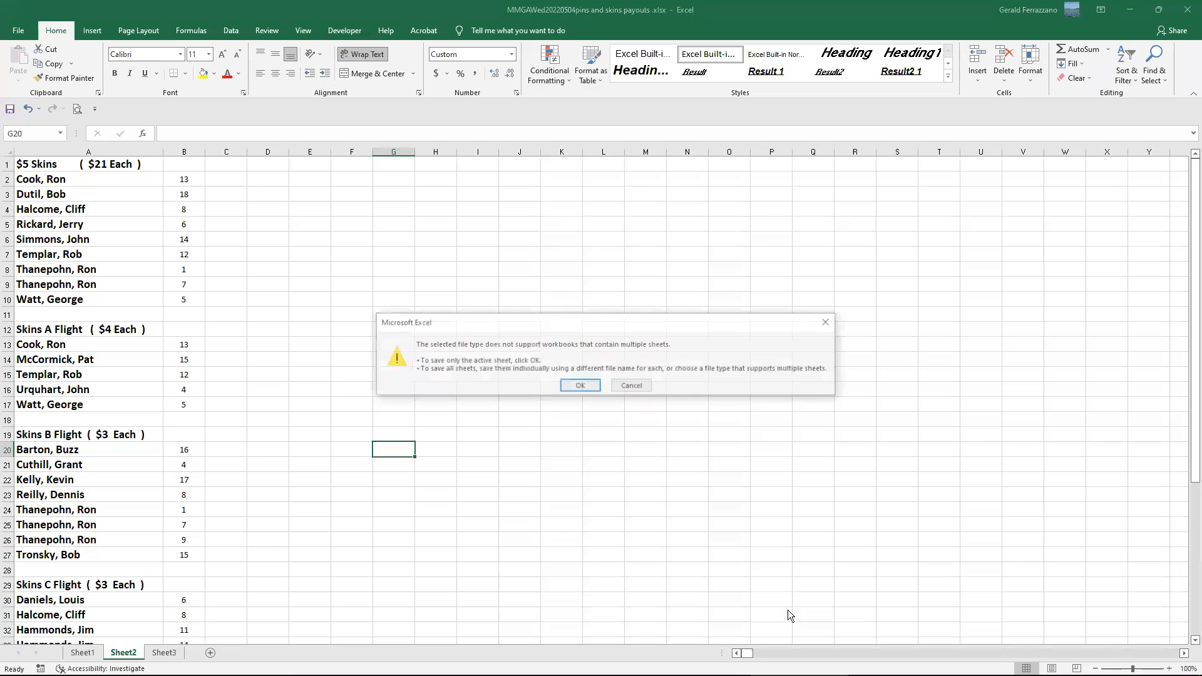
pyautogui.click(567, 388)
pyautogui.click(566, 384)
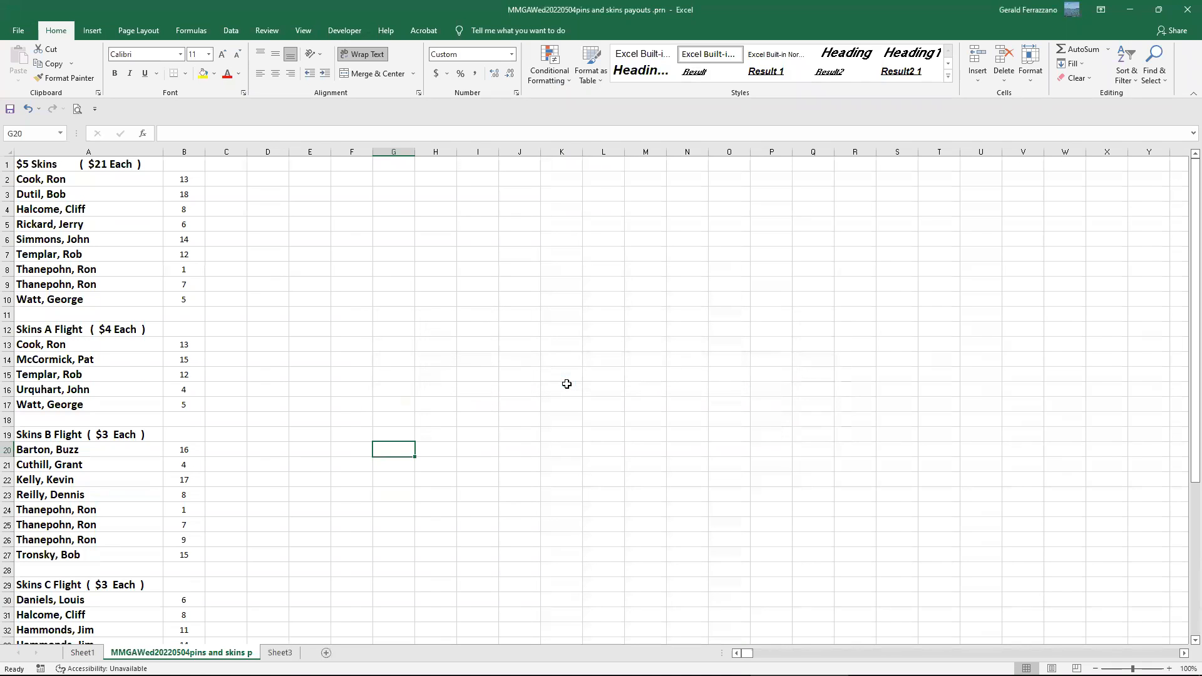
# Switch from Excel to File Explorer and open "MMGAWed20220504pins and skins payouts .prn" from C:\temp in a maximized Notepad window.
pyautogui.click(1130, 9)
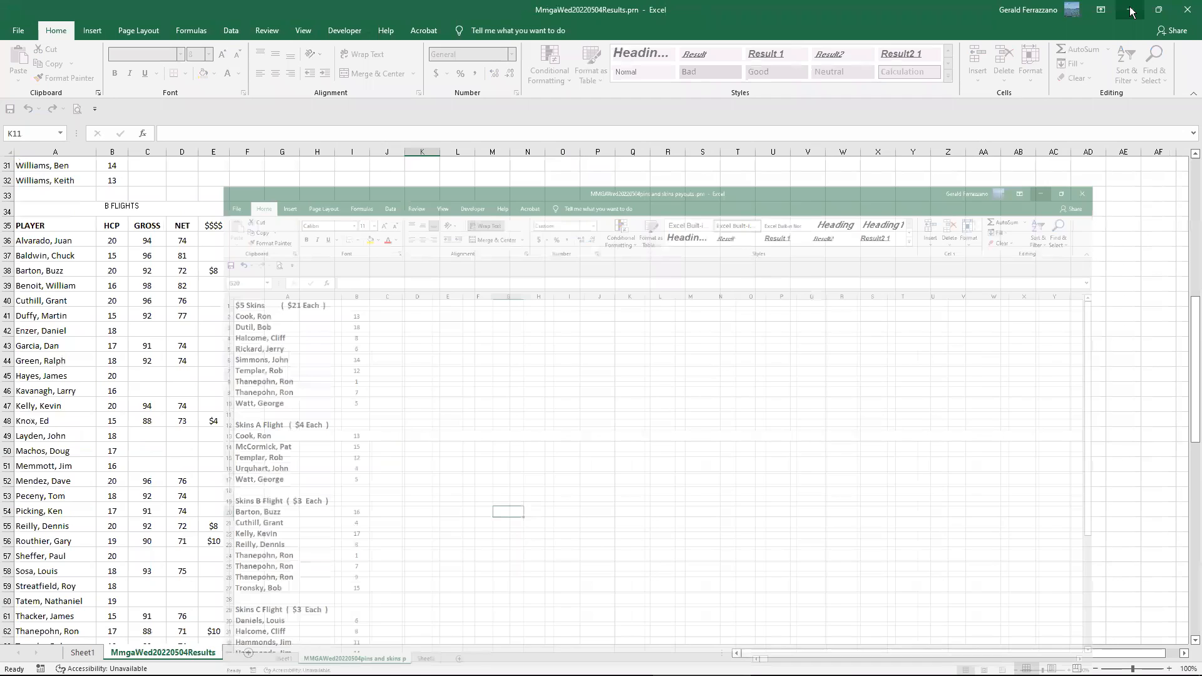
pyautogui.click(1130, 9)
pyautogui.click(1130, 9)
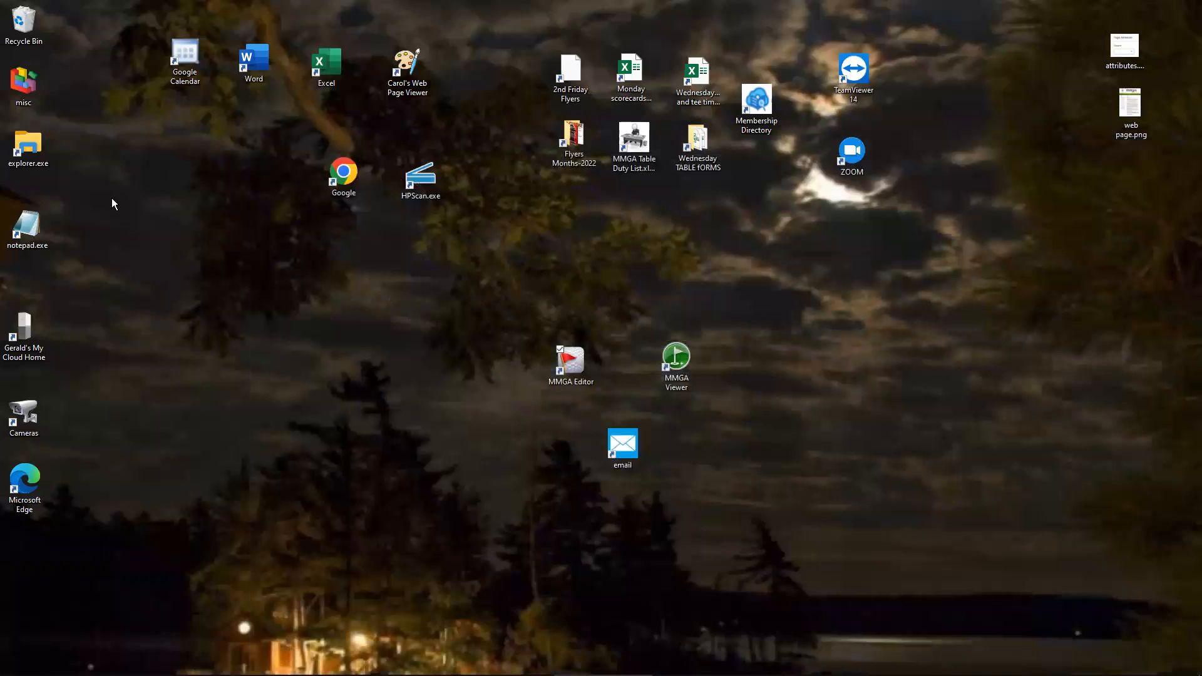
pyautogui.click(22, 139)
pyautogui.doubleClick(31, 147)
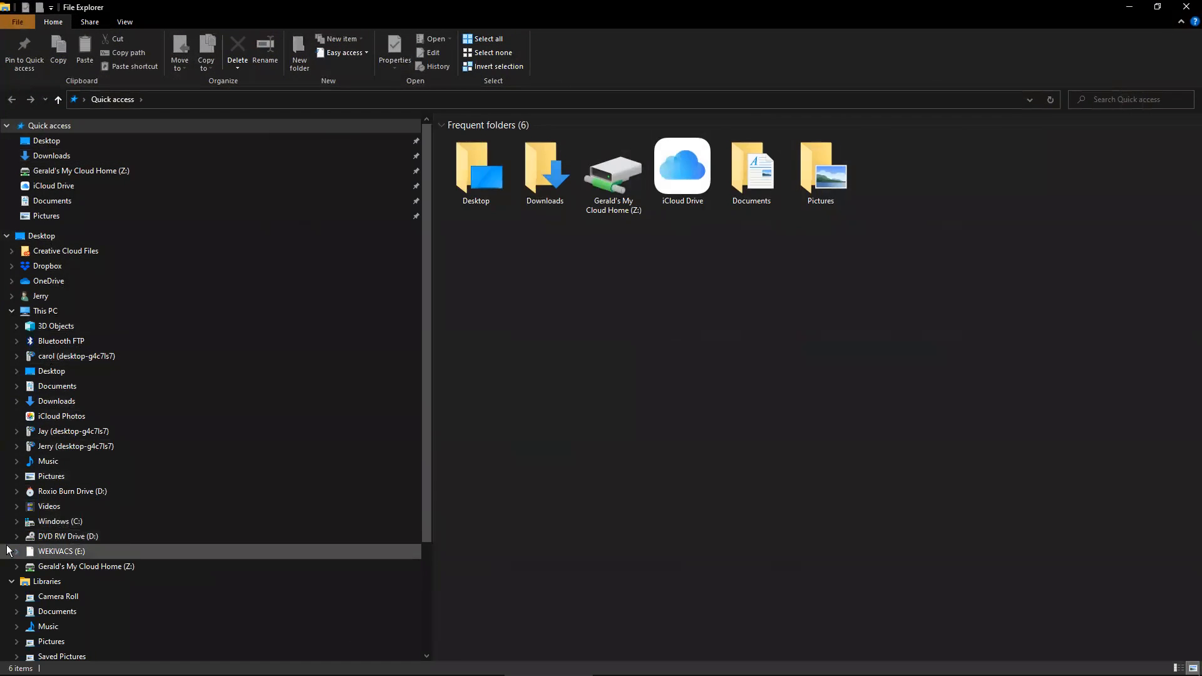
pyautogui.click(17, 521)
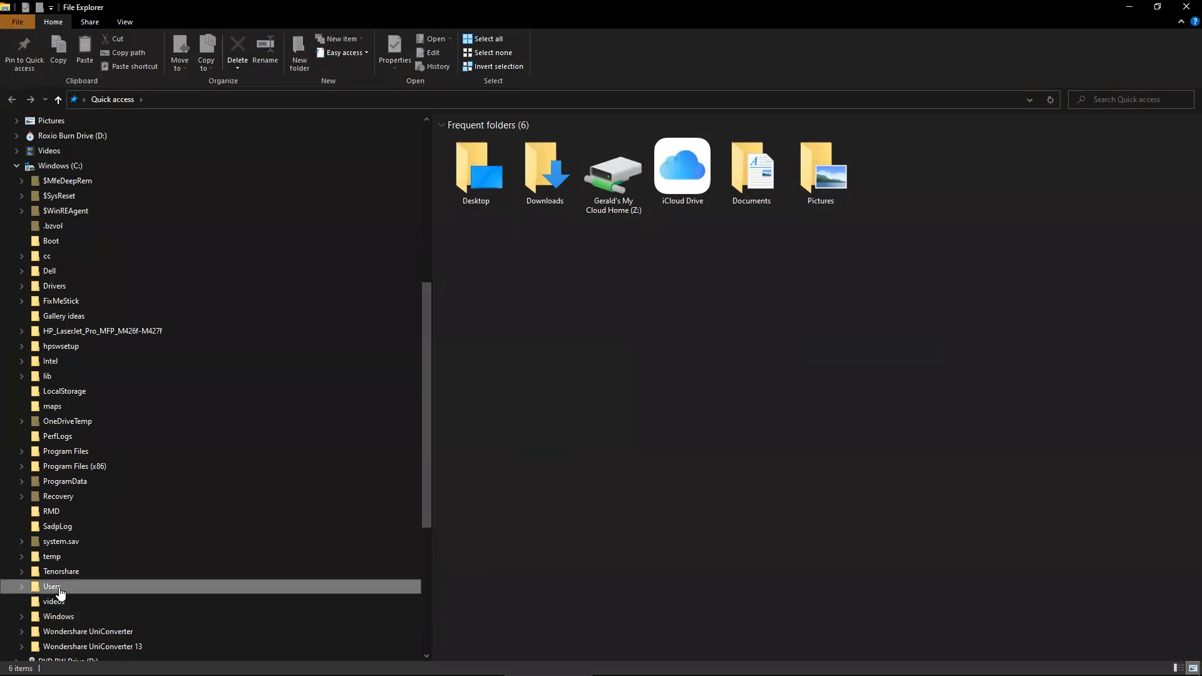
pyautogui.click(60, 588)
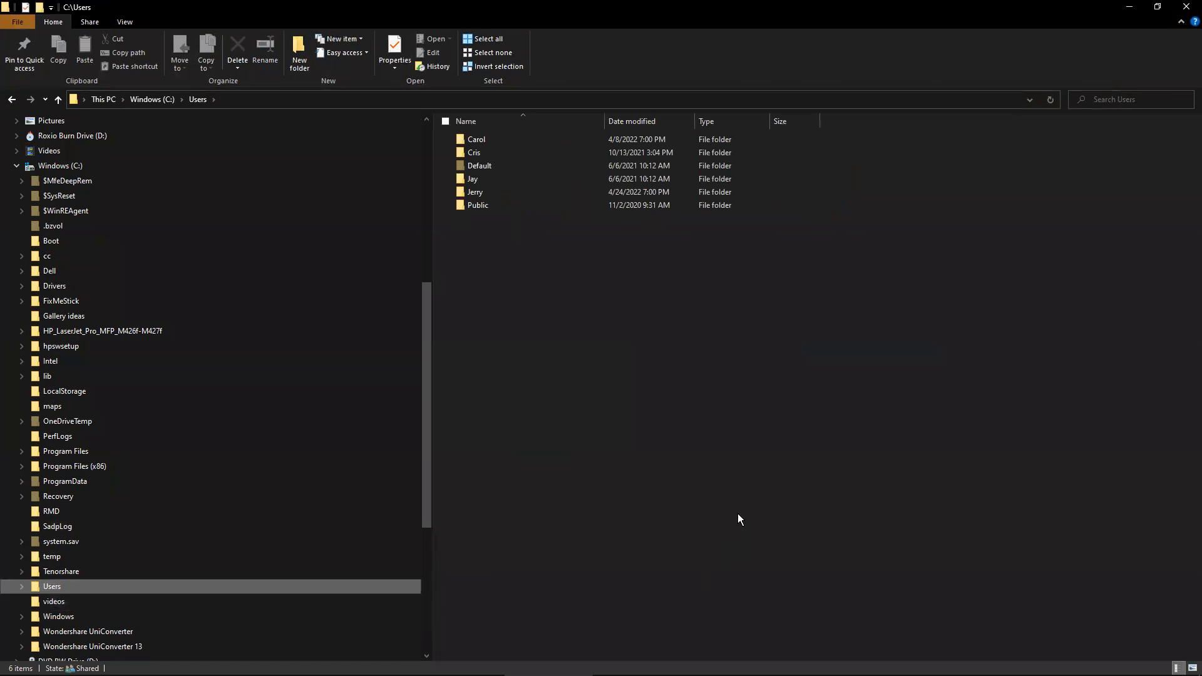
pyautogui.click(52, 558)
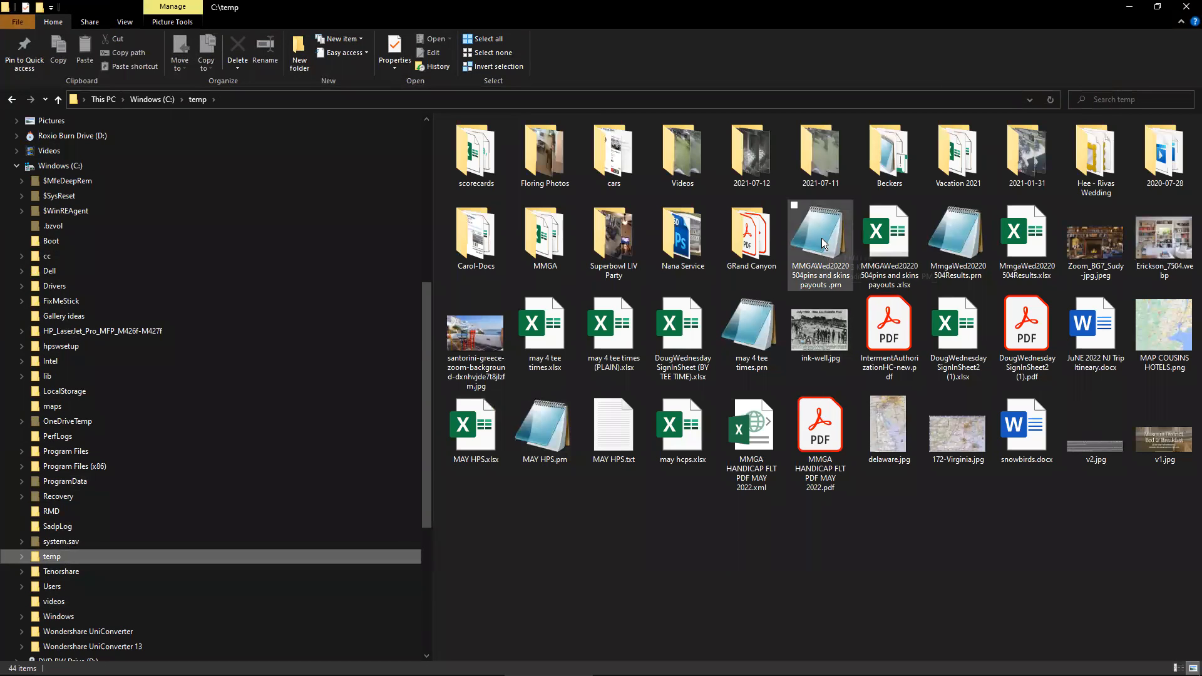
pyautogui.doubleClick(824, 262)
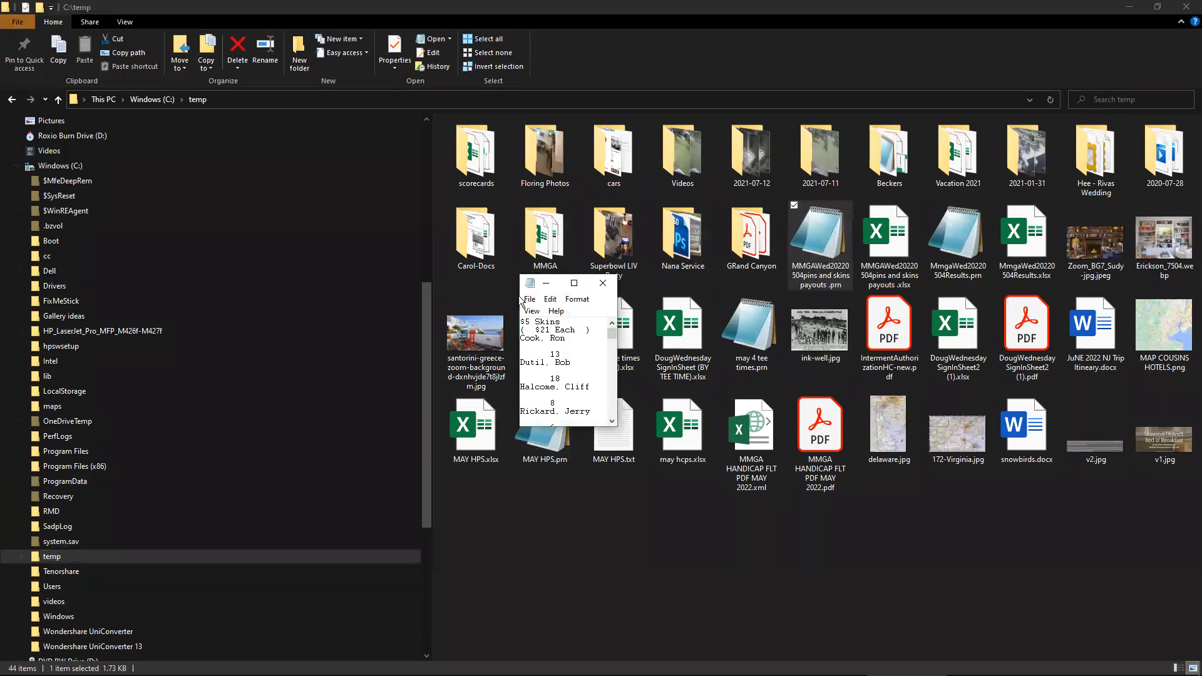
pyautogui.click(574, 283)
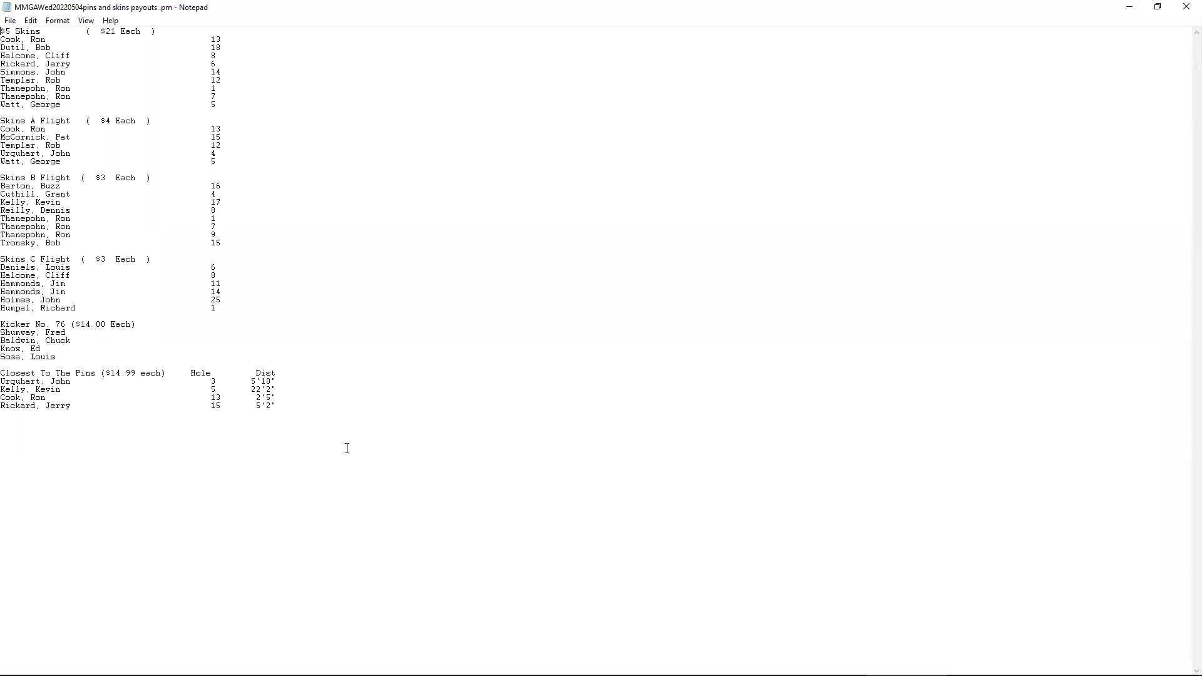
# Cut the Kicker No. 76 and Closest To The Pins sections out of the text file.
pyautogui.moveTo(4, 325); pyautogui.dragTo(288, 411)
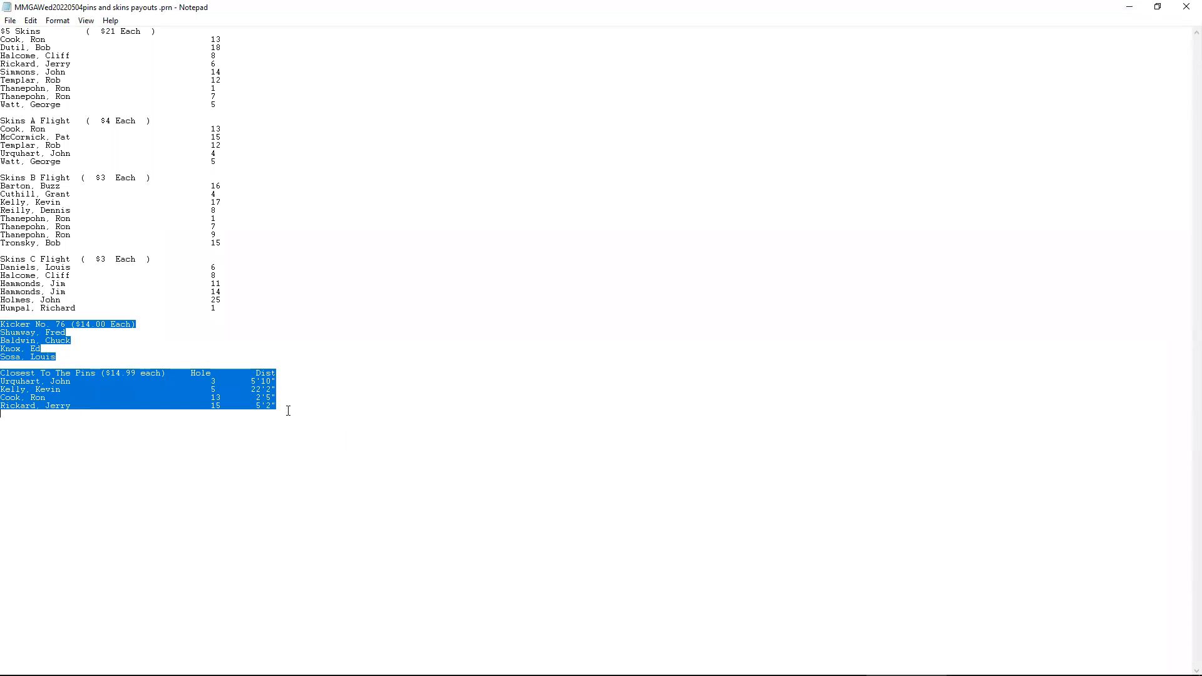
pyautogui.rightClick(32, 342)
pyautogui.click(50, 365)
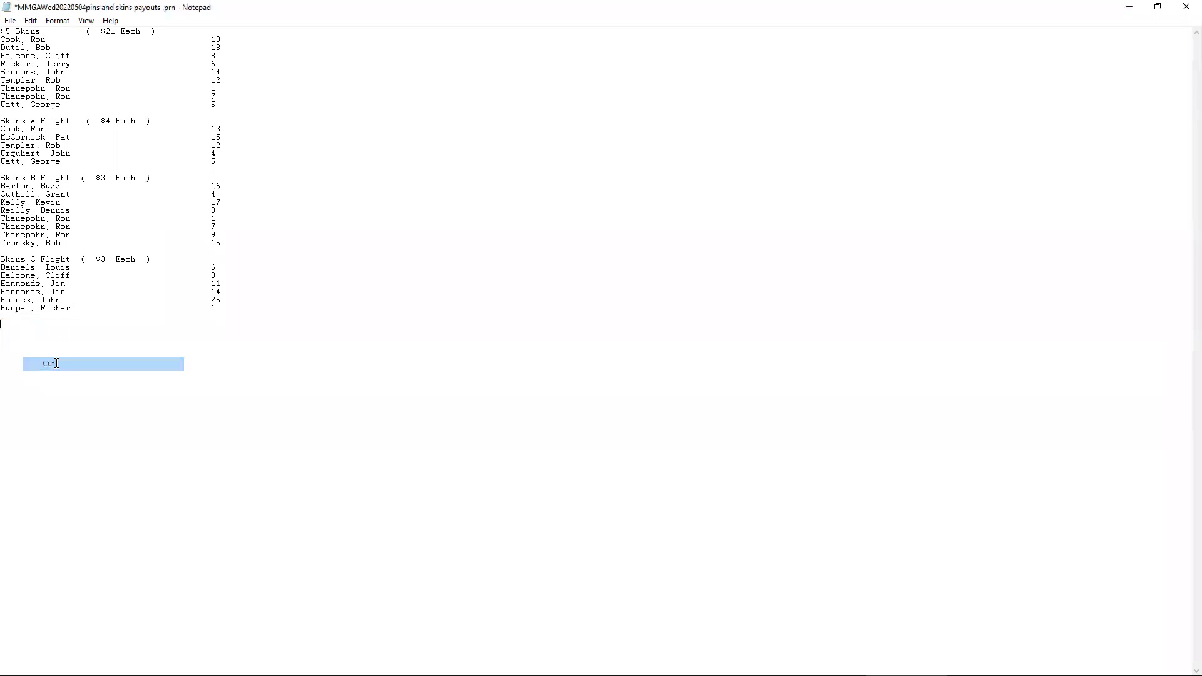
# Switch to the MMGA Editor site in WordPress, continue with the saved account, and close the unwanted flower shop page.
pyautogui.click(1131, 10)
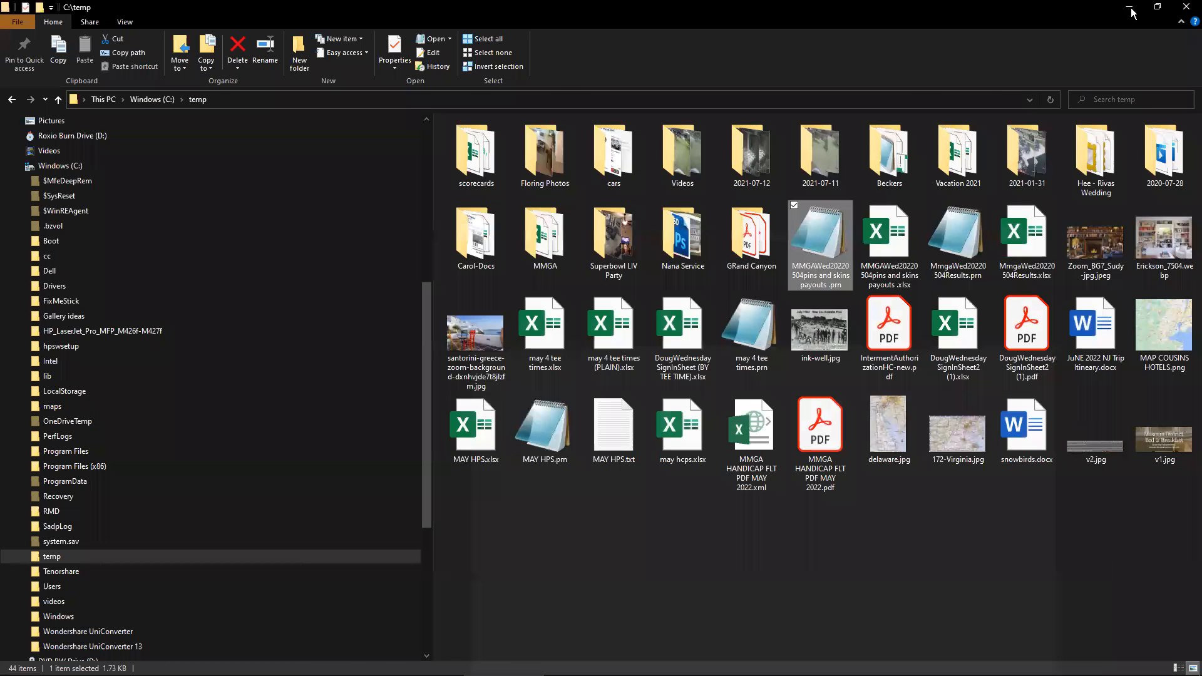
pyautogui.click(1132, 8)
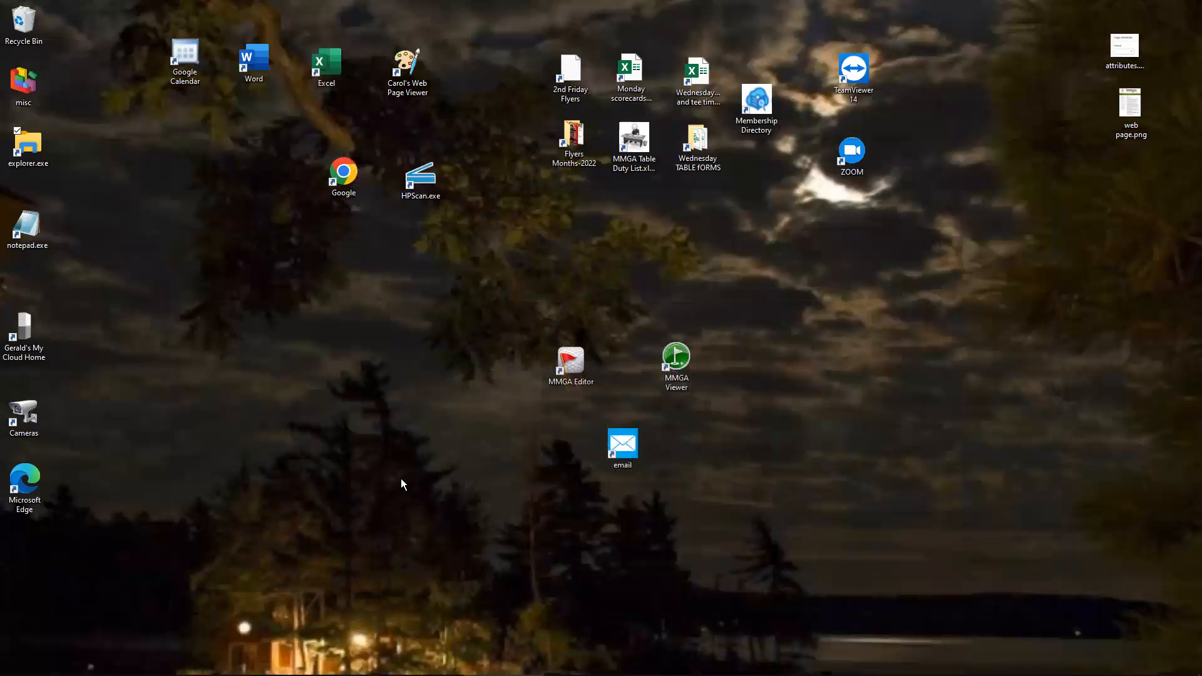
pyautogui.doubleClick(567, 357)
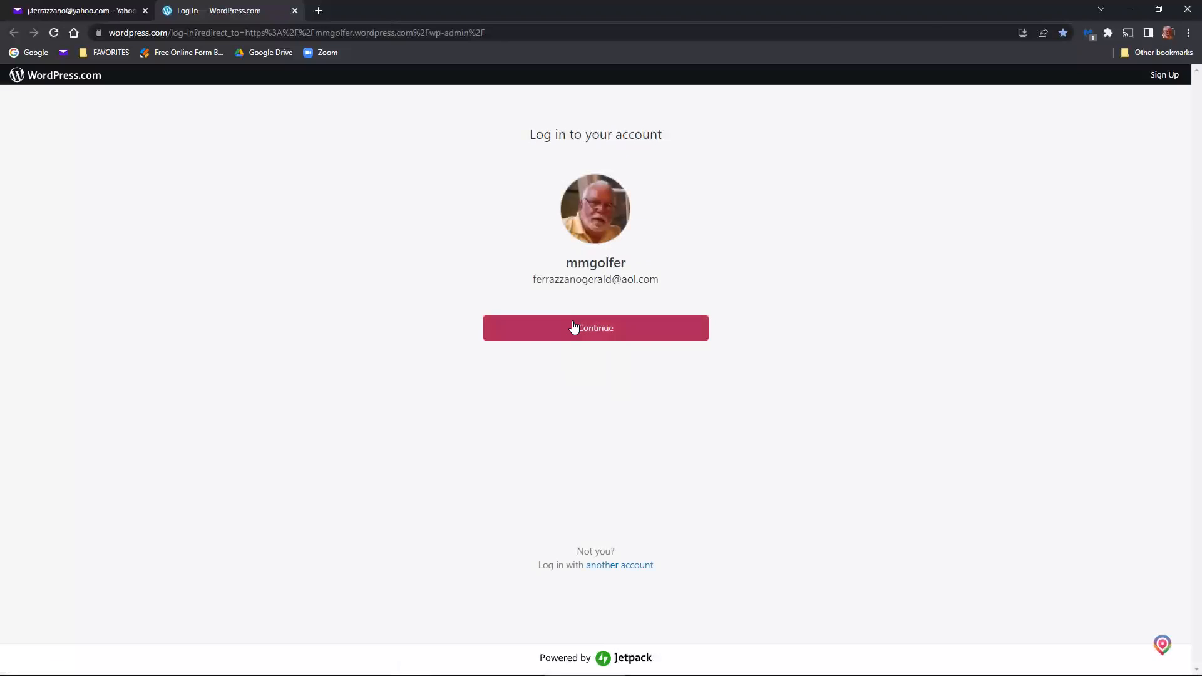
pyautogui.click(572, 323)
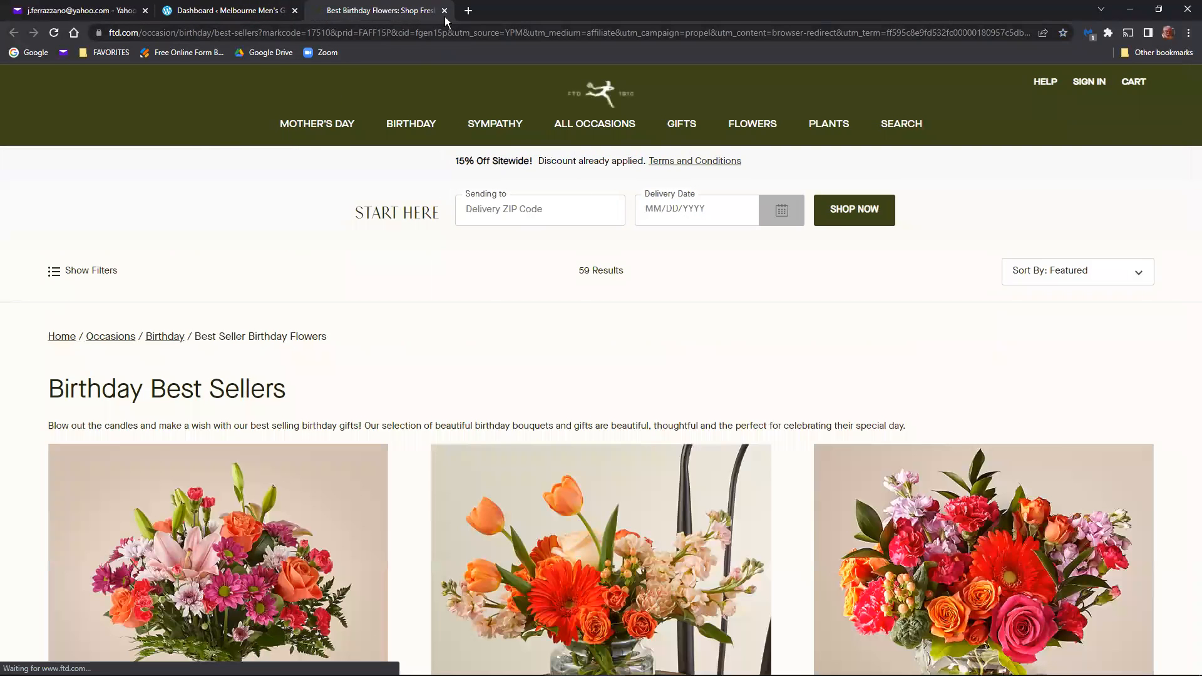
pyautogui.click(444, 10)
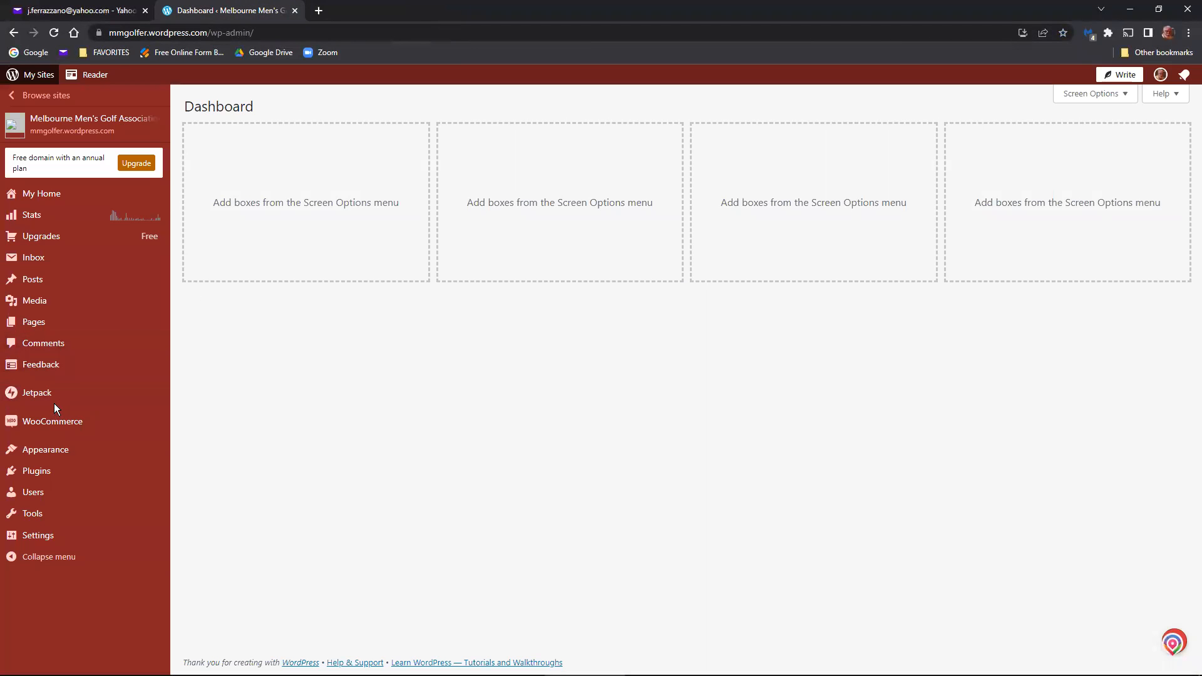
# Open the "April 27th. PINS & KICKERS" page in the Classic Editor.
pyautogui.click(133, 335)
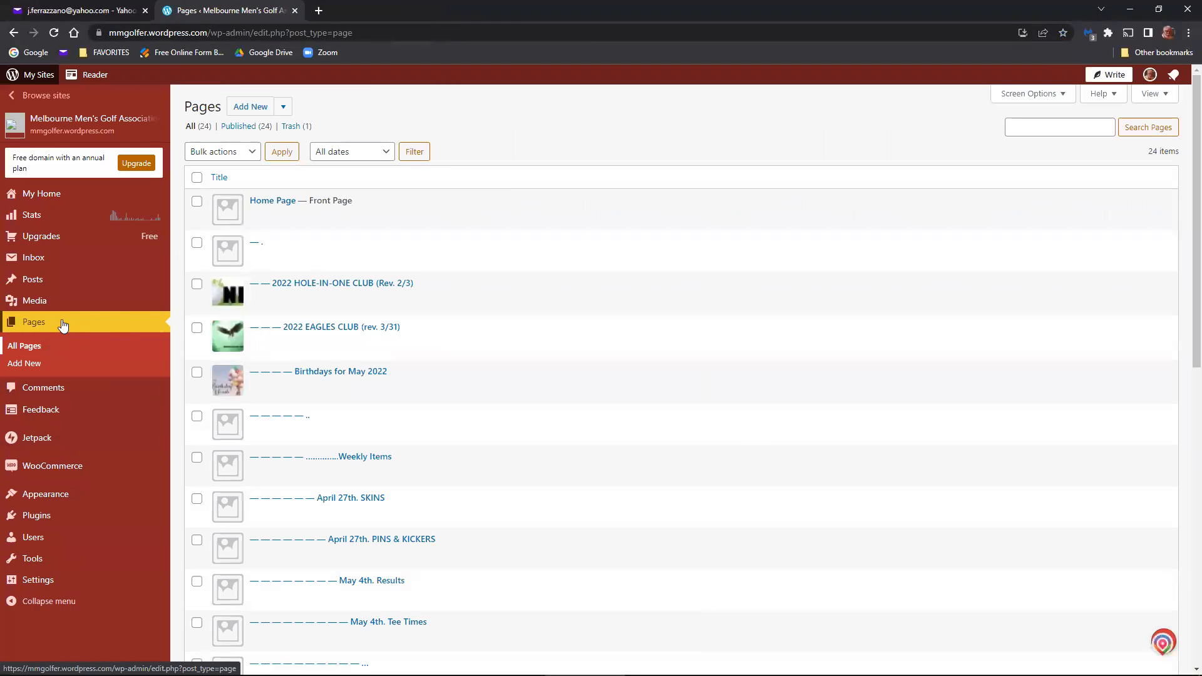
pyautogui.scroll(-1, 378, 513)
pyautogui.scroll(-2, 378, 513)
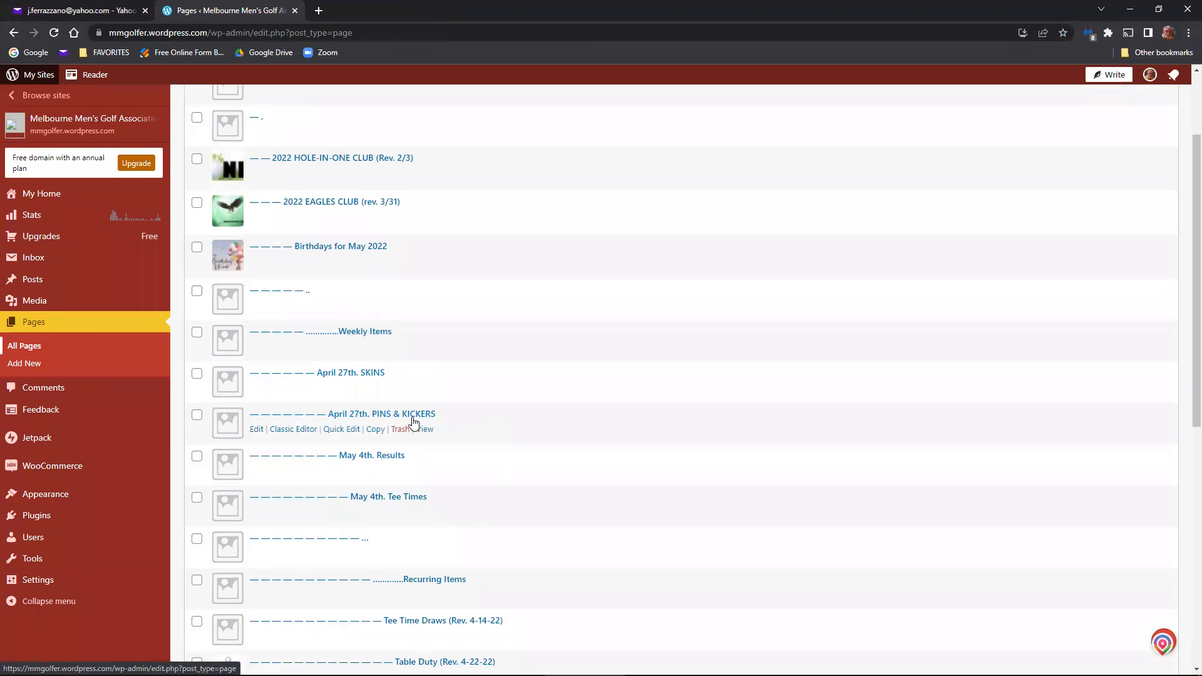
pyautogui.click(292, 431)
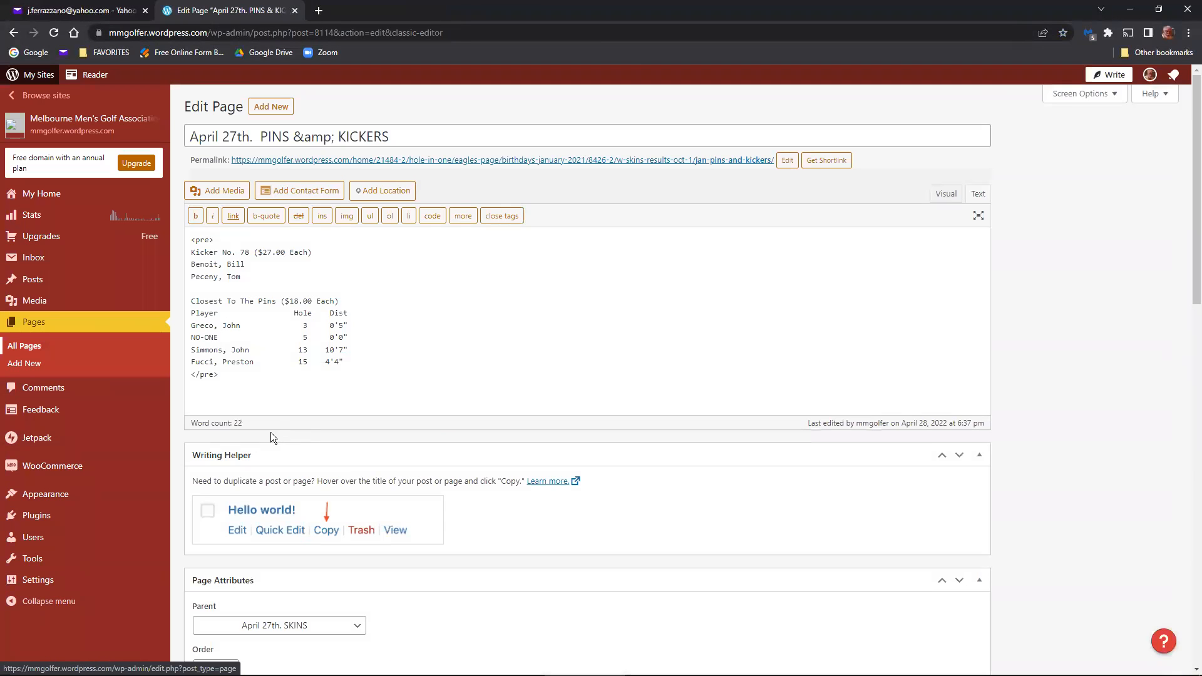
# Change the date in the page title from April 27th to May 4th.
pyautogui.moveTo(218, 137); pyautogui.dragTo(176, 133)
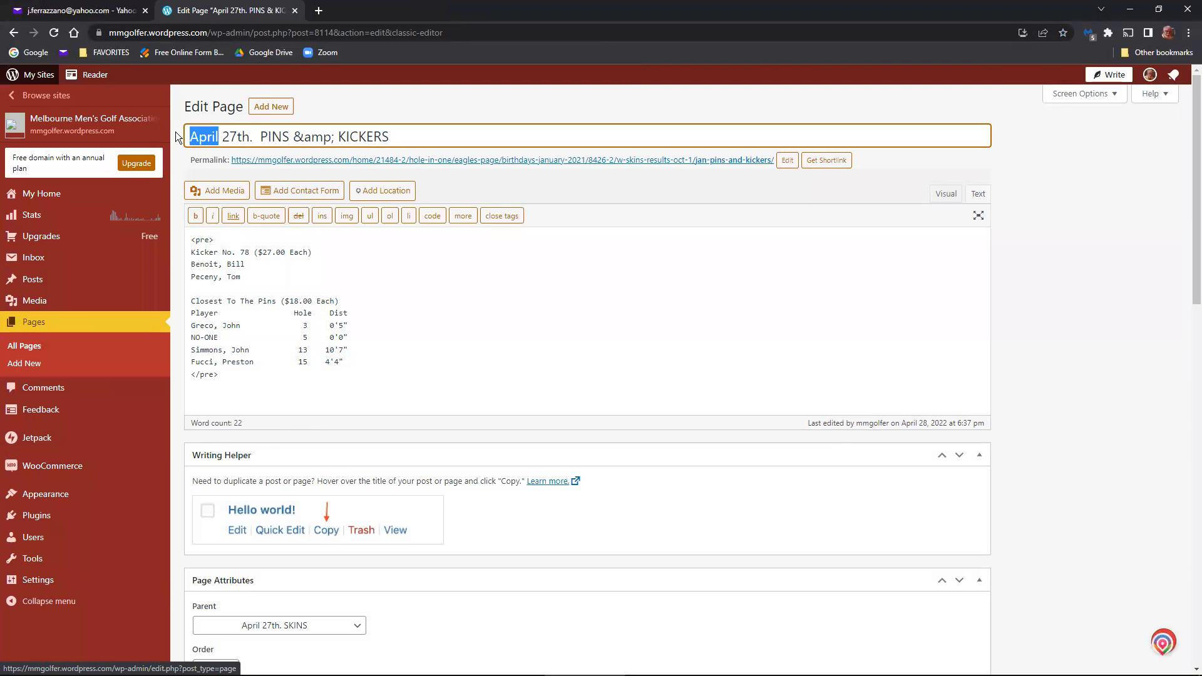
pyautogui.write('May')
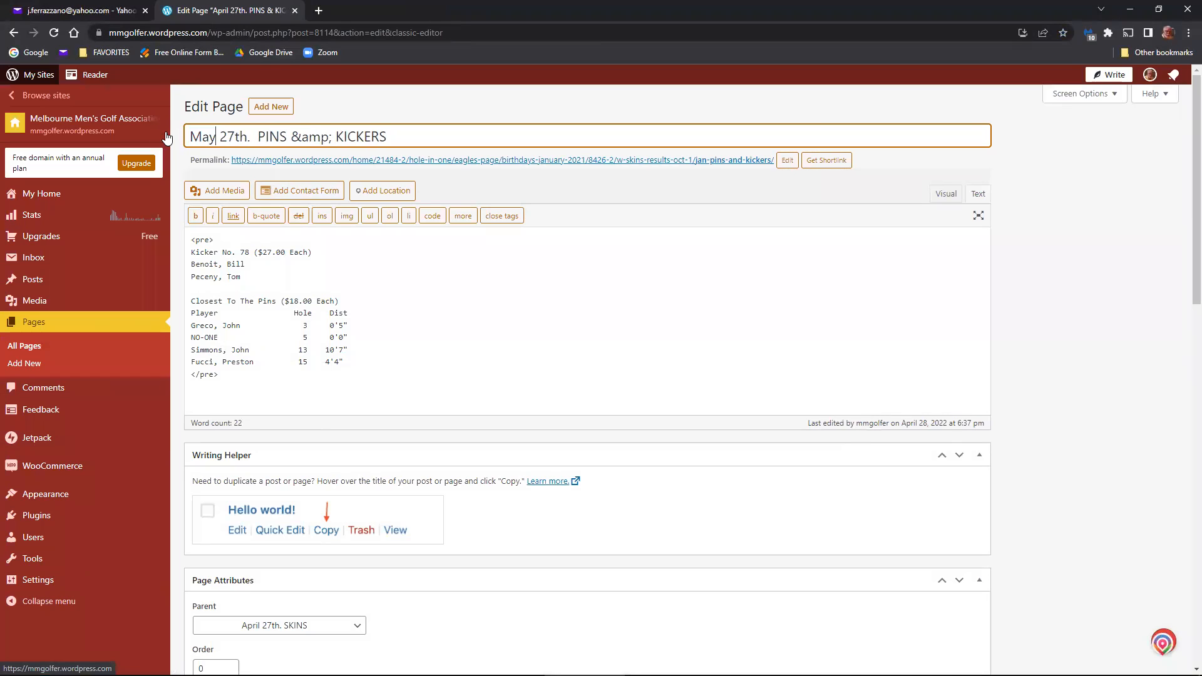
pyautogui.moveTo(233, 133); pyautogui.dragTo(223, 135)
pyautogui.write('4')
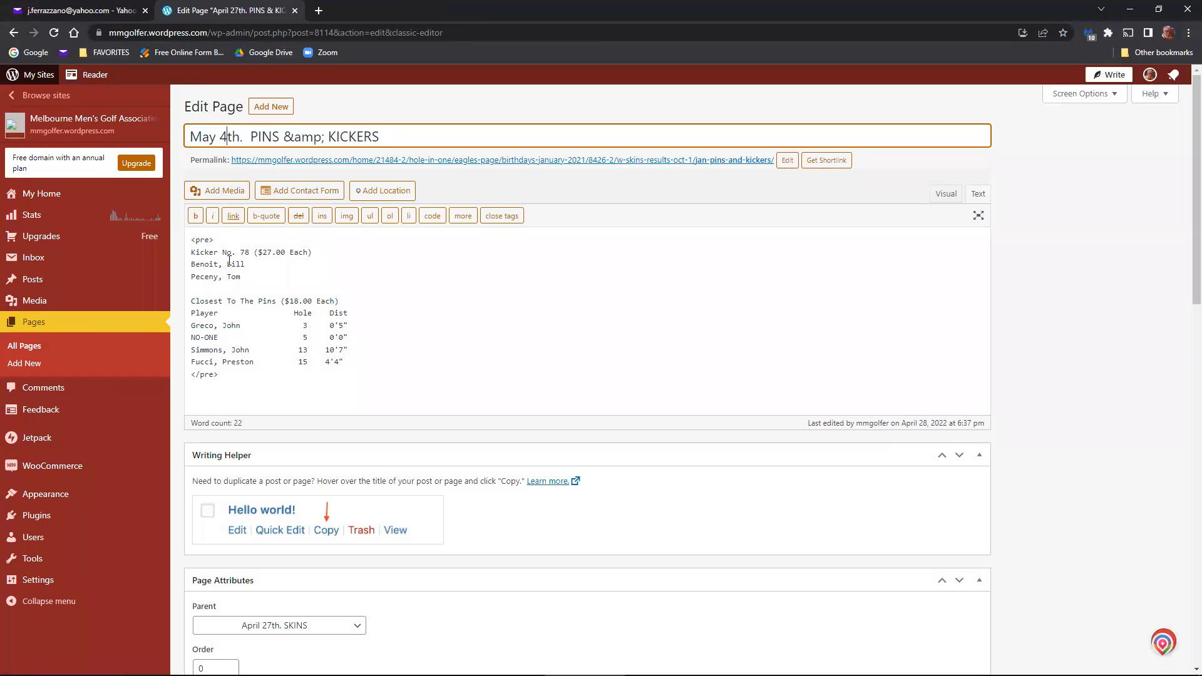
# Replace the old kicker and pins text between the <pre> and </pre> tags with the cut May 4th text.
pyautogui.moveTo(223, 238); pyautogui.dragTo(190, 239)
pyautogui.moveTo(228, 375); pyautogui.dragTo(190, 375)
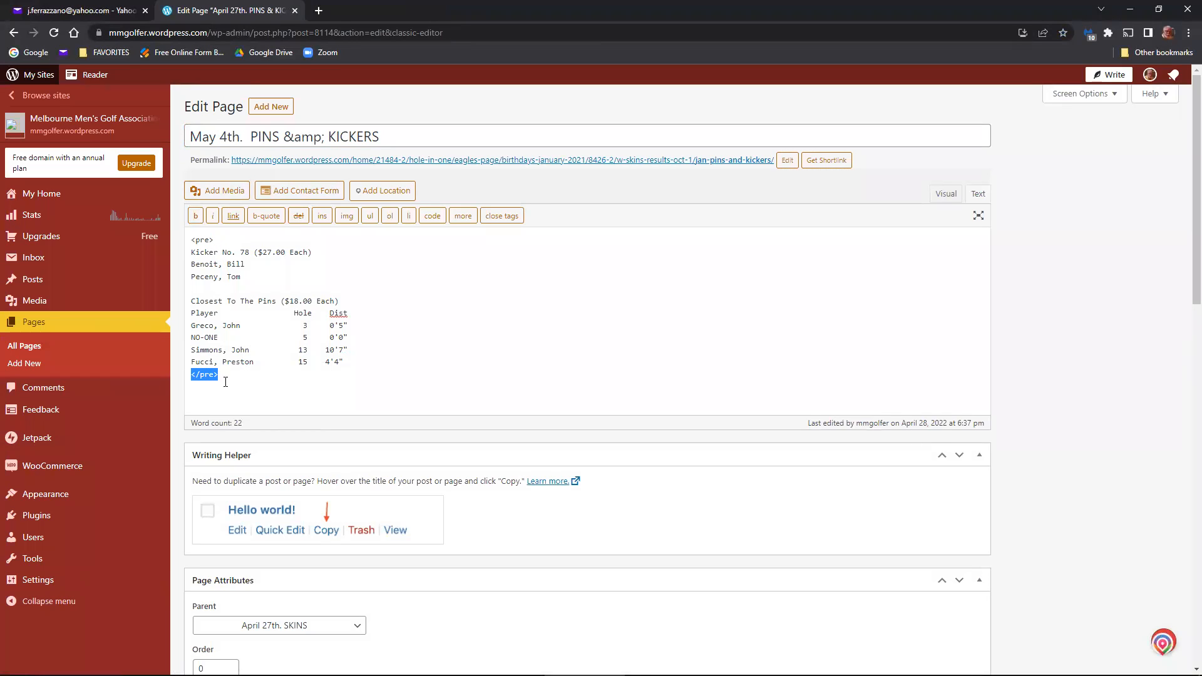
pyautogui.moveTo(193, 251); pyautogui.dragTo(373, 358)
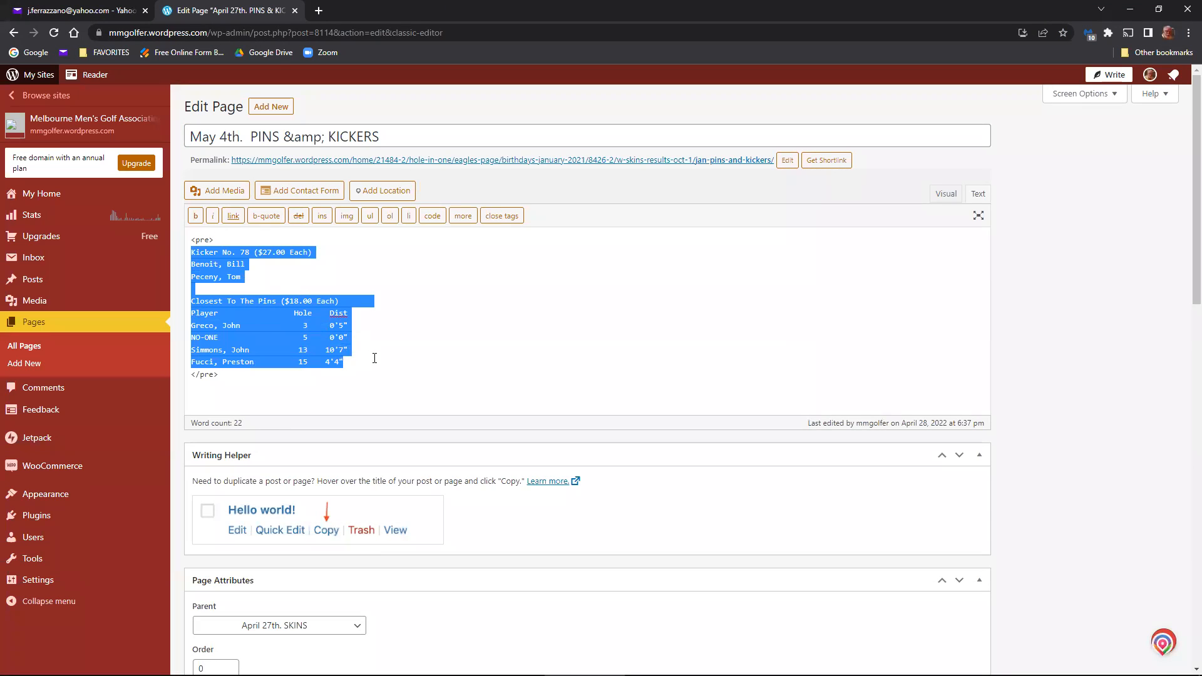
pyautogui.press('BackSpace')
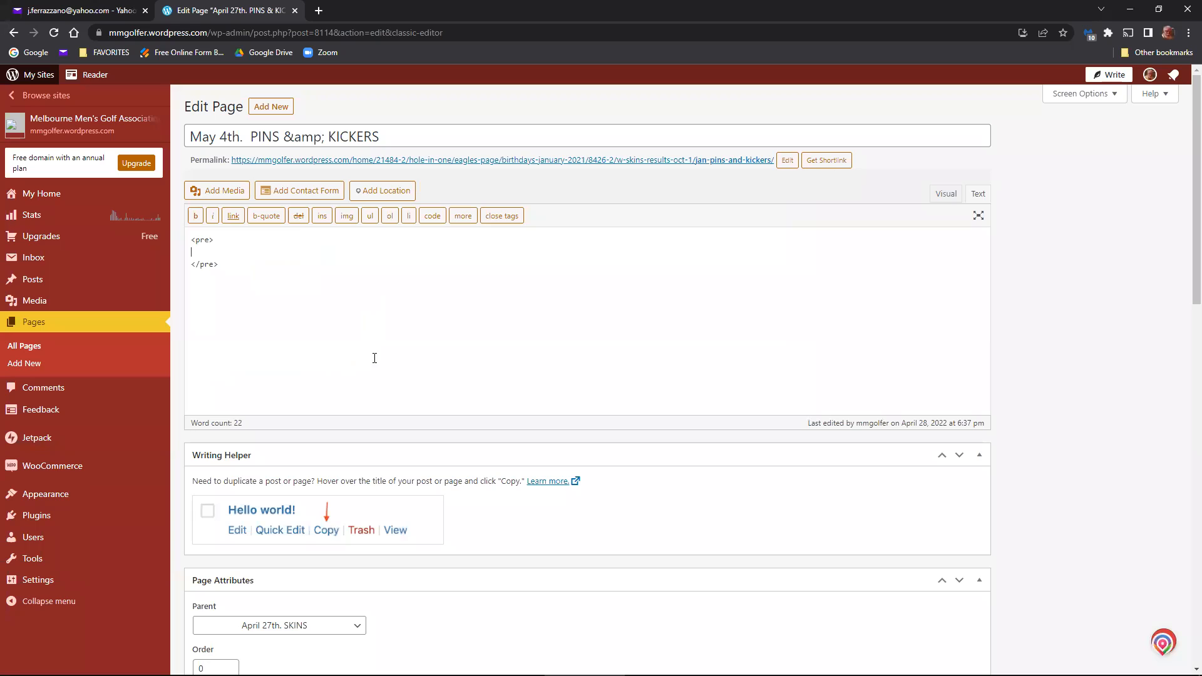
pyautogui.rightClick(221, 254)
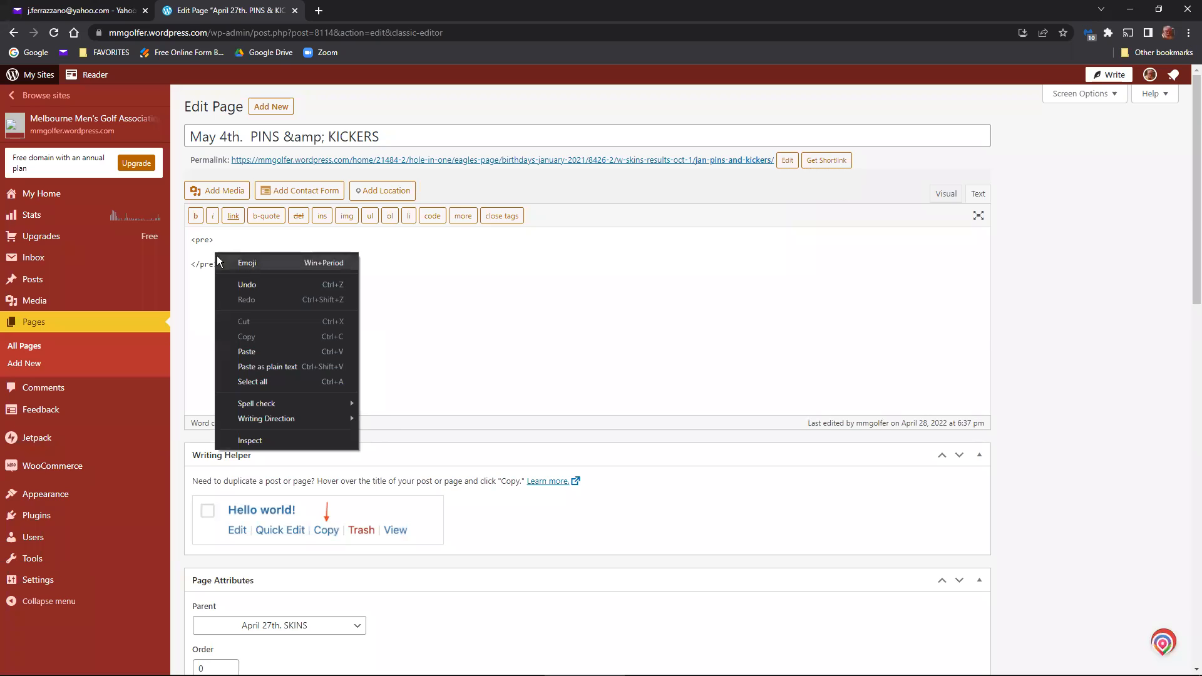
pyautogui.click(253, 348)
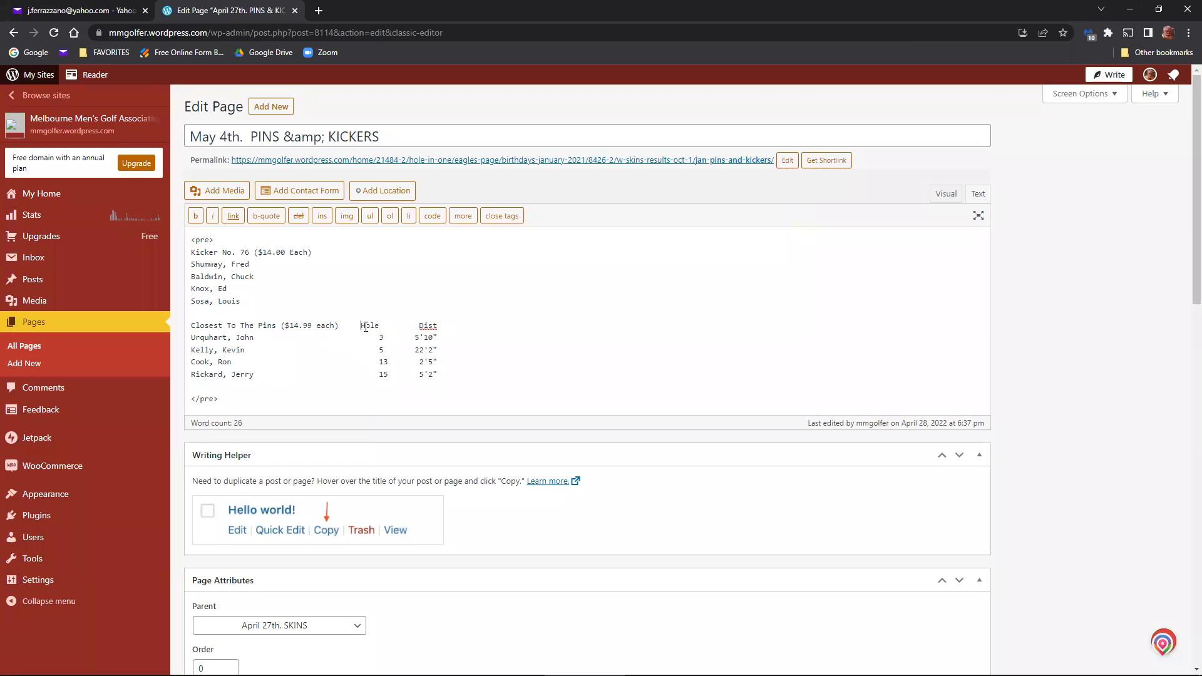
# Put a Player, Hole, Dist heading line below Closest To The Pins, and remove the extra spaces before holes 3 and 5.
pyautogui.press('Return')
pyautogui.write('Player           Hole         Dist')
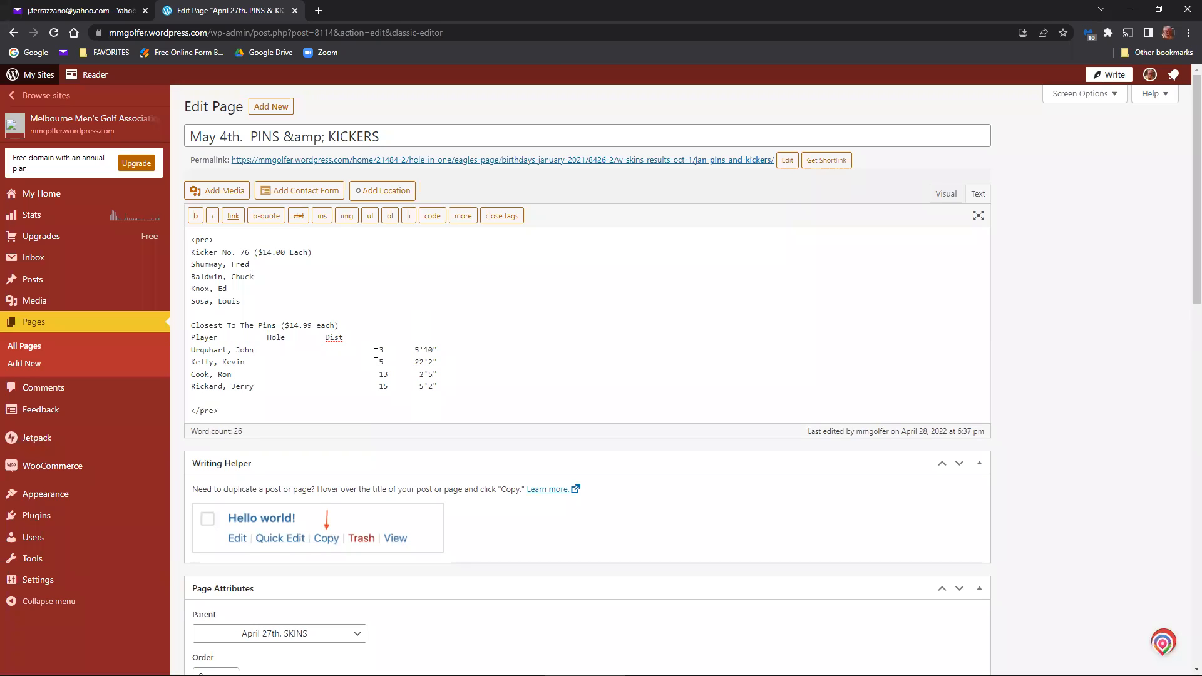
pyautogui.moveTo(380, 350); pyautogui.dragTo(285, 350)
pyautogui.press('BackSpace')
pyautogui.press('BackSpace')
pyautogui.press('BackSpace')
pyautogui.moveTo(378, 361); pyautogui.dragTo(283, 363)
pyautogui.press('BackSpace')
# Remove the extra spaces before holes 13 and 15, and shift the Dist heading to line up with its column.
pyautogui.moveTo(382, 374); pyautogui.dragTo(283, 378)
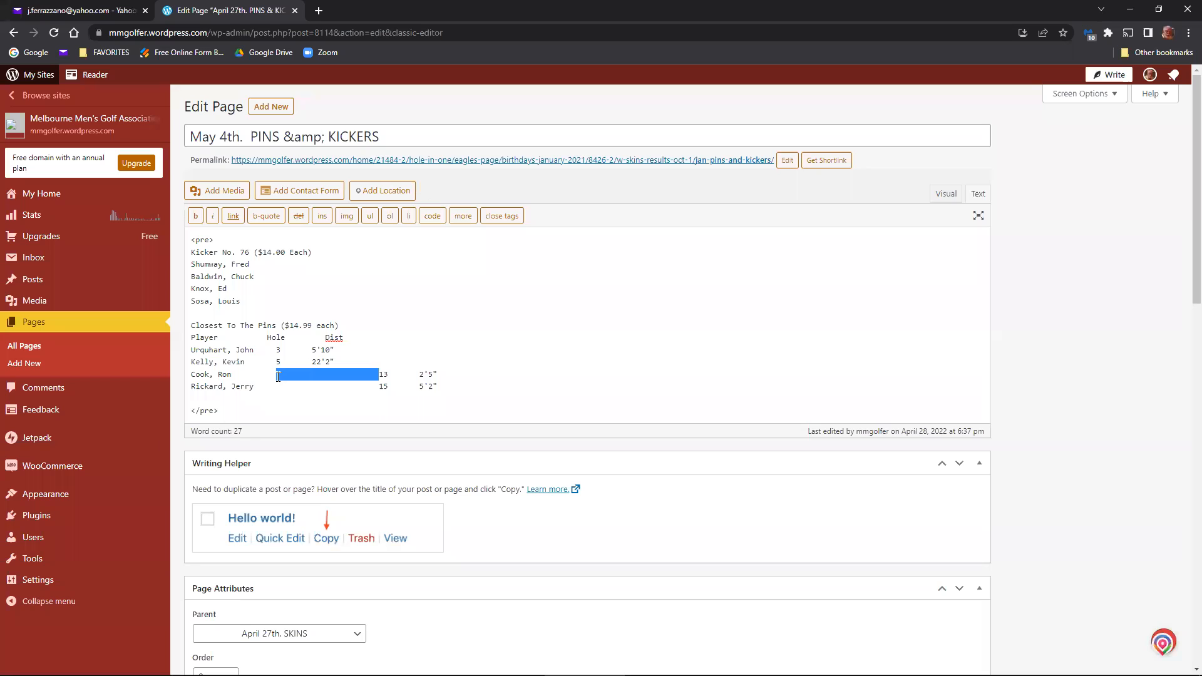
pyautogui.press('BackSpace')
pyautogui.press('BackSpace')
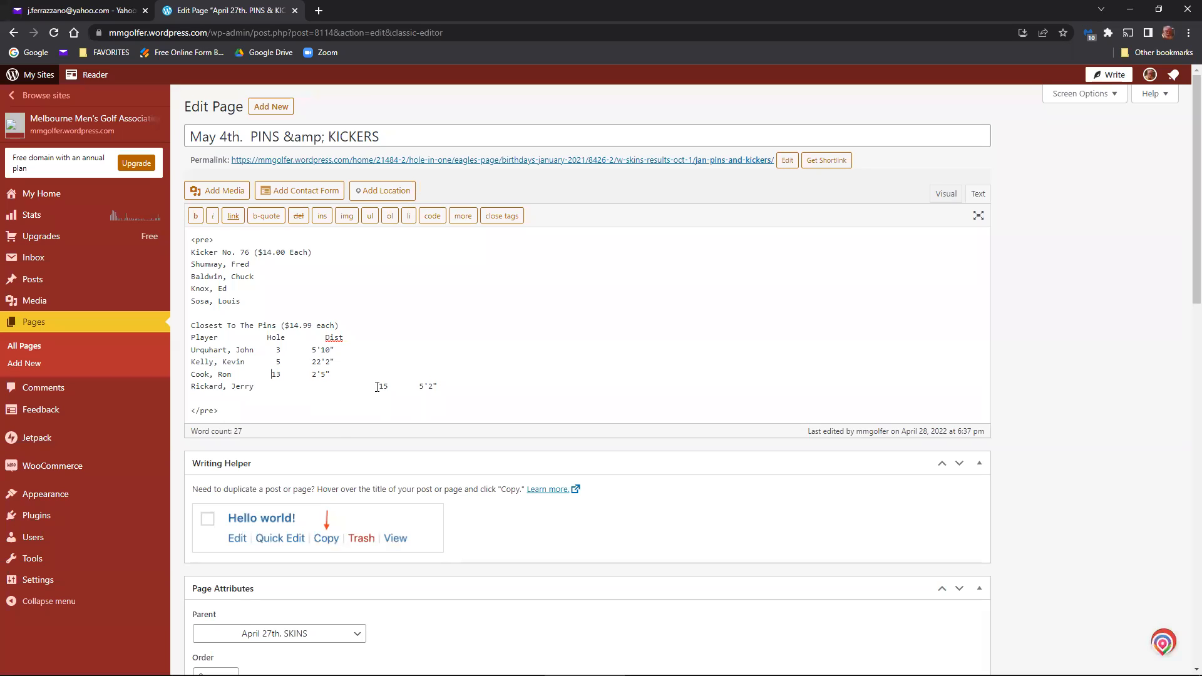
pyautogui.moveTo(363, 384); pyautogui.dragTo(272, 386)
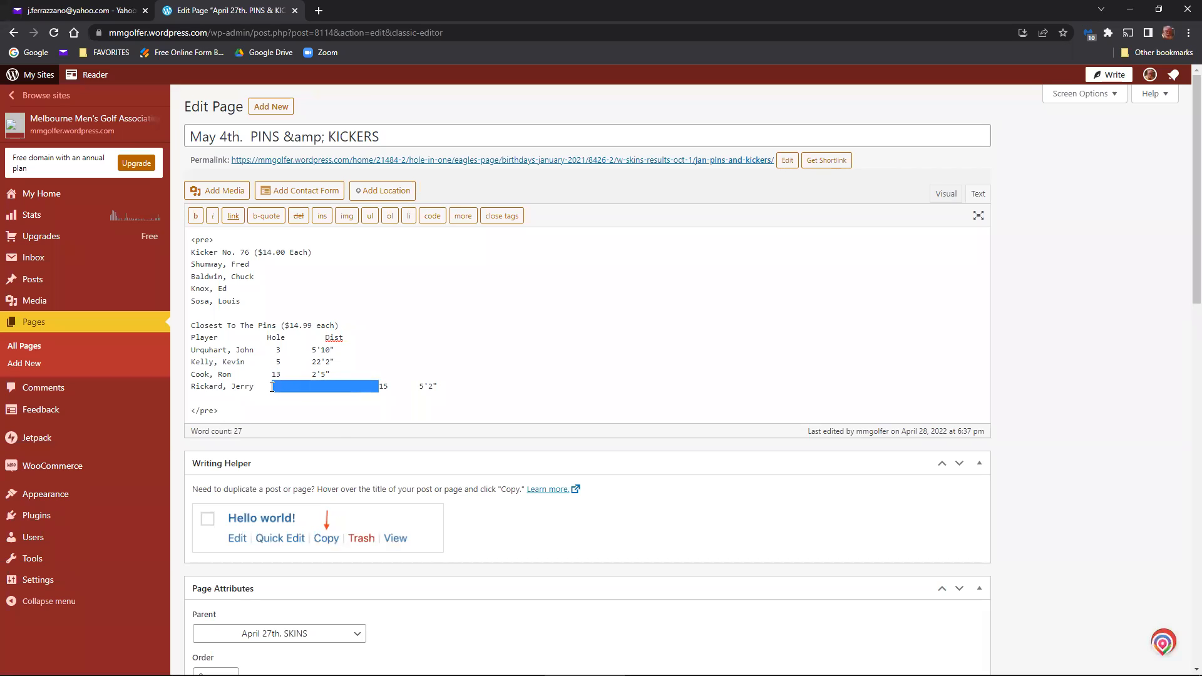
pyautogui.press('BackSpace')
pyautogui.press('BackSpace')
pyautogui.press('BackSpace')
pyautogui.press('BackSpace')
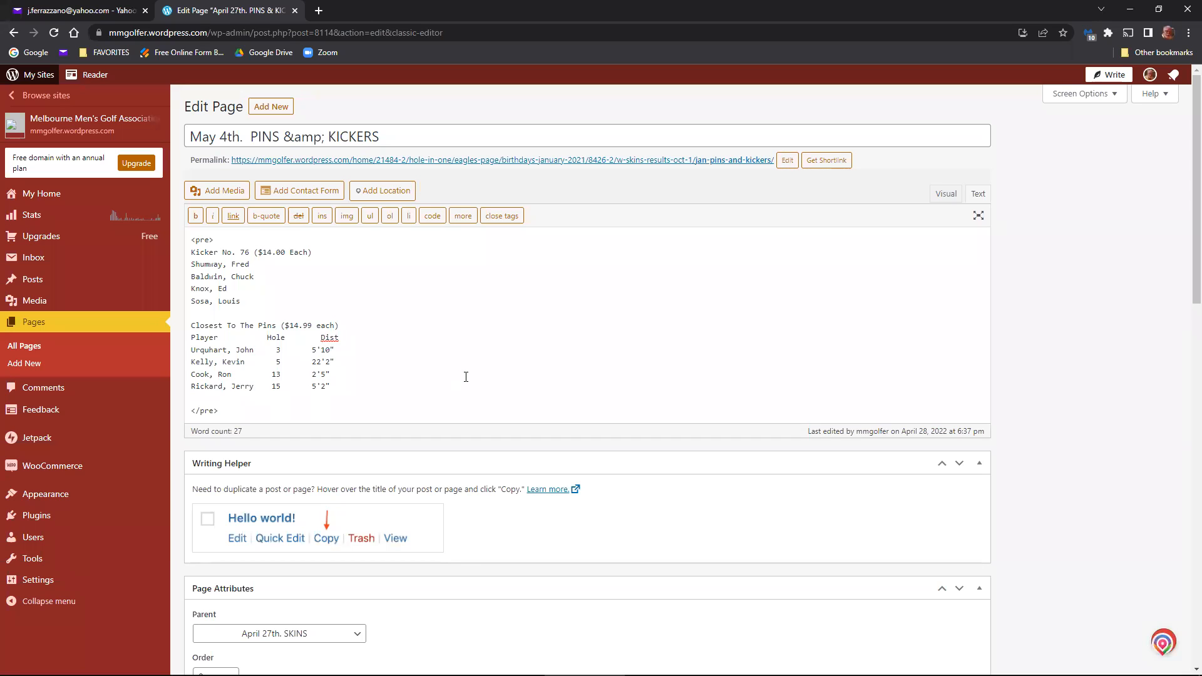
# Update the May 4th PINS & KICKERS page and preview the published changes.
pyautogui.scroll(-6, 396, 308)
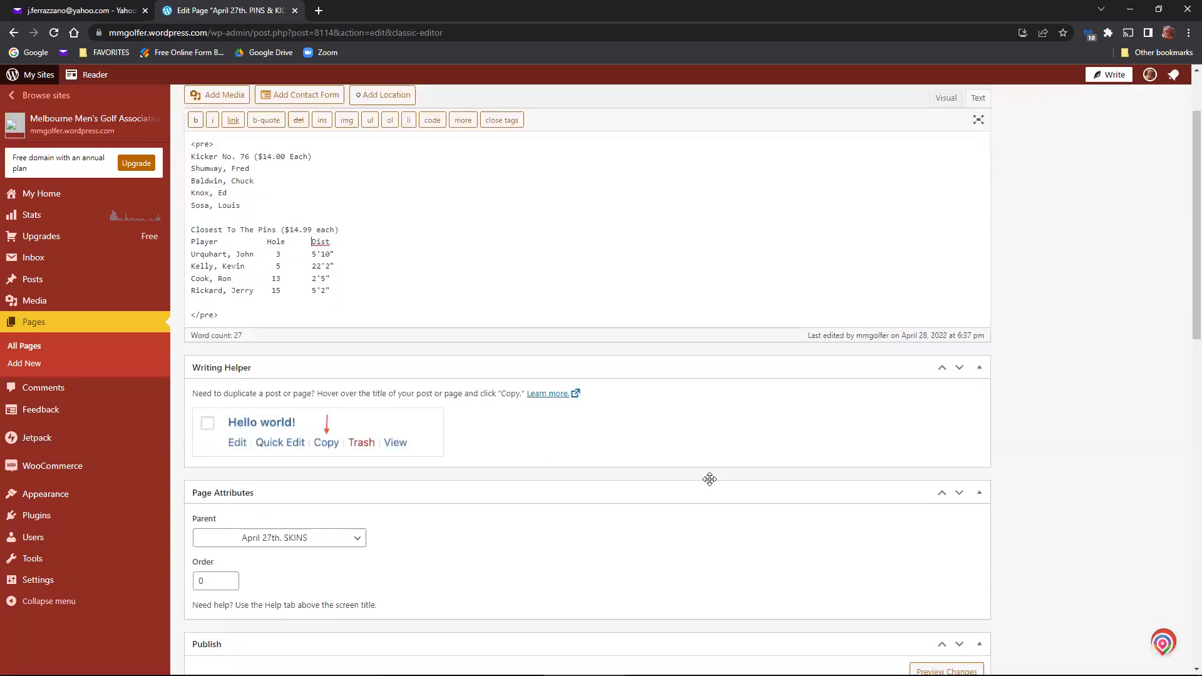
pyautogui.click(957, 508)
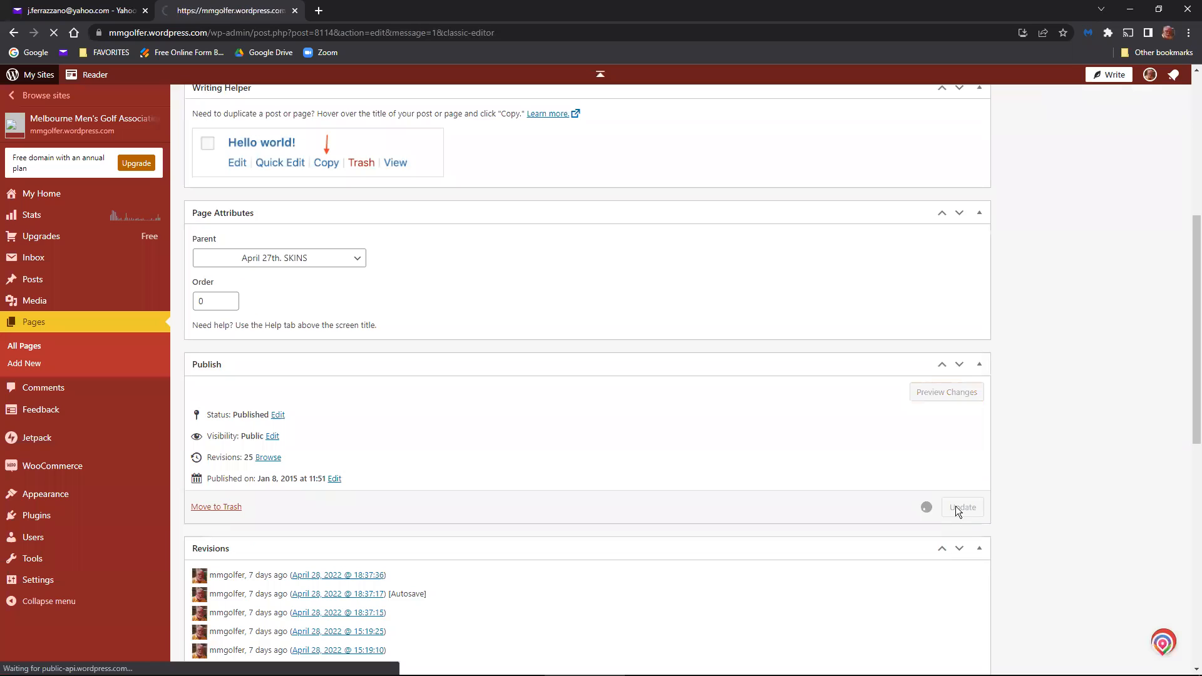
pyautogui.scroll(-4, 955, 505)
pyautogui.scroll(-3, 954, 504)
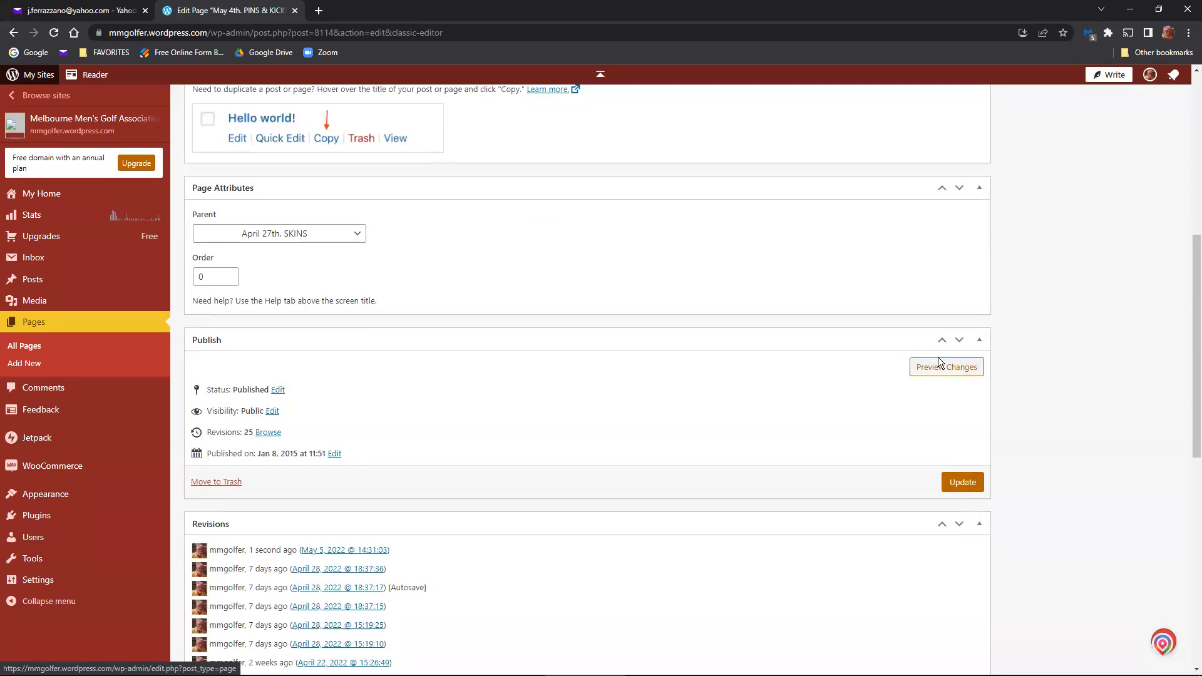
pyautogui.click(938, 363)
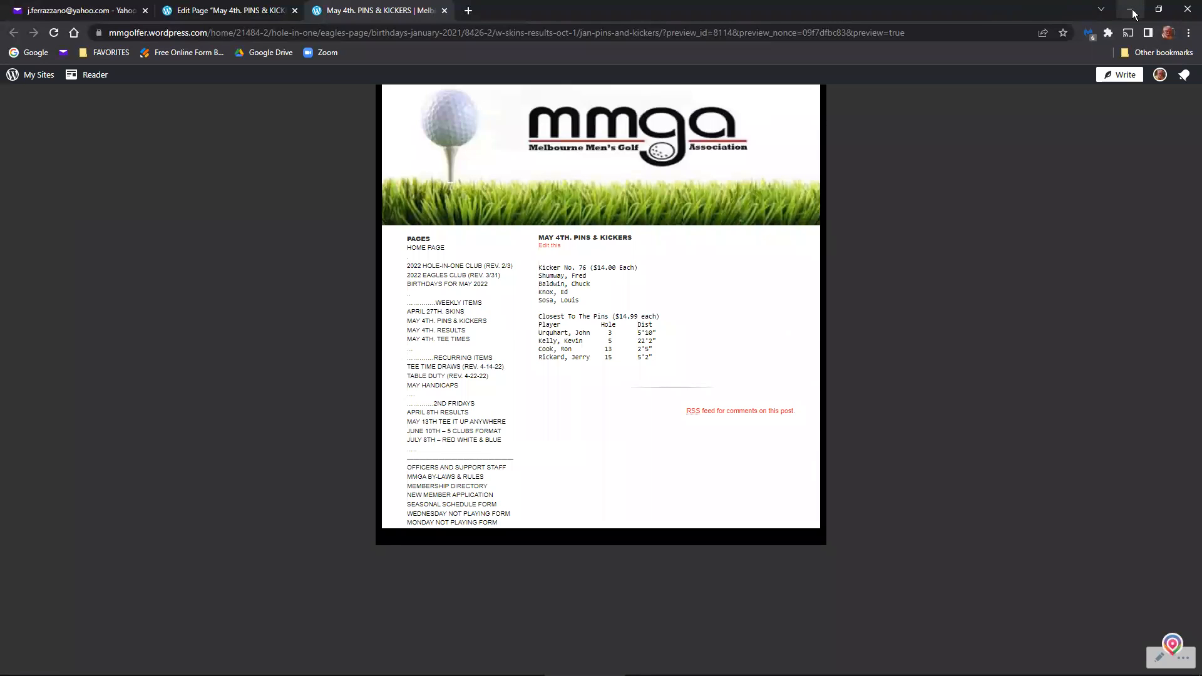
# Close the page preview and open "MMGAWed20220504pins and skins payouts .prn" from C:\temp in a maximized Notepad window.
pyautogui.click(444, 10)
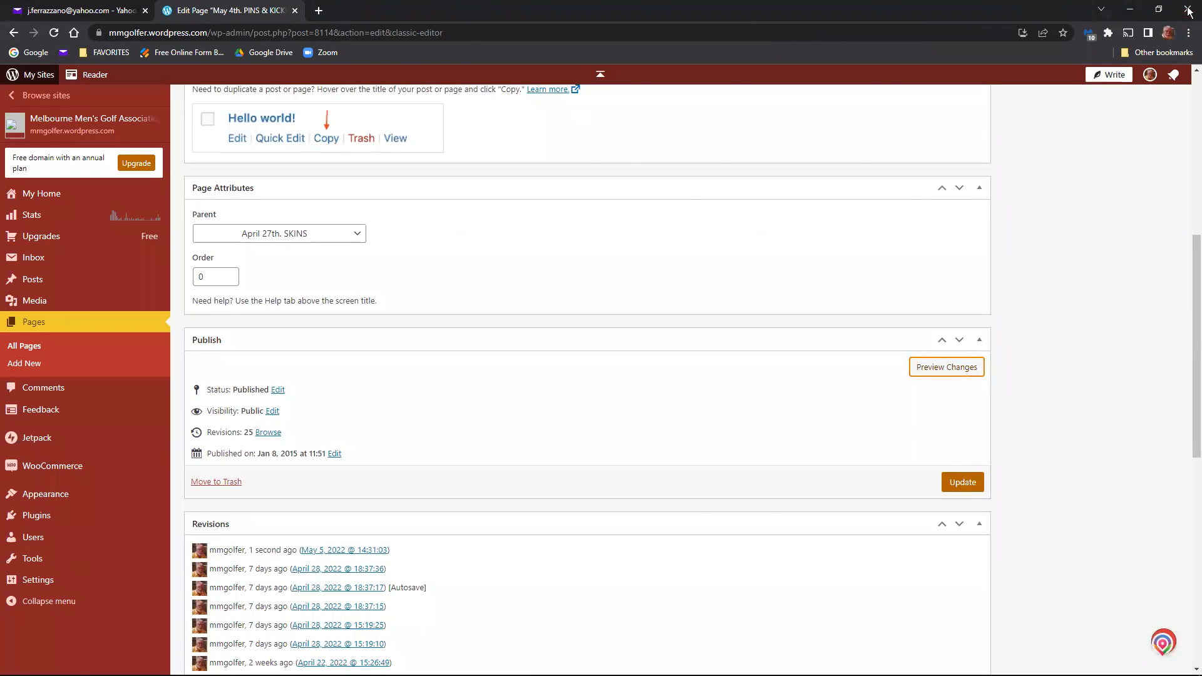
pyautogui.click(1130, 9)
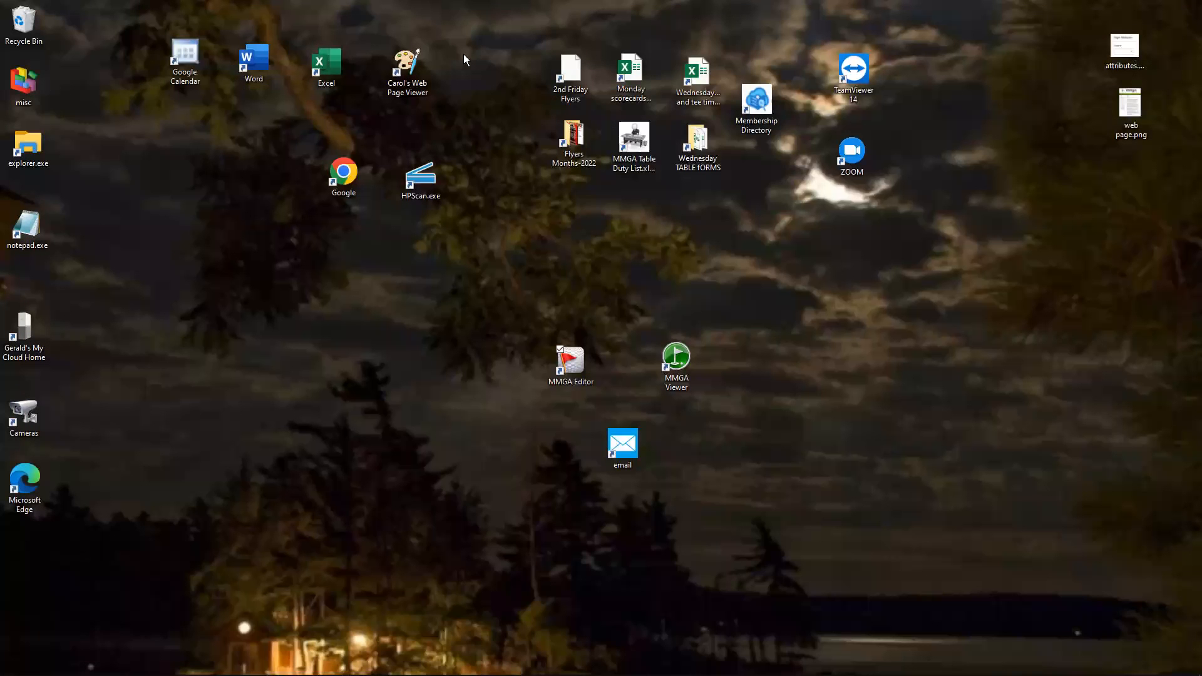
pyautogui.doubleClick(33, 149)
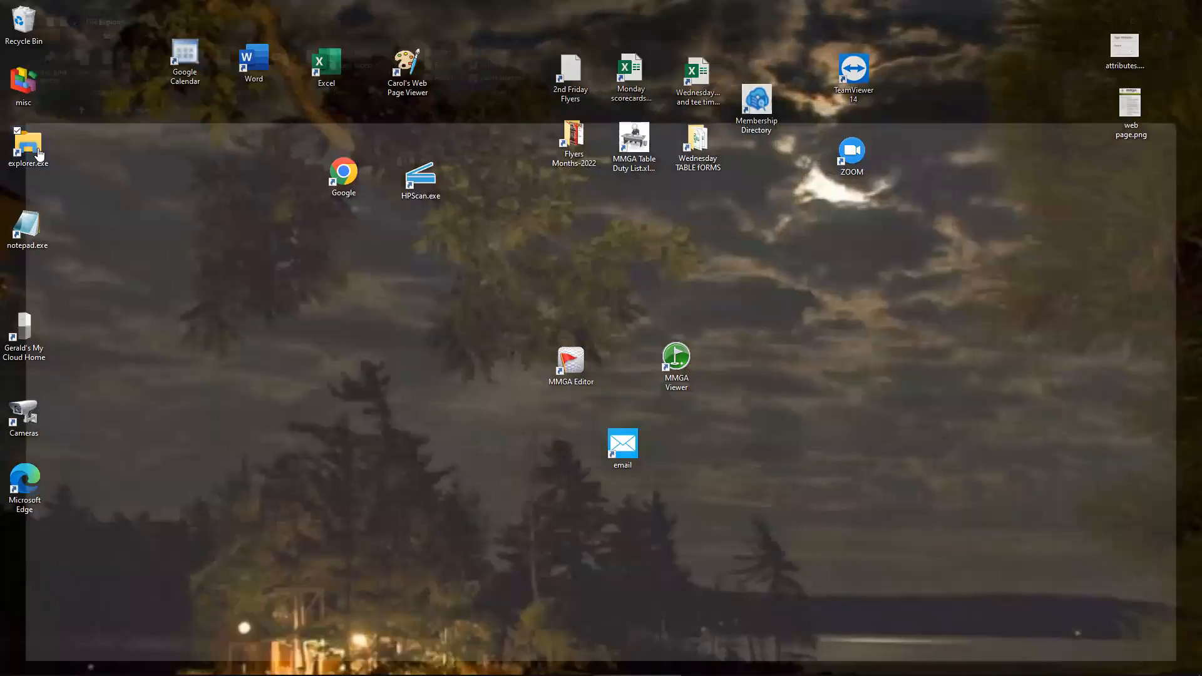
pyautogui.click(13, 522)
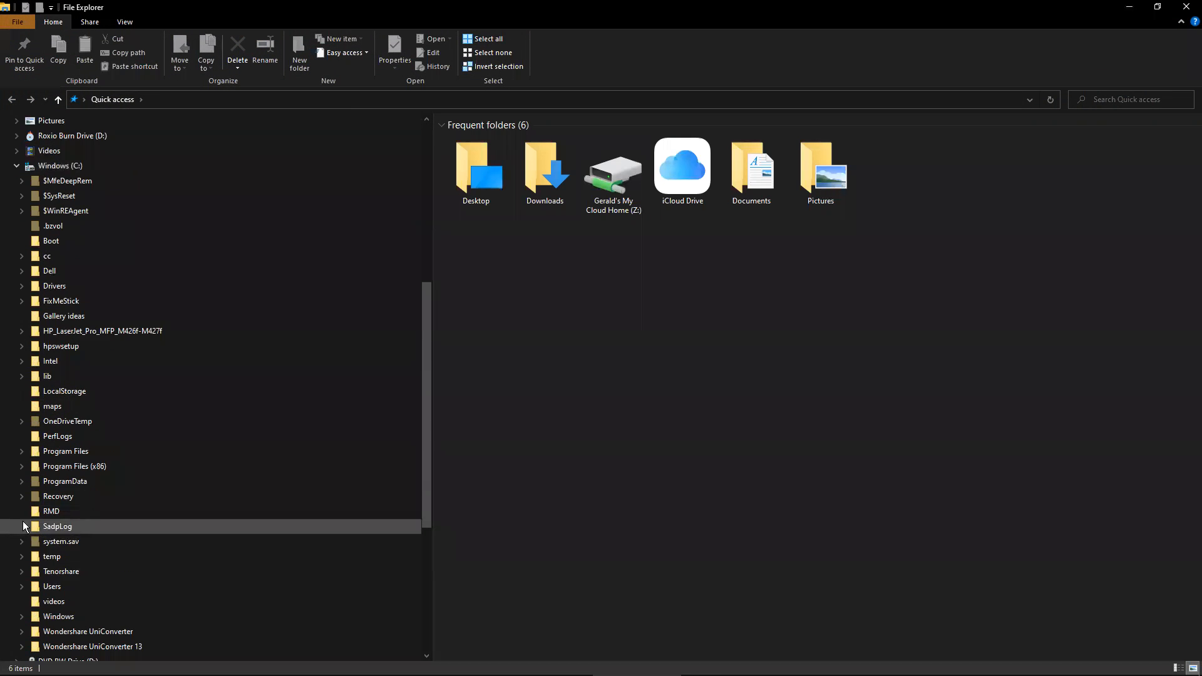
pyautogui.click(50, 557)
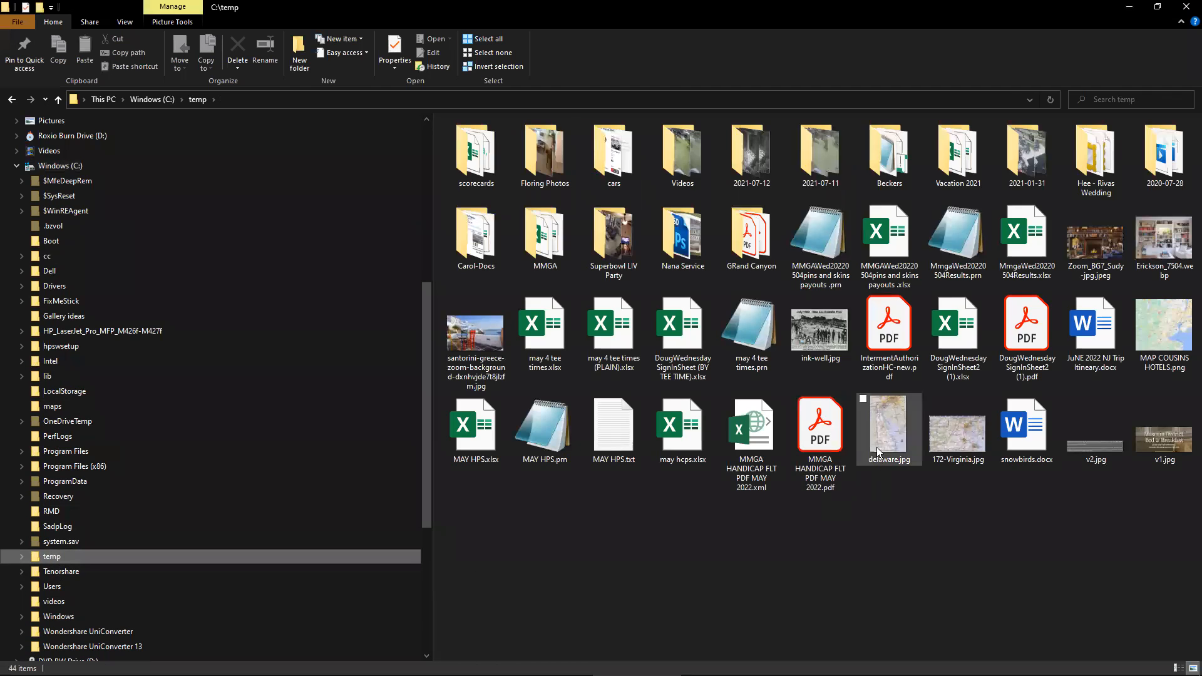
pyautogui.doubleClick(816, 241)
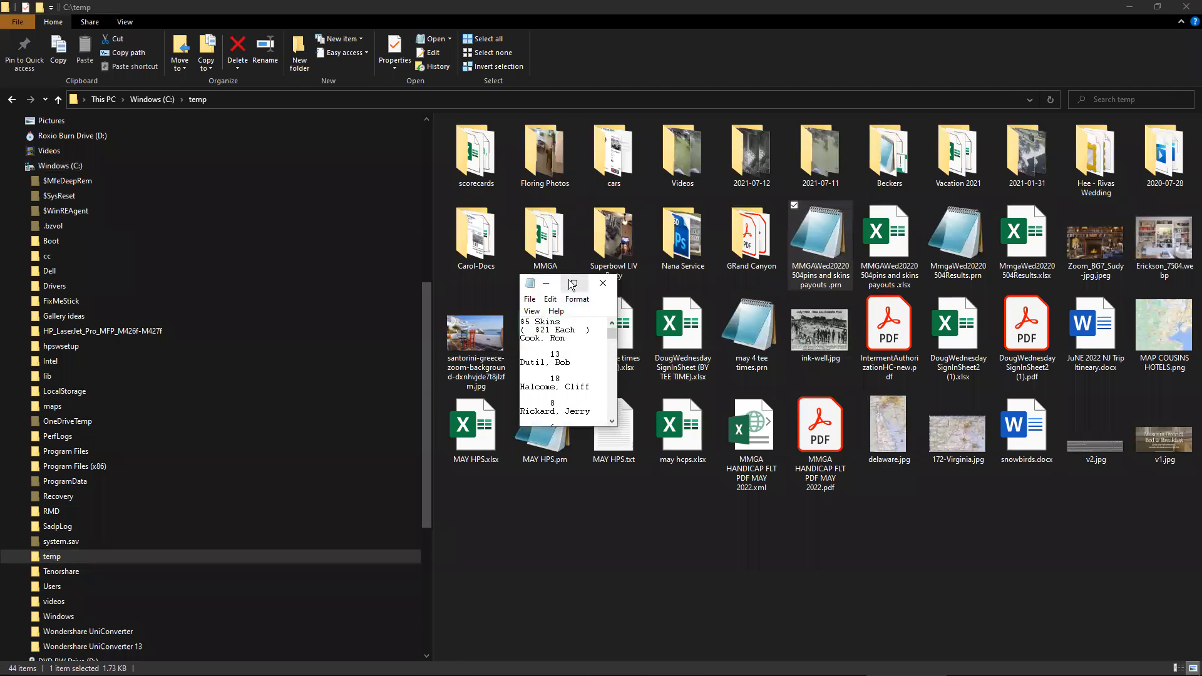
pyautogui.click(570, 279)
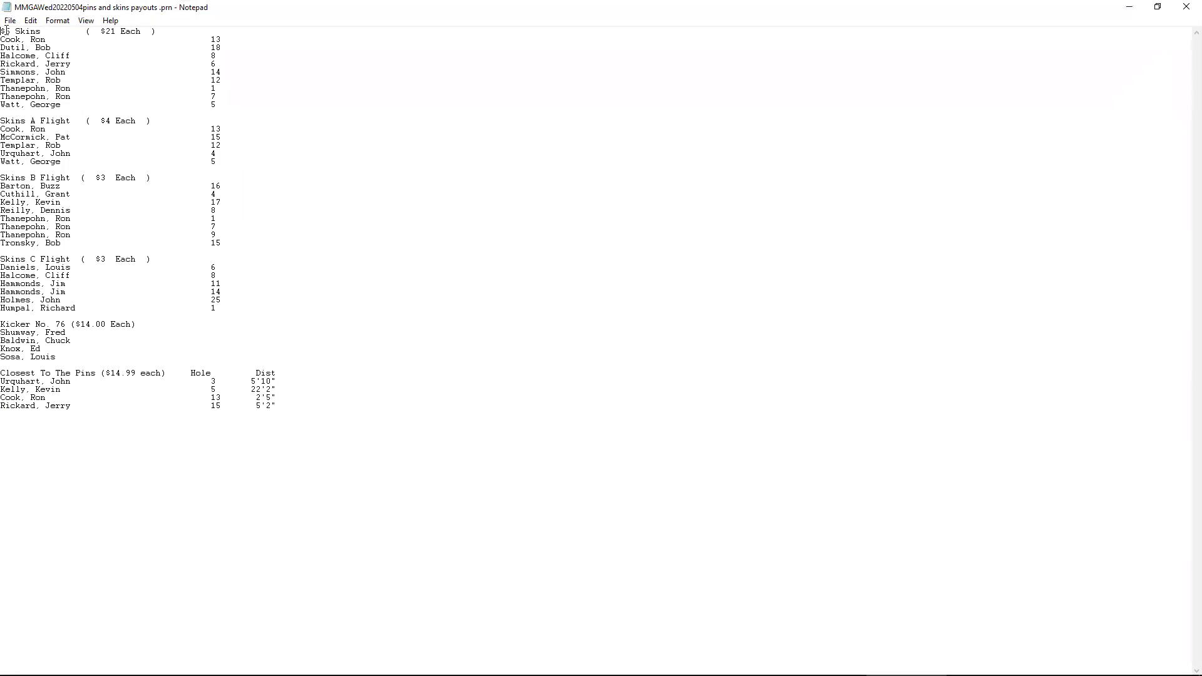
# Copy the $5 Skins and Skins A, B and C Flight sections, and minimize the open windows.
pyautogui.moveTo(6, 28); pyautogui.dragTo(262, 303)
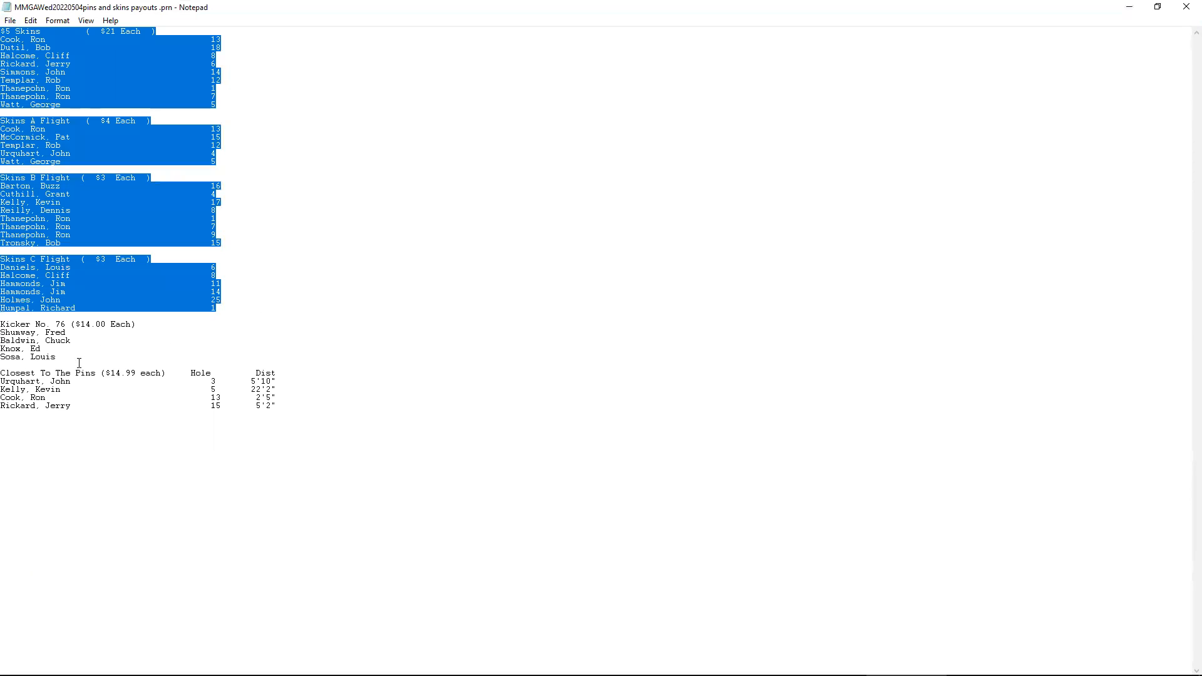
pyautogui.rightClick(139, 151)
pyautogui.click(171, 188)
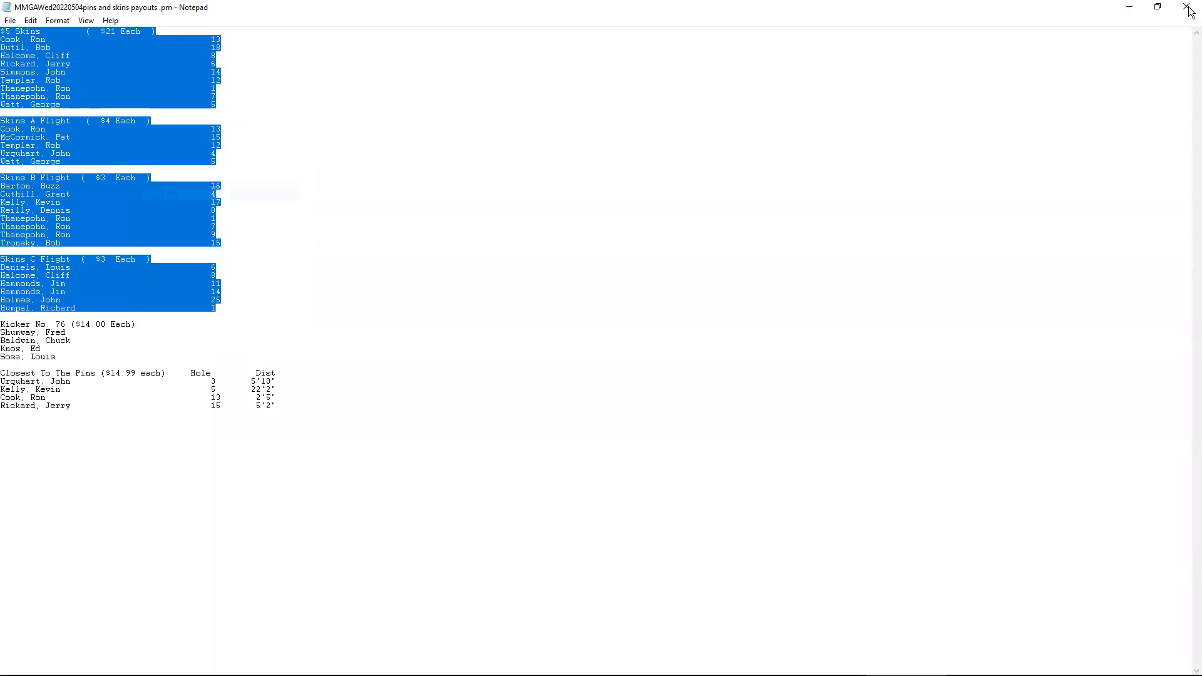
pyautogui.click(1128, 7)
pyautogui.click(1129, 6)
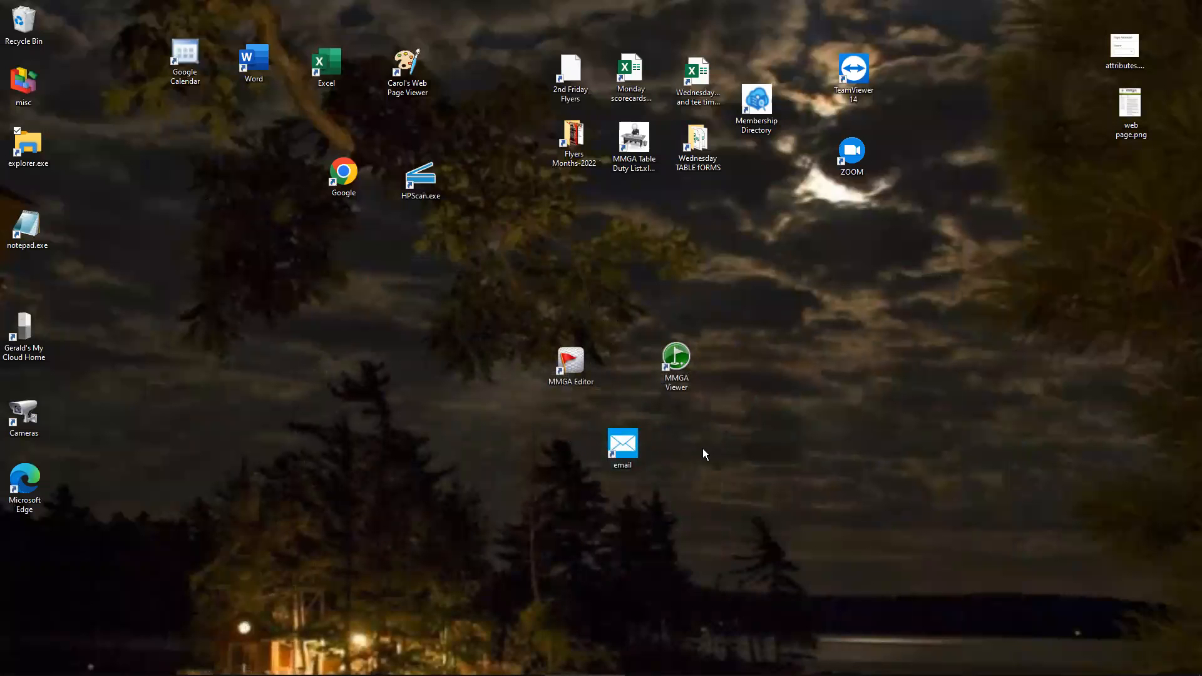
# Log in to the MMGA WordPress dashboard and open the April 27th. SKINS page in the classic editor.
pyautogui.doubleClick(566, 364)
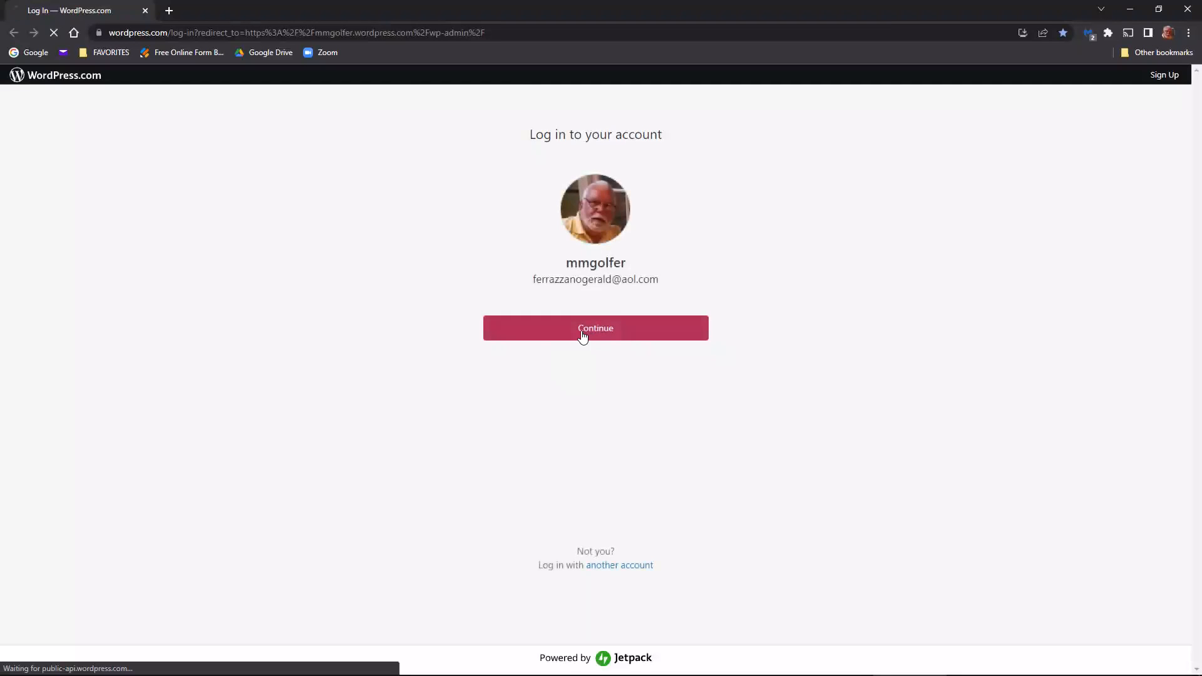
pyautogui.click(582, 327)
pyautogui.moveTo(125, 327)
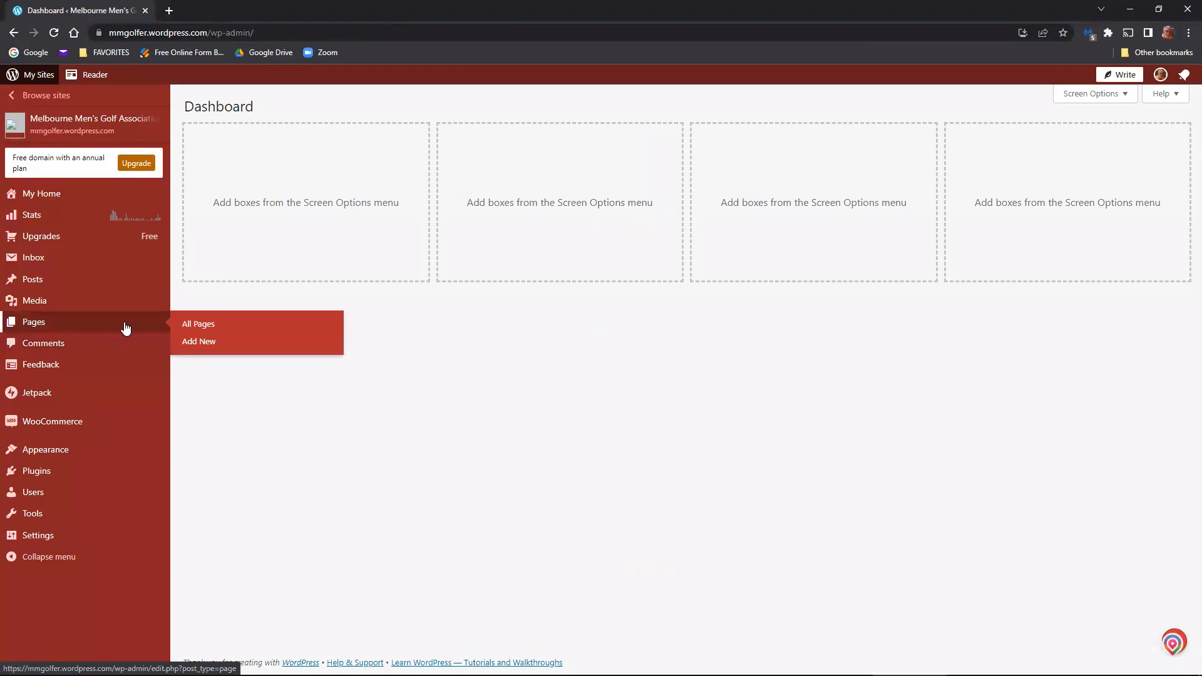
pyautogui.click(188, 324)
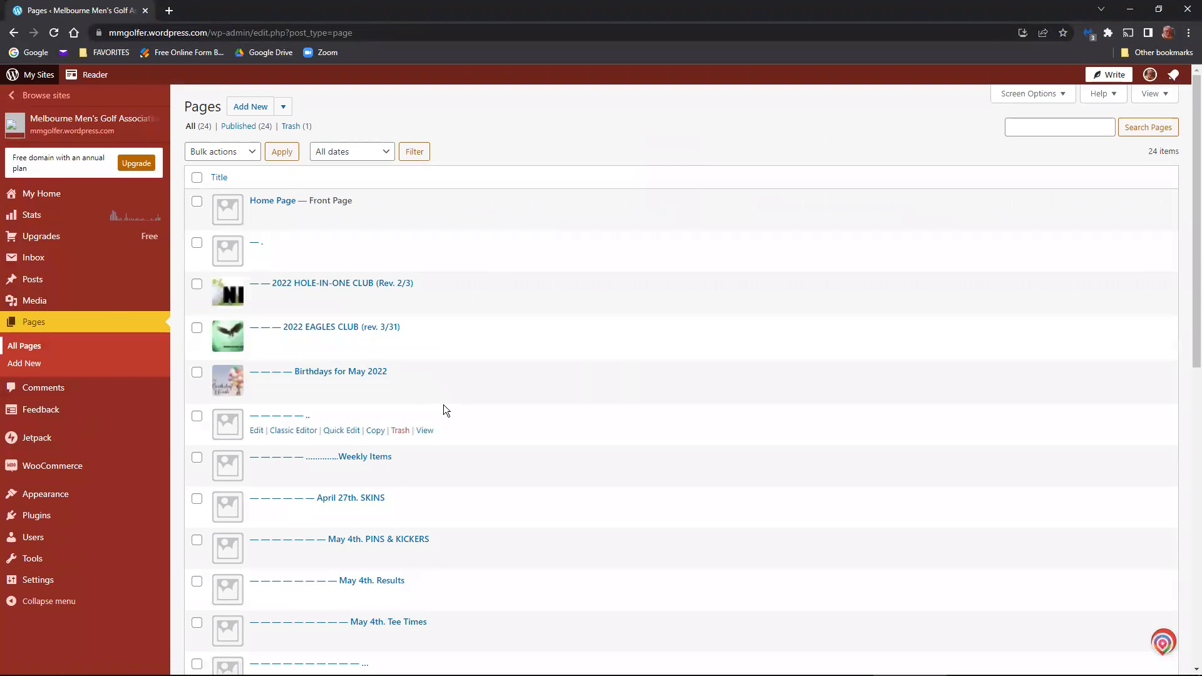
pyautogui.scroll(-1, 443, 404)
pyautogui.click(301, 451)
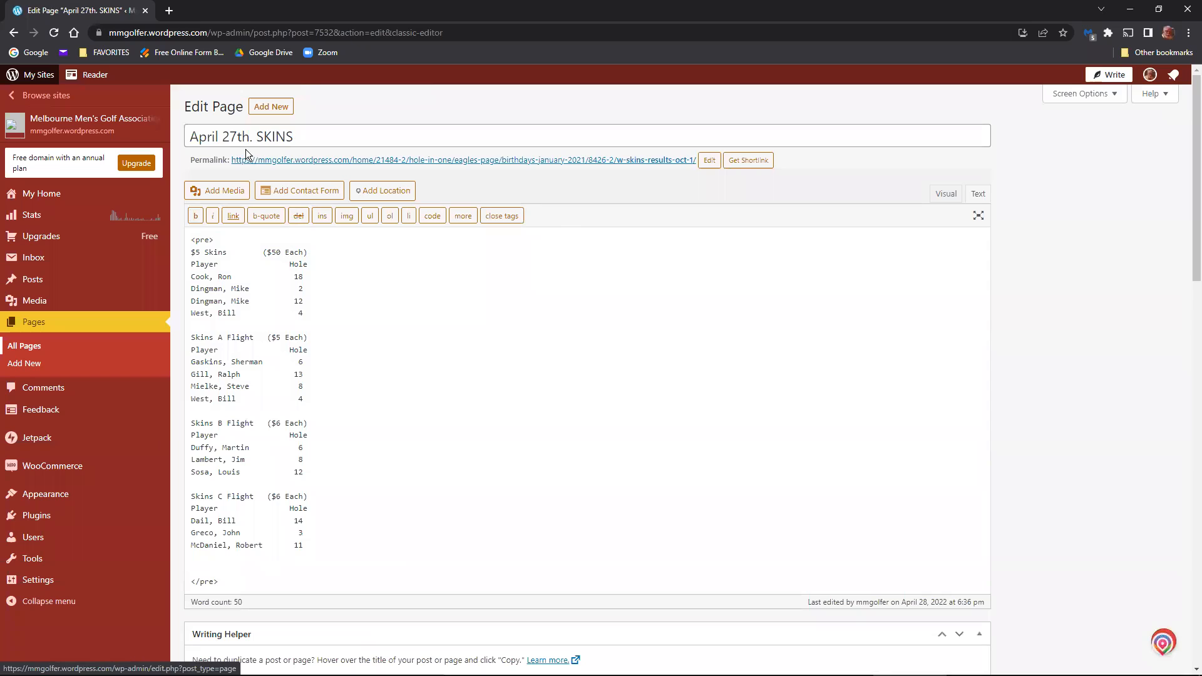
# Change the page title to "May 4th. SKINS".
pyautogui.doubleClick(217, 137)
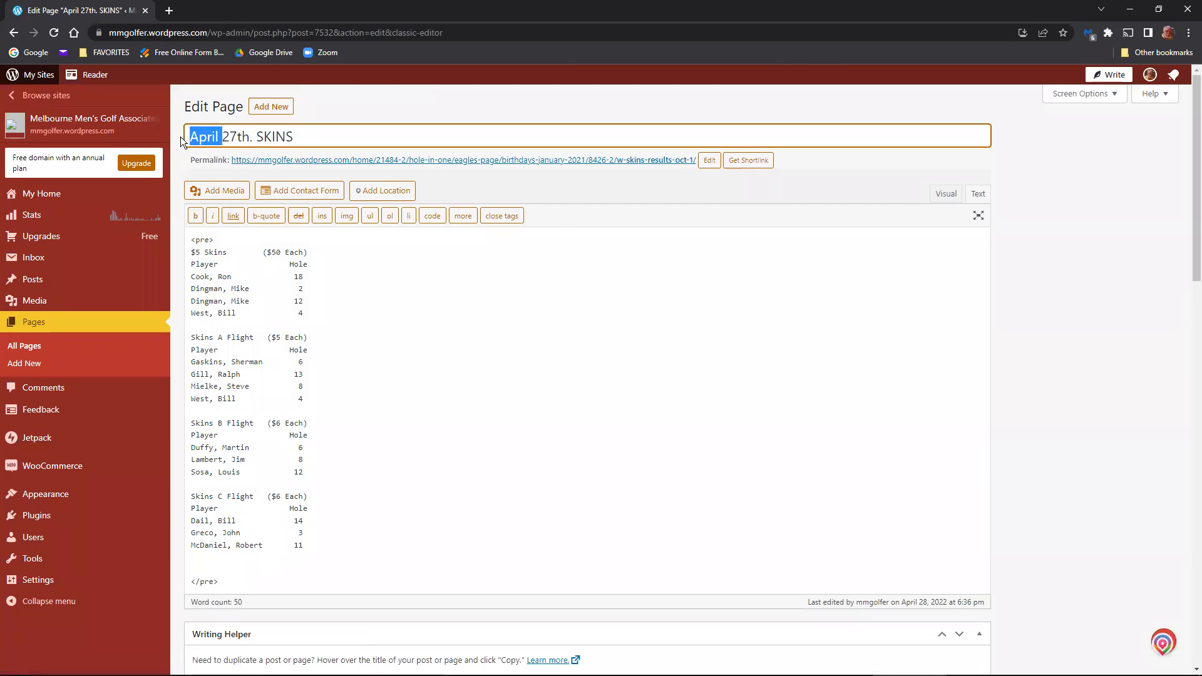
pyautogui.write('May')
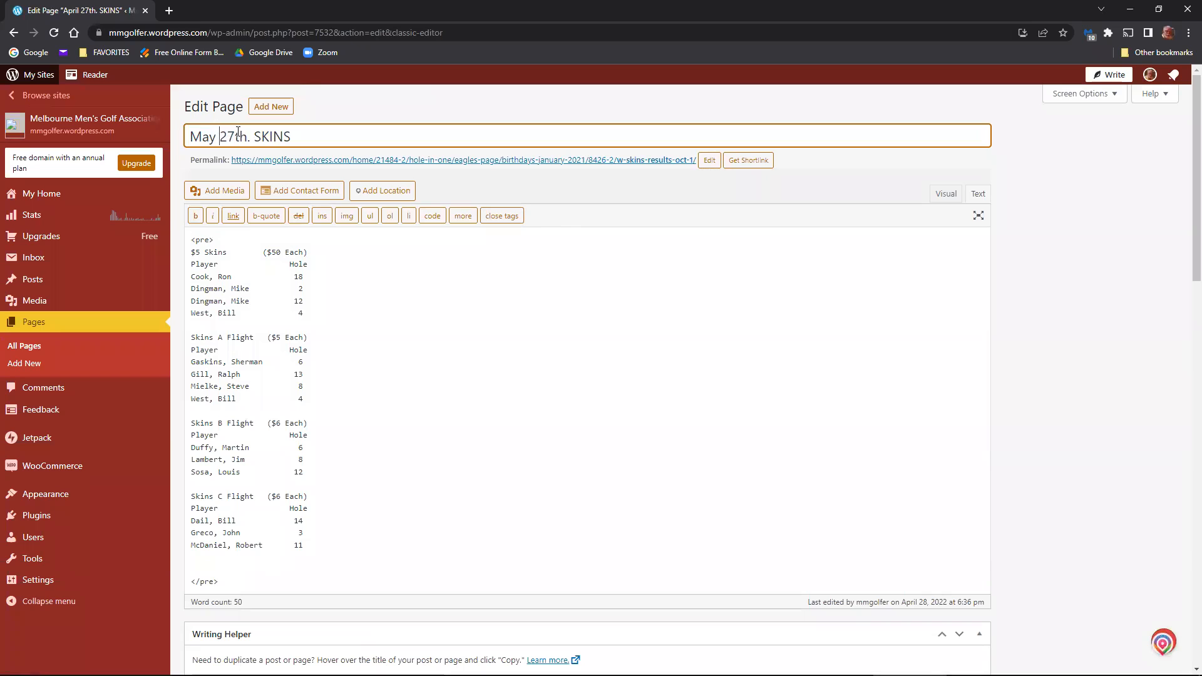
pyautogui.moveTo(236, 135); pyautogui.dragTo(224, 135)
pyautogui.write('4')
# Replace the old skins text between the <pre> and </pre> tags with the copied May 4th skins, leaving no blank line after <pre>.
pyautogui.moveTo(189, 254); pyautogui.dragTo(390, 547)
pyautogui.press('Delete')
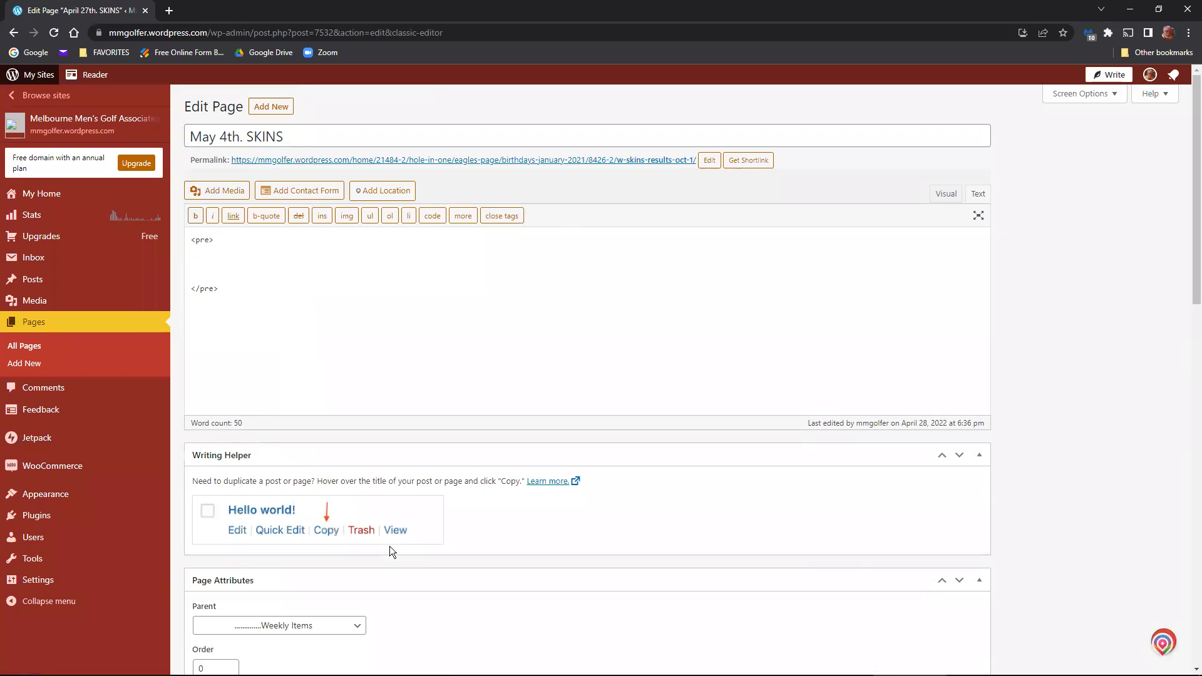
pyautogui.rightClick(211, 266)
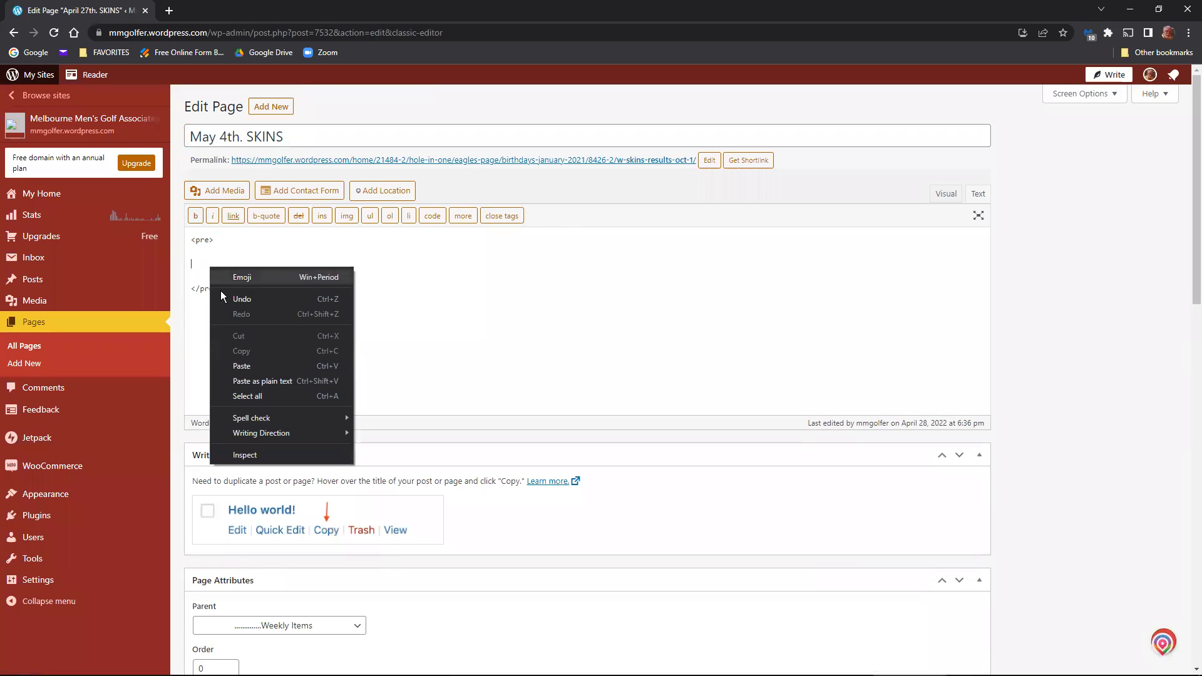
pyautogui.click(243, 367)
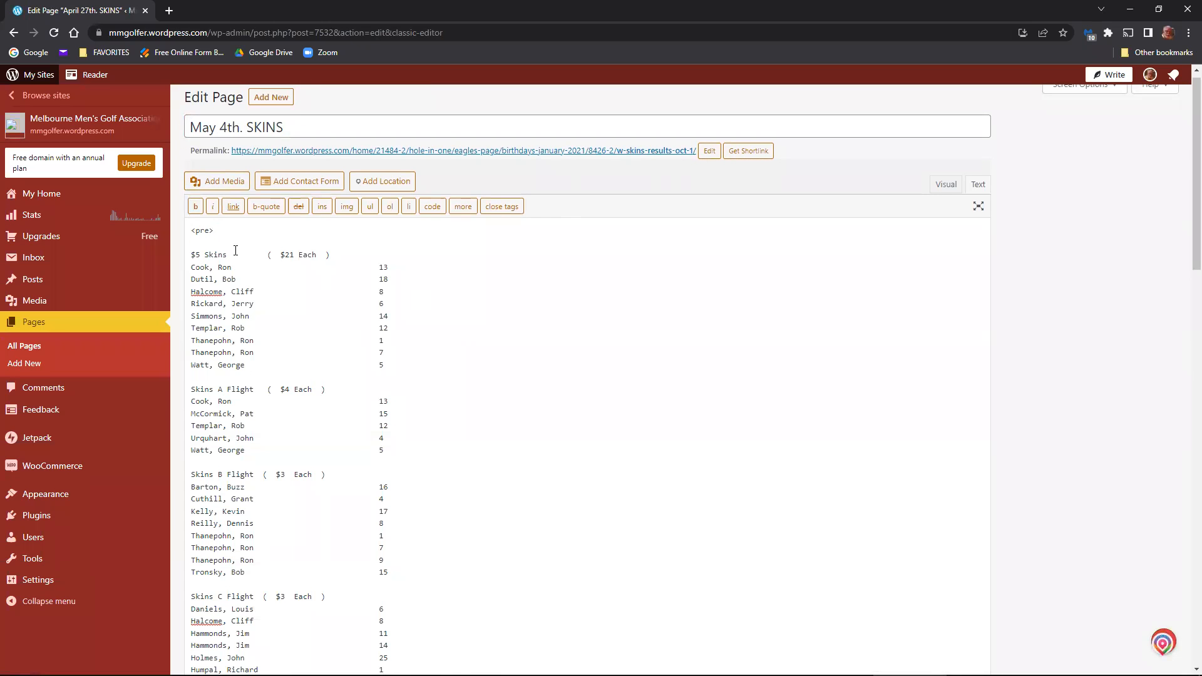
pyautogui.click(188, 254)
pyautogui.press('BackSpace')
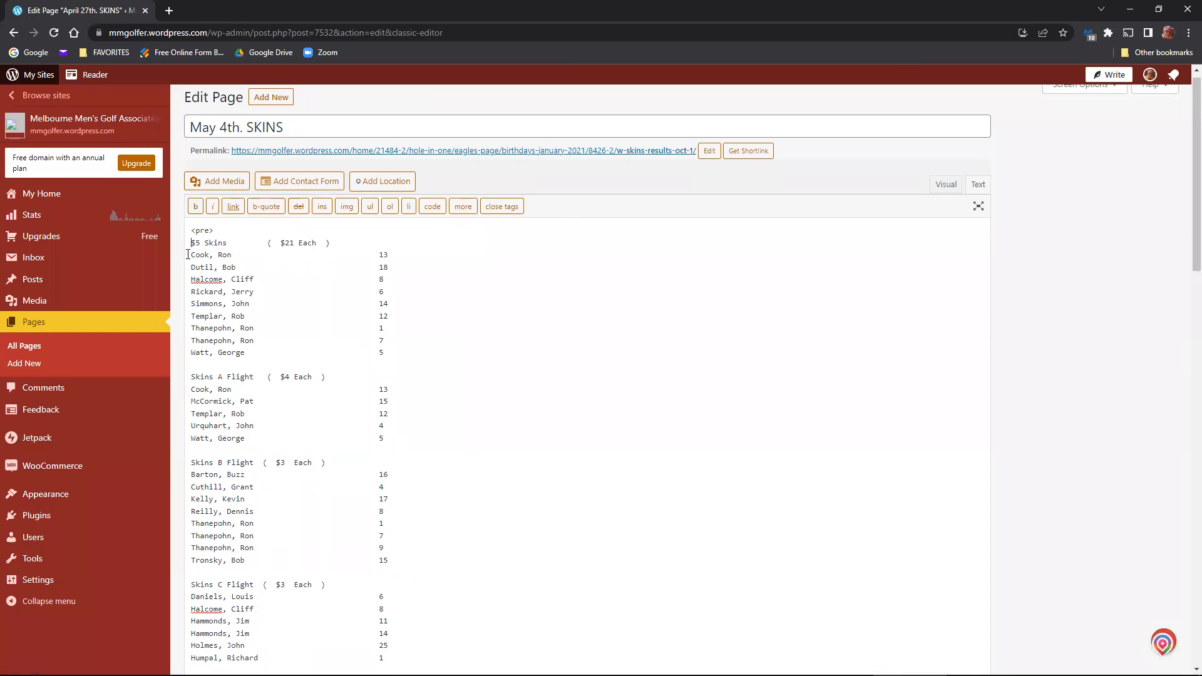
# Add a Player and Hole heading line below the $5 Skins heading.
pyautogui.click(348, 240)
pyautogui.press('Return')
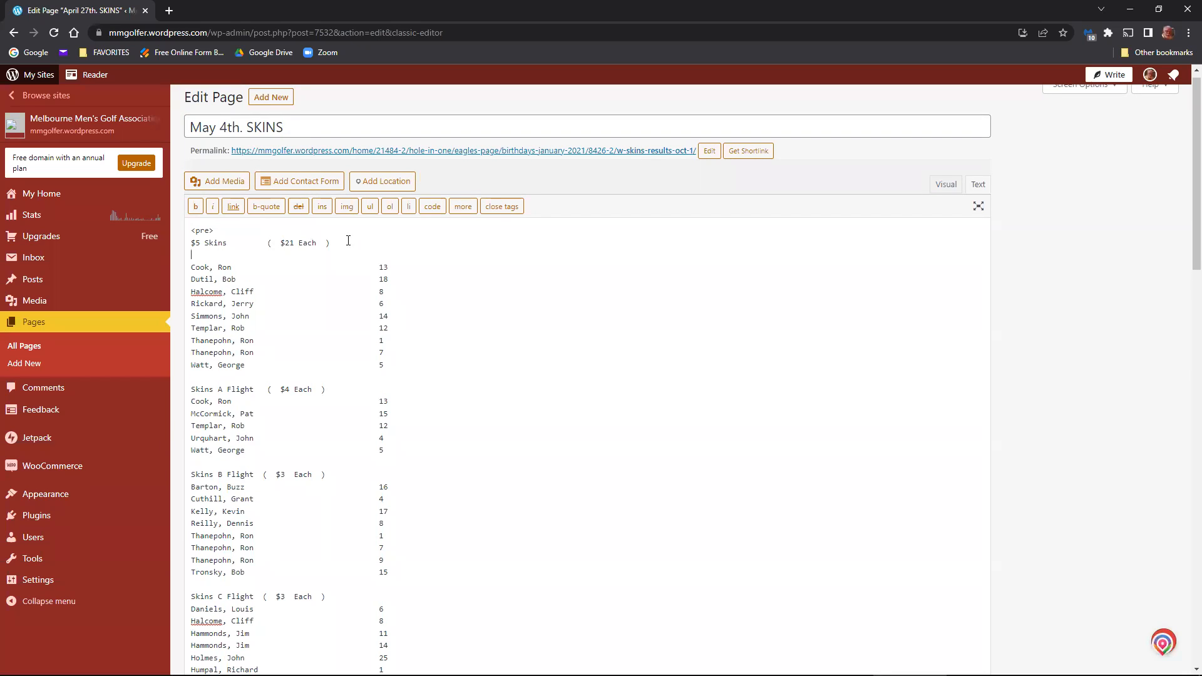
pyautogui.write('Player              Hole')
# Remove the extra spaces before holes 13, 18, 8 and 6 in $5 Skins so they line up under Hole.
pyautogui.moveTo(378, 268); pyautogui.dragTo(286, 265)
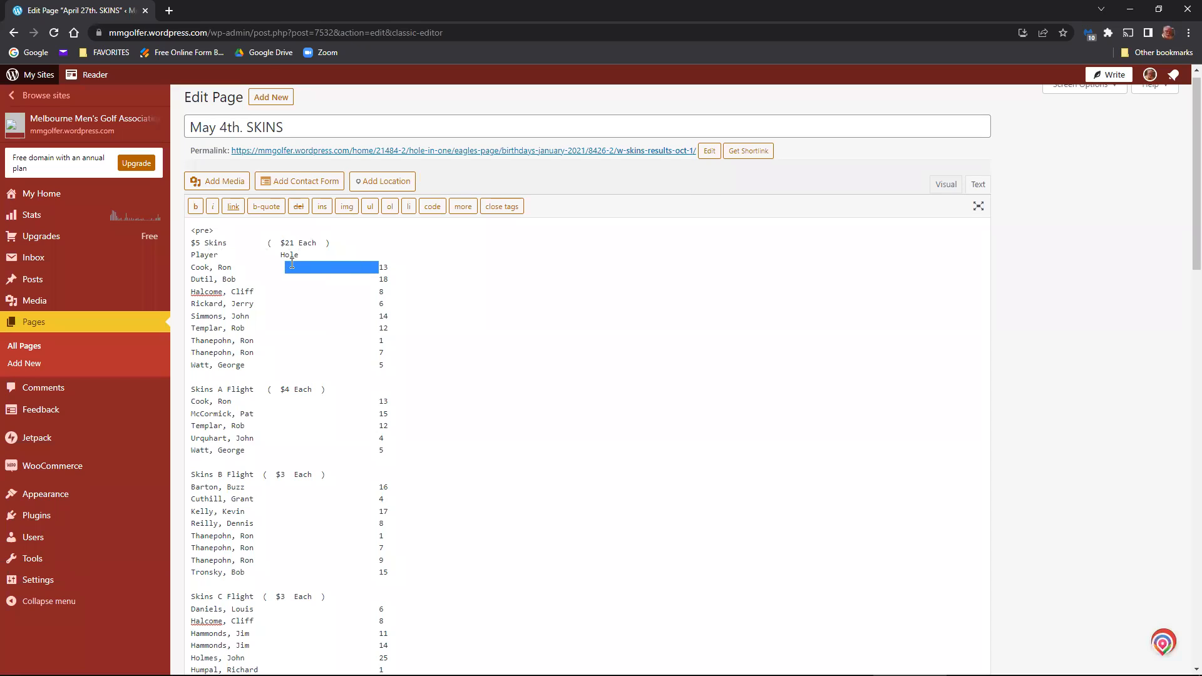
pyautogui.press('BackSpace')
pyautogui.moveTo(378, 279); pyautogui.dragTo(285, 279)
pyautogui.press('BackSpace')
pyautogui.moveTo(378, 292); pyautogui.dragTo(288, 291)
pyautogui.press('BackSpace')
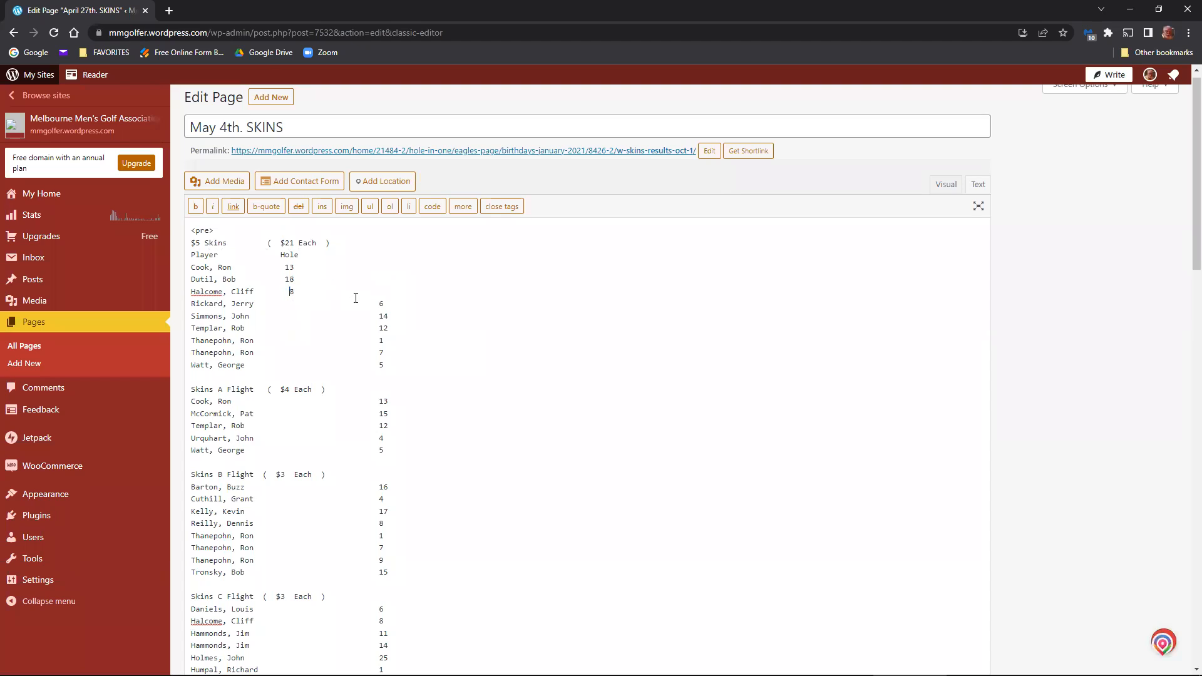
pyautogui.moveTo(380, 304); pyautogui.dragTo(289, 304)
pyautogui.press('BackSpace')
# Align holes 14 and 12 in the $5 Skins list under the Hole heading by removing their extra spaces.
pyautogui.doubleClick(379, 317)
pyautogui.moveTo(378, 316); pyautogui.dragTo(249, 316)
pyautogui.click(431, 352)
pyautogui.moveTo(379, 316); pyautogui.dragTo(288, 314)
pyautogui.press('BackSpace')
pyautogui.moveTo(379, 327); pyautogui.dragTo(292, 329)
pyautogui.press('BackSpace')
pyautogui.press('BackSpace')
pyautogui.click(293, 328)
pyautogui.press('BackSpace')
# Remove the extra spaces before holes 1, 7 and 5 at the end of the $5 Skins list.
pyautogui.press('BackSpace')
pyautogui.moveTo(377, 340); pyautogui.dragTo(291, 341)
pyautogui.press('BackSpace')
pyautogui.moveTo(379, 352); pyautogui.dragTo(291, 352)
pyautogui.press('BackSpace')
pyautogui.moveTo(379, 363); pyautogui.dragTo(285, 365)
pyautogui.press('BackSpace')
# Tighten the spacing in the $5 Skins heading so it reads "( $21 Each)" and sits closer to the title.
pyautogui.moveTo(281, 243); pyautogui.dragTo(277, 243)
pyautogui.press('BackSpace')
pyautogui.click(319, 243)
pyautogui.press('BackSpace')
pyautogui.click(262, 244)
pyautogui.press('BackSpace')
pyautogui.press('BackSpace')
pyautogui.press('BackSpace')
pyautogui.press('BackSpace')
# Remove the extra spaces in the Skins A Flight heading so the payout reads "($4 Each)".
pyautogui.click(282, 389)
pyautogui.press('BackSpace')
pyautogui.press('BackSpace')
pyautogui.click(309, 390)
pyautogui.press('BackSpace')
pyautogui.press('Delete')
# Remove the extra spaces before holes 13, 15, 12, 4 and 5 in Skins A Flight to align them with the column above.
pyautogui.moveTo(380, 401); pyautogui.dragTo(283, 405)
pyautogui.press('BackSpace')
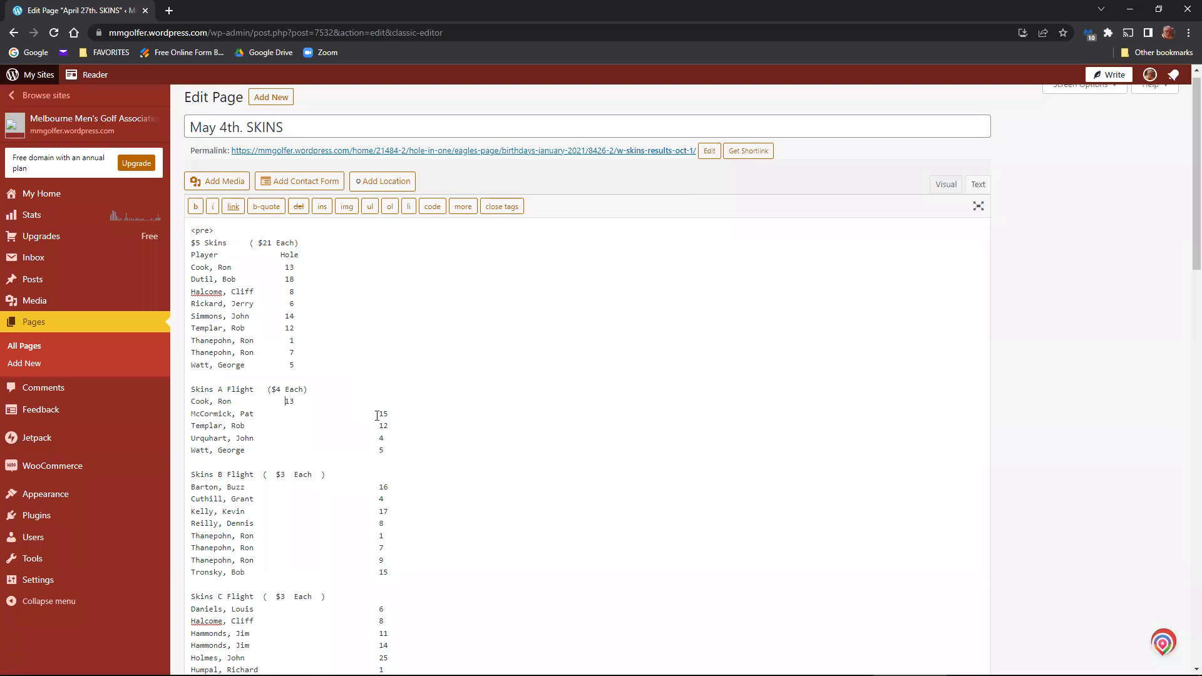
pyautogui.moveTo(371, 410); pyautogui.dragTo(286, 414)
pyautogui.press('BackSpace')
pyautogui.moveTo(379, 425); pyautogui.dragTo(286, 429)
pyautogui.press('BackSpace')
pyautogui.moveTo(377, 439); pyautogui.dragTo(290, 442)
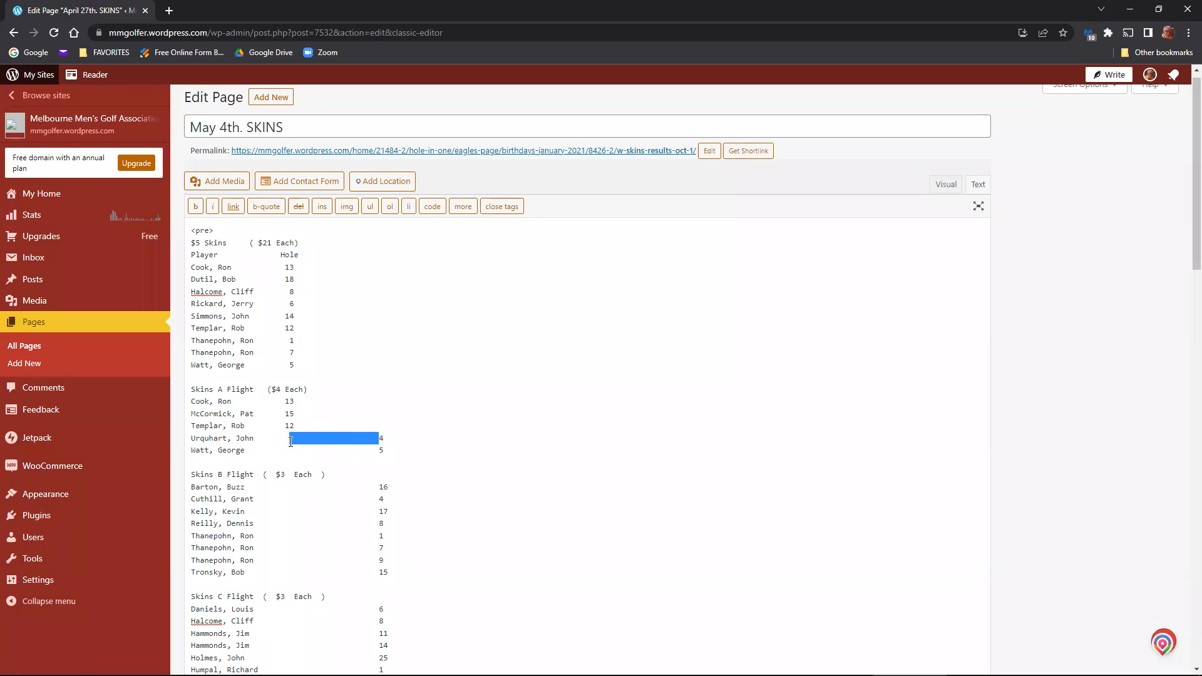
pyautogui.press('BackSpace')
pyautogui.moveTo(378, 452); pyautogui.dragTo(291, 451)
pyautogui.press('BackSpace')
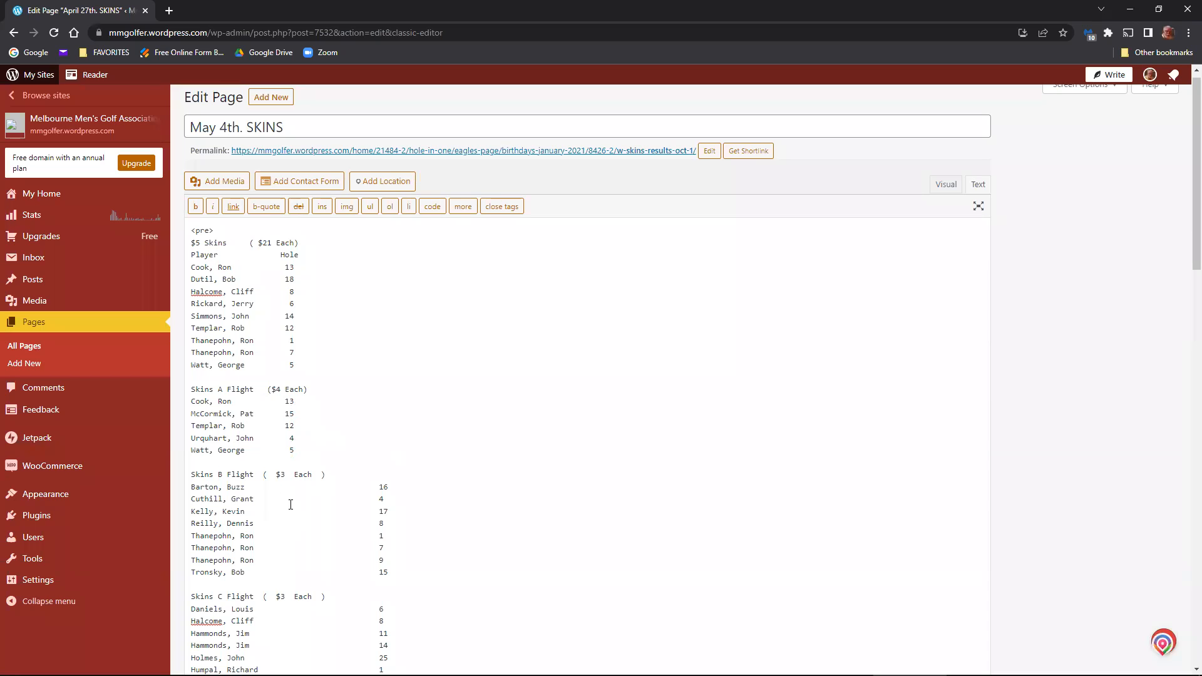
# Remove the extra spaces in the Skins B Flight heading so the payout reads "($3 Each)".
pyautogui.moveTo(276, 474); pyautogui.dragTo(280, 476)
pyautogui.click(274, 474)
pyautogui.press('BackSpace')
pyautogui.press('BackSpace')
pyautogui.click(286, 474)
pyautogui.press('BackSpace')
pyautogui.click(308, 474)
pyautogui.press('BackSpace')
pyautogui.press('BackSpace')
# Copy the Player and Hole heading line from $5 Skins onto new lines below the Skins A Flight and Skins B Flight headings.
pyautogui.press('Return')
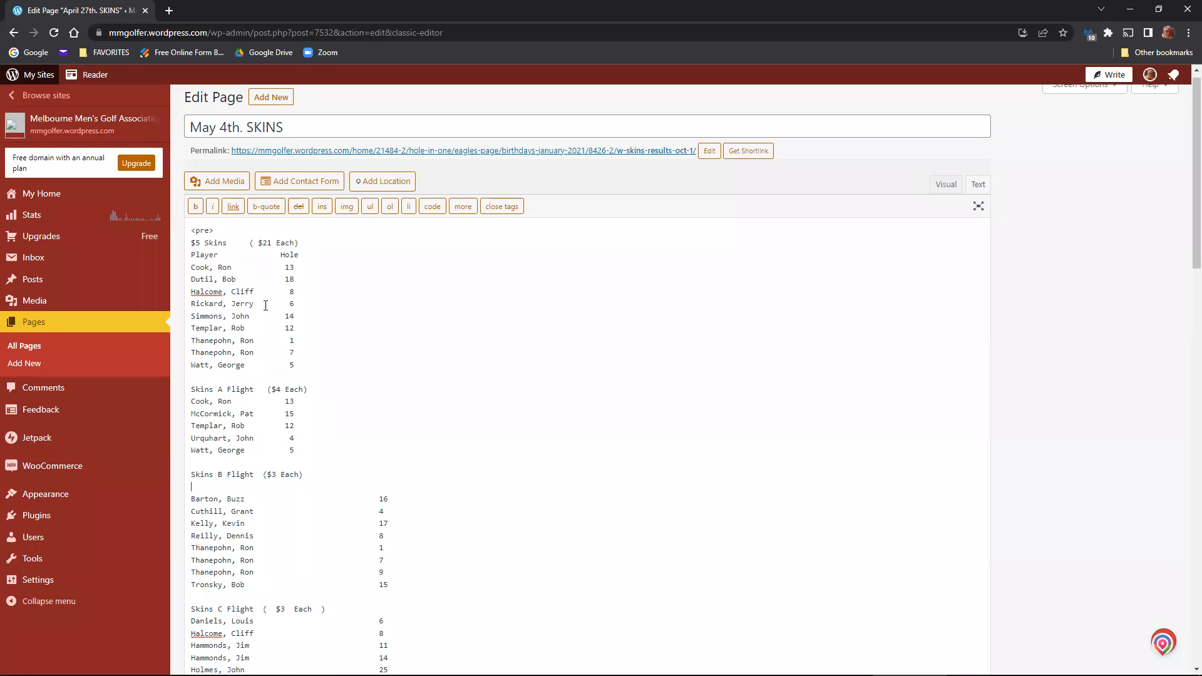
pyautogui.click(319, 394)
pyautogui.press('Return')
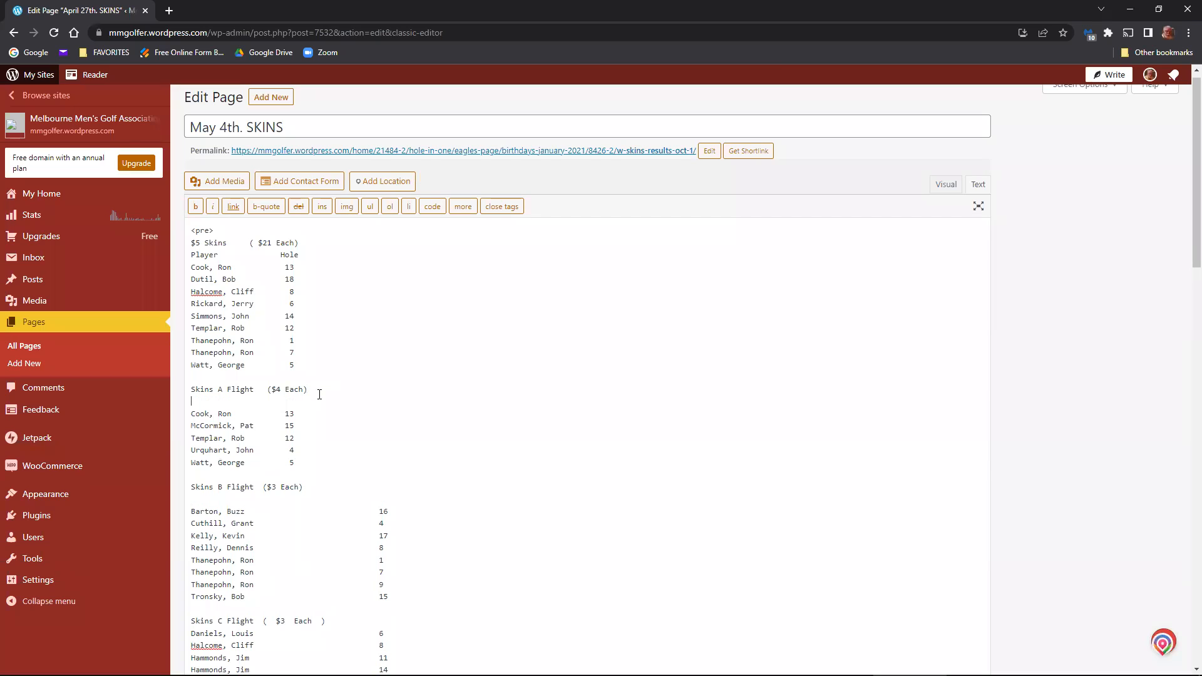
pyautogui.moveTo(192, 254); pyautogui.dragTo(298, 255)
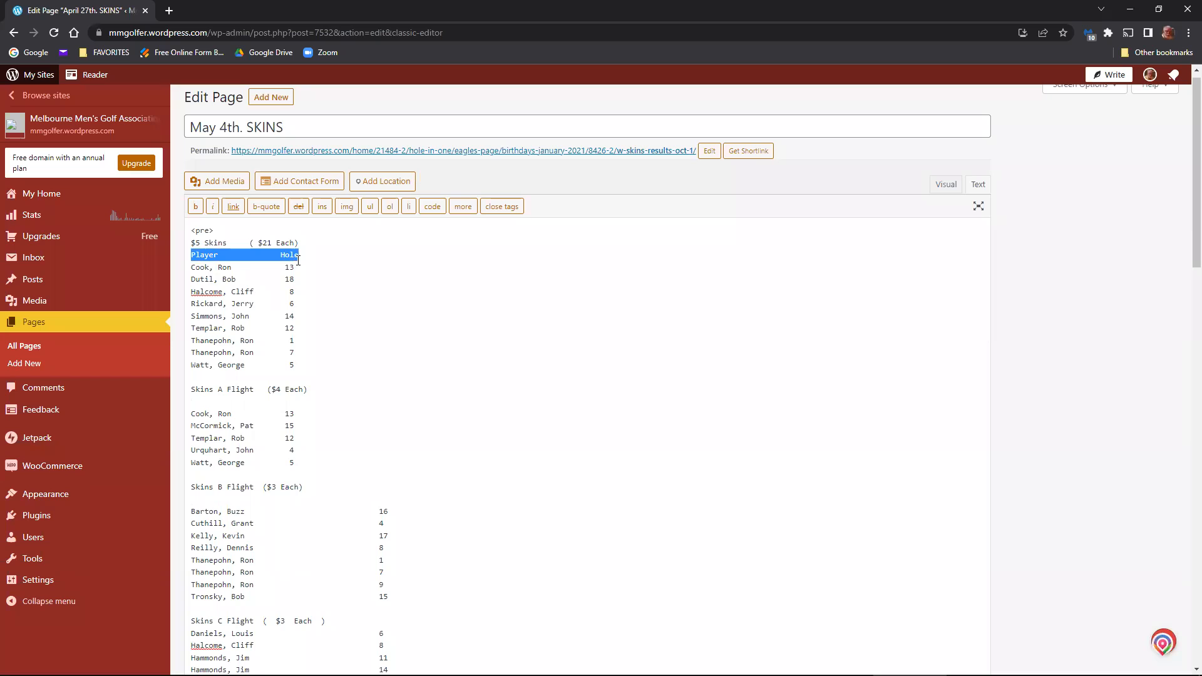
pyautogui.rightClick(288, 255)
pyautogui.click(331, 304)
pyautogui.click(208, 403)
pyautogui.rightClick(208, 406)
pyautogui.click(240, 506)
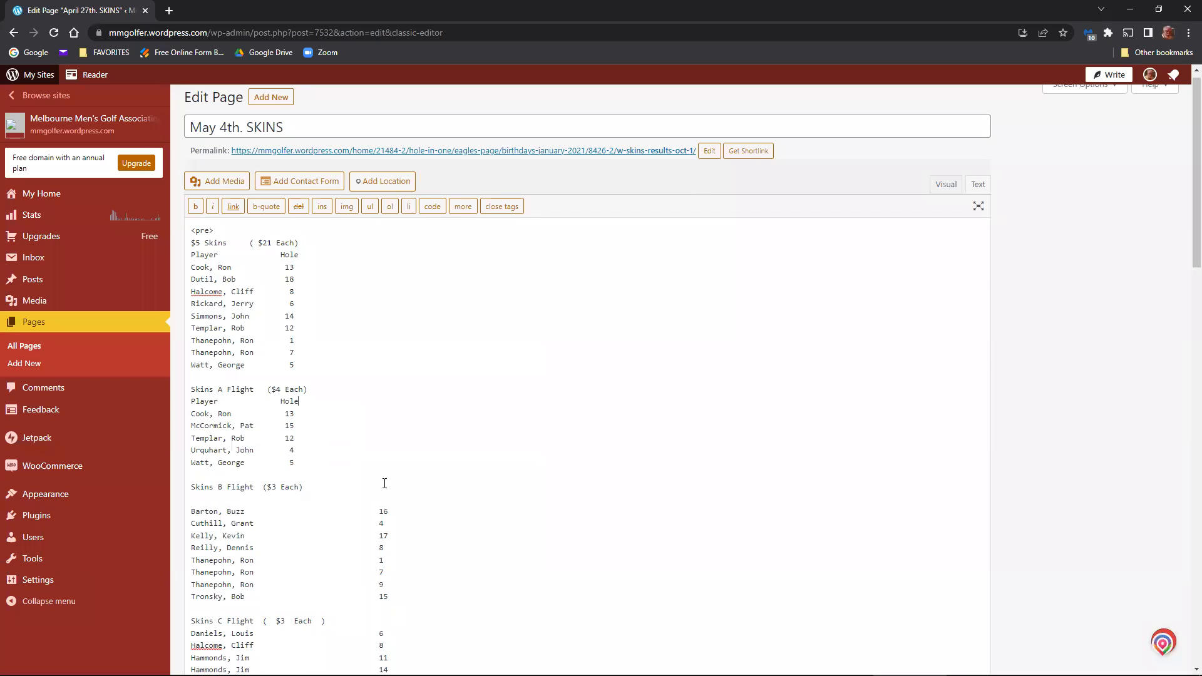
pyautogui.rightClick(202, 500)
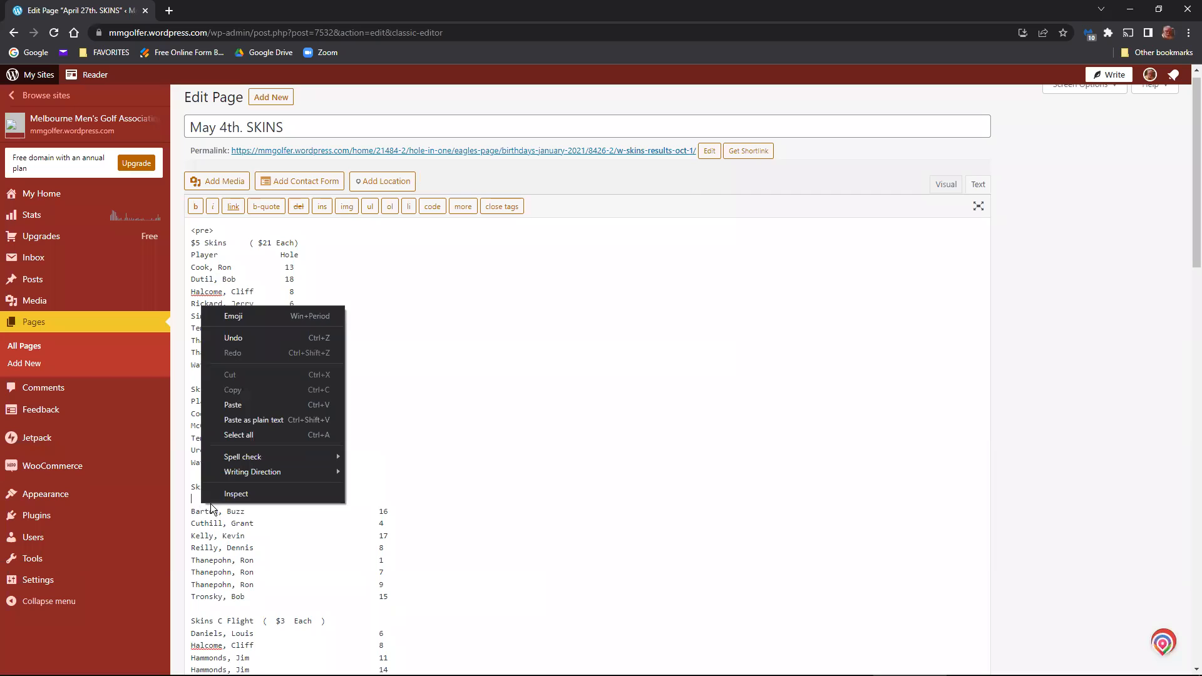
pyautogui.click(235, 404)
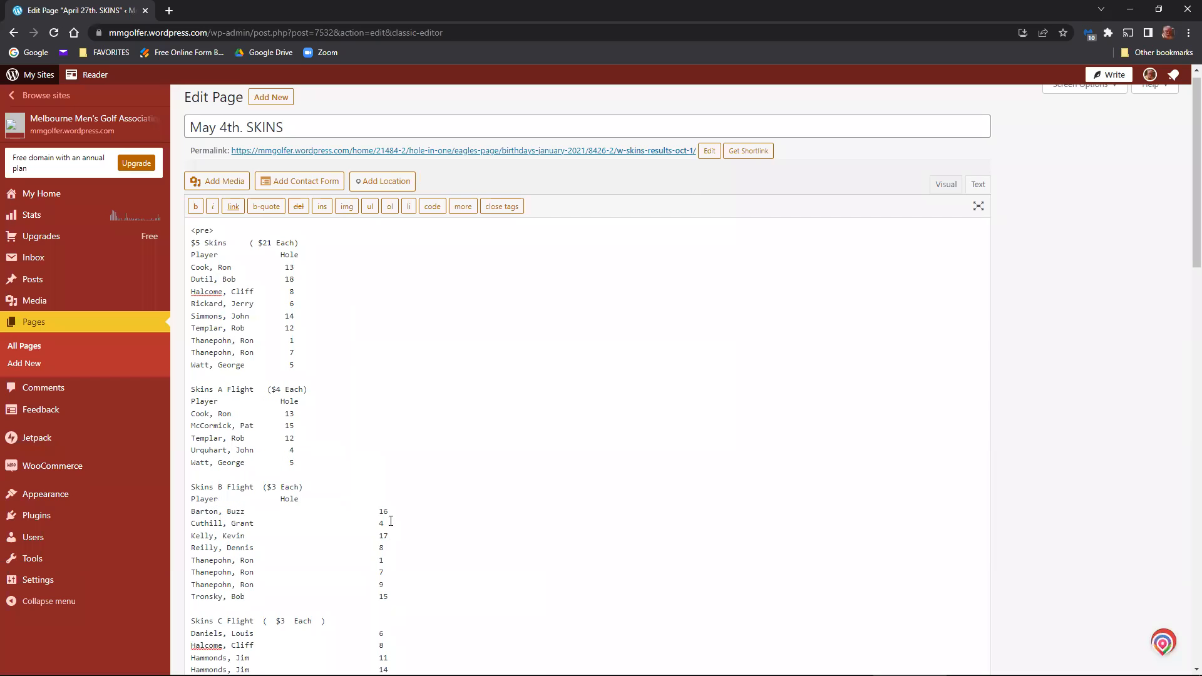
# Remove the extra spaces before holes 16, 4, 17, 8, 1, 7, 9 and 15 in Skins B Flight to align them with the Hole column.
pyautogui.moveTo(378, 512); pyautogui.dragTo(295, 514)
pyautogui.press('BackSpace')
pyautogui.press('BackSpace')
pyautogui.press('BackSpace')
pyautogui.moveTo(379, 523); pyautogui.dragTo(290, 524)
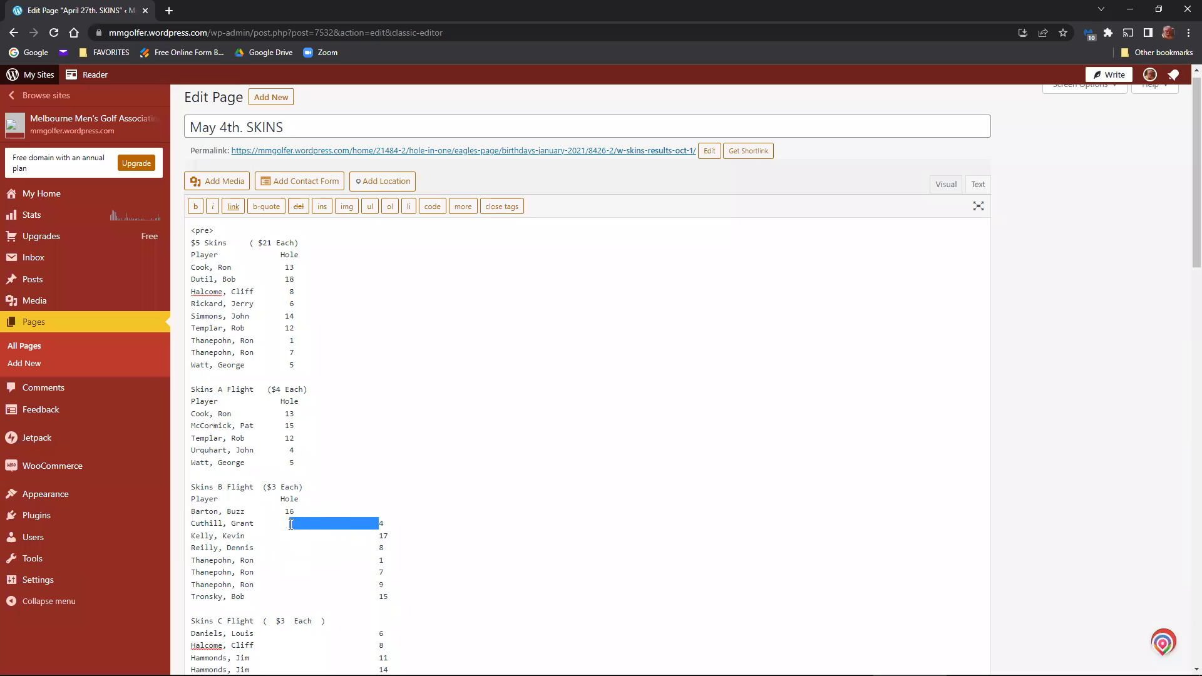
pyautogui.press('BackSpace')
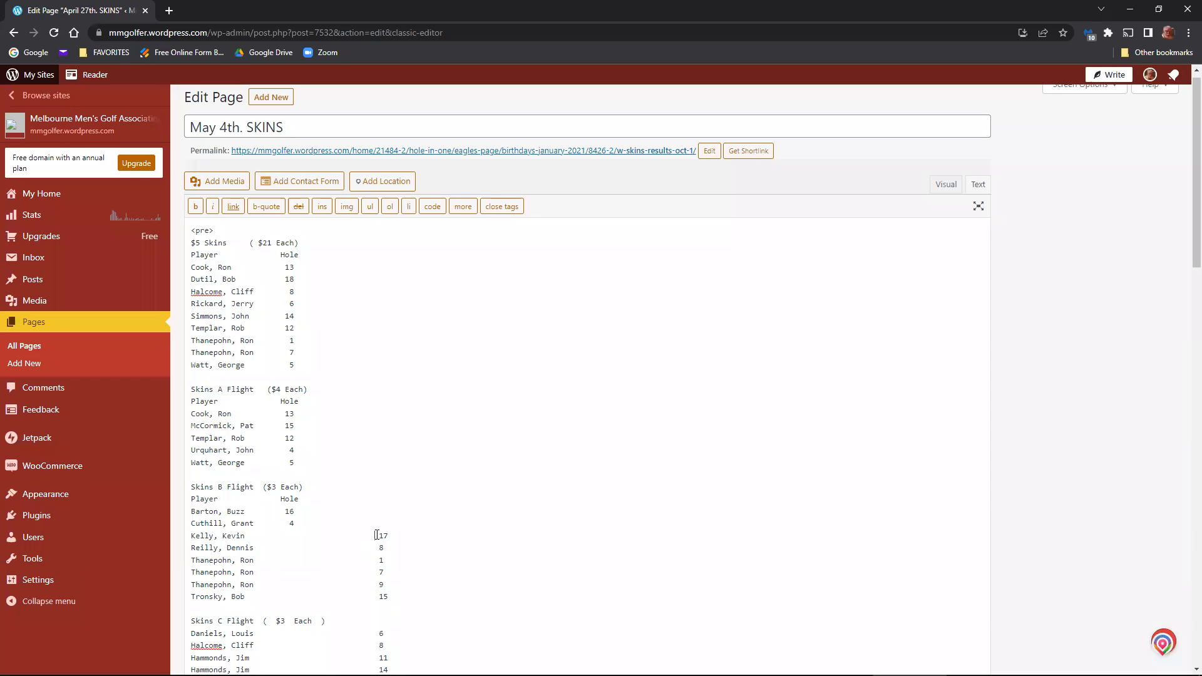
pyautogui.moveTo(378, 534); pyautogui.dragTo(285, 536)
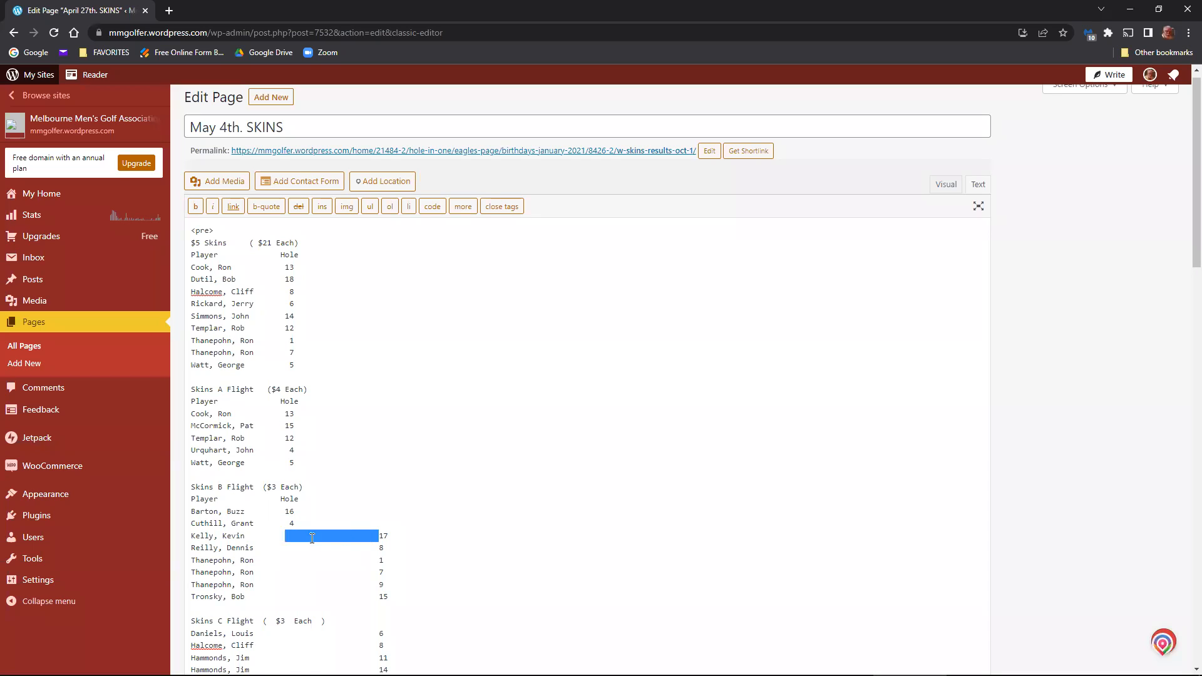
pyautogui.press('BackSpace')
pyautogui.moveTo(378, 548); pyautogui.dragTo(286, 548)
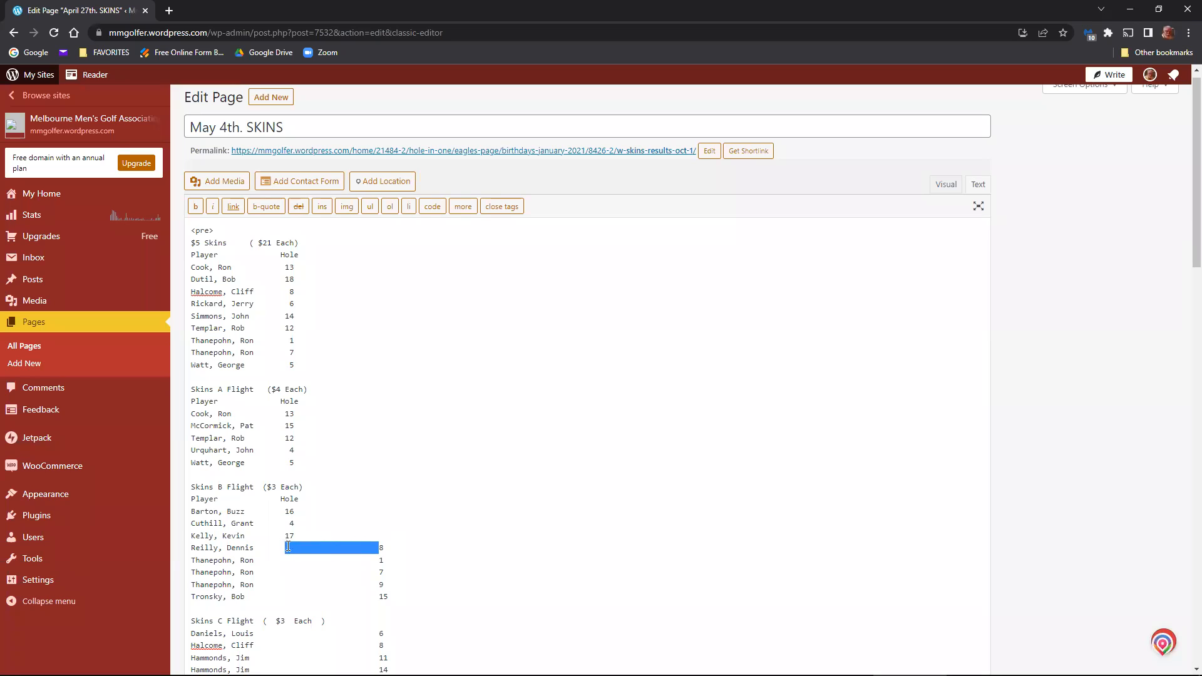
pyautogui.press('BackSpace')
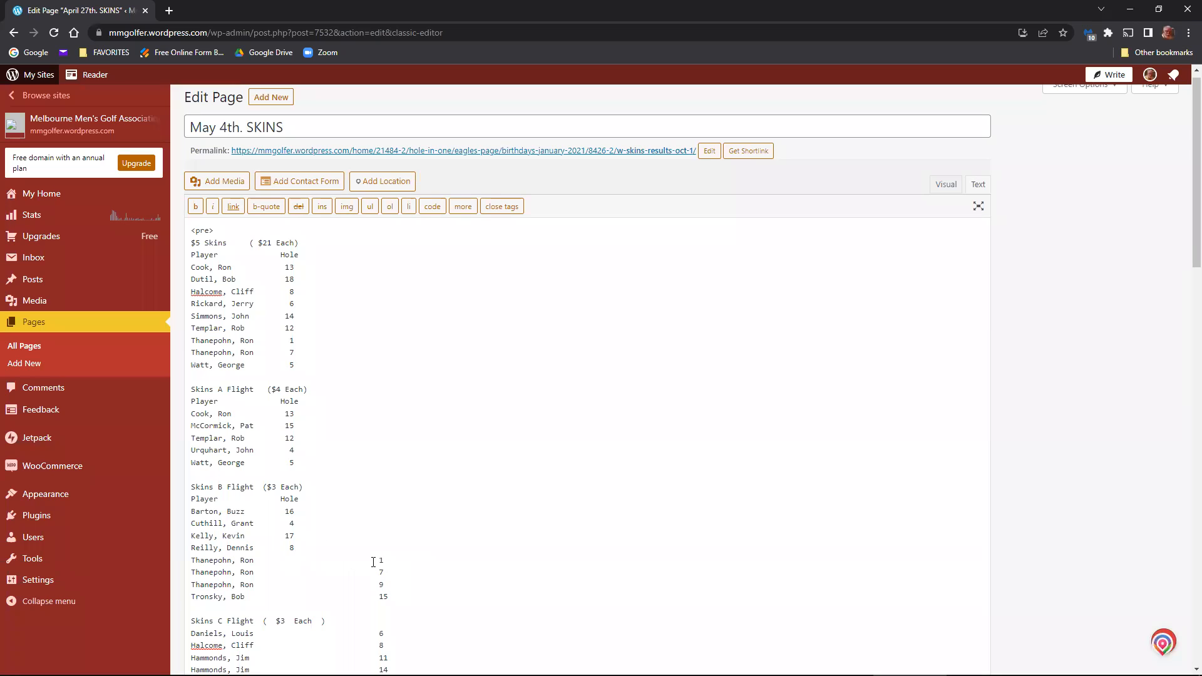
pyautogui.moveTo(378, 560); pyautogui.dragTo(290, 560)
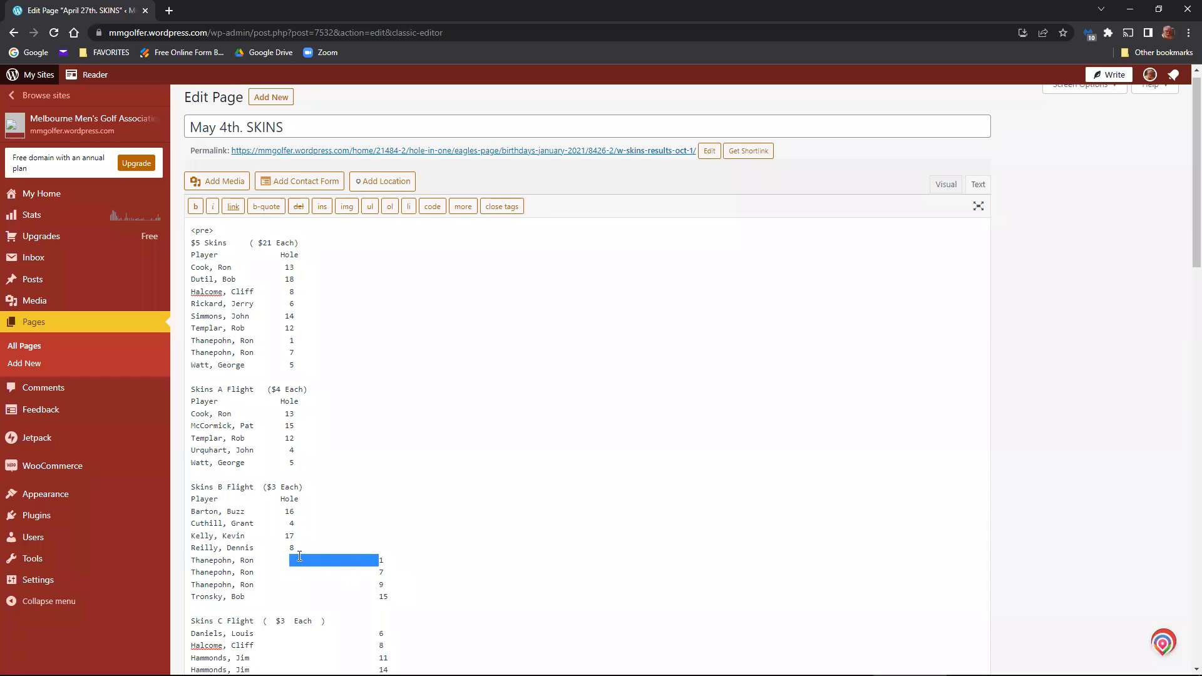
pyautogui.press('BackSpace')
pyautogui.moveTo(378, 572); pyautogui.dragTo(290, 574)
pyautogui.press('BackSpace')
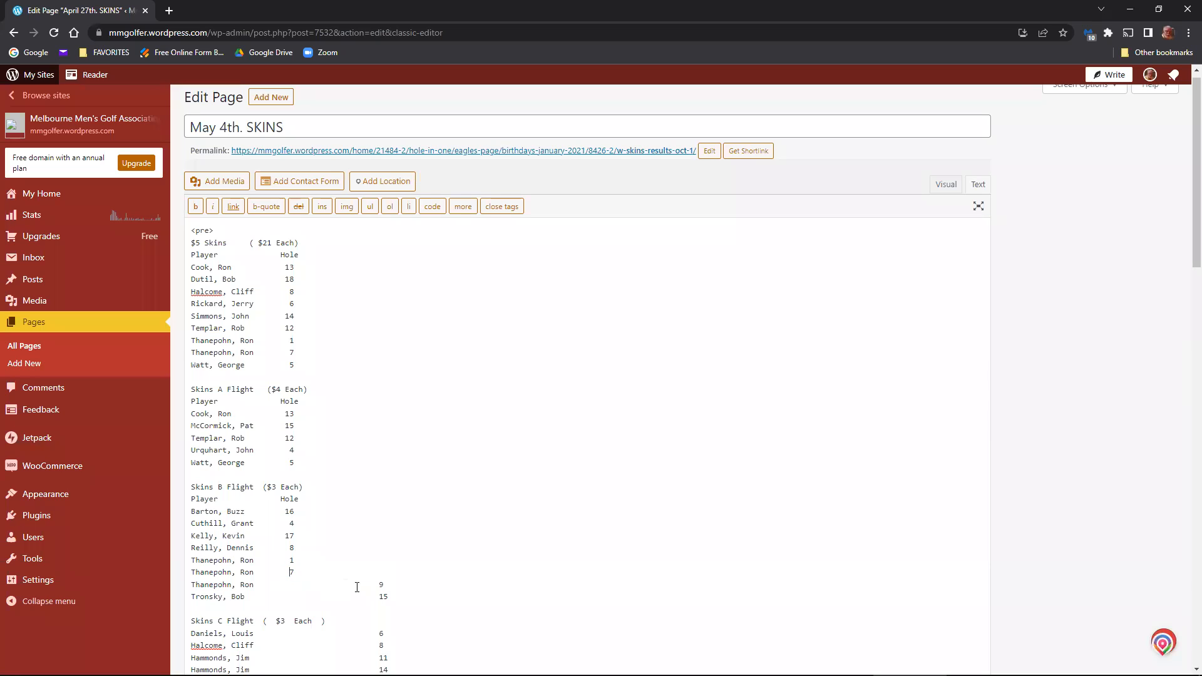
pyautogui.moveTo(381, 584); pyautogui.dragTo(290, 584)
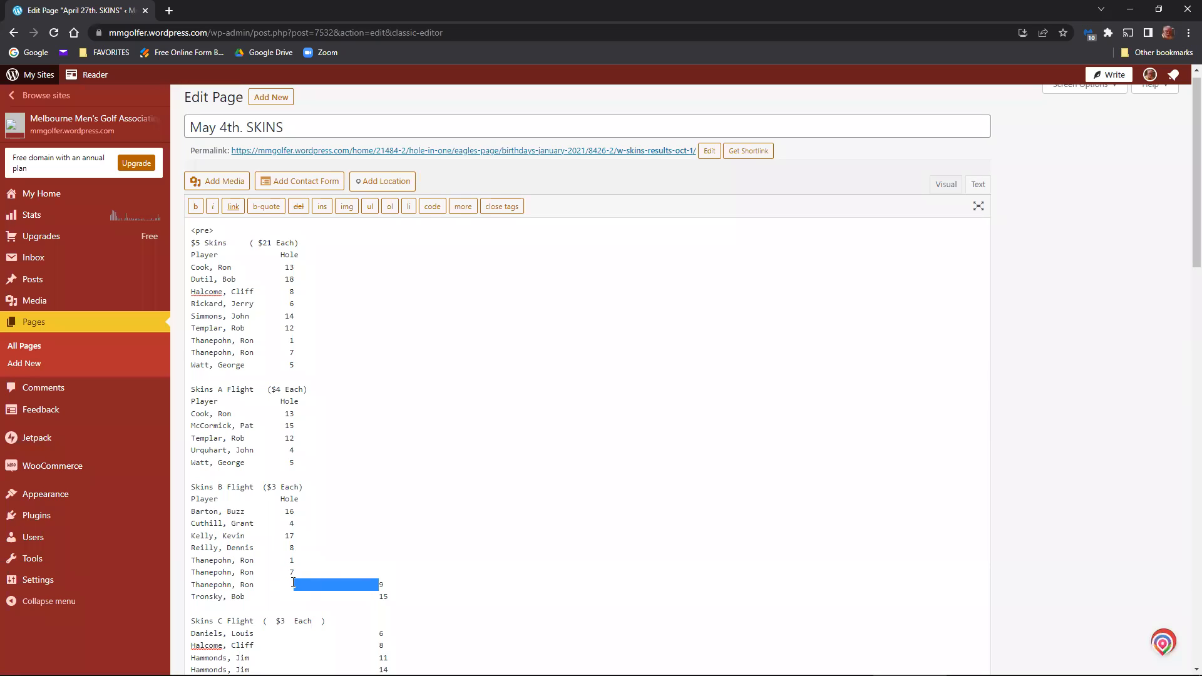
pyautogui.press('BackSpace')
pyautogui.moveTo(379, 595); pyautogui.dragTo(281, 594)
pyautogui.press('BackSpace')
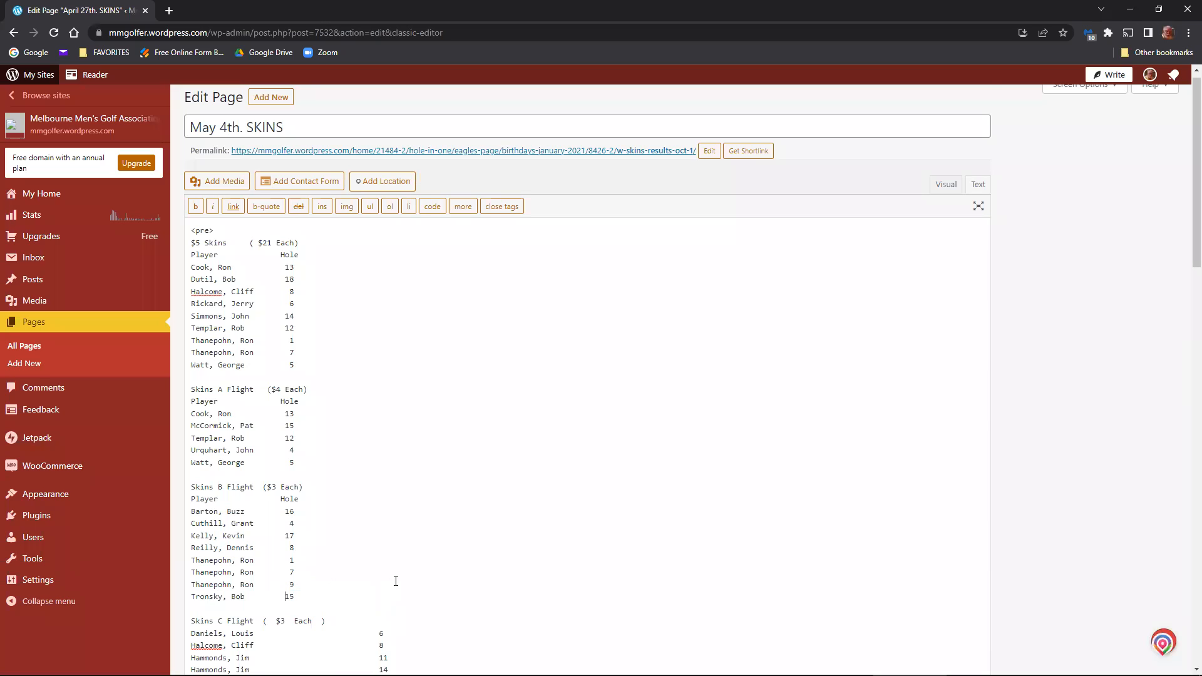
# Copy the Player and Hole heading line from Skins B Flight onto a new line below the Skins C Flight heading.
pyautogui.scroll(-4, 438, 569)
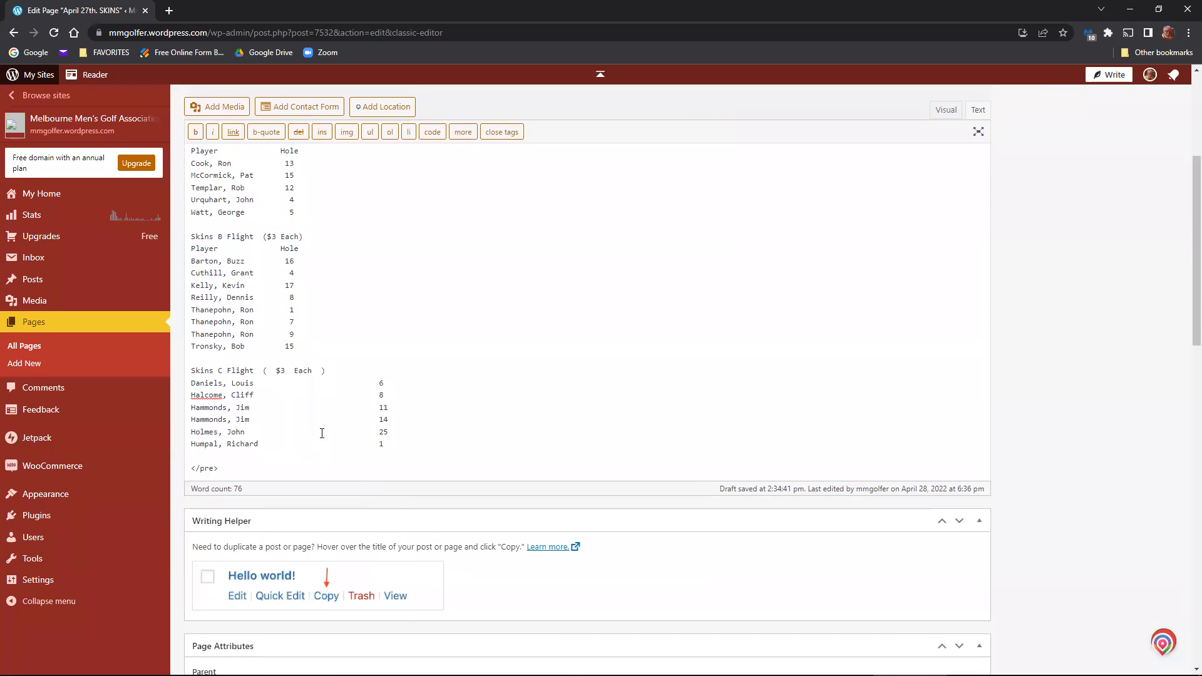
pyautogui.click(337, 369)
pyautogui.press('Return')
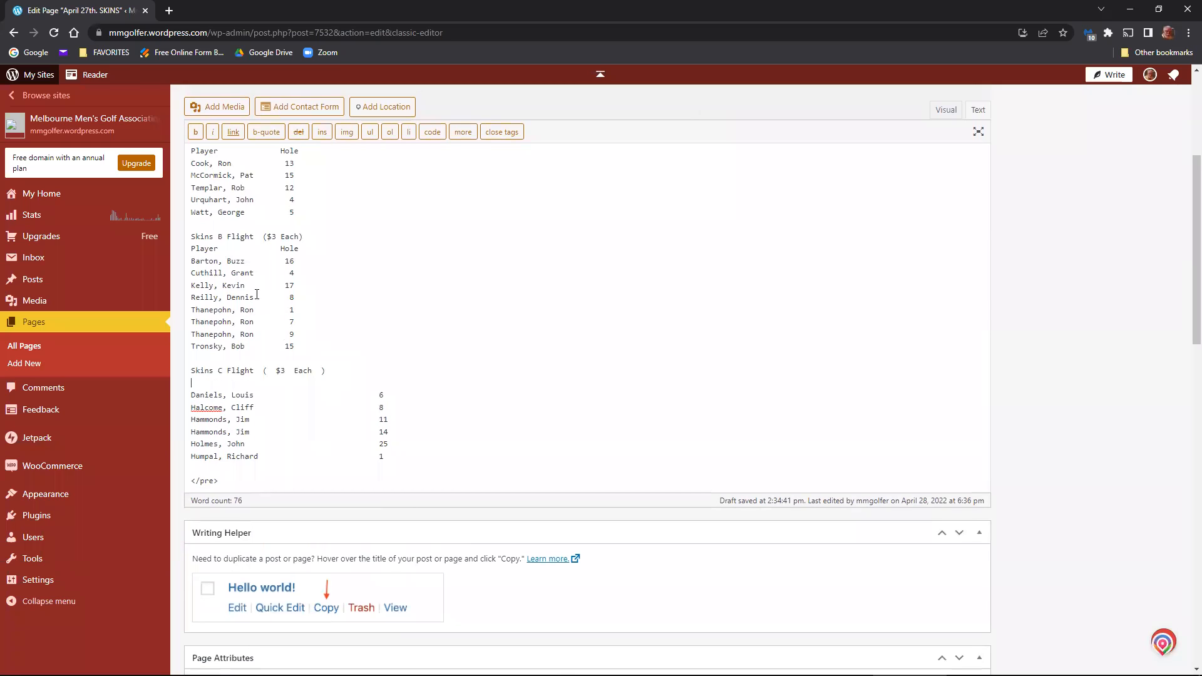
pyautogui.moveTo(187, 251); pyautogui.dragTo(331, 252)
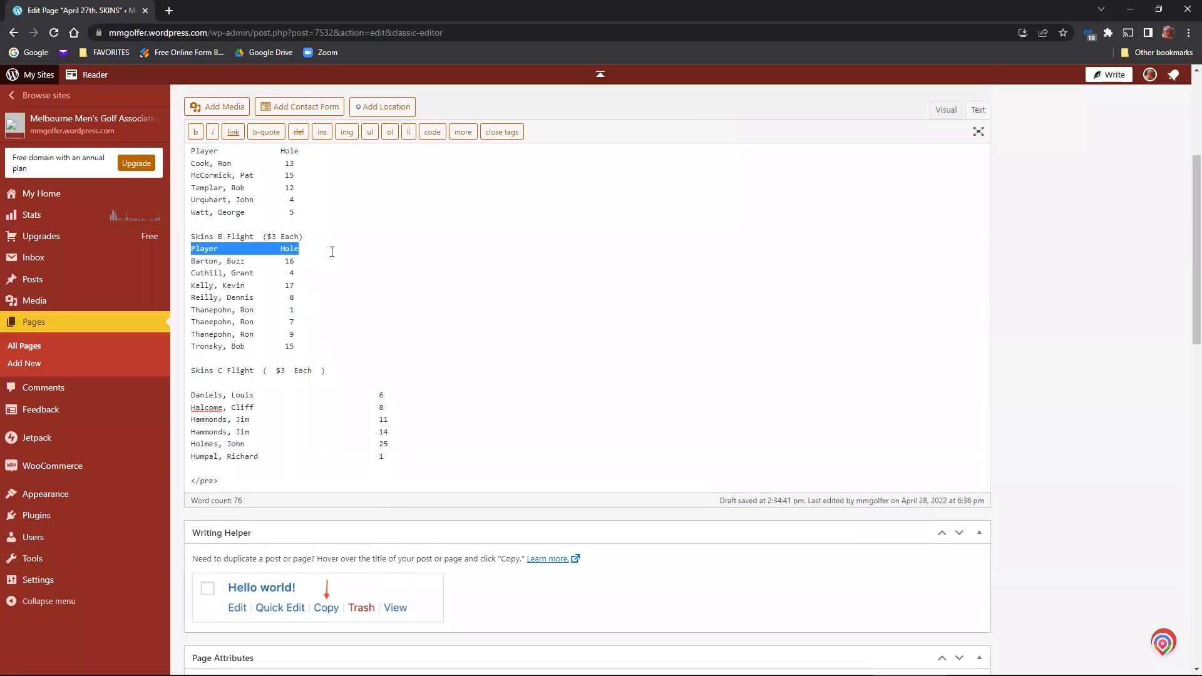
pyautogui.rightClick(276, 242)
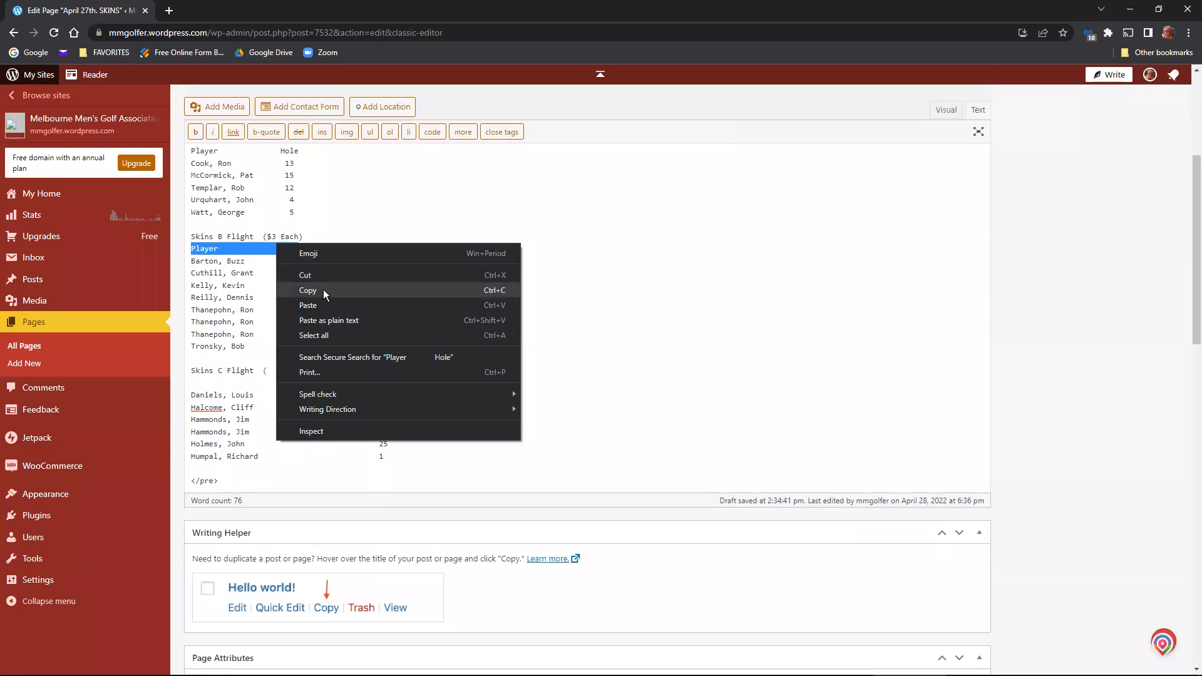
pyautogui.click(323, 289)
pyautogui.click(198, 383)
pyautogui.rightClick(204, 382)
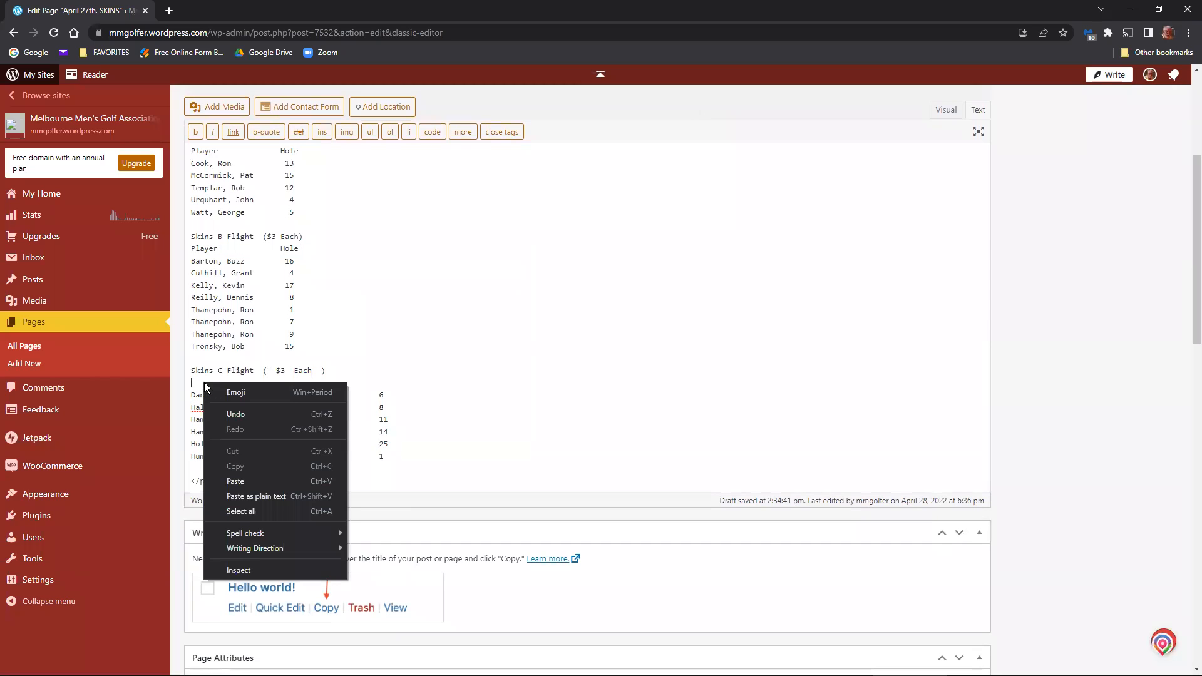
pyautogui.click(244, 480)
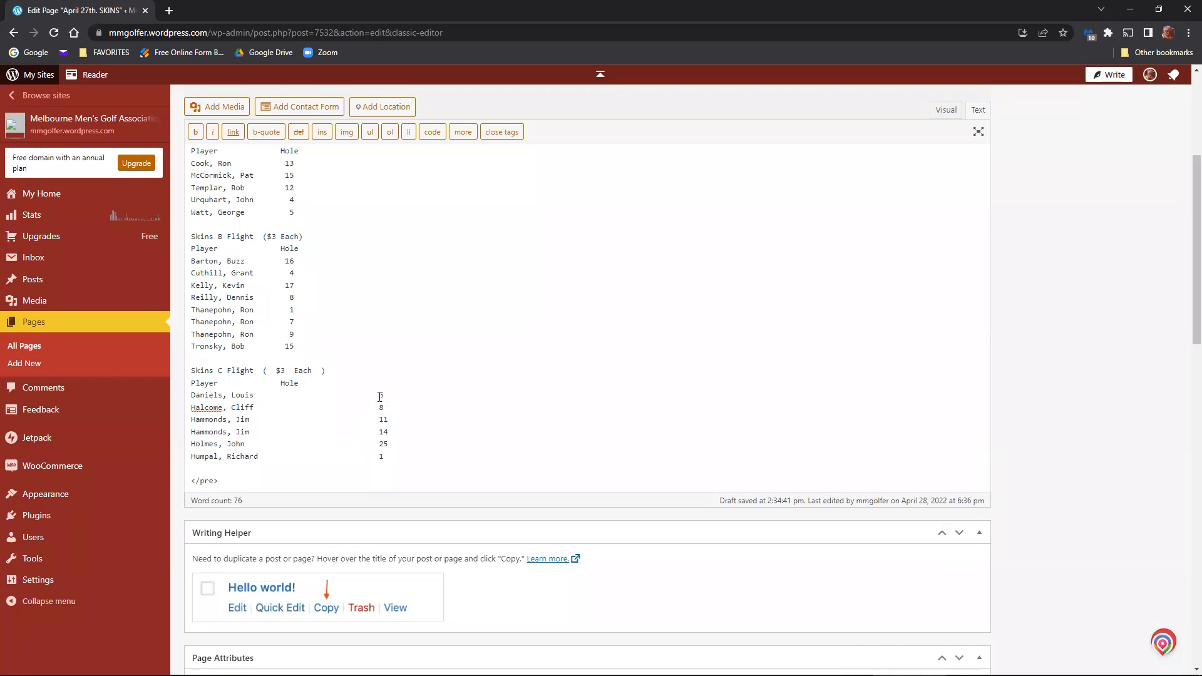
# Remove the extra spaces before holes 6, 8, 11, 14, 25 and 1 in Skins C Flight to align them with the Hole column.
pyautogui.moveTo(379, 395); pyautogui.dragTo(295, 395)
pyautogui.press('BackSpace')
pyautogui.press('BackSpace')
pyautogui.moveTo(384, 407); pyautogui.dragTo(373, 405)
pyautogui.click(388, 420)
pyautogui.moveTo(381, 407); pyautogui.dragTo(294, 407)
pyautogui.press('BackSpace')
pyautogui.press('BackSpace')
pyautogui.moveTo(377, 420); pyautogui.dragTo(288, 420)
pyautogui.press('BackSpace')
pyautogui.moveTo(379, 432); pyautogui.dragTo(285, 437)
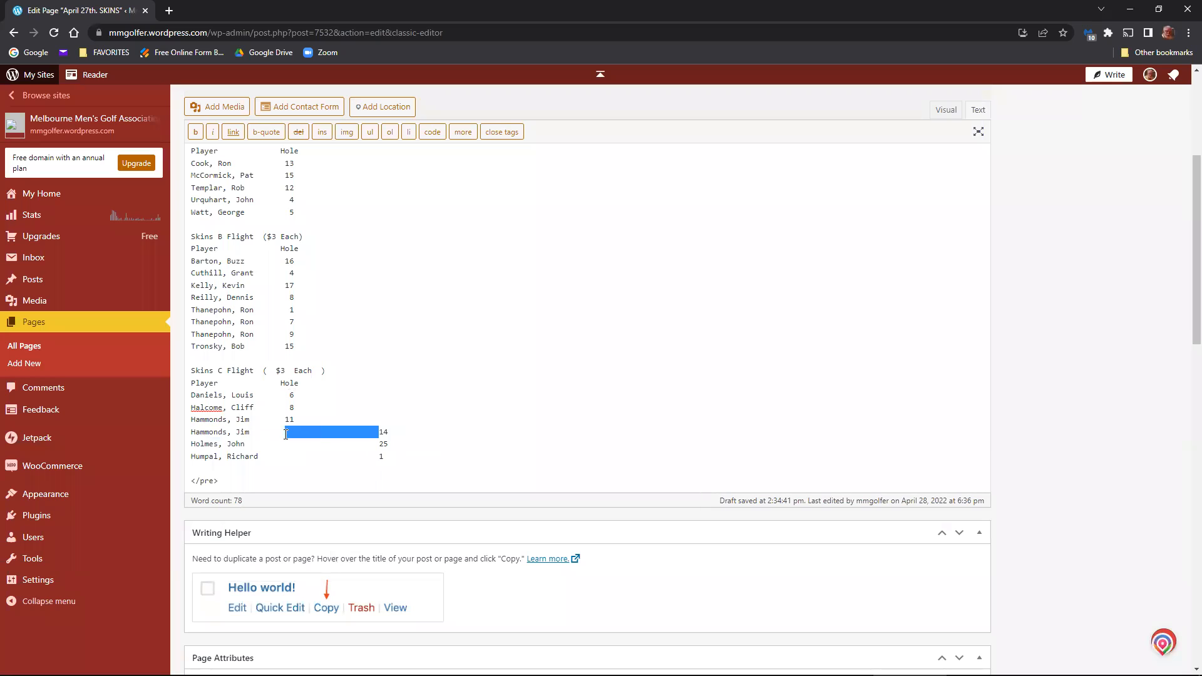
pyautogui.press('BackSpace')
pyautogui.moveTo(379, 444); pyautogui.dragTo(285, 445)
pyautogui.press('BackSpace')
pyautogui.moveTo(379, 456); pyautogui.dragTo(290, 456)
pyautogui.press('BackSpace')
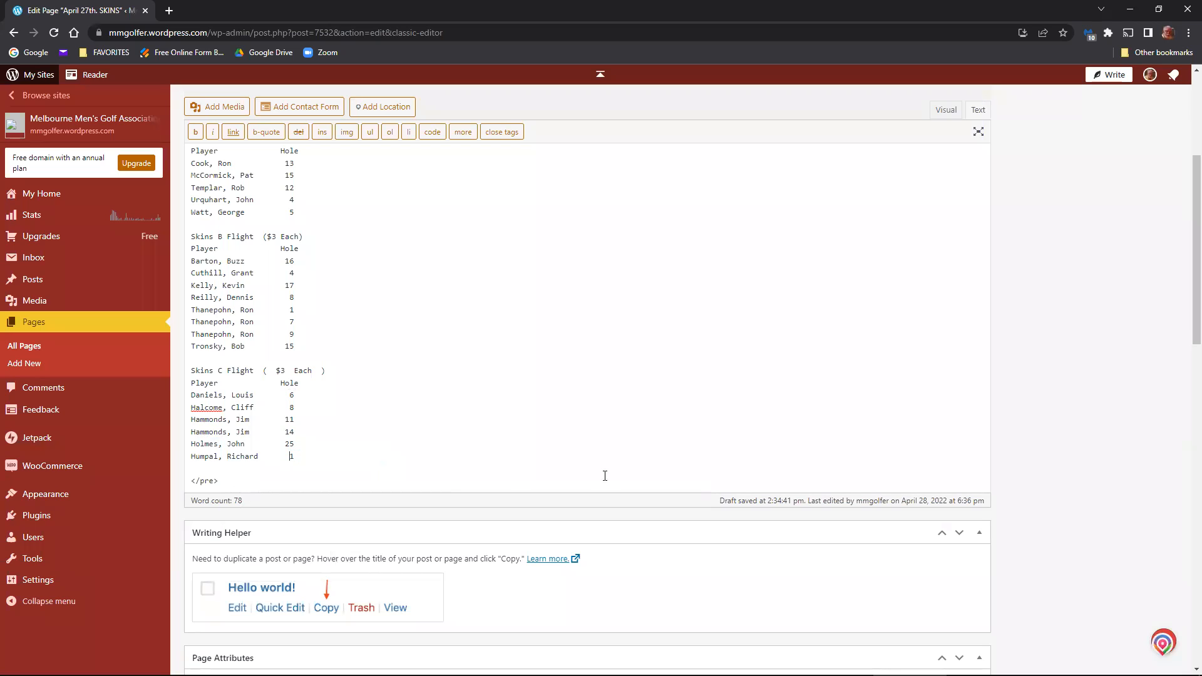
# Update the May 4th. SKINS page and preview its changes, closing the advertising page and the preview.
pyautogui.scroll(-8, 773, 467)
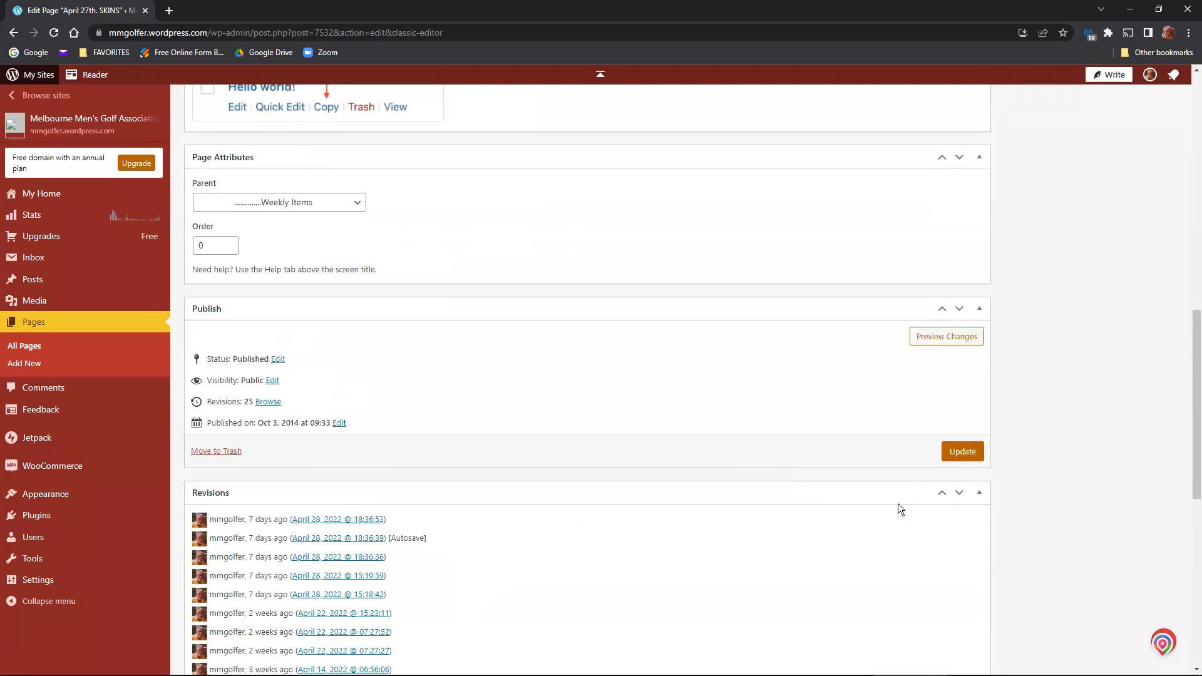
pyautogui.click(961, 451)
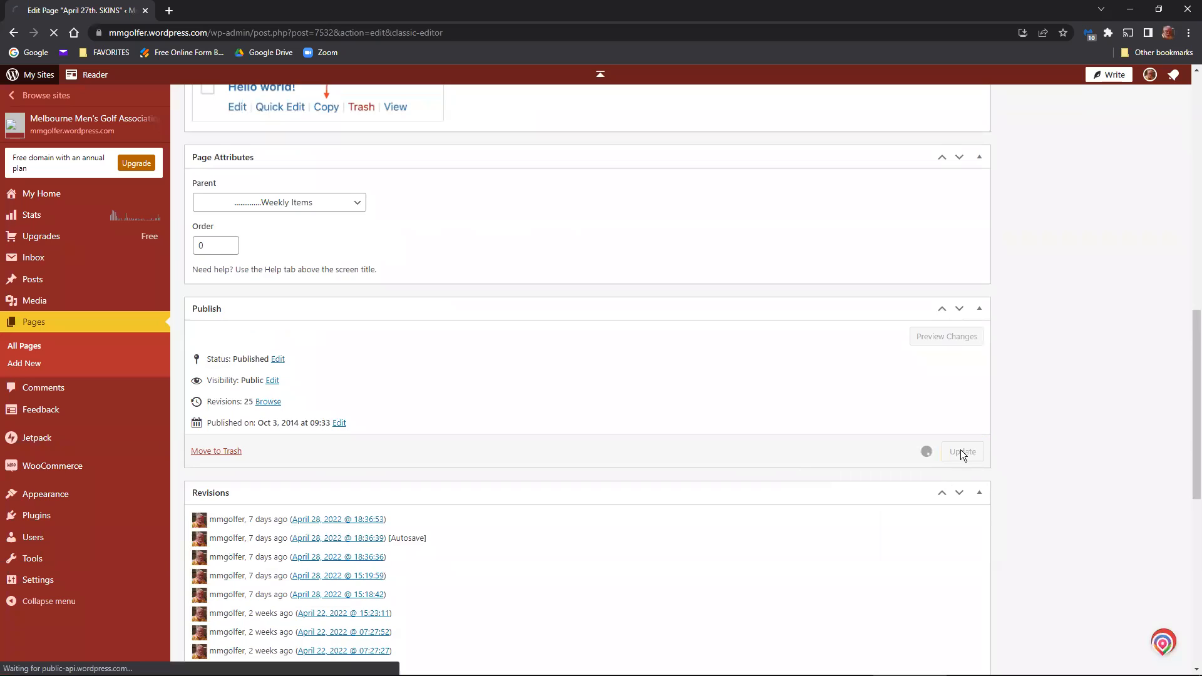
pyautogui.scroll(-4, 962, 456)
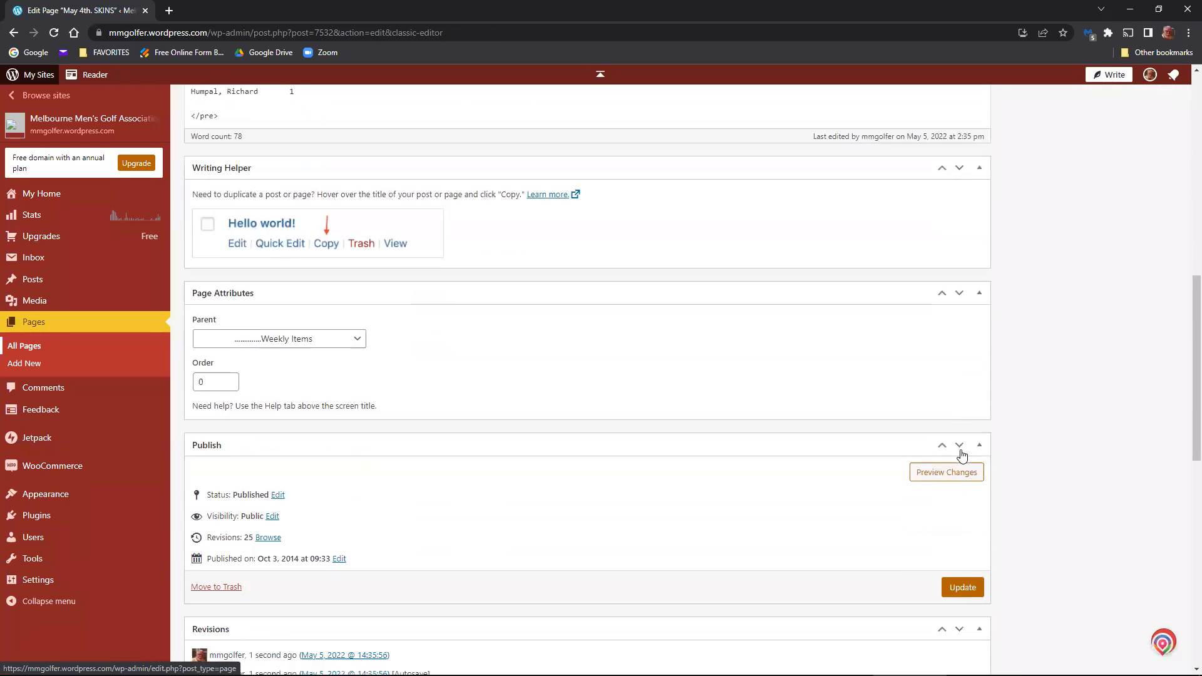
pyautogui.click(960, 449)
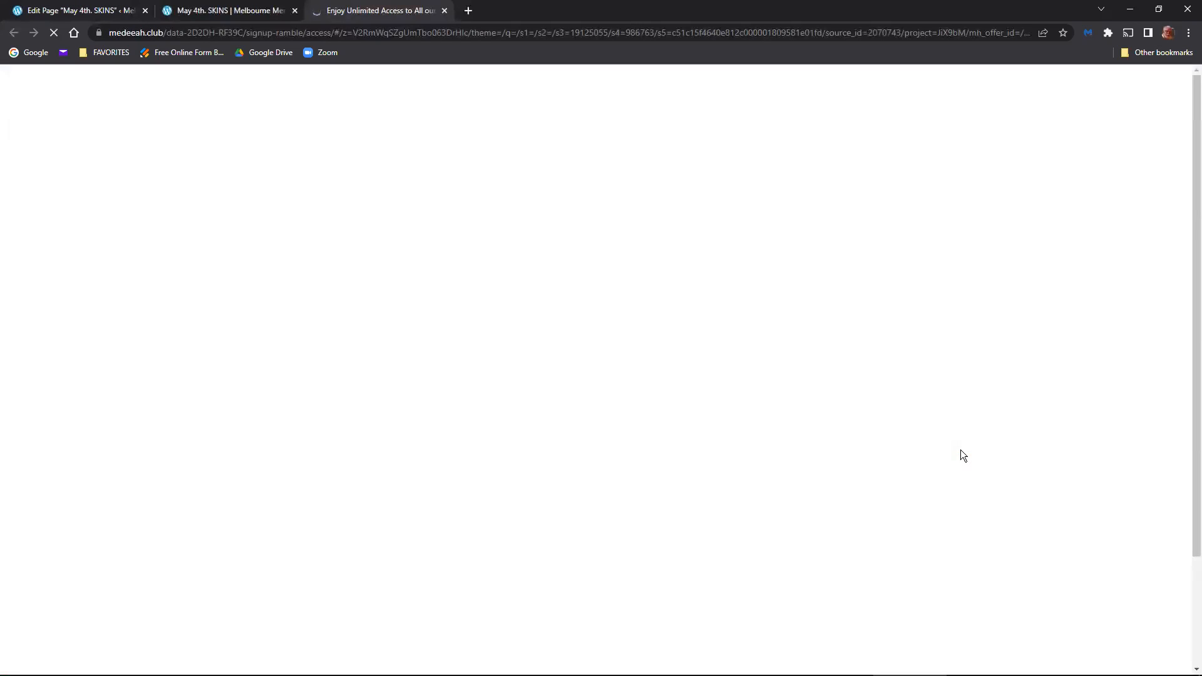
pyautogui.click(443, 11)
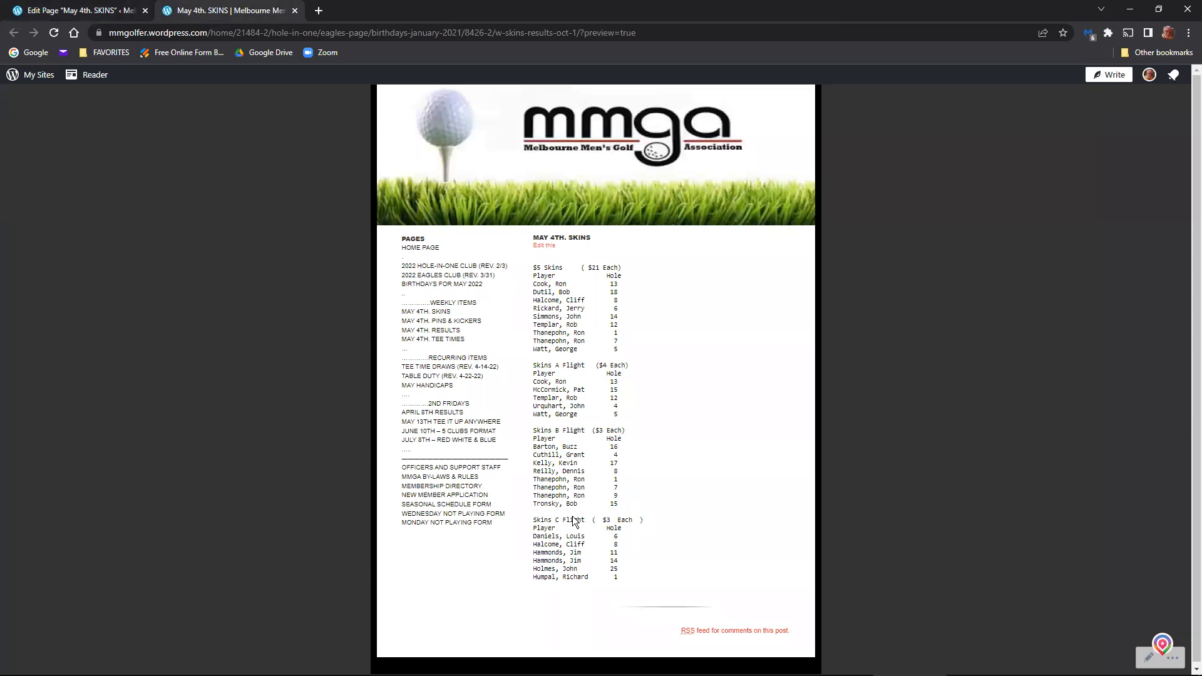
pyautogui.click(296, 12)
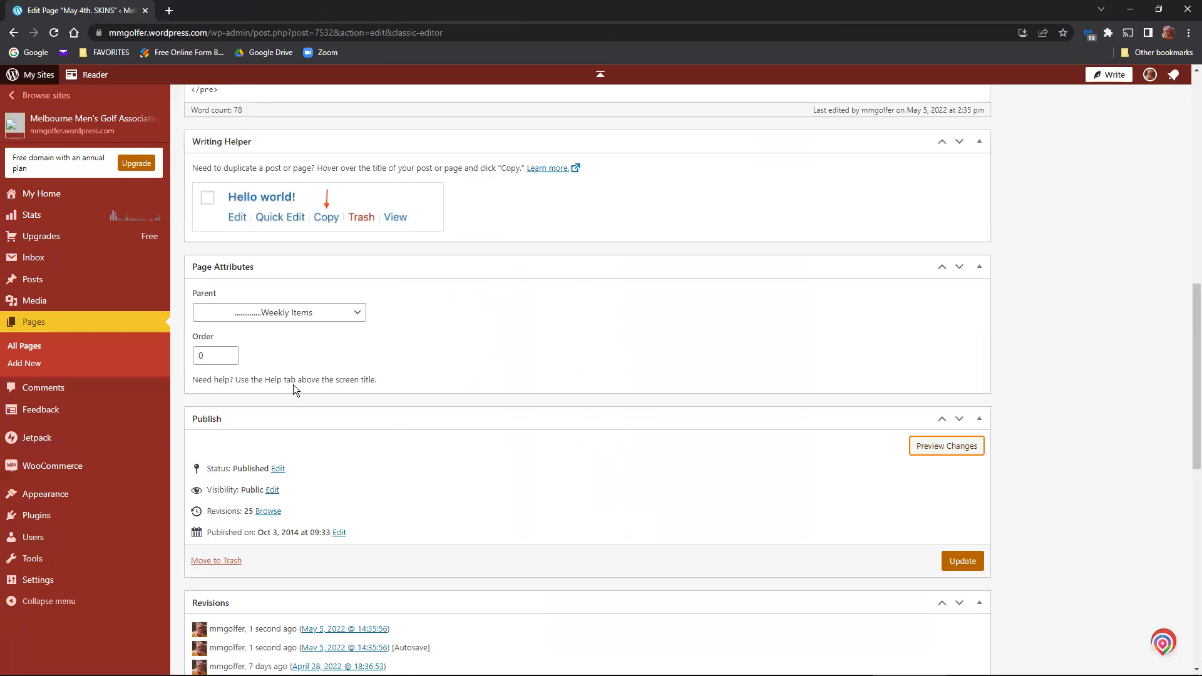
# Remove the extra spaces in the Skins C Flight heading so the payout reads "($3 Each)".
pyautogui.scroll(5, 314, 358)
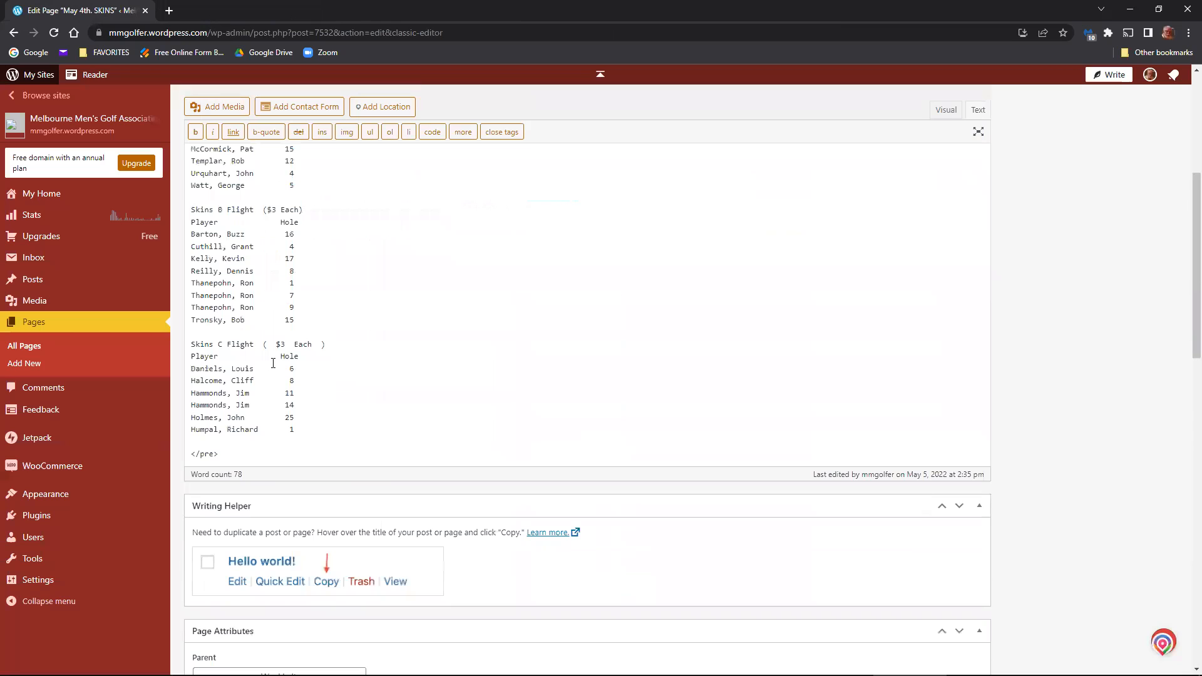
pyautogui.click(278, 353)
pyautogui.press('BackSpace')
pyautogui.press('BackSpace')
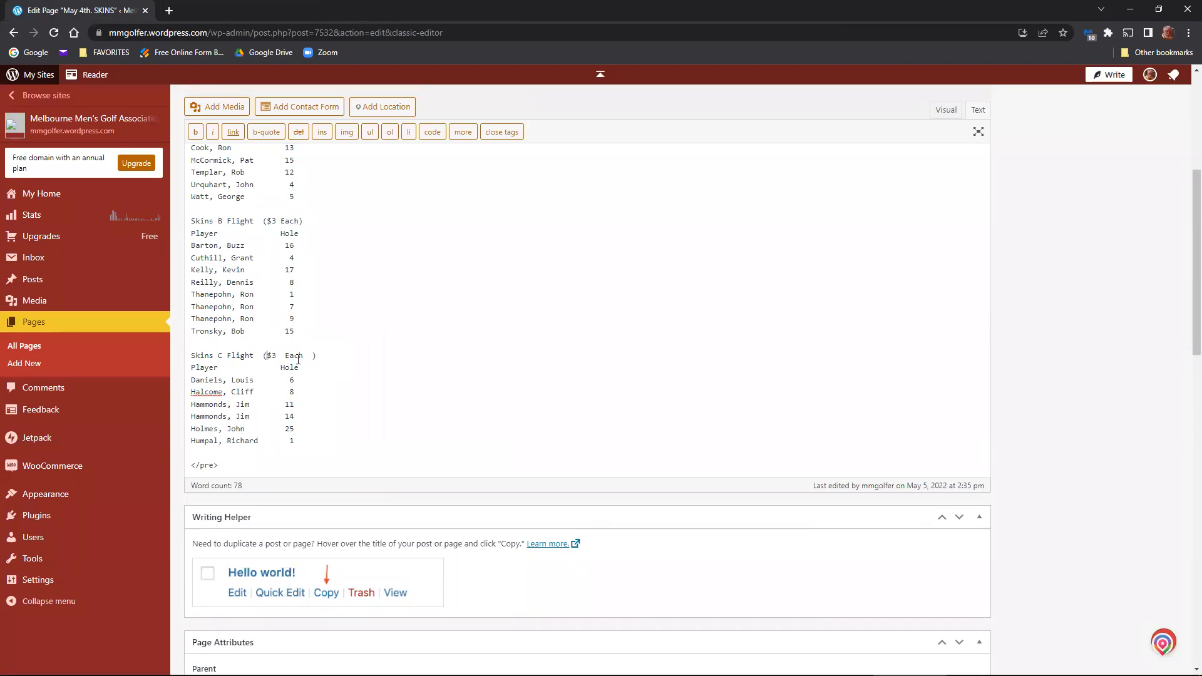
pyautogui.click(282, 356)
pyautogui.press('BackSpace')
# Update the May 4th. SKINS page to publish the corrected Skins C Flight heading.
pyautogui.scroll(-9, 360, 368)
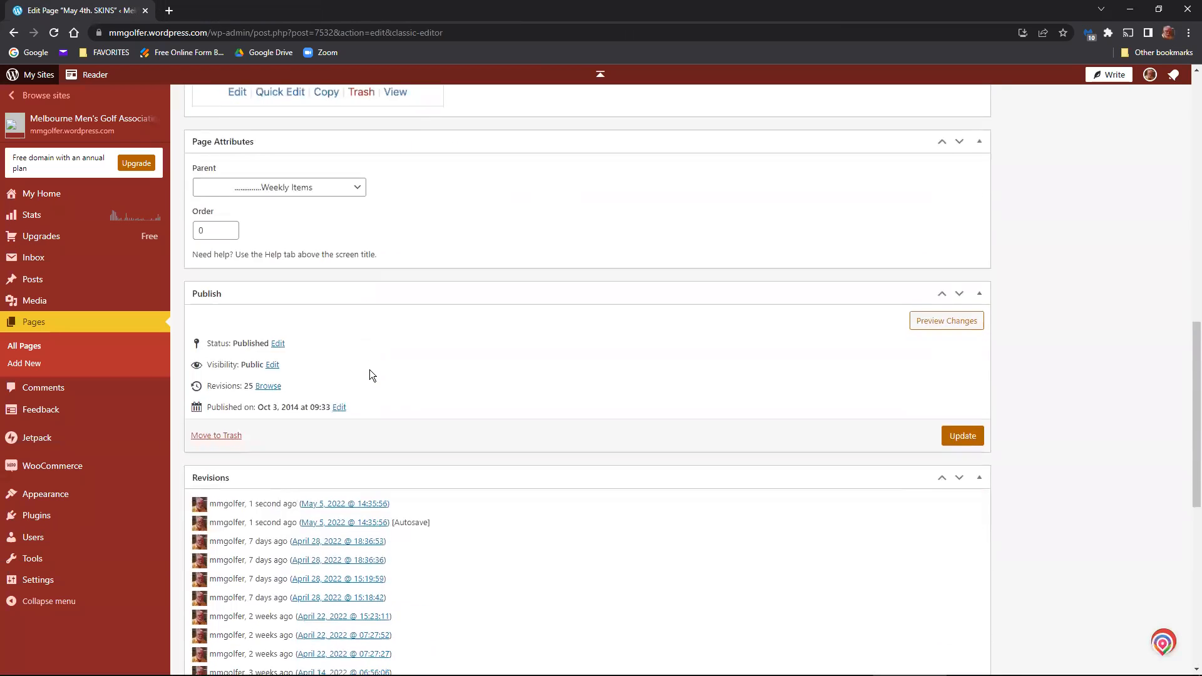
pyautogui.scroll(-2, 374, 374)
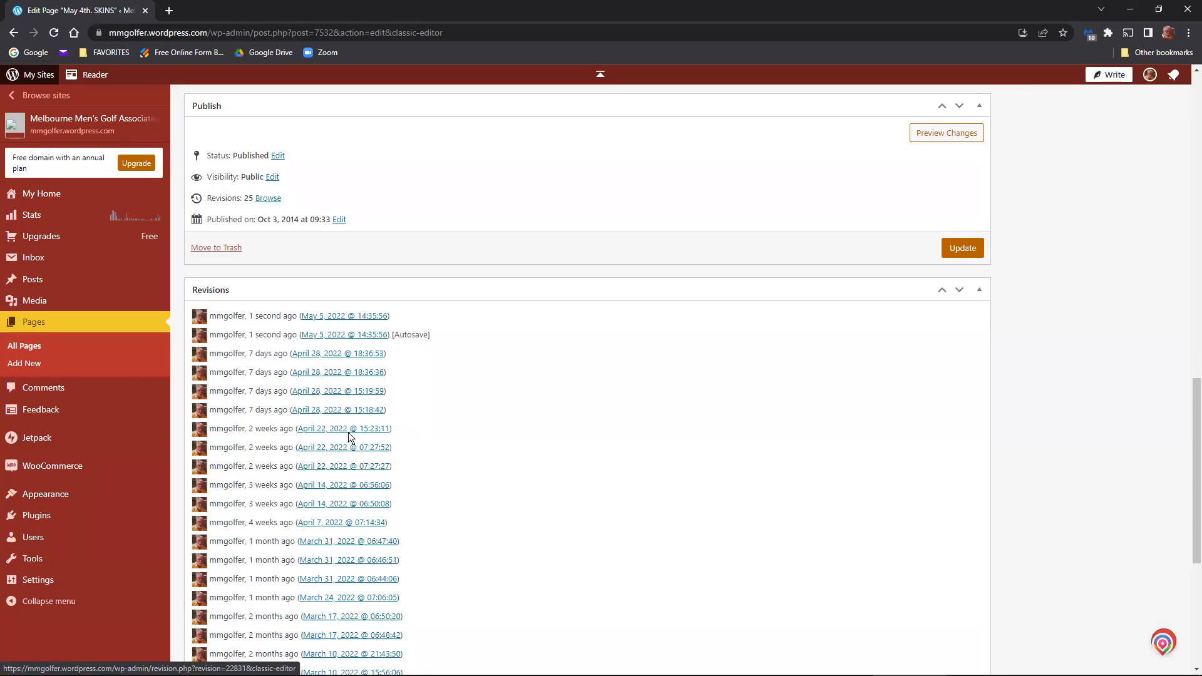
pyautogui.scroll(-5, 322, 468)
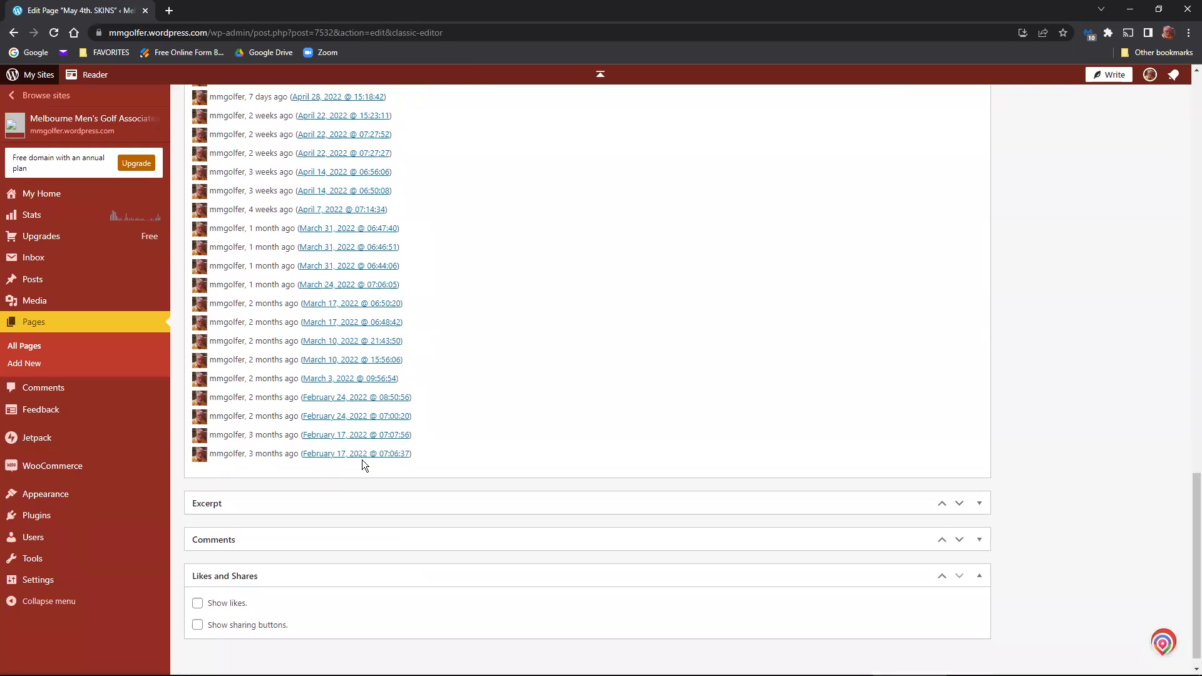
pyautogui.scroll(3, 361, 460)
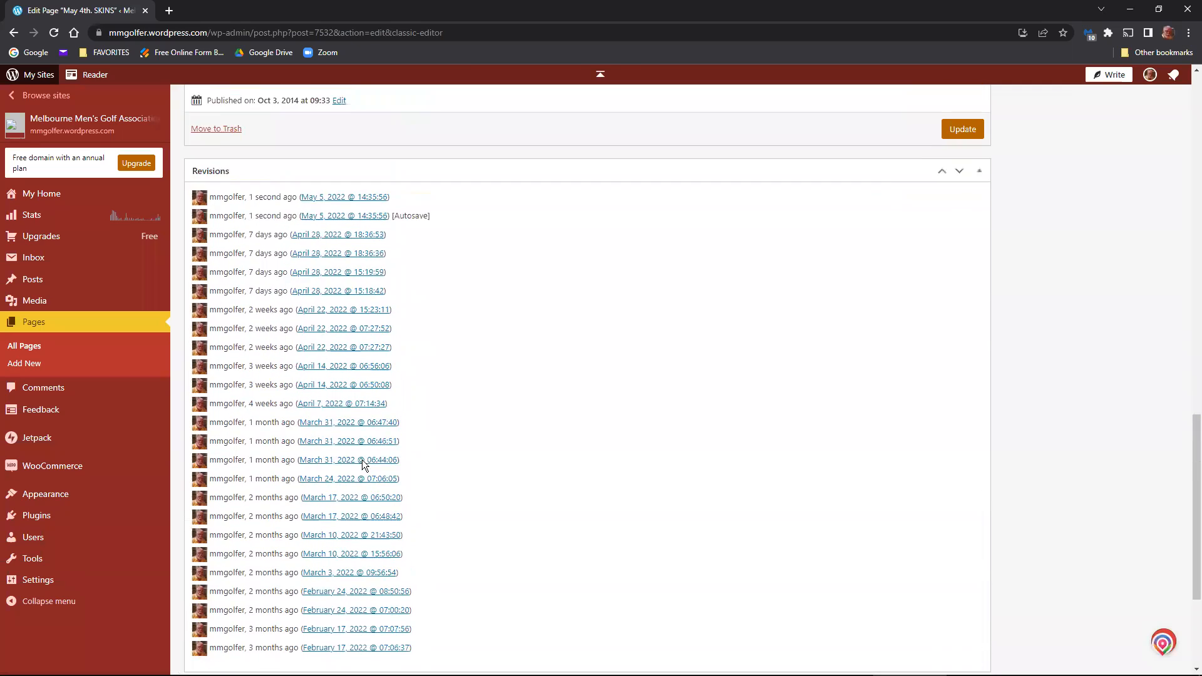
pyautogui.scroll(11, 362, 463)
pyautogui.scroll(5, 362, 459)
pyautogui.scroll(-10, 411, 416)
pyautogui.scroll(-3, 523, 276)
pyautogui.scroll(5, 434, 241)
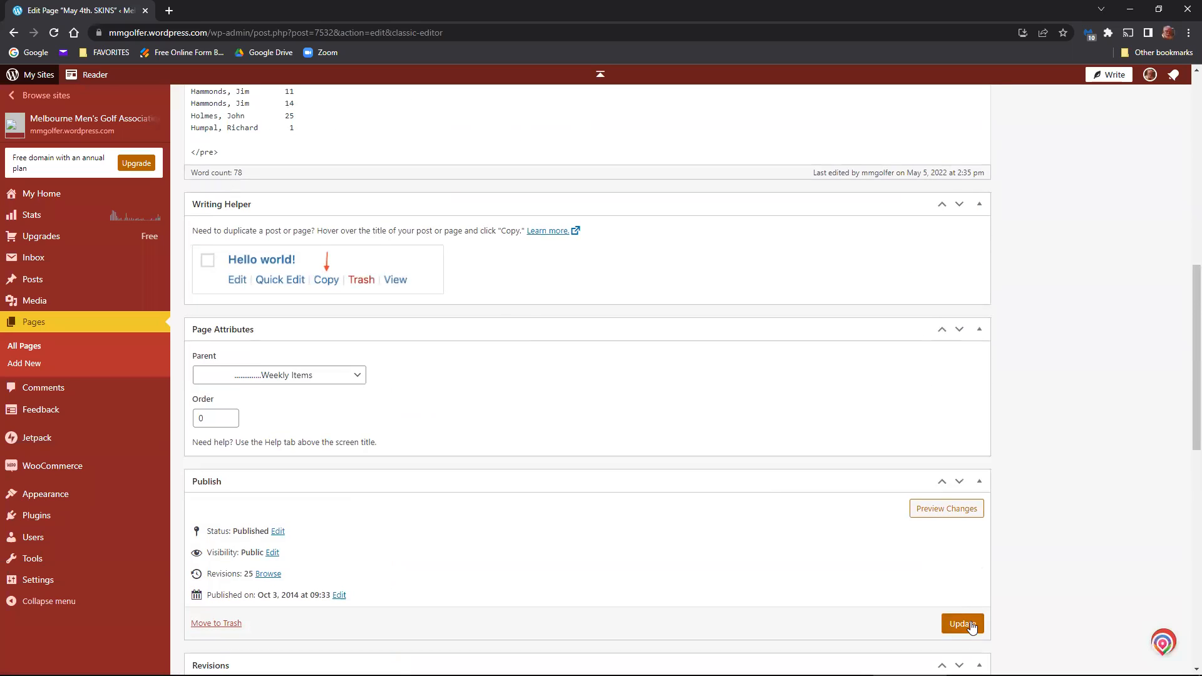
pyautogui.click(971, 627)
# Preview the corrected skins page, closing the preview and the page editor after checking the Skins C Flight heading.
pyautogui.scroll(-5, 949, 608)
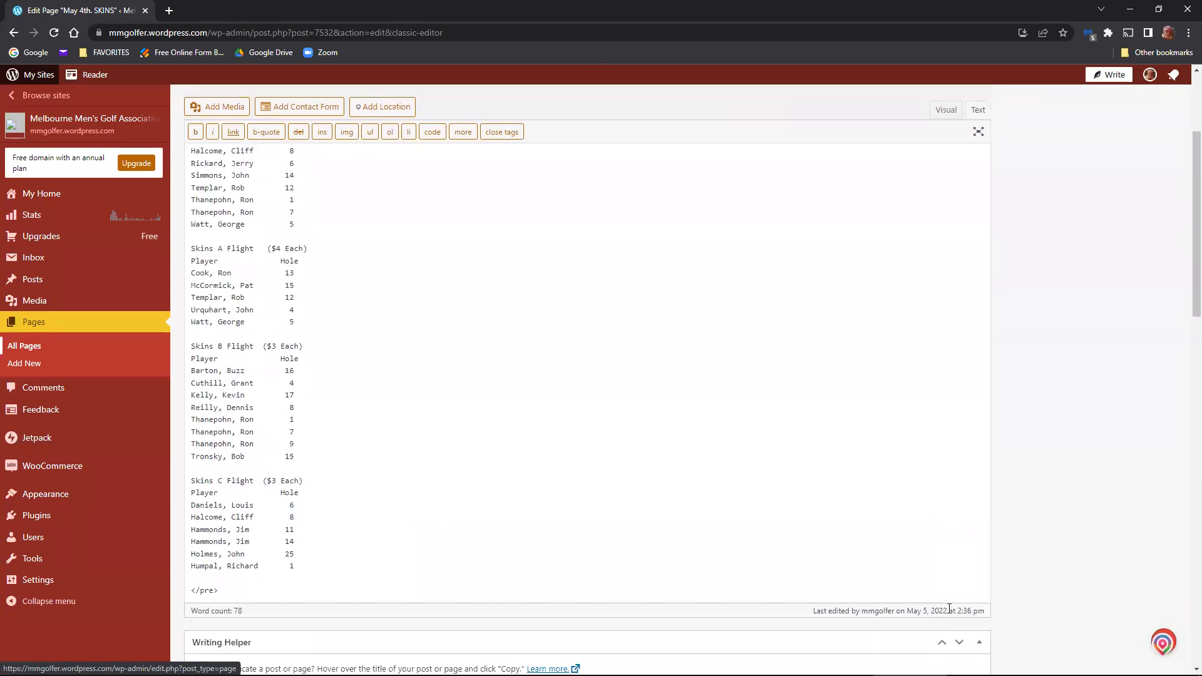
pyautogui.scroll(-6, 949, 609)
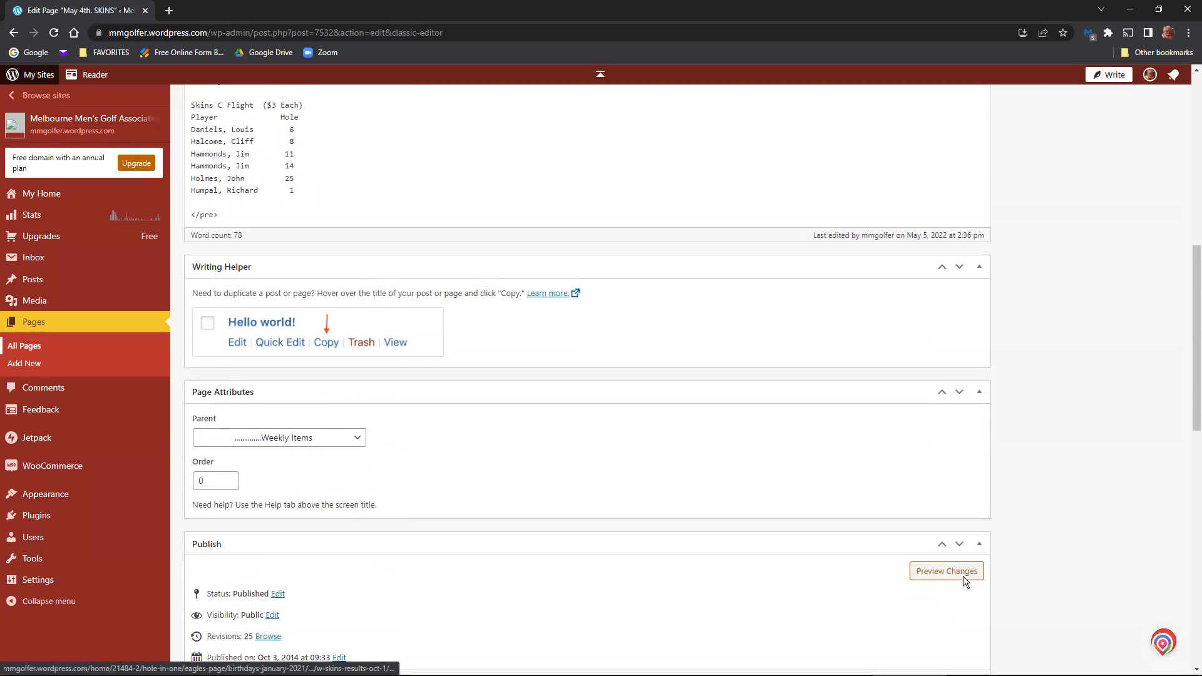
pyautogui.click(963, 574)
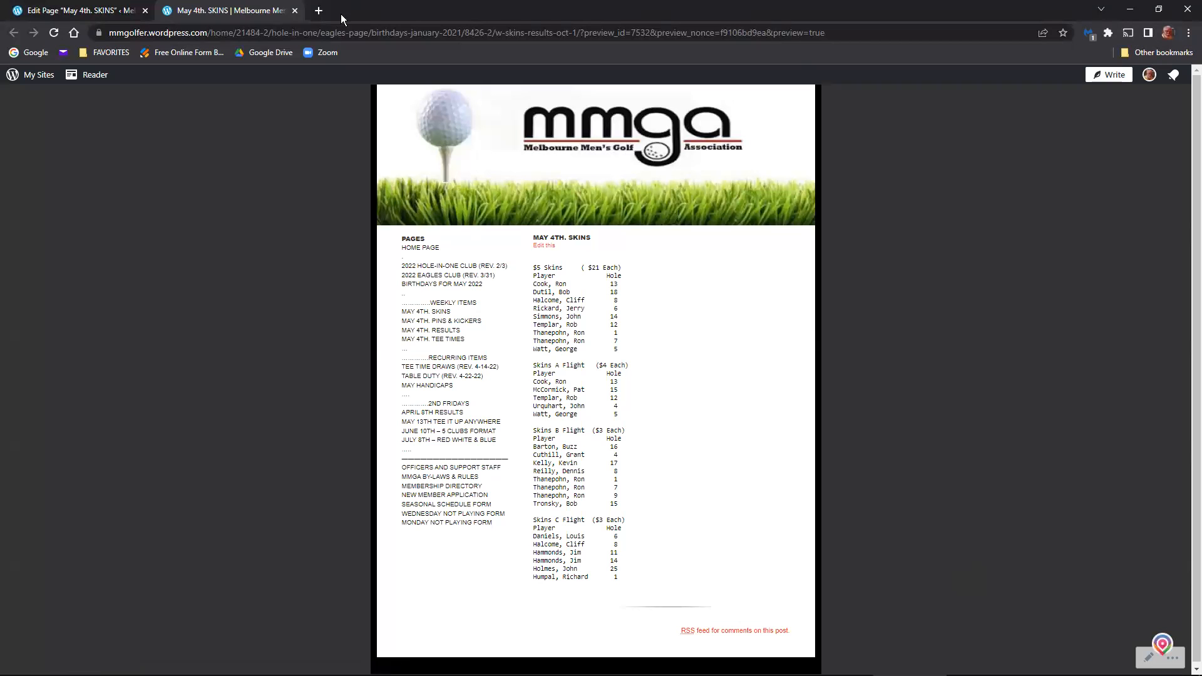
pyautogui.click(294, 10)
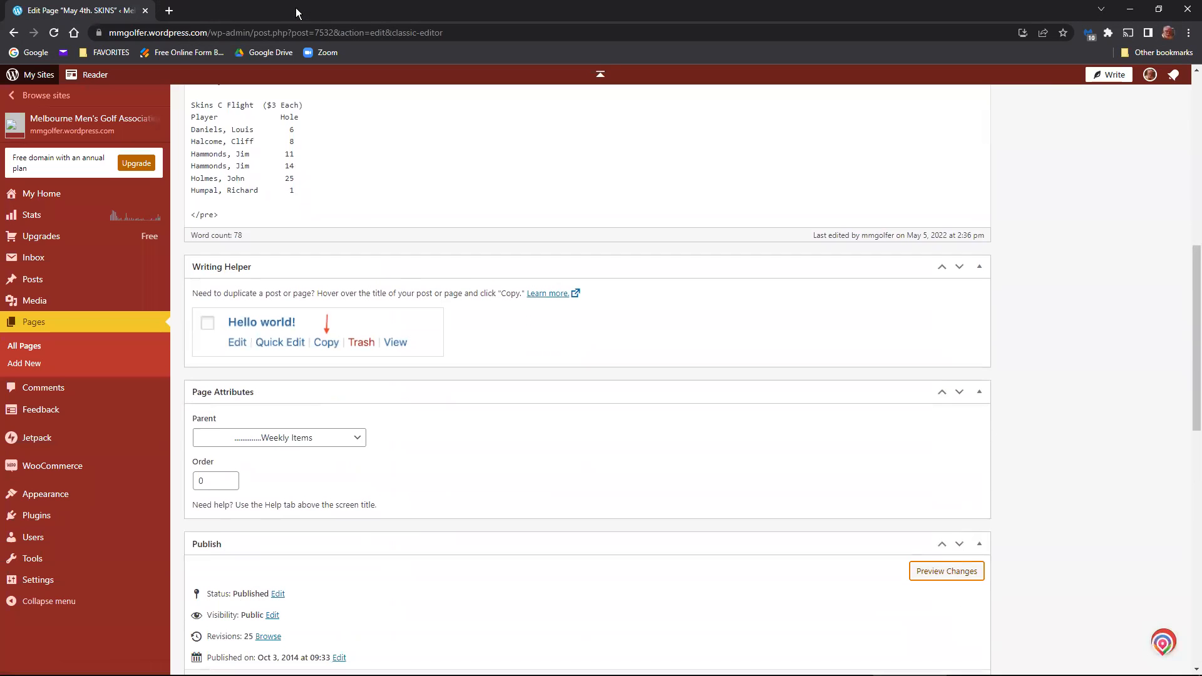
pyautogui.click(146, 11)
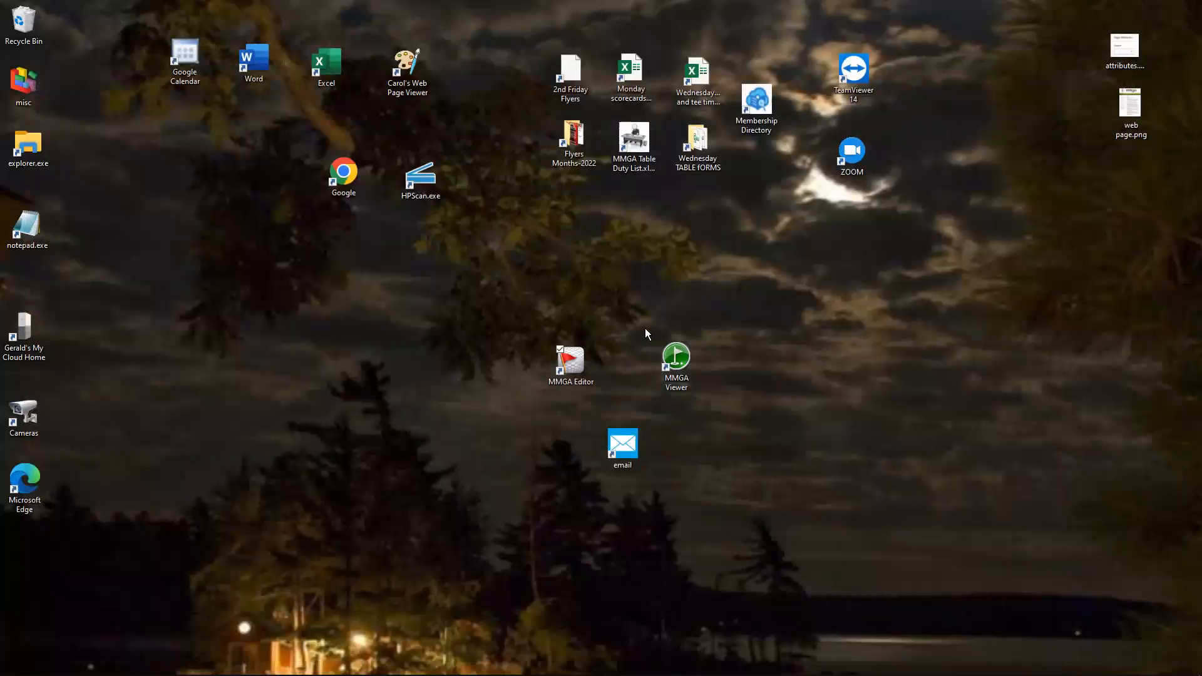
# Open the MMGA site with MMGA Viewer and review the published May 4th Skins, Pins & Kickers and Results pages.
pyautogui.doubleClick(675, 368)
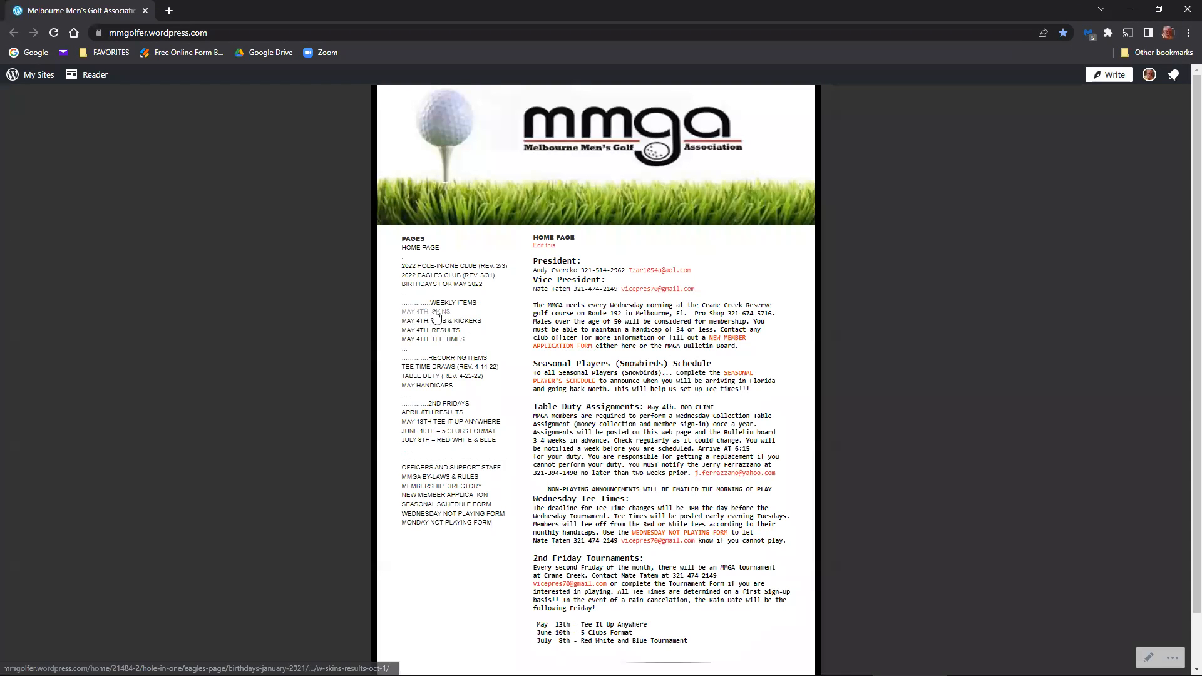
pyautogui.click(436, 312)
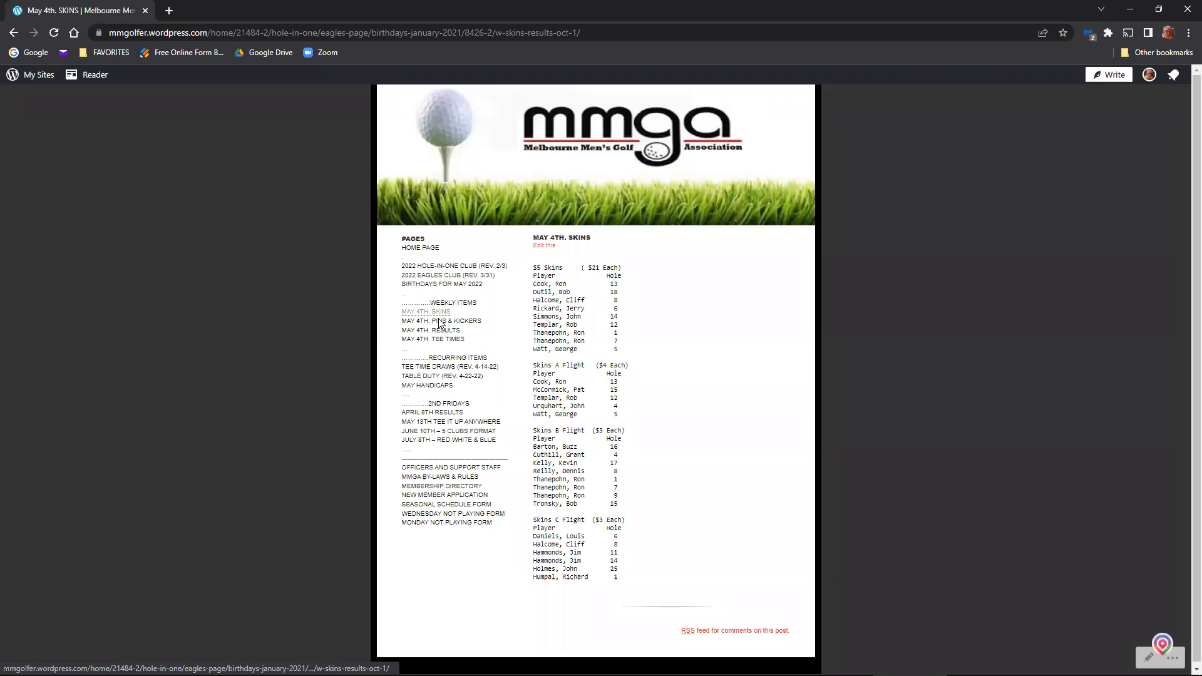
pyautogui.click(454, 322)
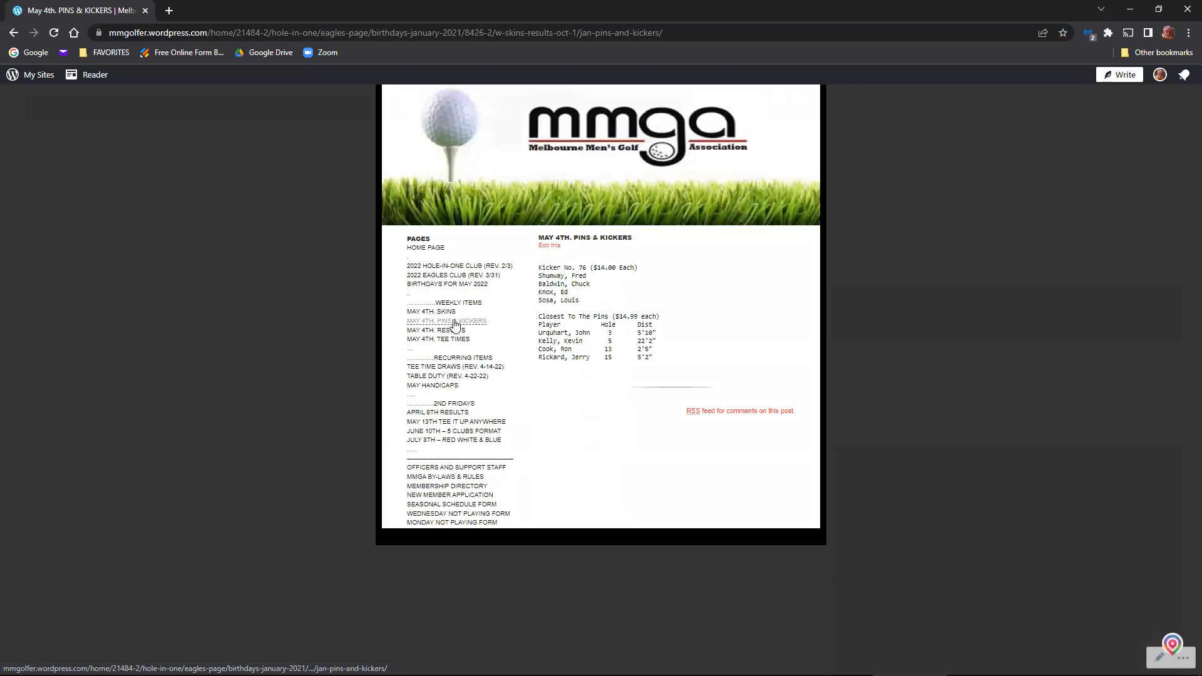
pyautogui.click(452, 331)
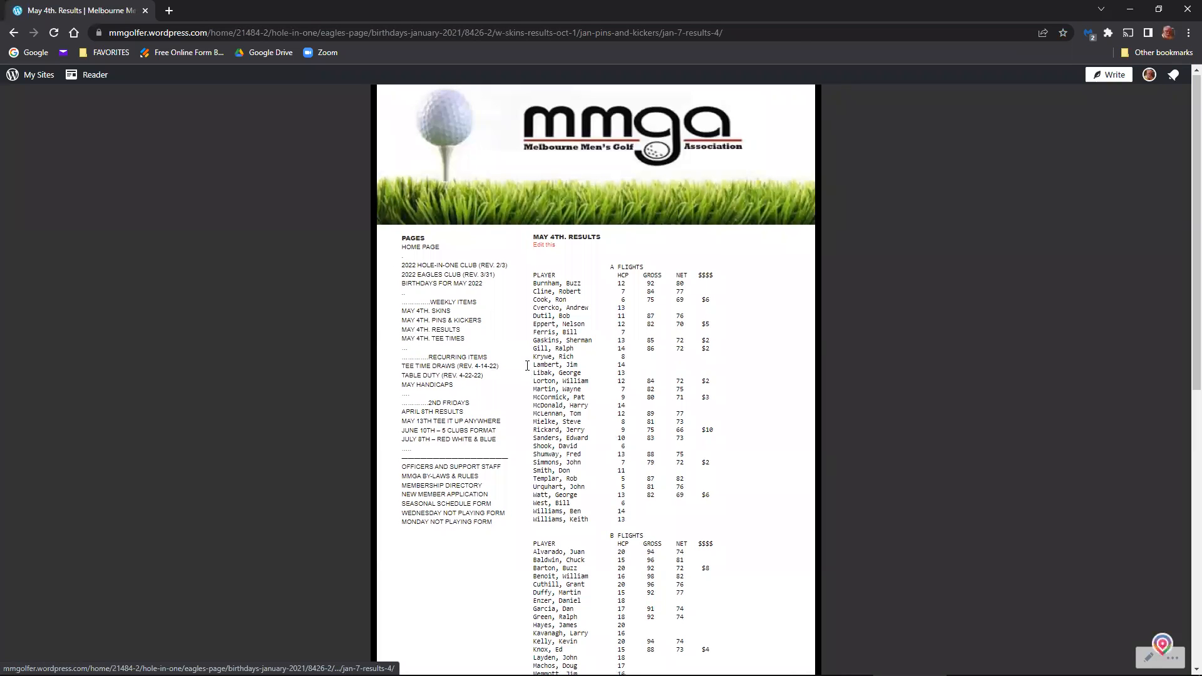
pyautogui.scroll(-4, 590, 385)
pyautogui.scroll(4, 591, 385)
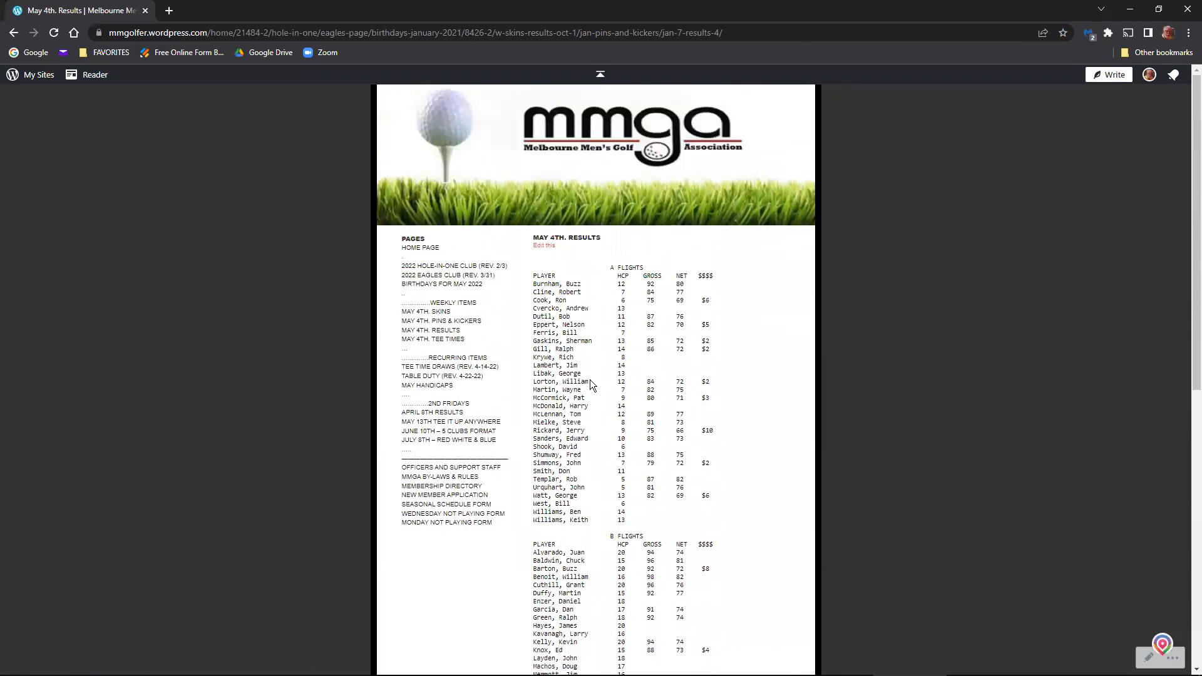